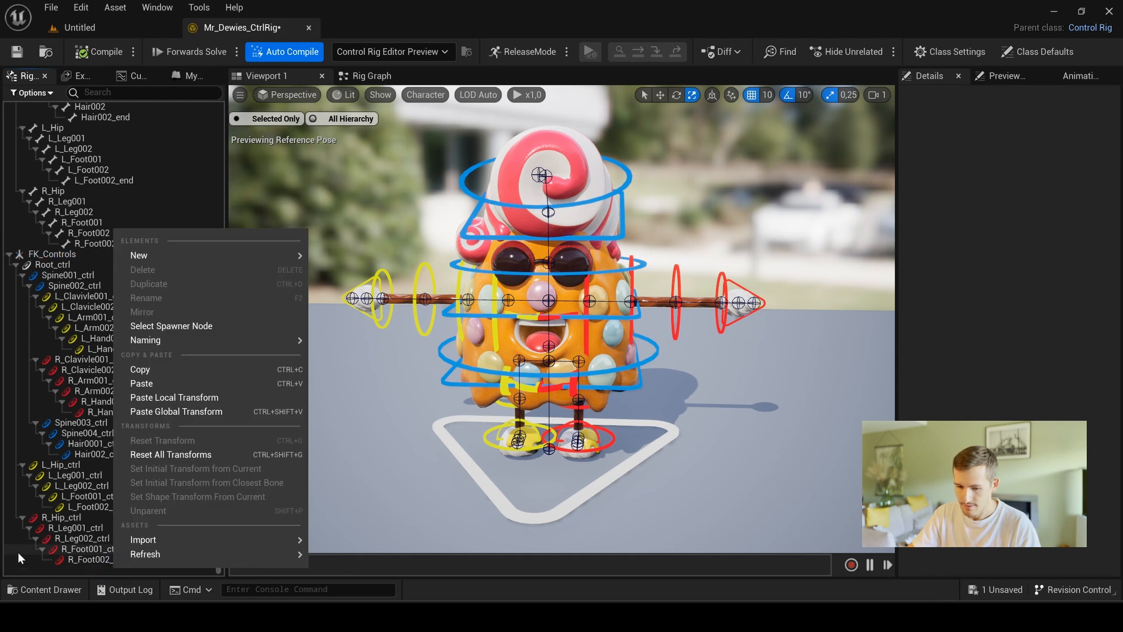
# - Create a new null named IK_Controls at the root level of the rig hierarchy
pyautogui.moveTo(282, 255)
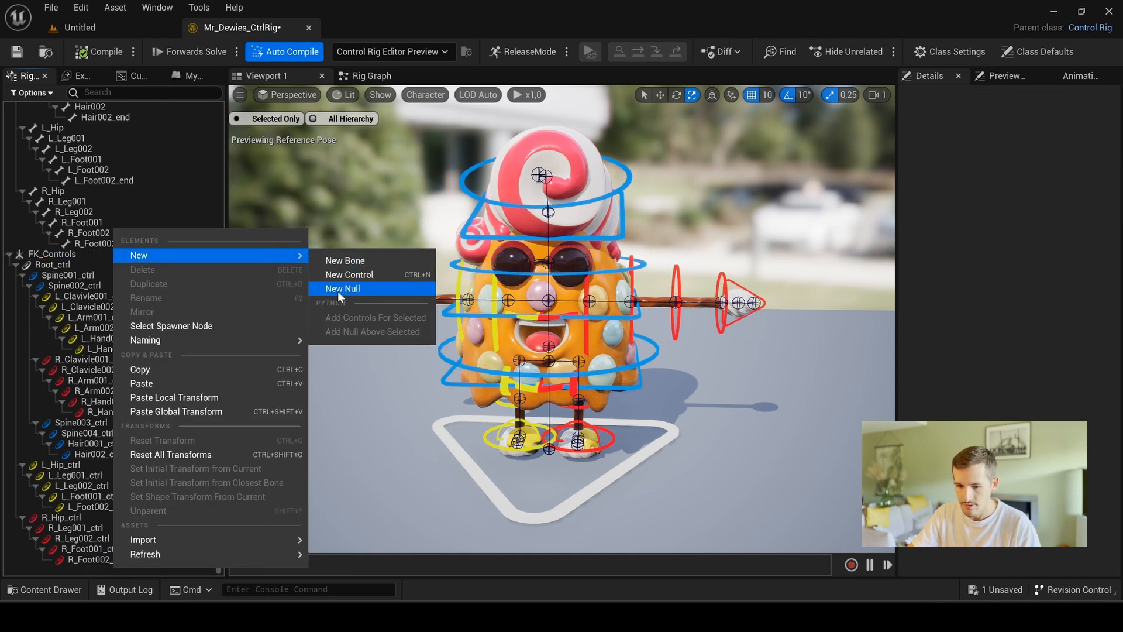
pyautogui.click(386, 288)
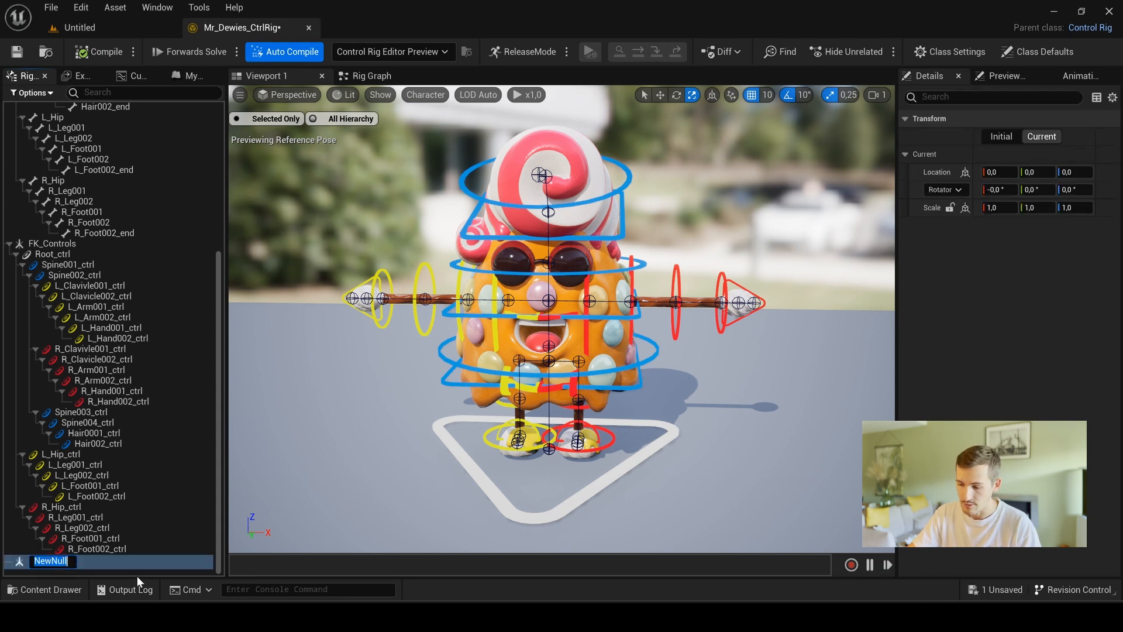
pyautogui.write('IK_Controls')
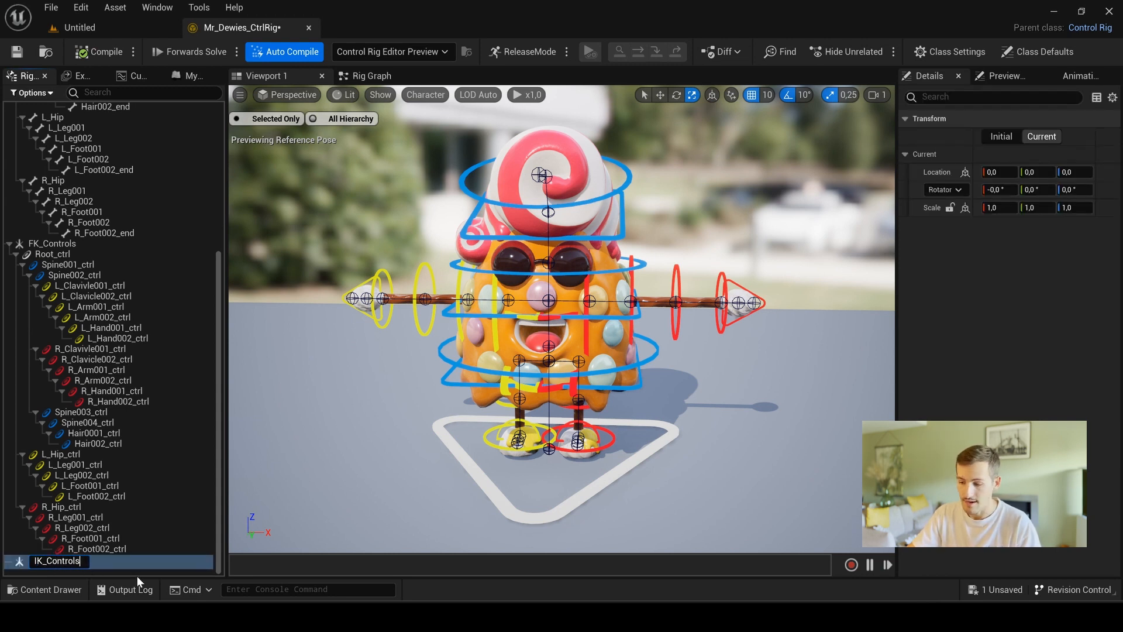
pyautogui.press('Return')
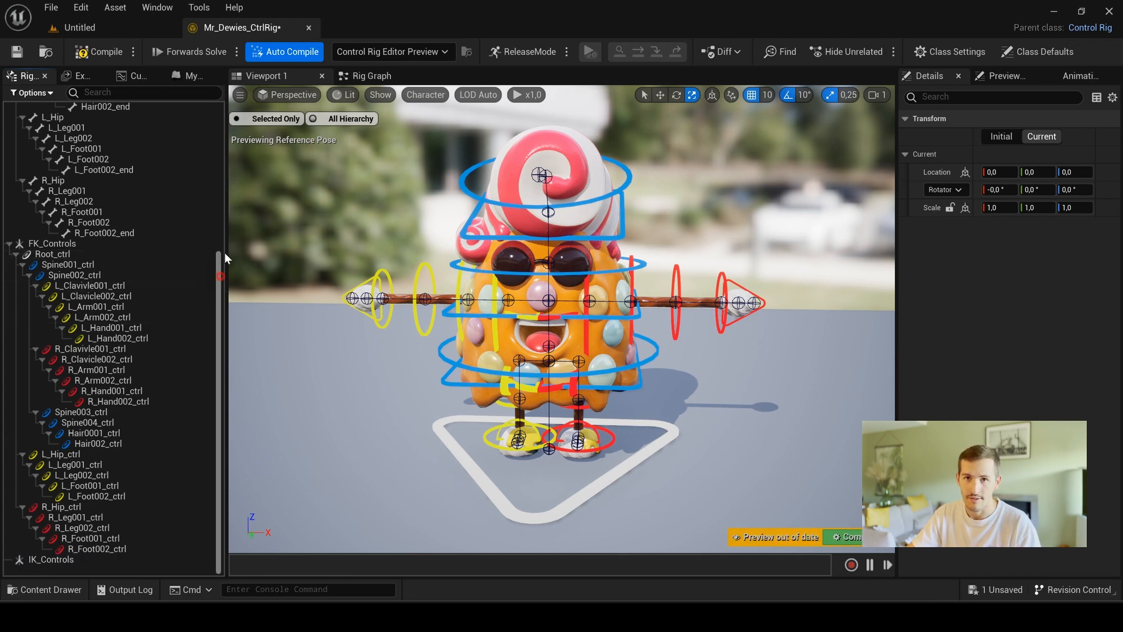
pyautogui.moveTo(219, 260); pyautogui.dragTo(218, 118)
pyautogui.moveTo(218, 118); pyautogui.dragTo(218, 111)
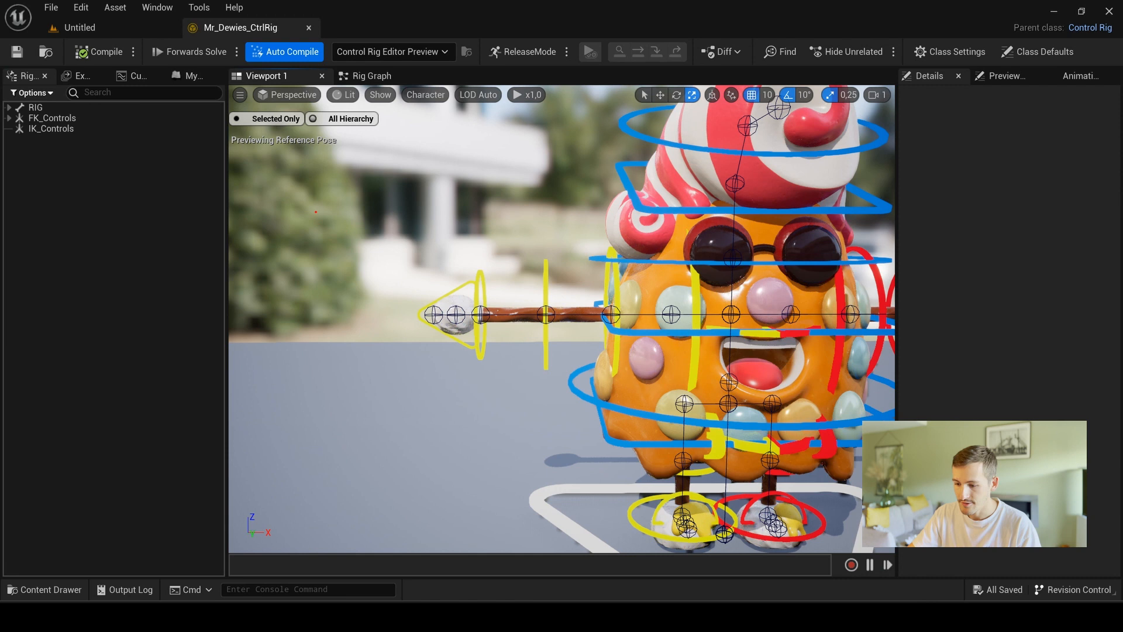
pyautogui.keyDown('ctrl'); pyautogui.keyDown('alt'); pyautogui.moveTo(320, 214); pyautogui.dragTo(671, 415); pyautogui.keyUp('alt'); pyautogui.keyUp('ctrl')
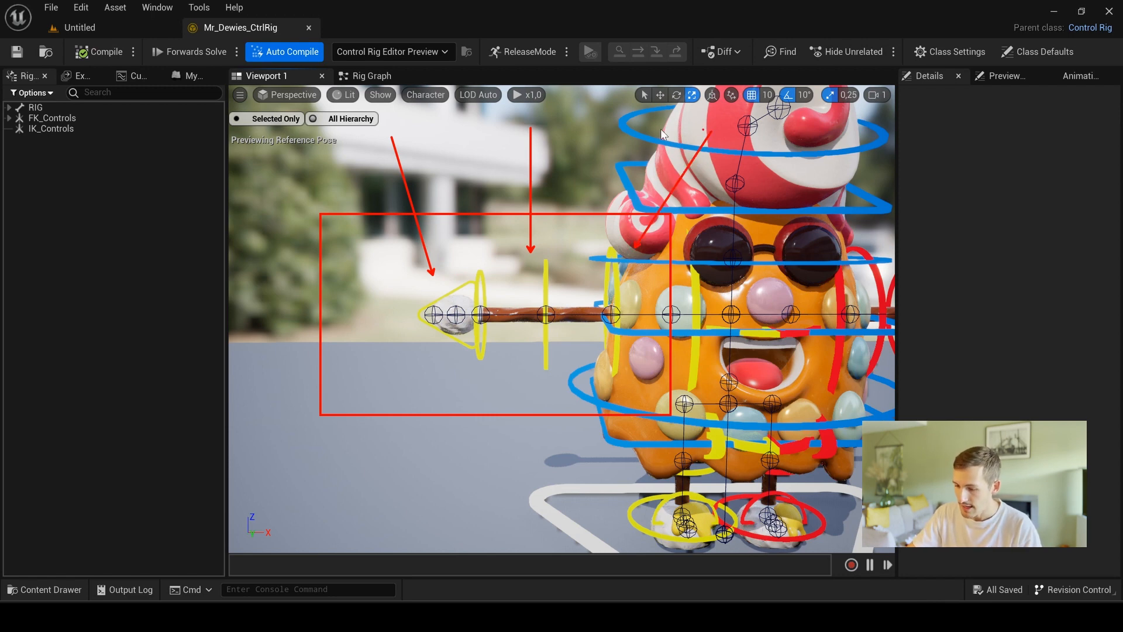
pyautogui.press('Escape')
# - Create a new control from the L_Hand001 bone at the character's left wrist
pyautogui.scroll(-2, 554, 252)
pyautogui.moveTo(554, 244)
pyautogui.keyDown('alt'); pyautogui.mouseDown()
pyautogui.moveTo(620, 275)
pyautogui.moveTo(576, 265)
pyautogui.mouseUp(); pyautogui.keyUp('alt')
pyautogui.scroll(3, 493, 252)
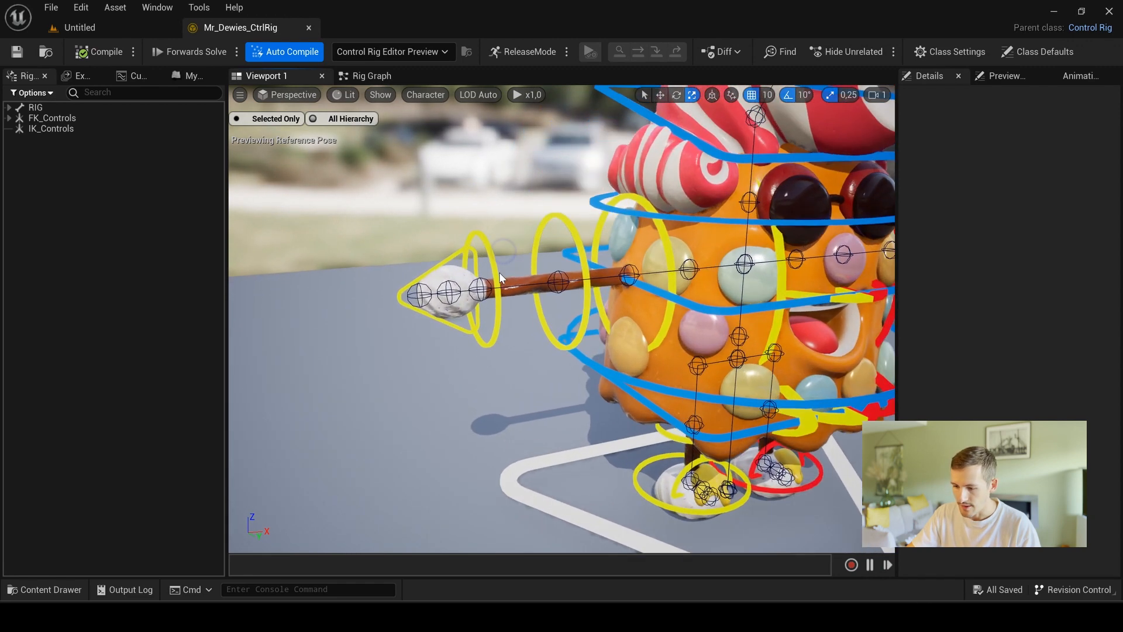
pyautogui.click(476, 292)
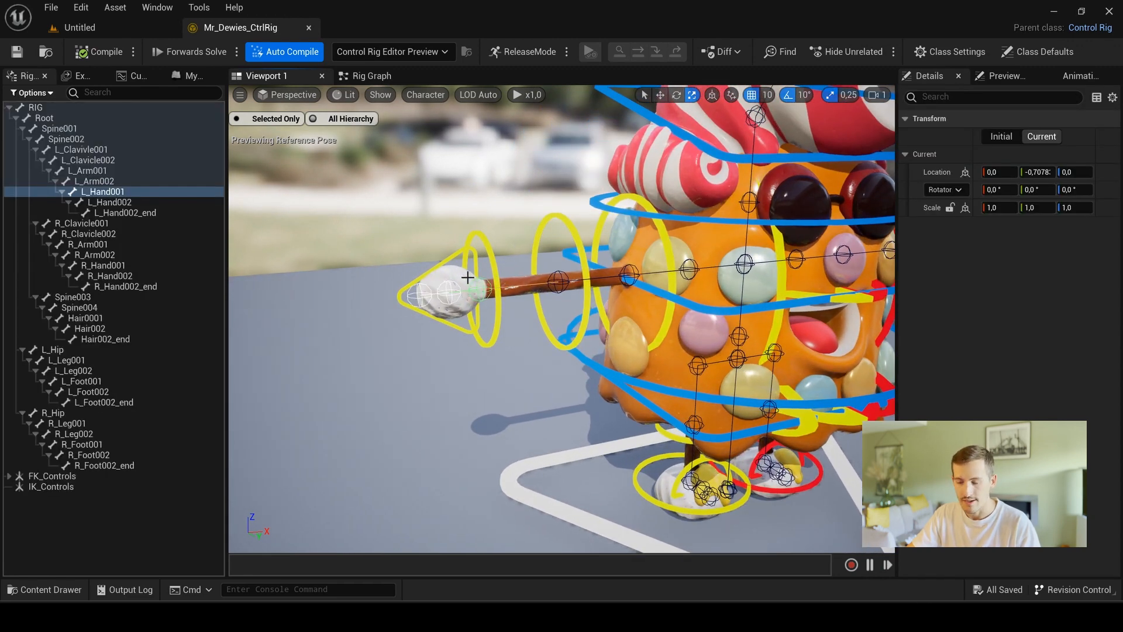
pyautogui.rightClick(121, 194)
pyautogui.moveTo(170, 216)
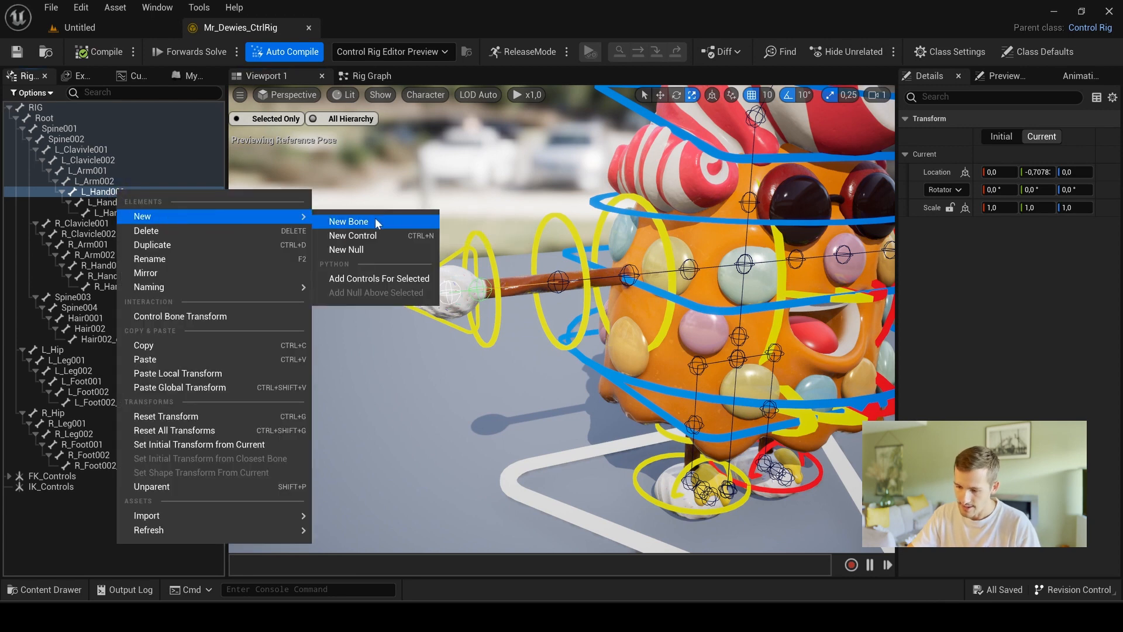
pyautogui.click(370, 236)
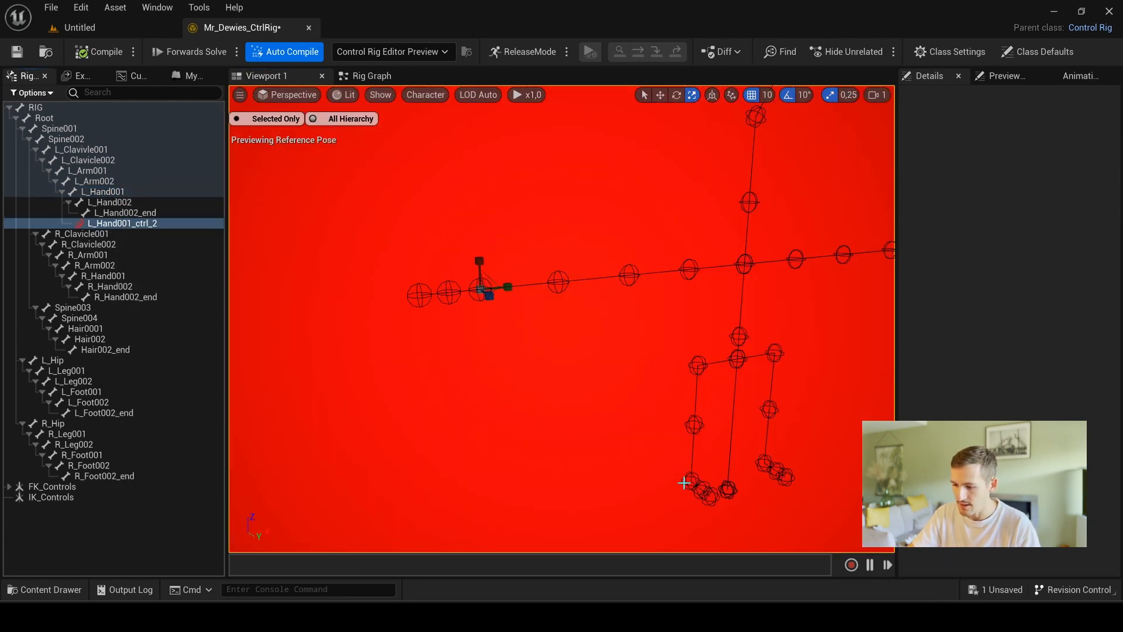
# - Unparent the new L_Hand001 control from the bone chain and place it under the IK_Controls null
pyautogui.scroll(-5, 683, 482)
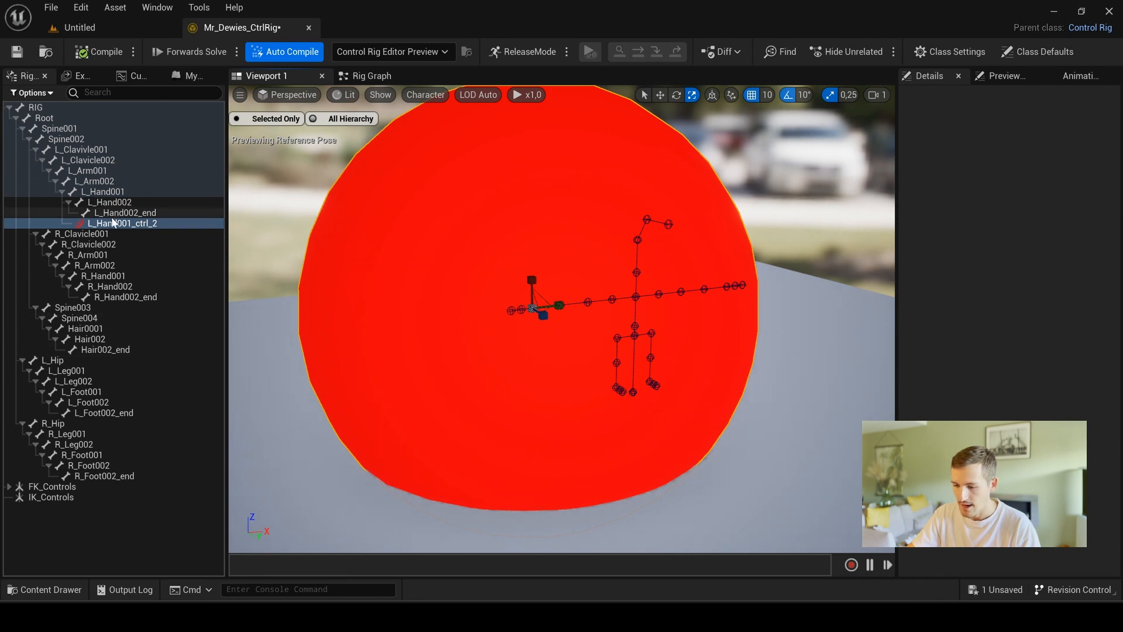
pyautogui.rightClick(116, 224)
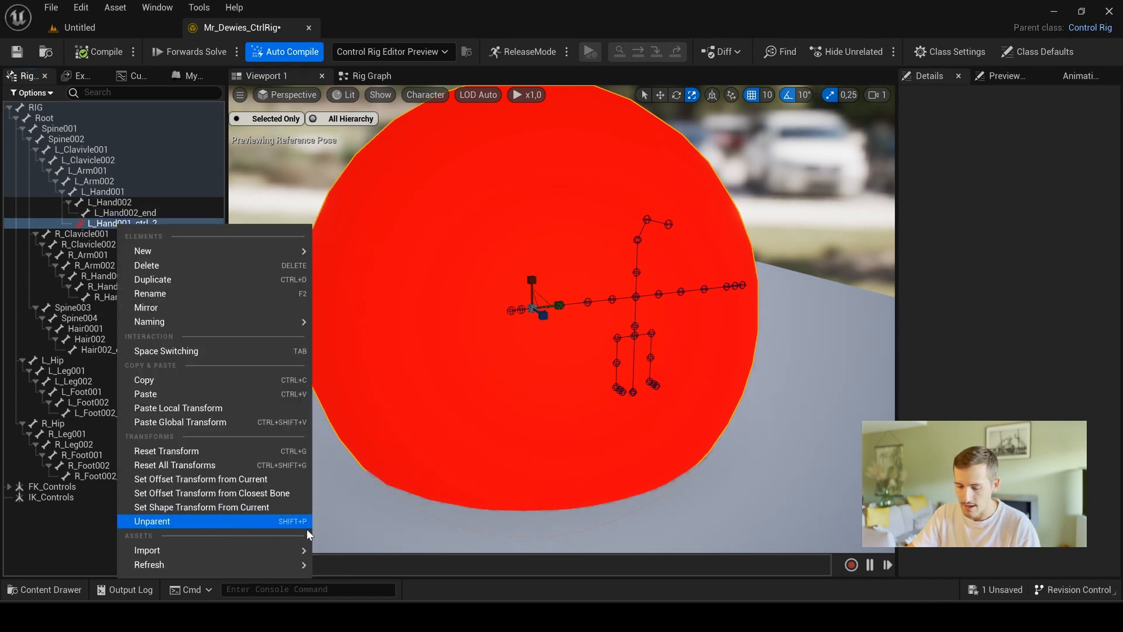
pyautogui.click(267, 521)
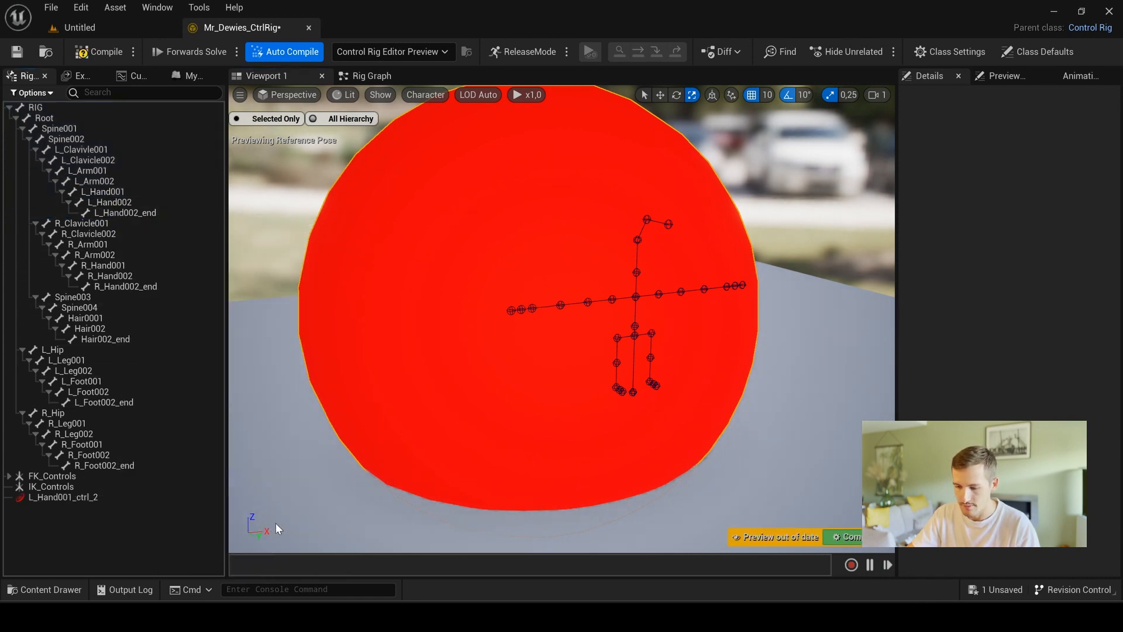
pyautogui.click(55, 497)
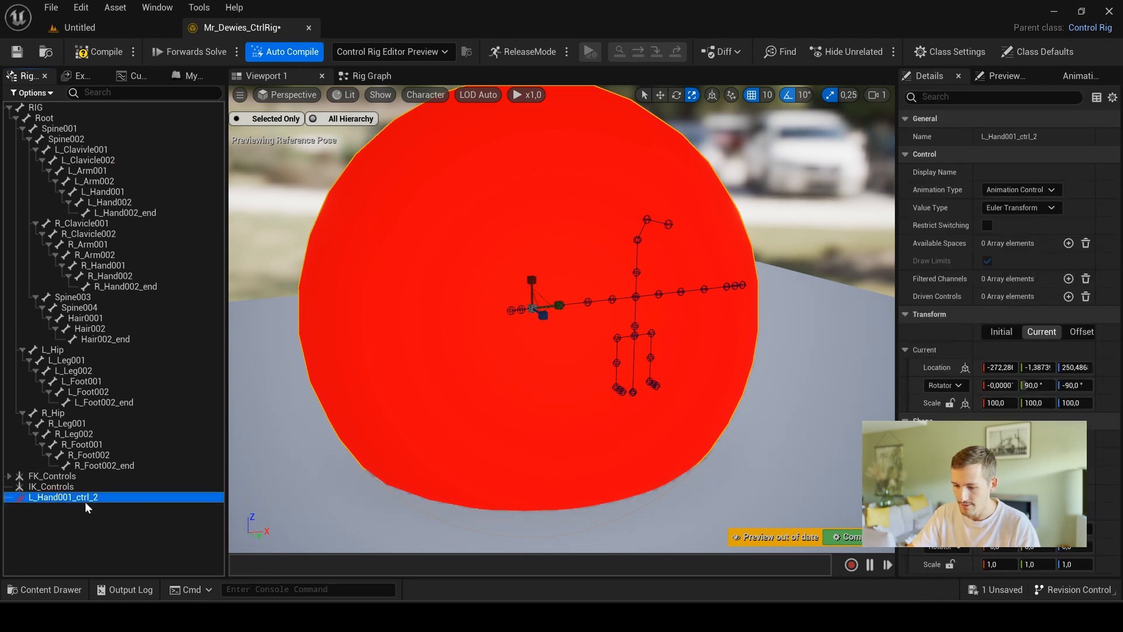
pyautogui.moveTo(37, 497); pyautogui.dragTo(41, 486)
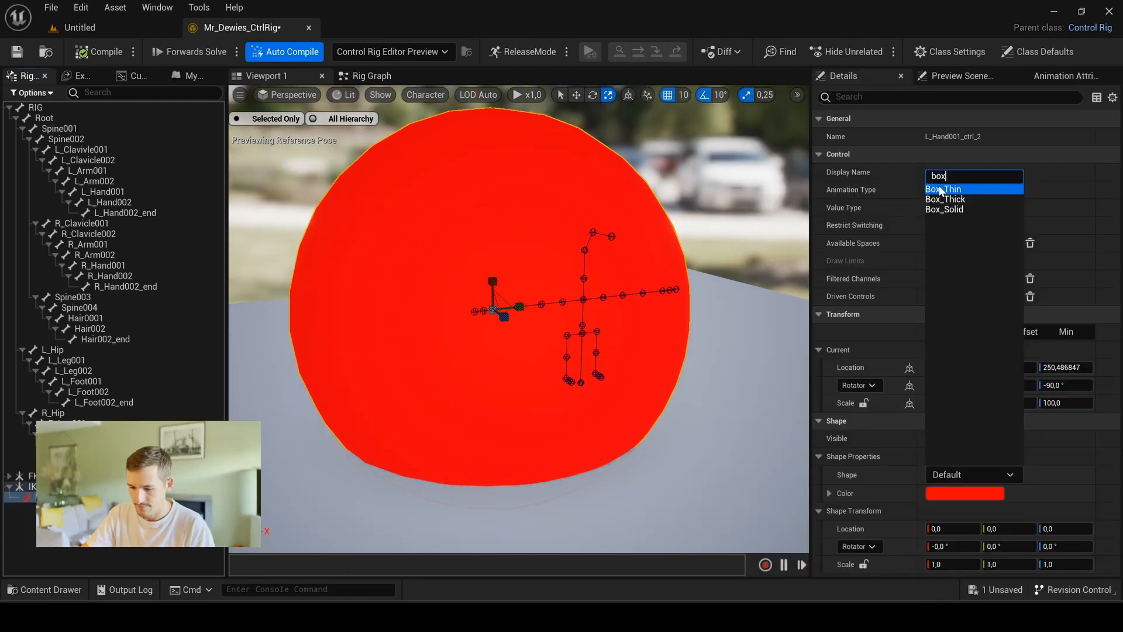
# - Give the L_Hand001 control in IK_Controls a Box_Thick shape with a uniform shape scale of 0.06 and dark grey colour 4C4C4CFF
pyautogui.click(944, 199)
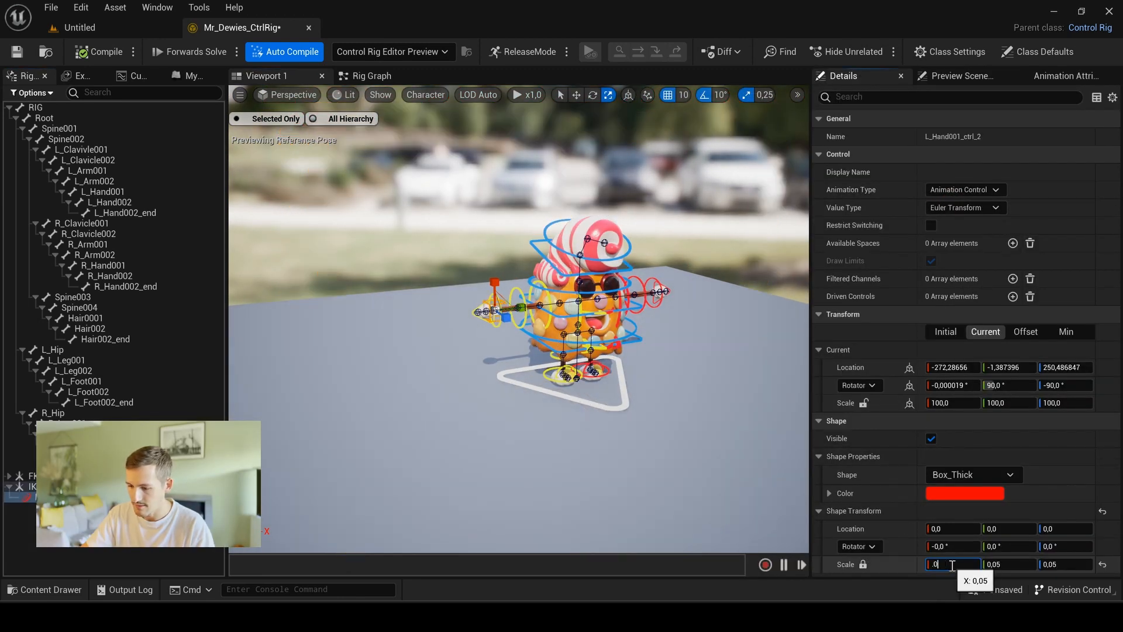
pyautogui.click(952, 564)
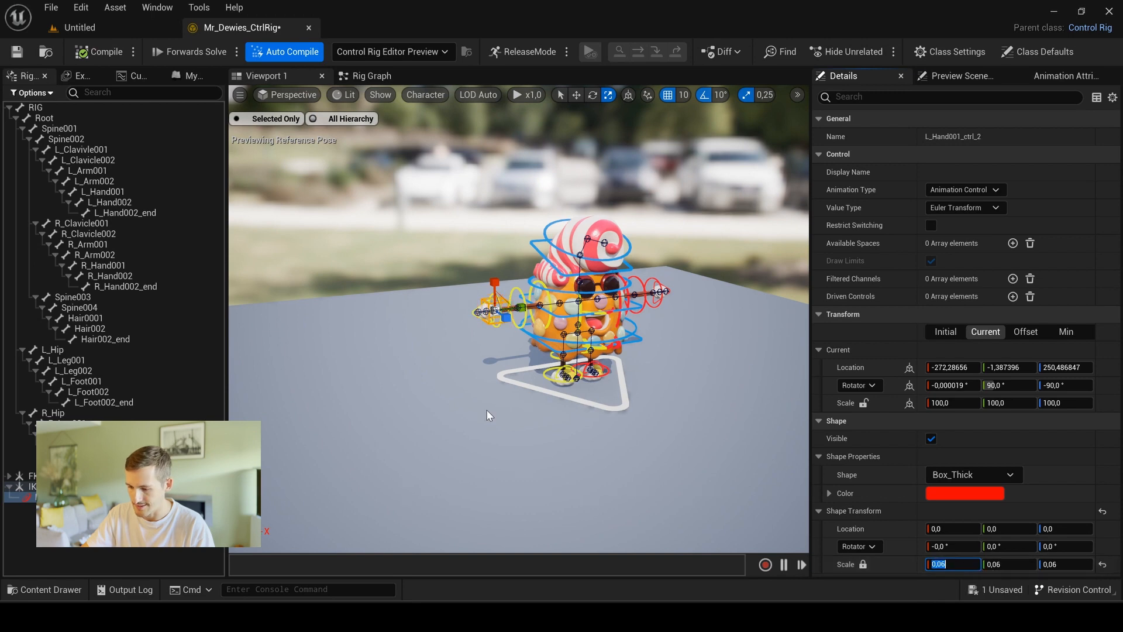
pyautogui.scroll(8, 487, 419)
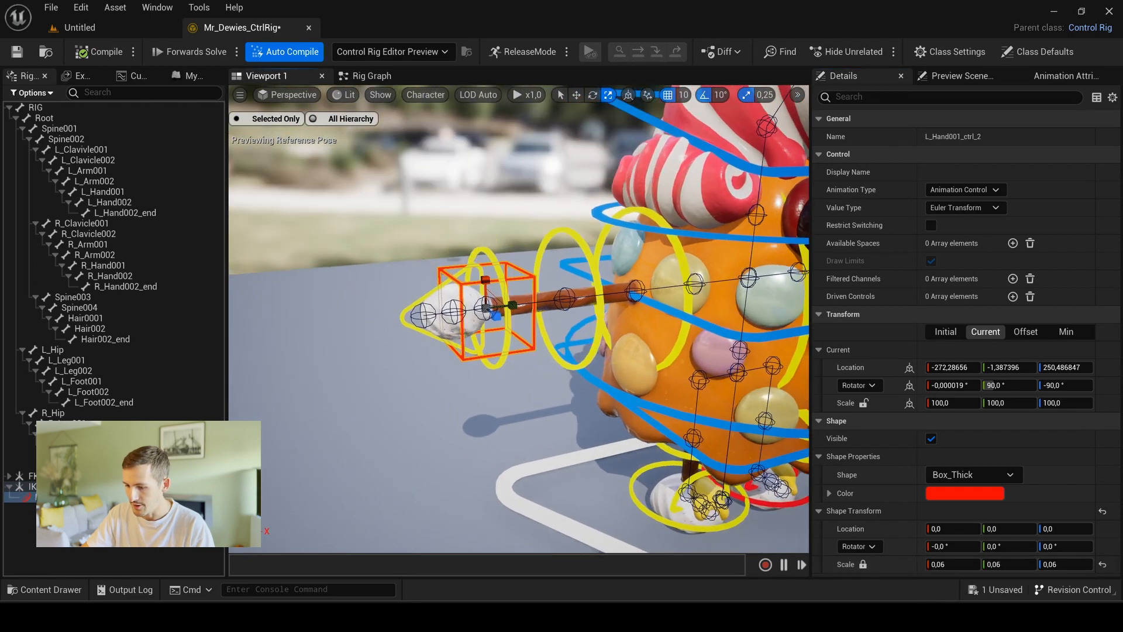
pyautogui.click(965, 493)
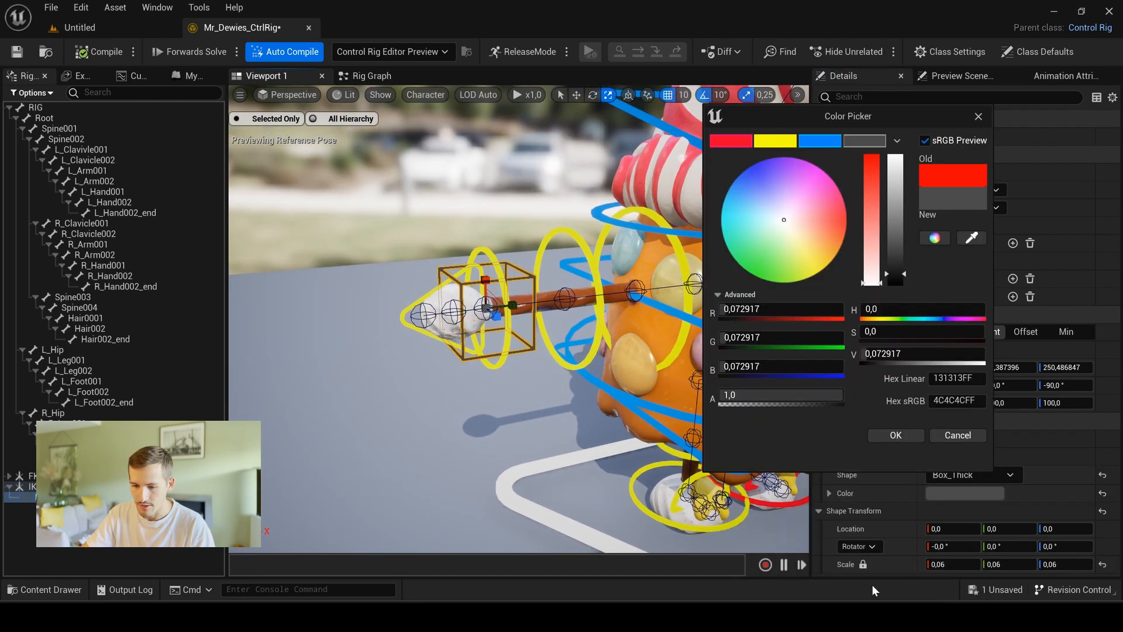
pyautogui.click(896, 435)
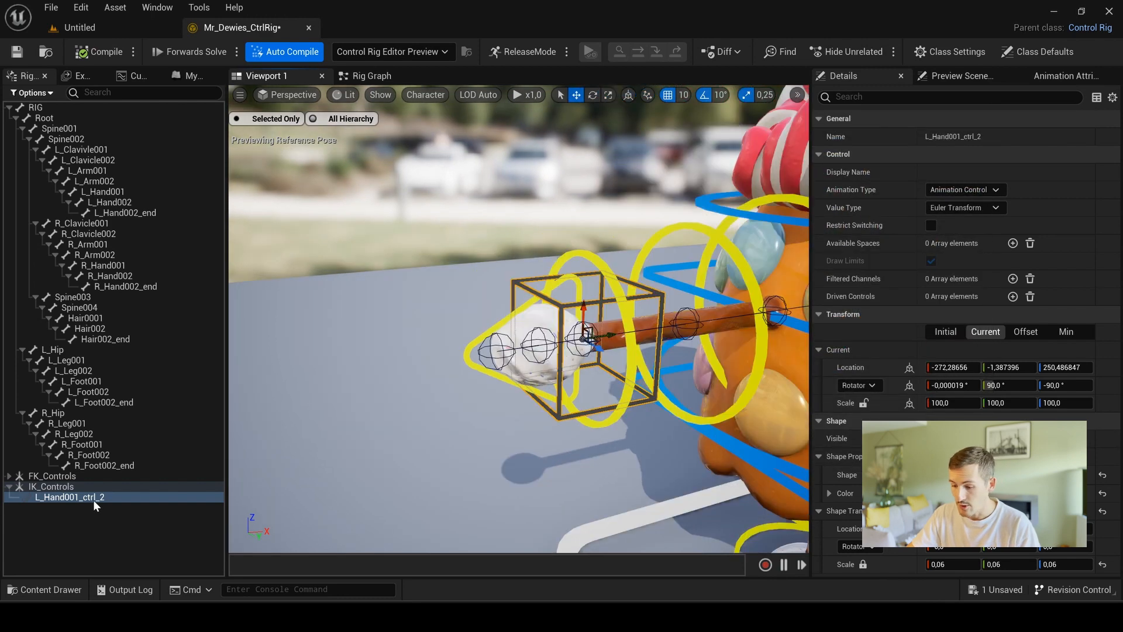
# - Rename the box-shaped hand control under IK_Controls as L_Hand001_IK_ctrl
pyautogui.click(93, 499)
pyautogui.press('F2')
pyautogui.click(90, 499)
pyautogui.write('IK_')
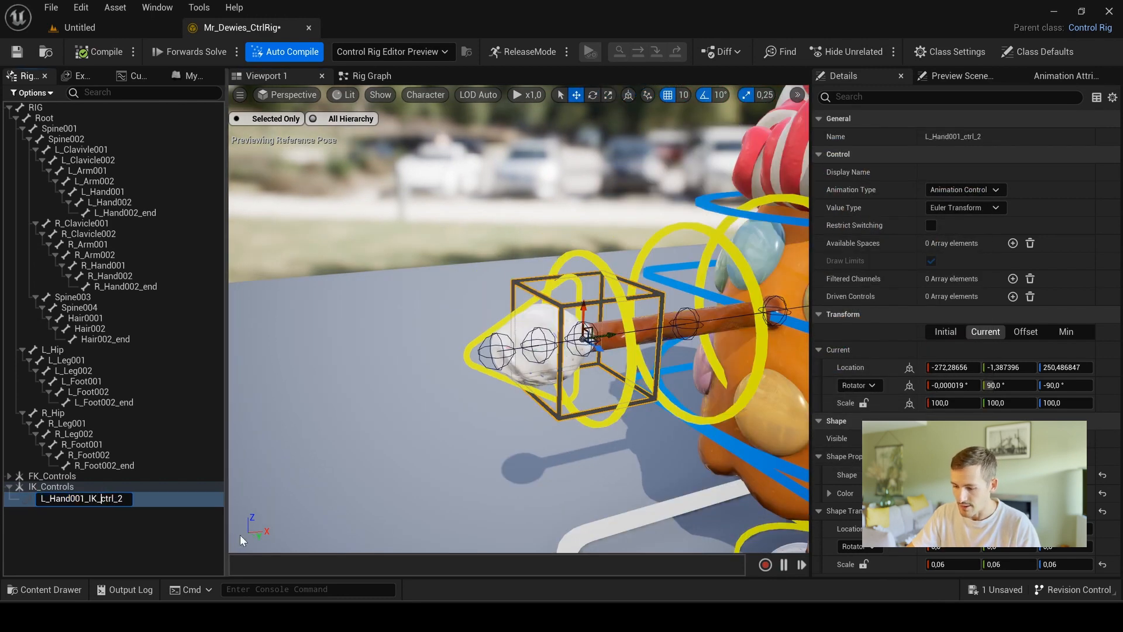
pyautogui.press('End')
pyautogui.press('BackSpace')
pyautogui.press('BackSpace')
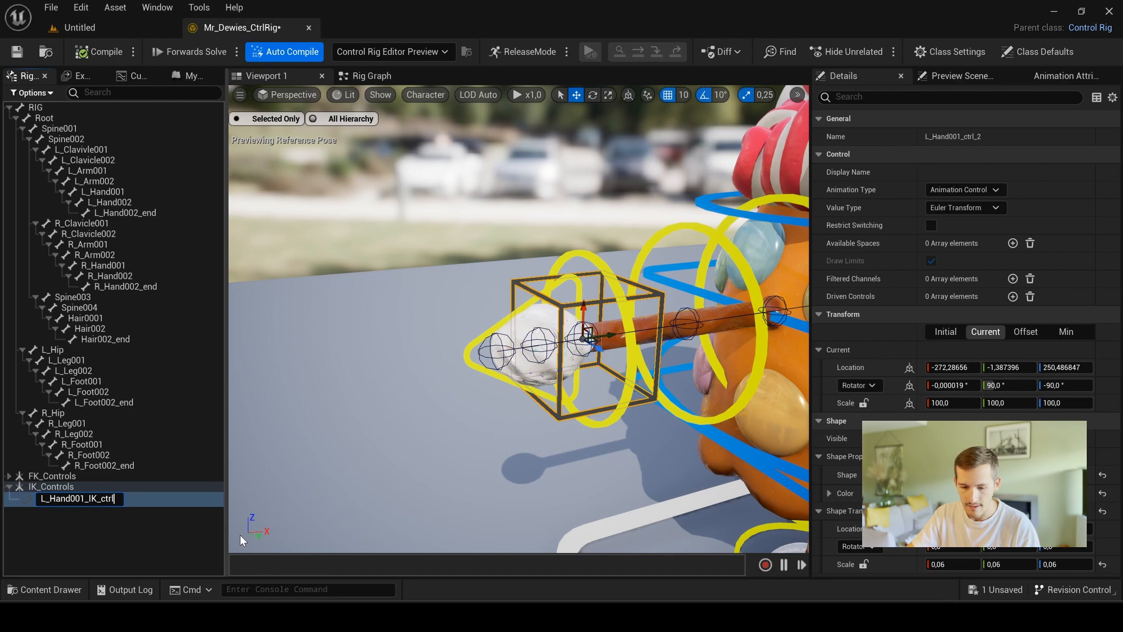
pyautogui.press('Return')
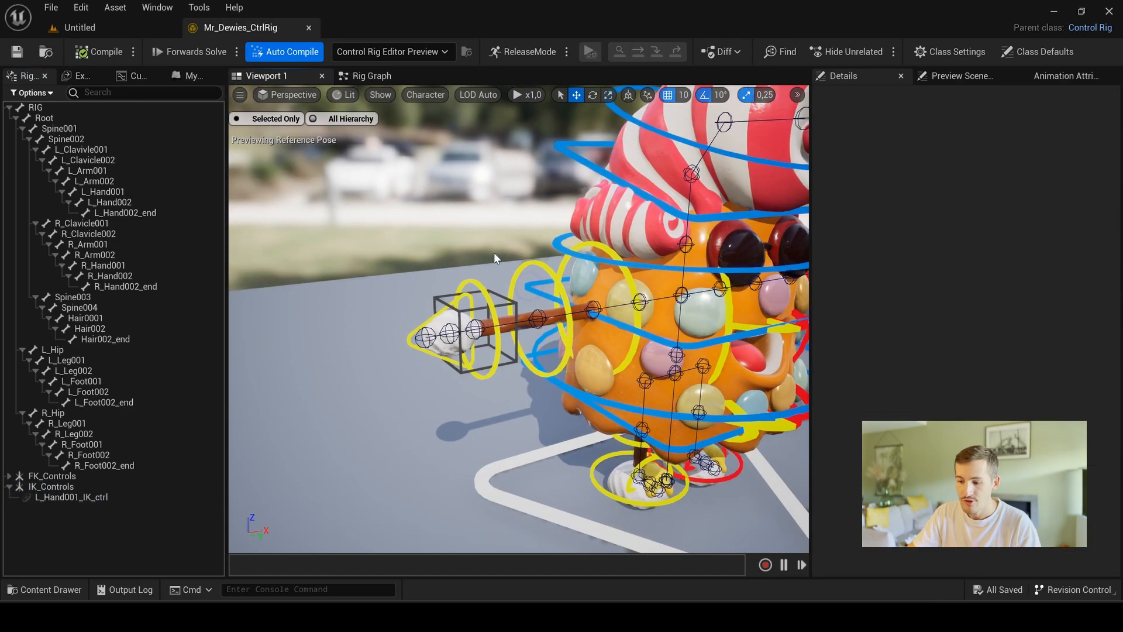
pyautogui.moveTo(494, 251)
pyautogui.keyDown('alt'); pyautogui.mouseDown()
pyautogui.moveTo(430, 214)
pyautogui.moveTo(503, 255)
pyautogui.mouseUp(); pyautogui.keyUp('alt')
pyautogui.moveTo(492, 251); pyautogui.dragTo(451, 248, button='right')
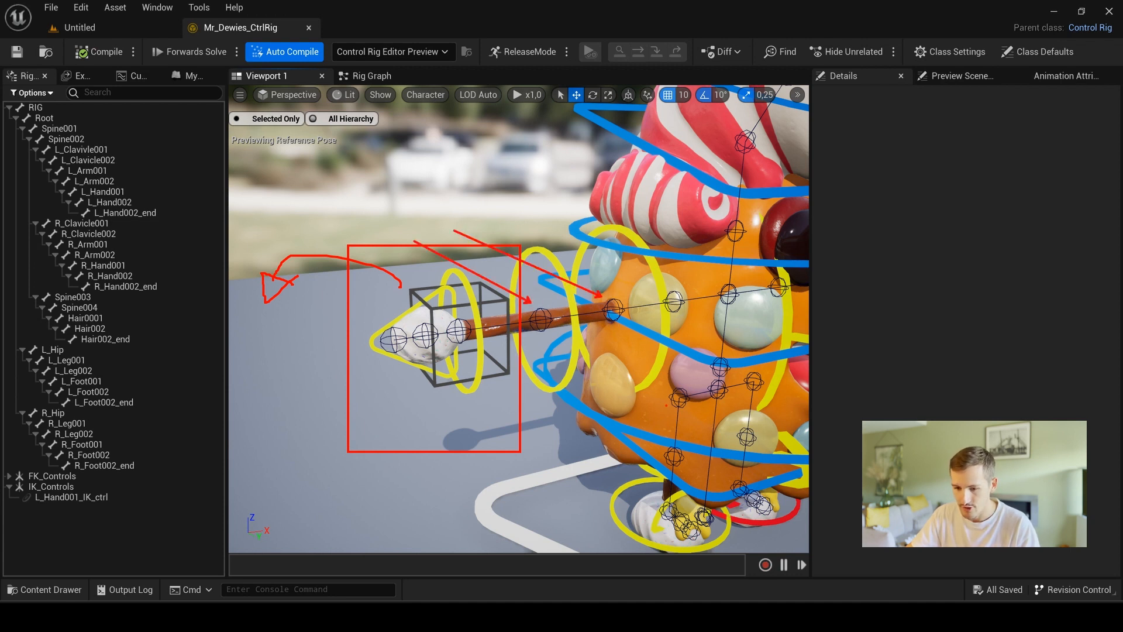
pyautogui.press('Escape')
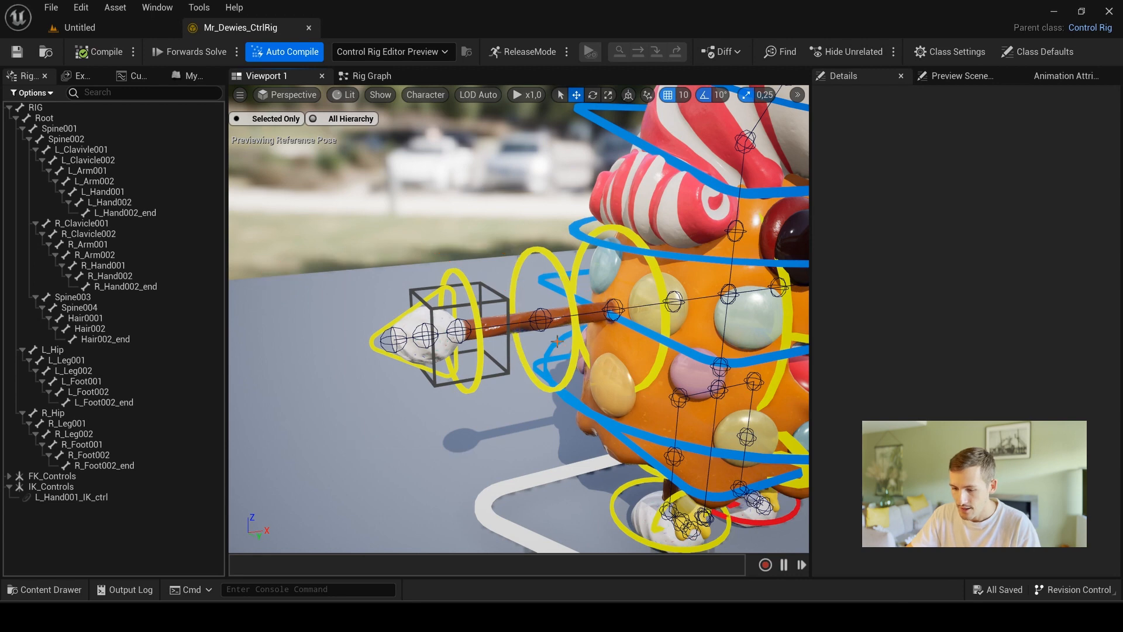
# - Try rotating the left arm's control, undo the test rotation, and return to the Move tool with nothing selected
pyautogui.moveTo(562, 331)
pyautogui.keyDown('alt'); pyautogui.mouseDown()
pyautogui.moveTo(562, 457)
pyautogui.moveTo(563, 375)
pyautogui.moveTo(562, 392)
pyautogui.moveTo(519, 381)
pyautogui.moveTo(570, 396)
pyautogui.moveTo(535, 408)
pyautogui.moveTo(482, 386)
pyautogui.moveTo(466, 338)
pyautogui.mouseUp(); pyautogui.keyUp('alt')
pyautogui.click(531, 319)
pyautogui.press('e')
pyautogui.hotkey('ctrl', 'z')
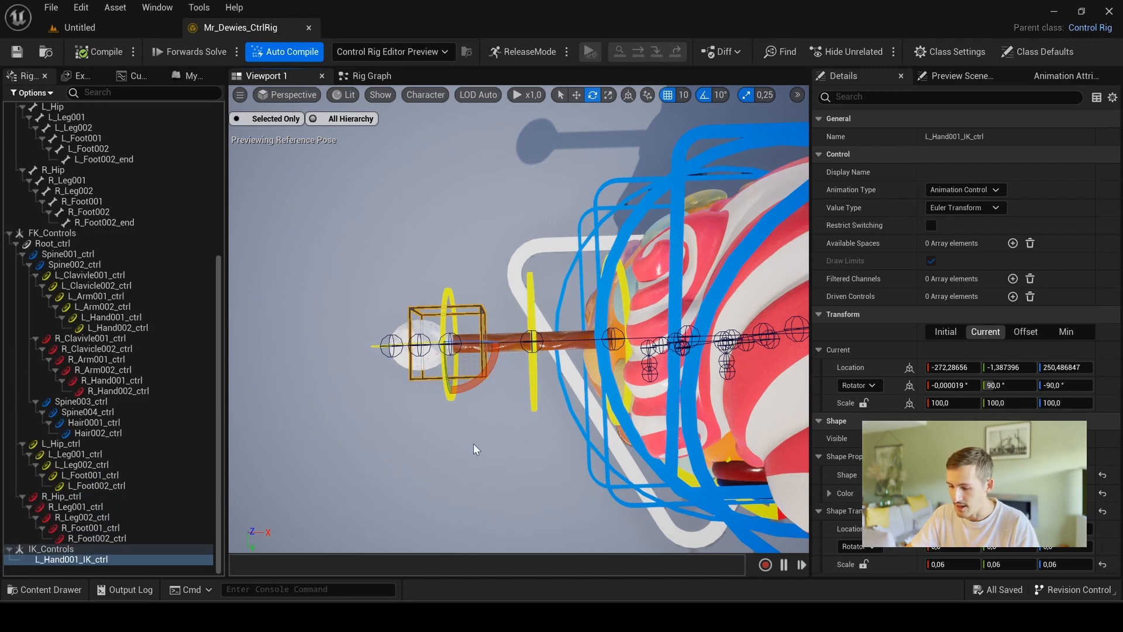
pyautogui.keyDown('alt'); pyautogui.moveTo(476, 454); pyautogui.dragTo(473, 416); pyautogui.keyUp('alt')
pyautogui.press('w')
pyautogui.click(559, 431)
pyautogui.scroll(-10, 129, 405)
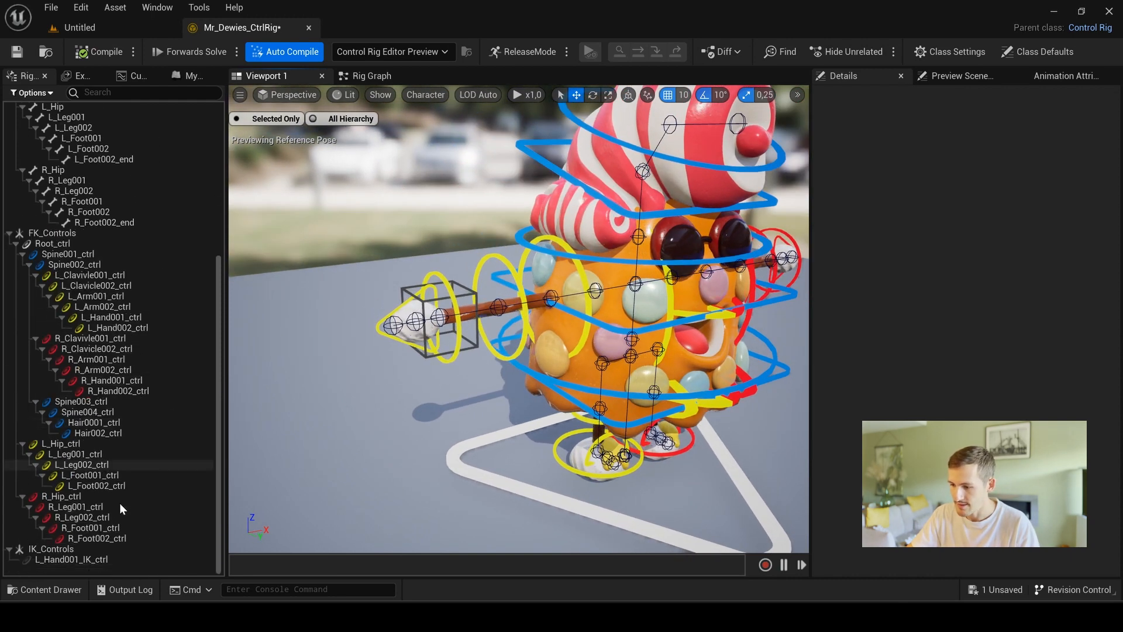
# - Collapse the FK_Controls group and create a new control from the L_Arm002 bone at the left elbow
pyautogui.click(9, 233)
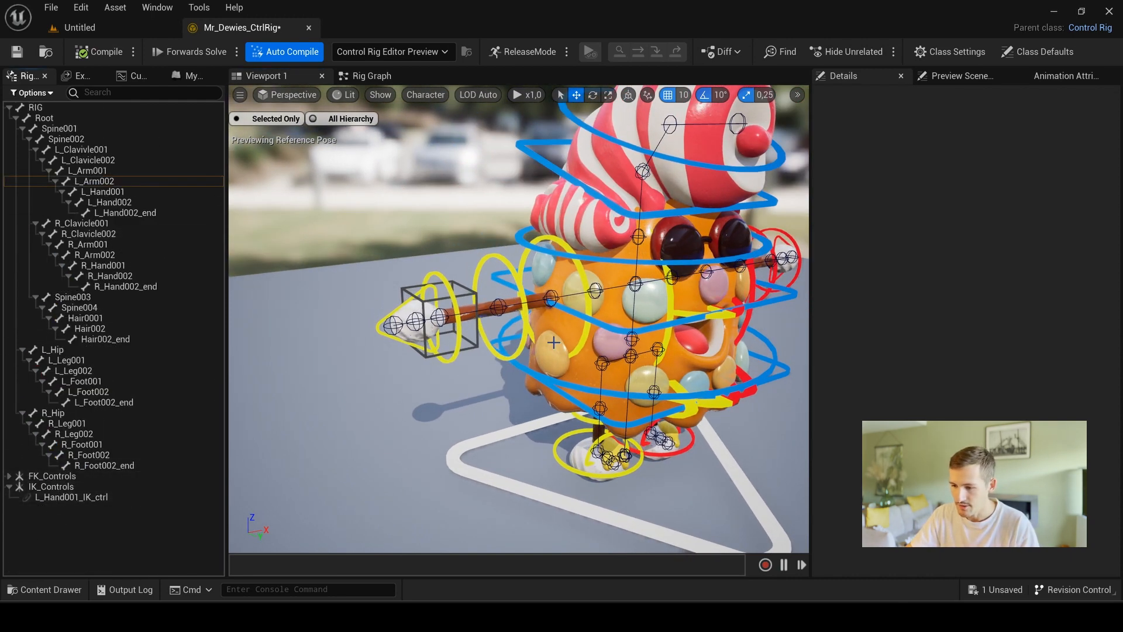
pyautogui.click(494, 311)
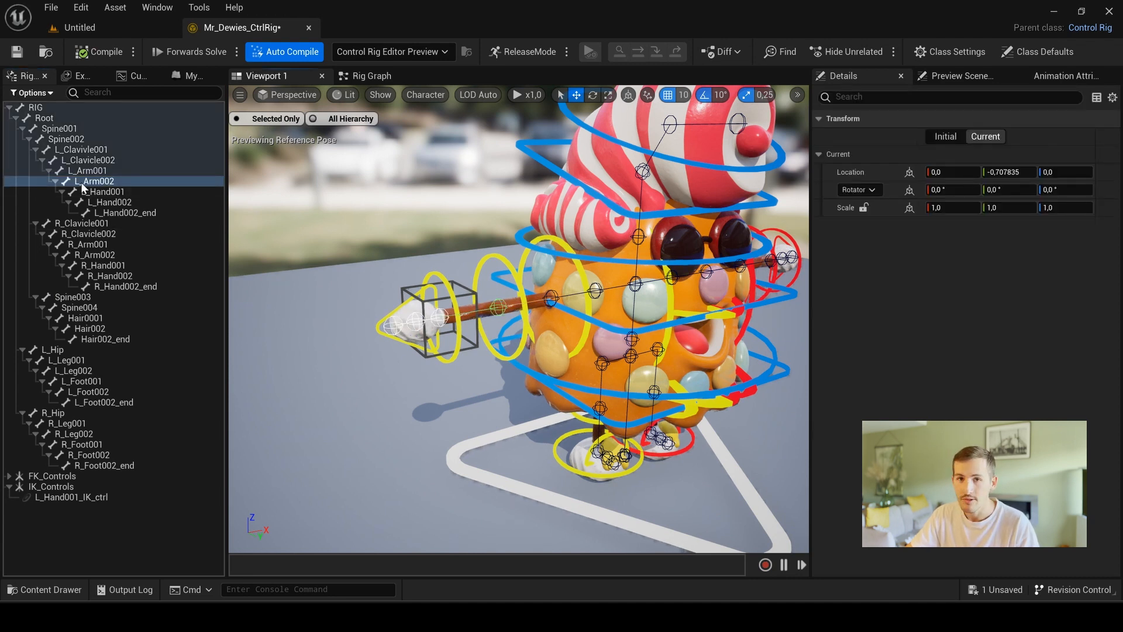
pyautogui.rightClick(106, 185)
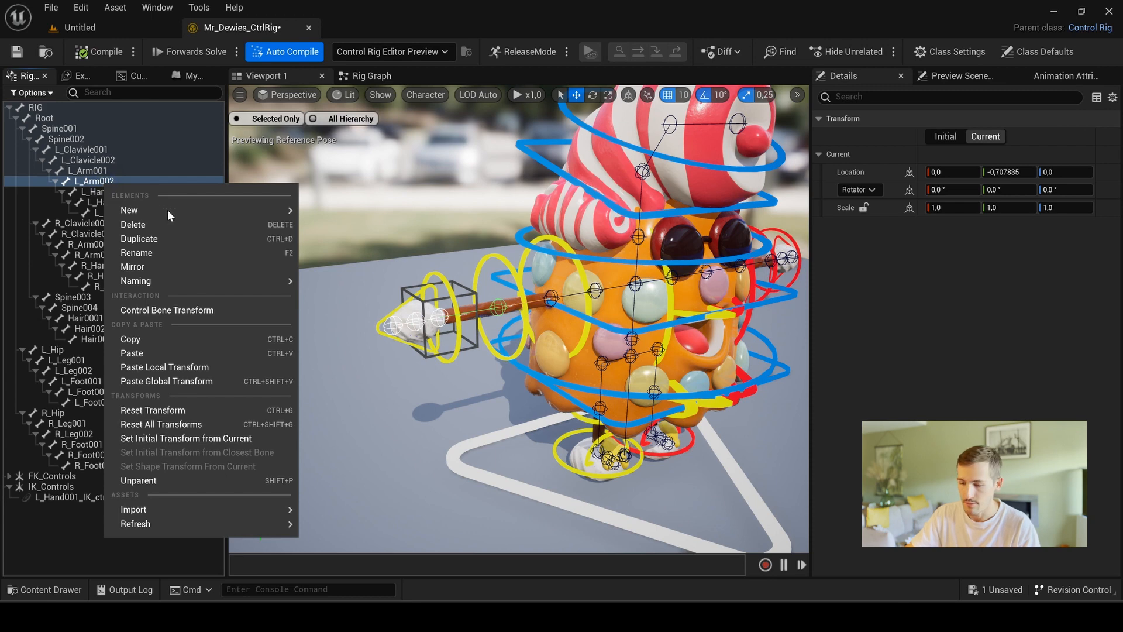
pyautogui.moveTo(167, 210)
pyautogui.click(351, 229)
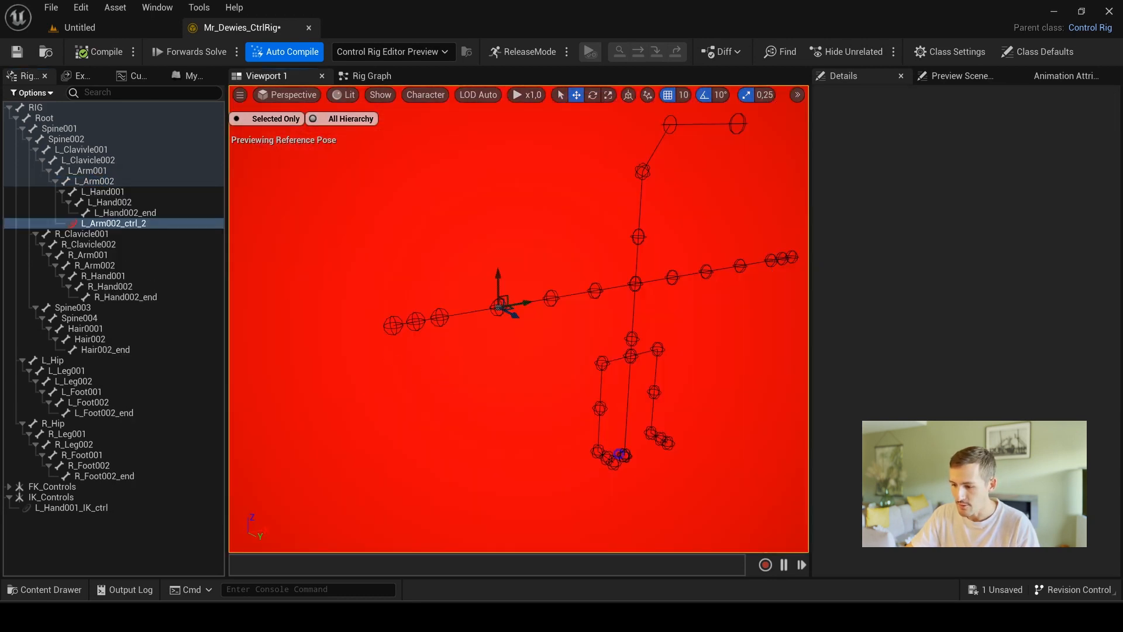
# - Unparent the new L_Arm002 control, place it under the IK_Controls null, and select it there
pyautogui.rightClick(114, 224)
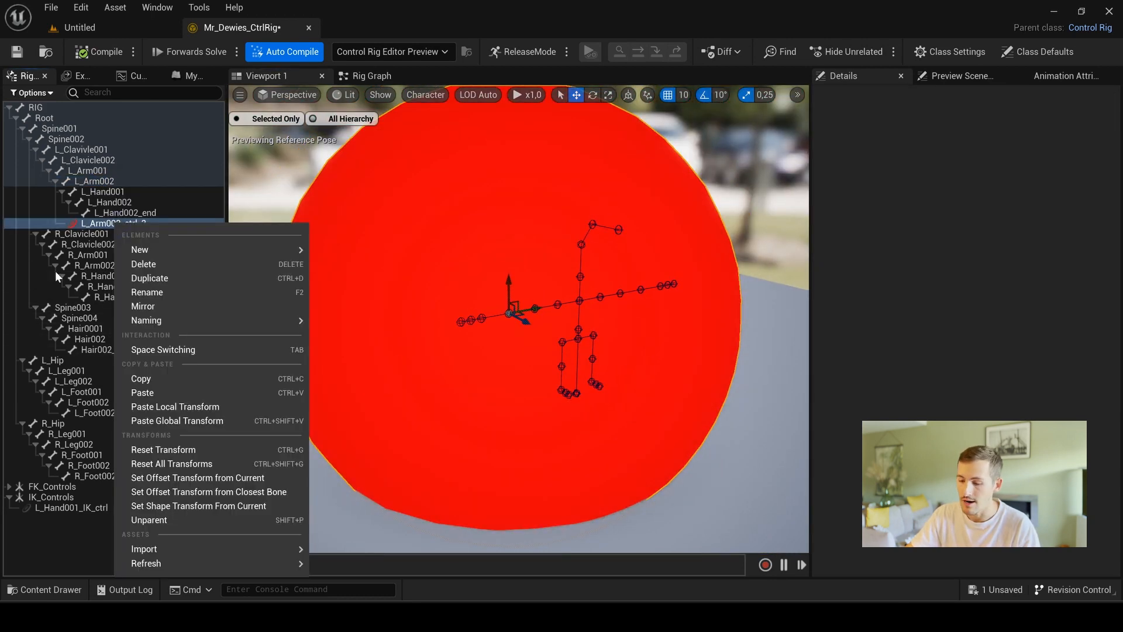
pyautogui.click(256, 520)
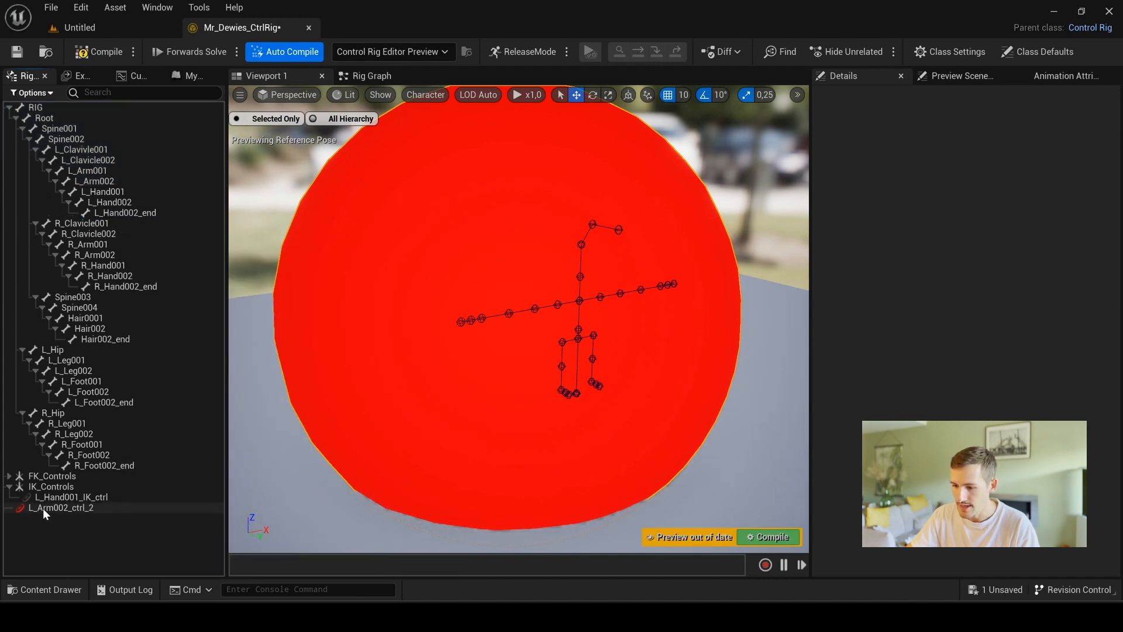
pyautogui.moveTo(43, 507); pyautogui.dragTo(63, 486)
pyautogui.click(41, 556)
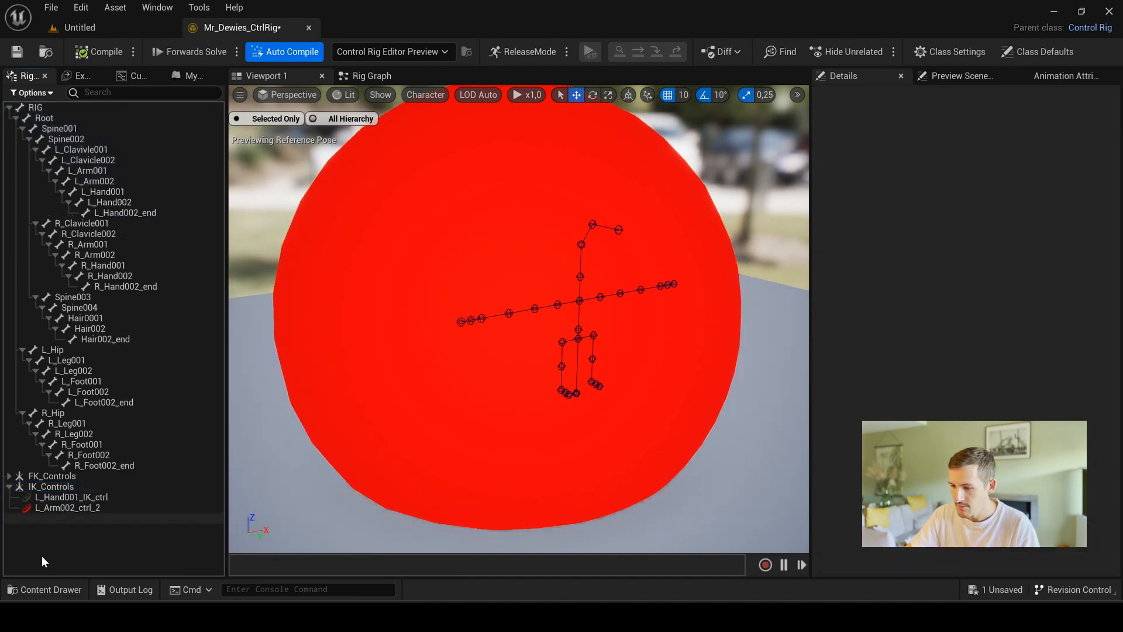
pyautogui.click(60, 507)
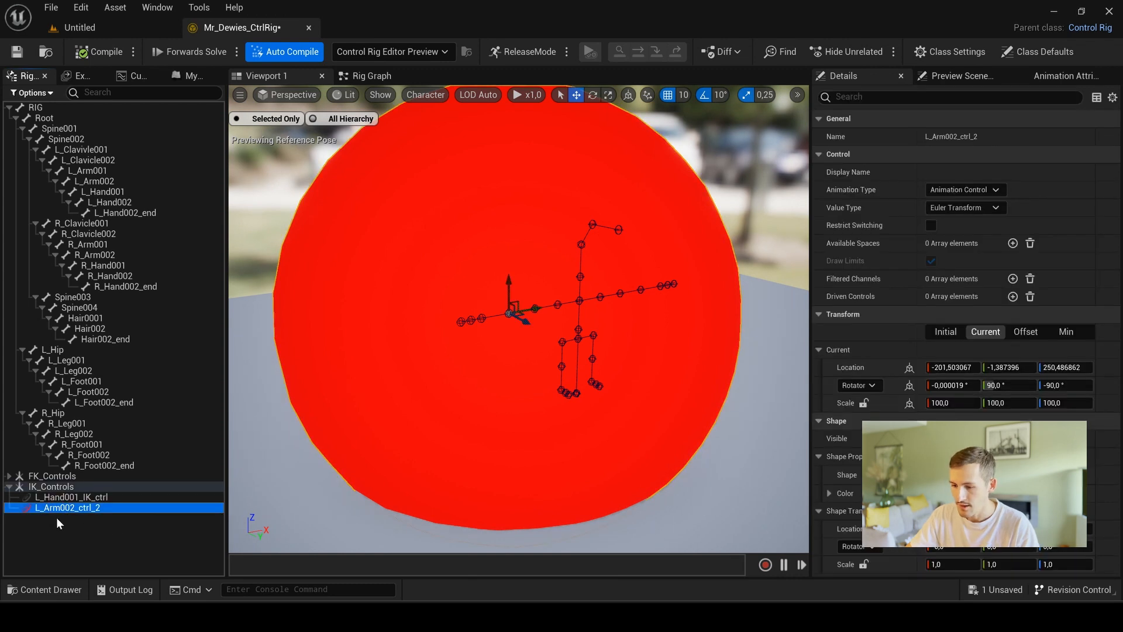
# - Rename the left elbow control under IK_Controls as L_Arm002_PV_ctrl and set its colour to the dark grey swatch
pyautogui.doubleClick(89, 512)
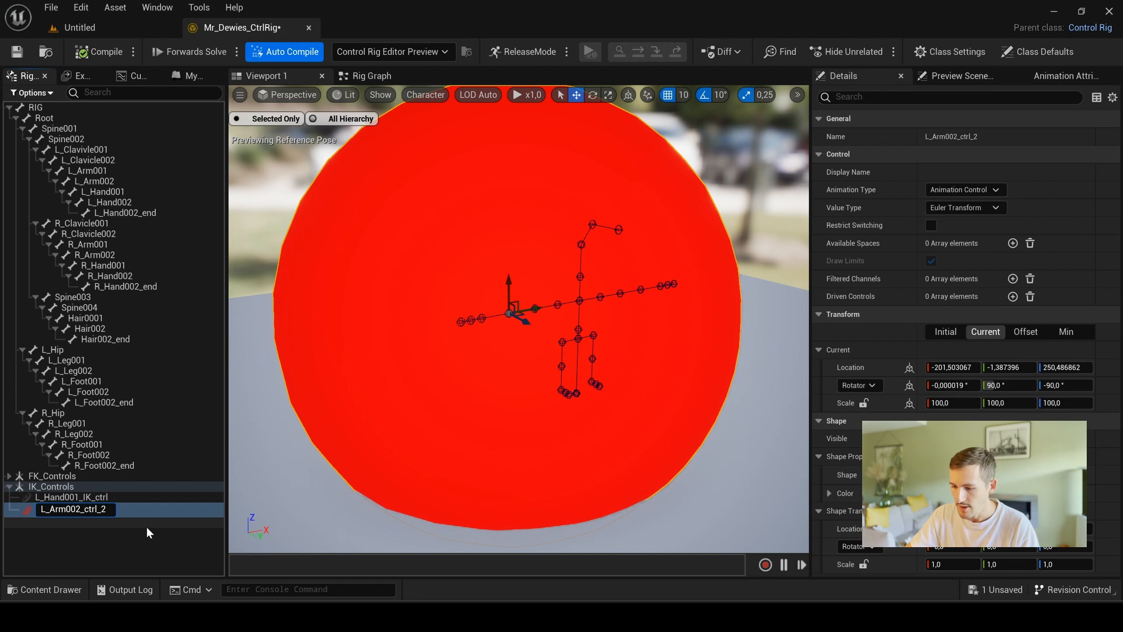
pyautogui.write('PV')
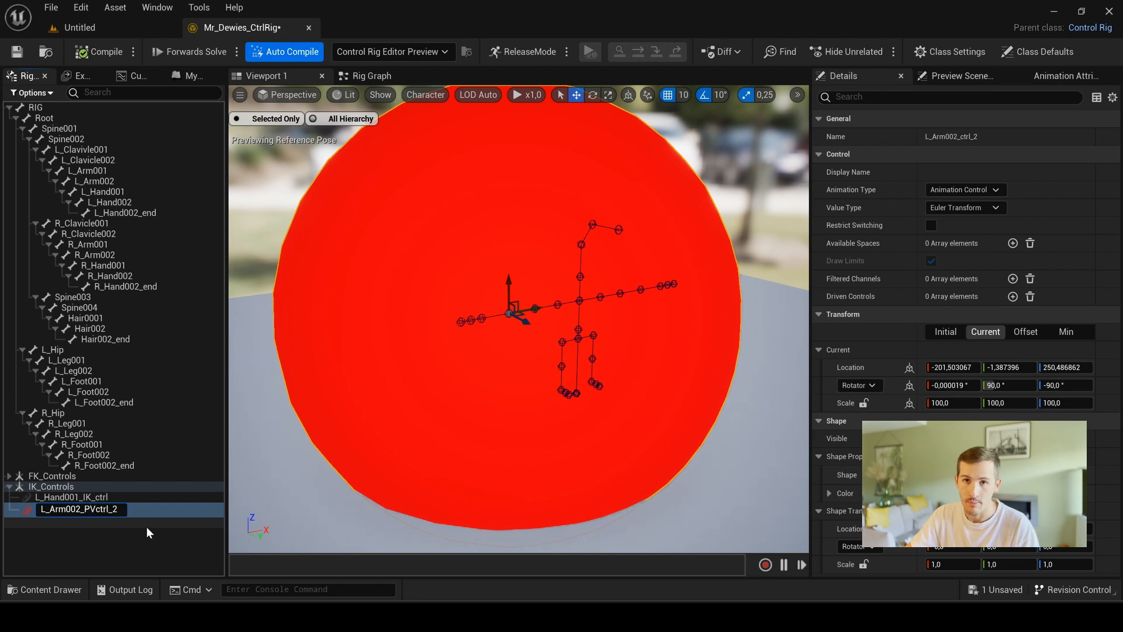
pyautogui.write('_')
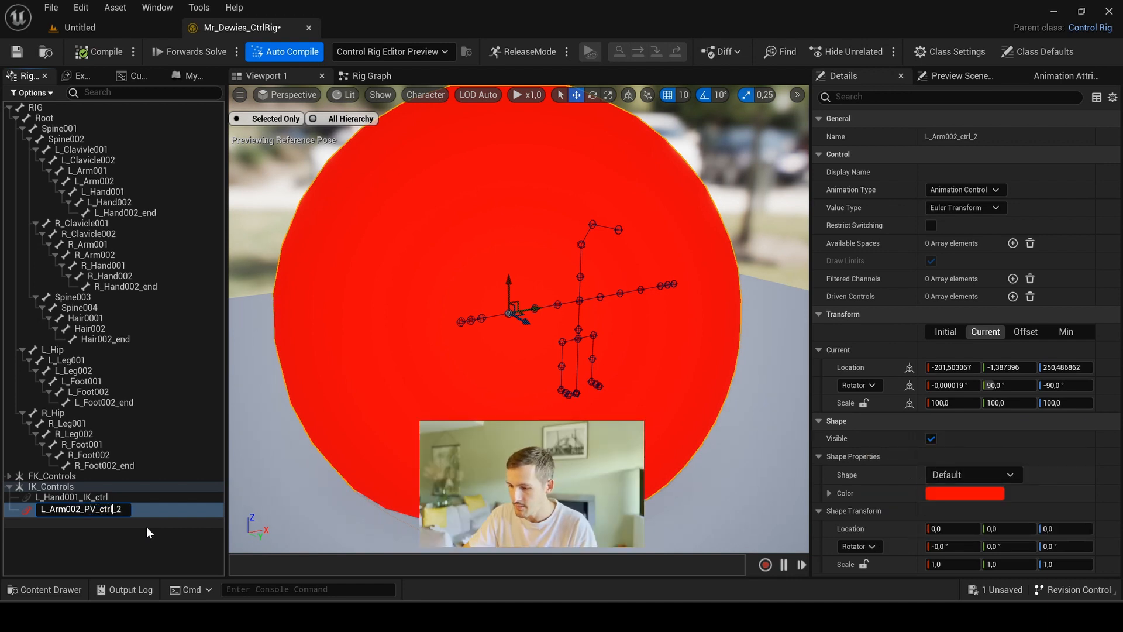
pyautogui.click(965, 493)
pyautogui.click(822, 283)
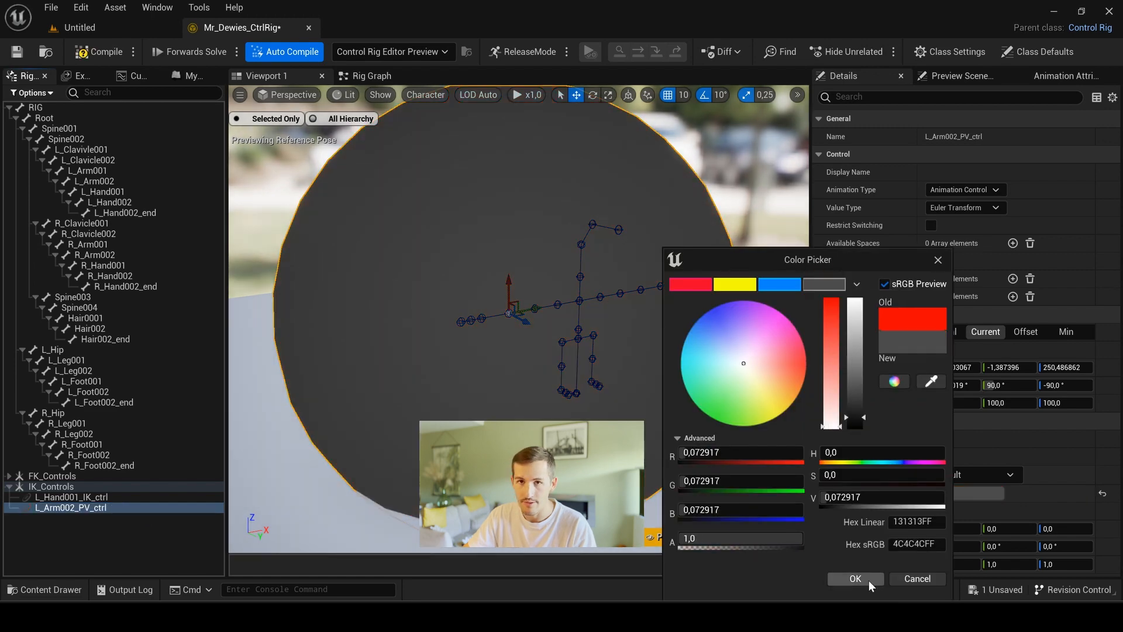
pyautogui.click(855, 579)
# - Set the L_Arm002_PV_ctrl shape to Sphere_Thick and its shape scale to 0,05 uniformly on all axes
pyautogui.click(955, 475)
pyautogui.write('sphere')
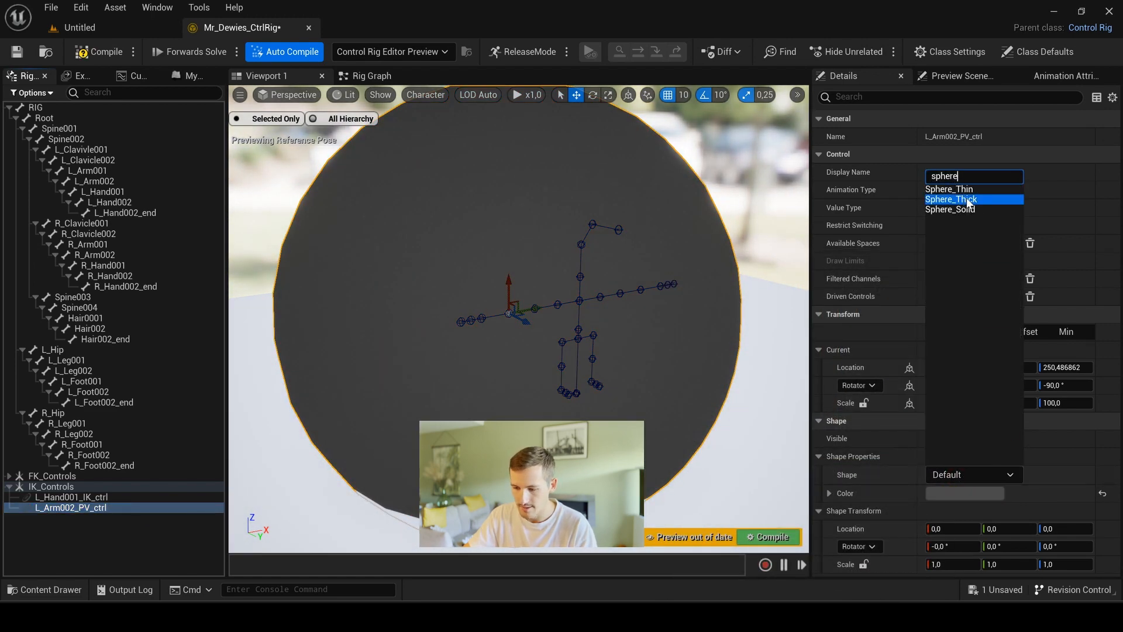
pyautogui.click(967, 200)
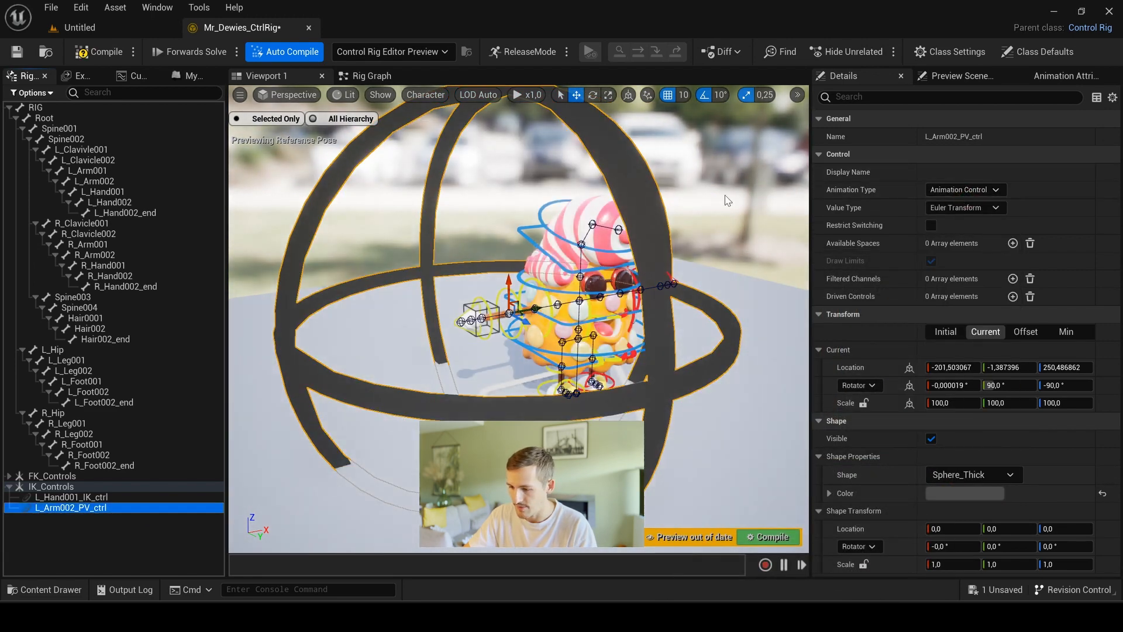
pyautogui.click(864, 564)
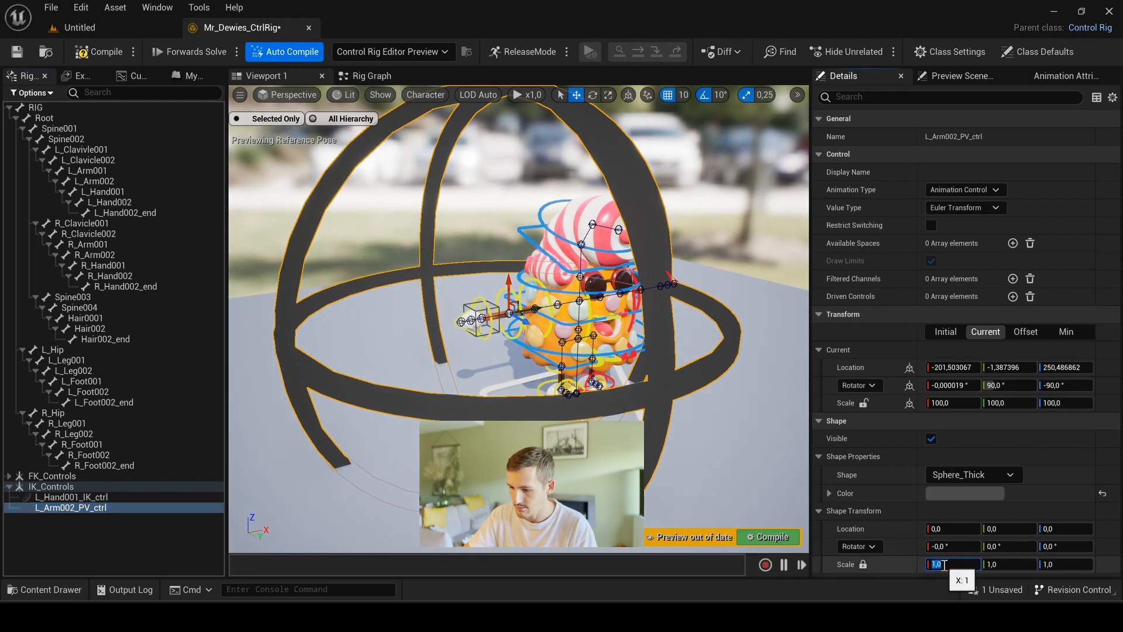
pyautogui.write('0,08')
pyautogui.press('Return')
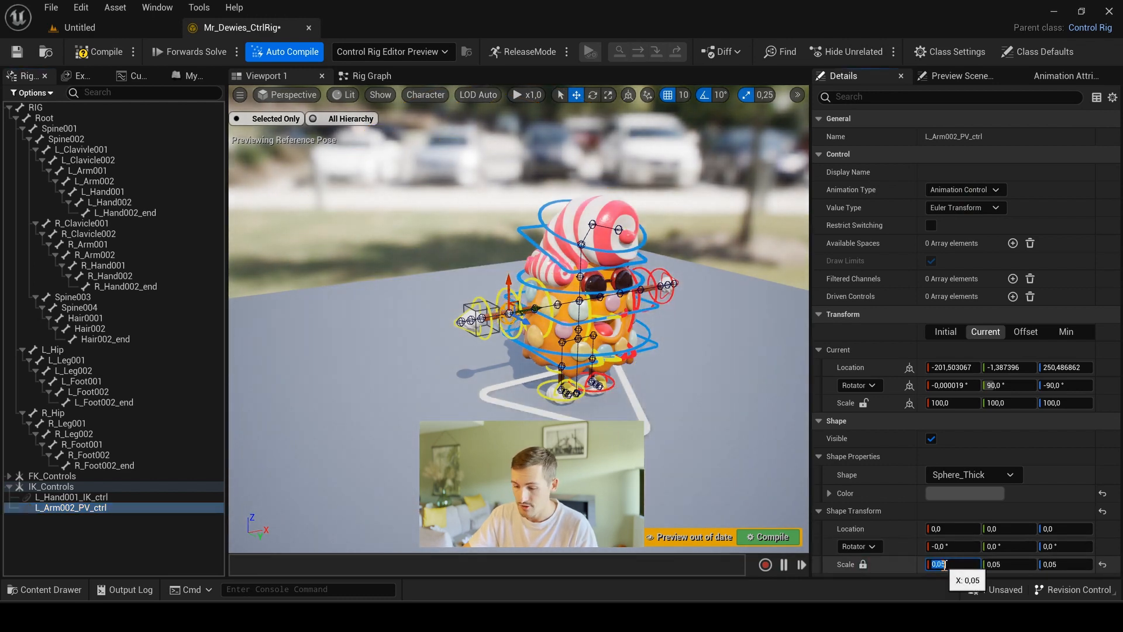
# - Move the spherical elbow control out behind the left arm, to about -132 on the Y location
pyautogui.scroll(5, 418, 214)
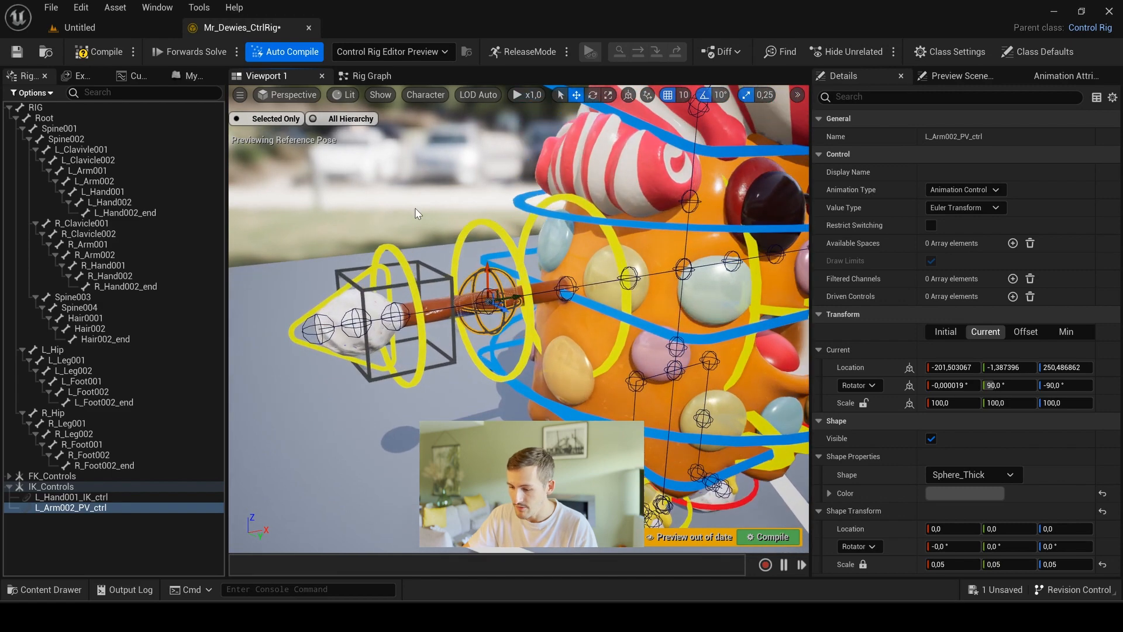
pyautogui.moveTo(418, 214)
pyautogui.keyDown('alt'); pyautogui.mouseDown()
pyautogui.moveTo(468, 251)
pyautogui.moveTo(421, 195)
pyautogui.mouseUp(); pyautogui.keyUp('alt')
pyautogui.keyDown('alt'); pyautogui.moveTo(421, 195); pyautogui.dragTo(464, 195, button='middle'); pyautogui.keyUp('alt')
pyautogui.keyDown('alt'); pyautogui.moveTo(471, 188); pyautogui.dragTo(602, 208); pyautogui.keyUp('alt')
pyautogui.scroll(-3, 611, 216)
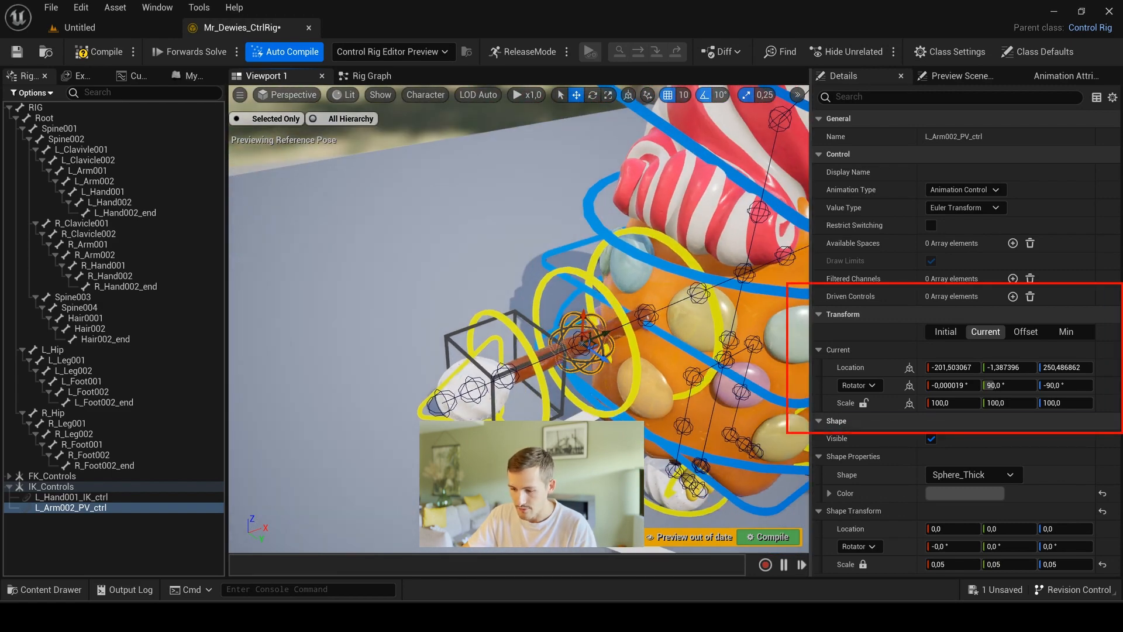
pyautogui.moveTo(584, 341); pyautogui.dragTo(486, 299)
pyautogui.scroll(-4, 485, 299)
# - Set the offset transform of L_Arm002_PV_ctrl from its current transform and compile the rig
pyautogui.rightClick(72, 509)
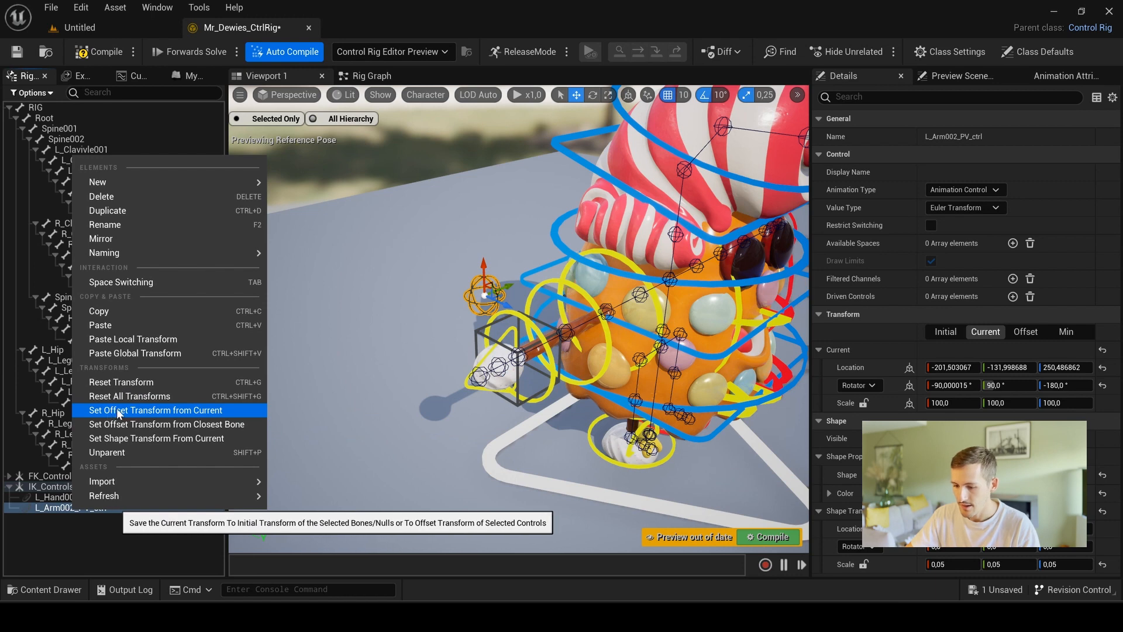
pyautogui.click(217, 410)
pyautogui.click(82, 51)
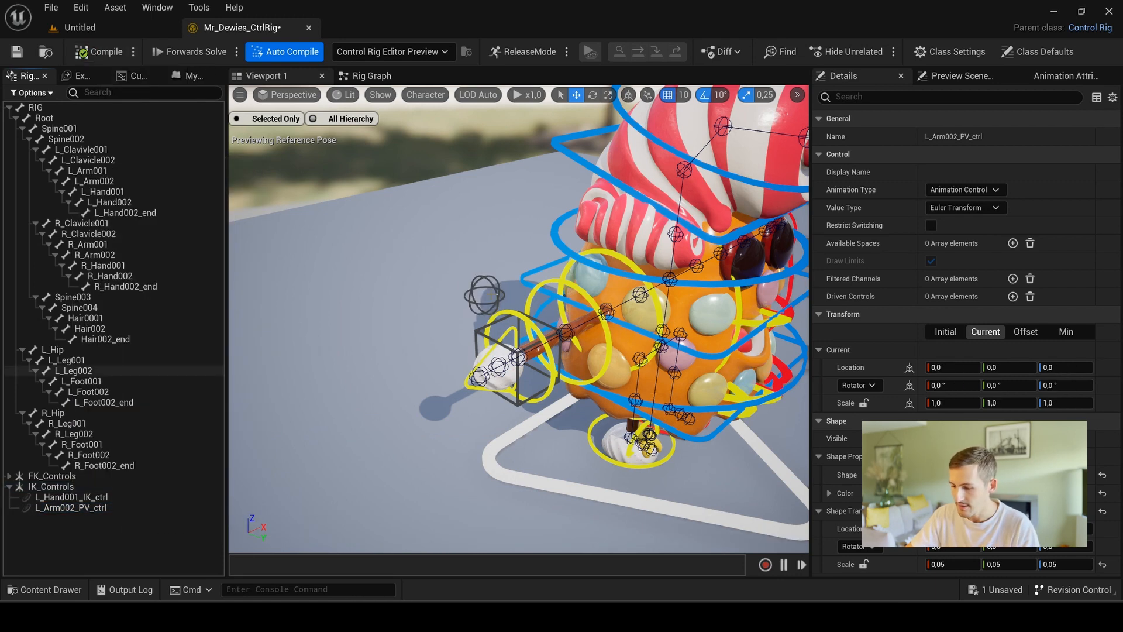
pyautogui.moveTo(464, 354)
pyautogui.keyDown('alt'); pyautogui.mouseDown()
pyautogui.moveTo(615, 404)
pyautogui.moveTo(766, 334)
pyautogui.moveTo(708, 369)
pyautogui.moveTo(585, 386)
pyautogui.moveTo(454, 362)
pyautogui.mouseUp(); pyautogui.keyUp('alt')
pyautogui.keyDown('alt'); pyautogui.moveTo(407, 233); pyautogui.dragTo(423, 248); pyautogui.keyUp('alt')
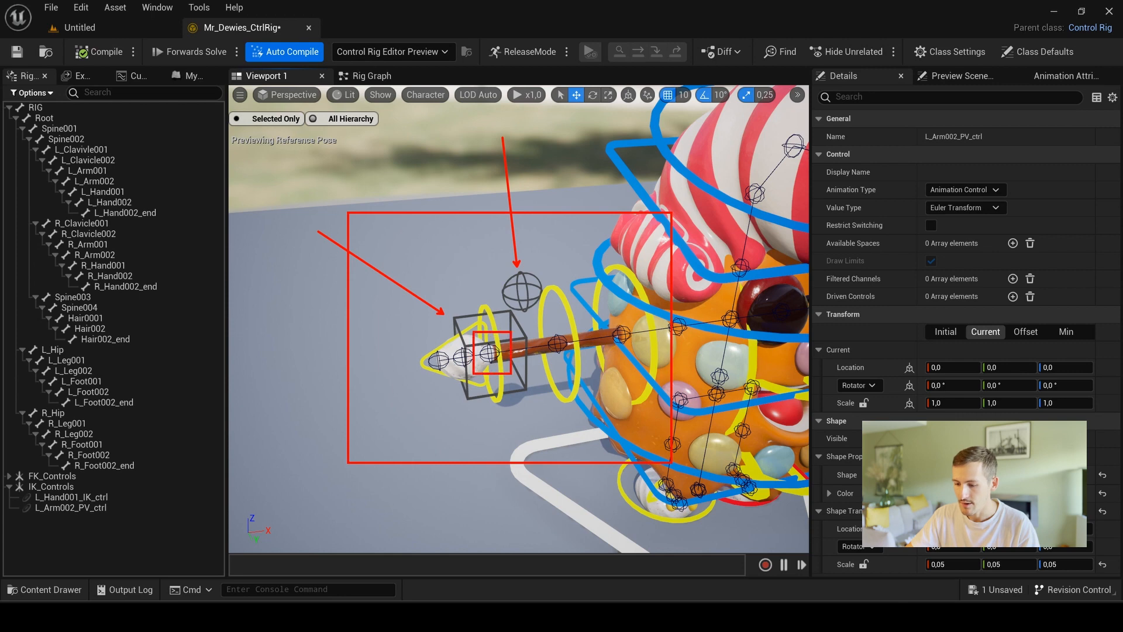
# - Create a new control from the L_Foot001 bone, unparent it and place it under the IK_Controls null
pyautogui.click(82, 381)
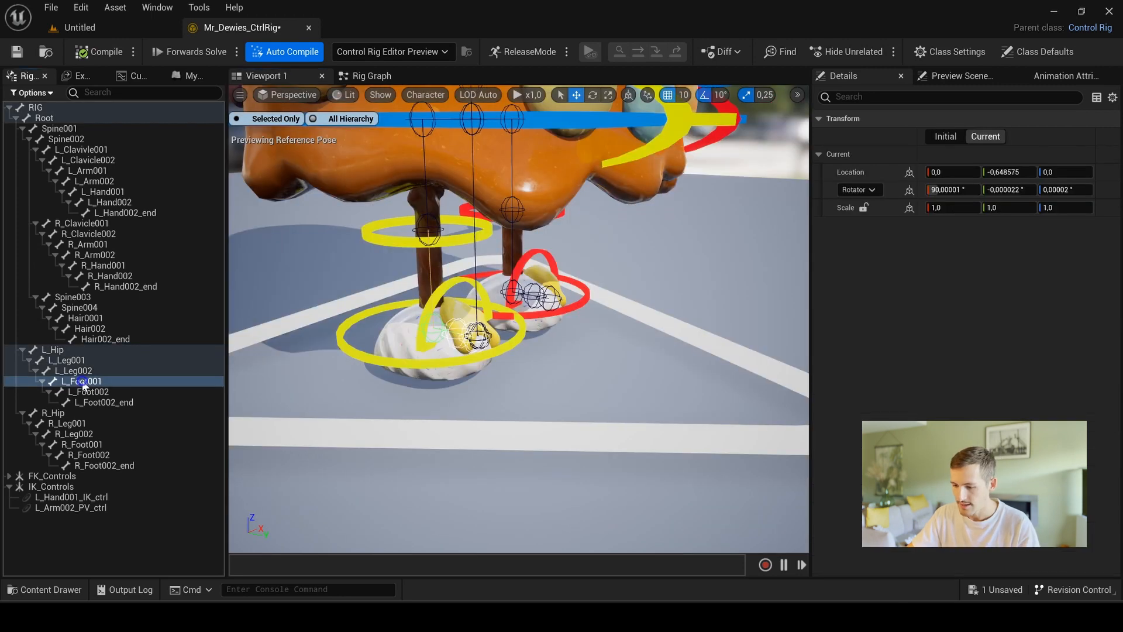
pyautogui.rightClick(82, 380)
pyautogui.moveTo(208, 51)
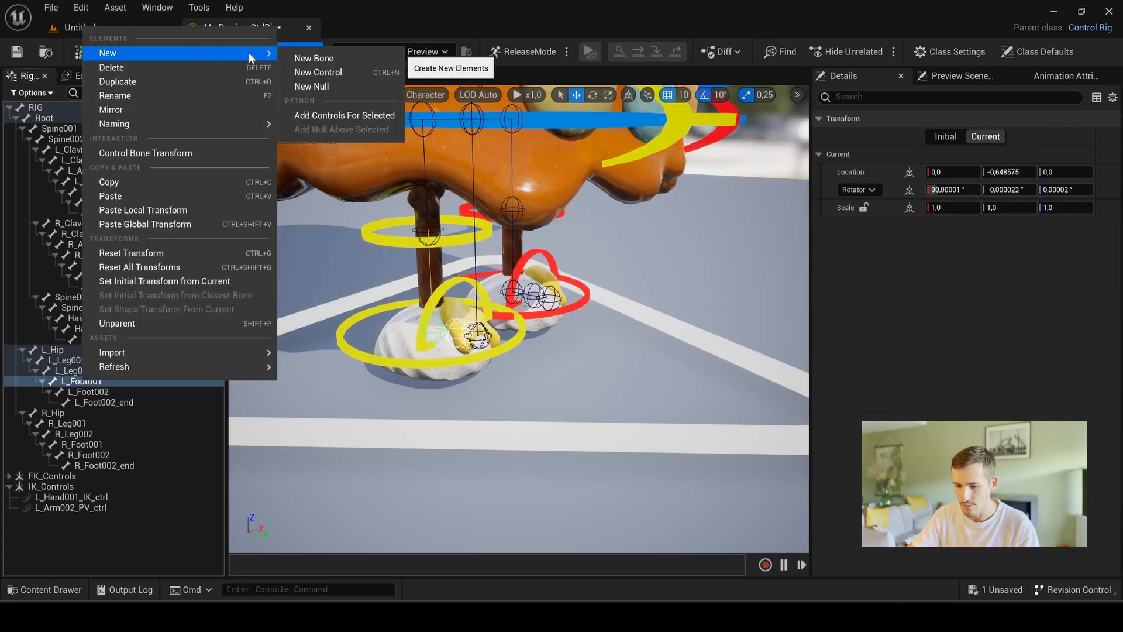
pyautogui.click(370, 72)
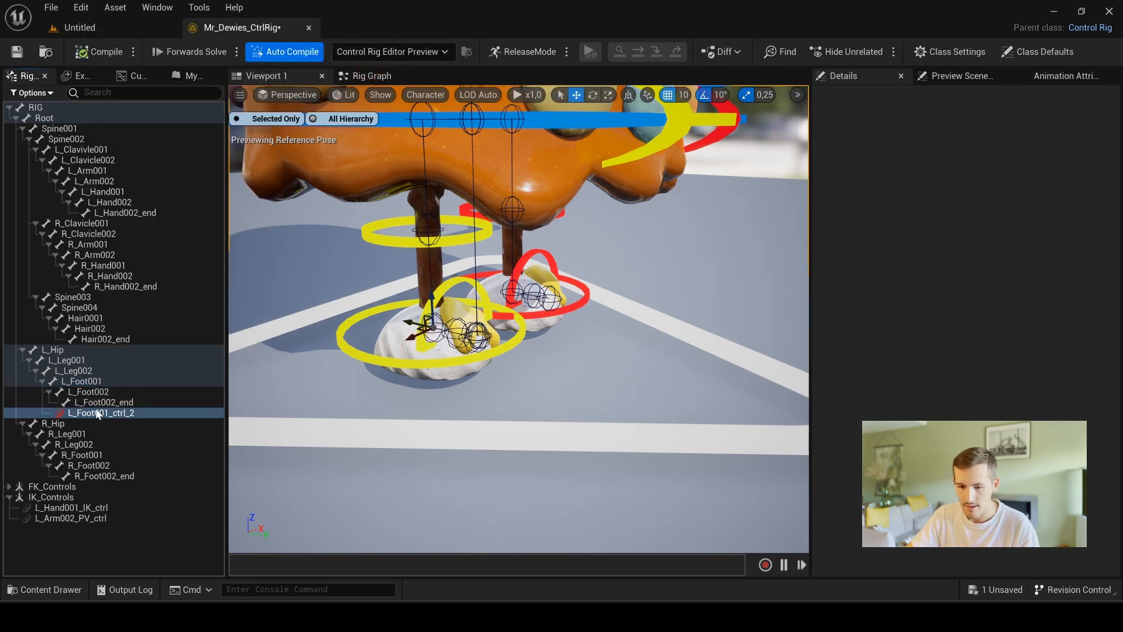
pyautogui.rightClick(98, 414)
pyautogui.click(133, 357)
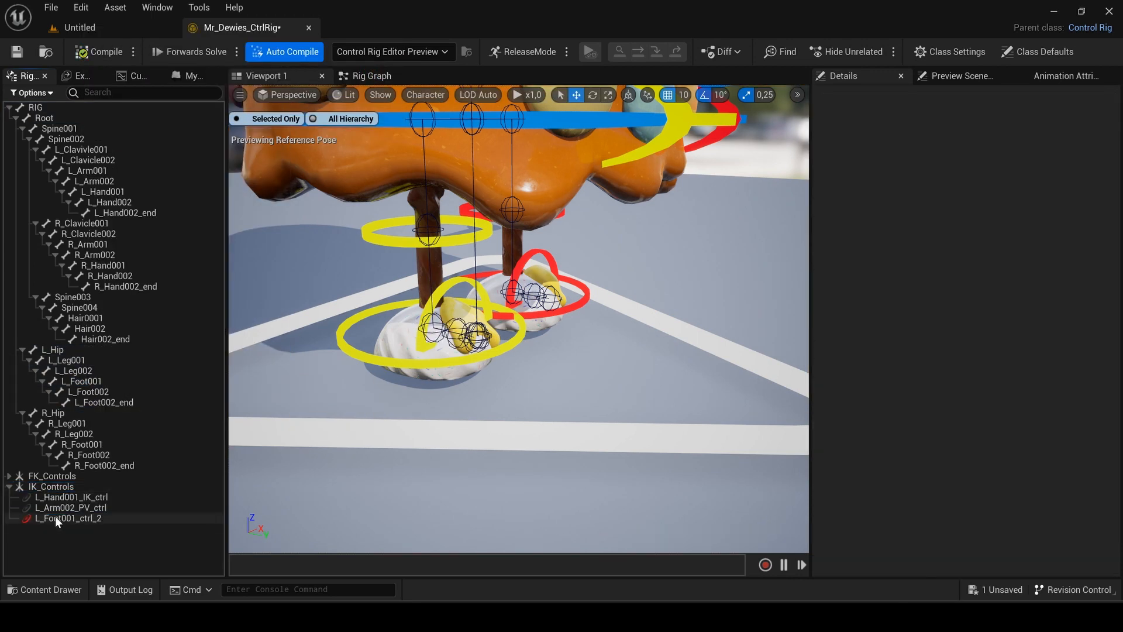
# - Rename the new foot control as L_Foot001_IK_ctrl and set its colour to the dark grey swatch
pyautogui.doubleClick(85, 520)
pyautogui.press('Delete')
pyautogui.press('Delete')
pyautogui.press('Return')
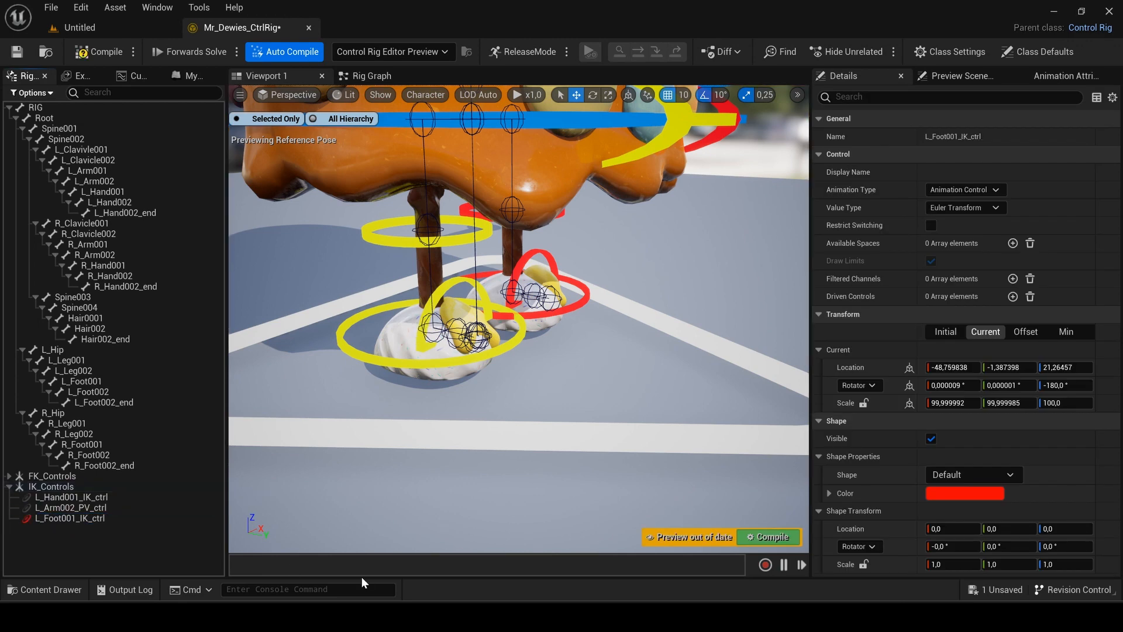
pyautogui.click(131, 518)
pyautogui.click(943, 493)
pyautogui.click(808, 285)
pyautogui.click(838, 578)
# - Set the L_Foot001_IK_ctrl shape to Box_Thick and its shape scale to 0,06 uniformly on all axes
pyautogui.click(974, 474)
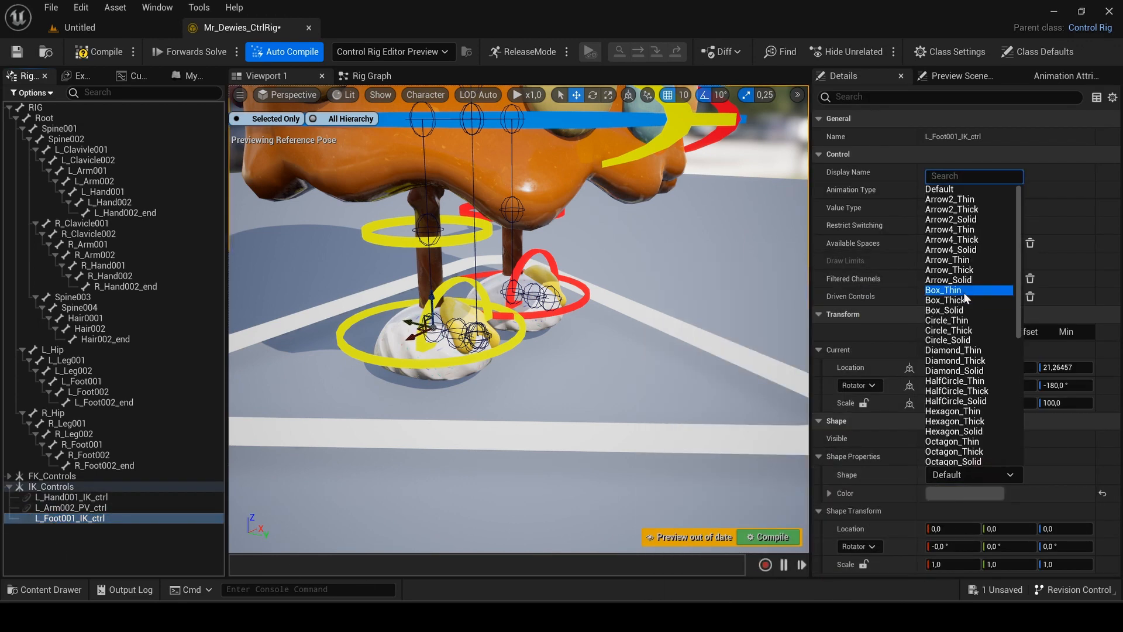
pyautogui.write('box')
pyautogui.click(939, 199)
pyautogui.click(864, 565)
pyautogui.click(954, 564)
pyautogui.write('0,05')
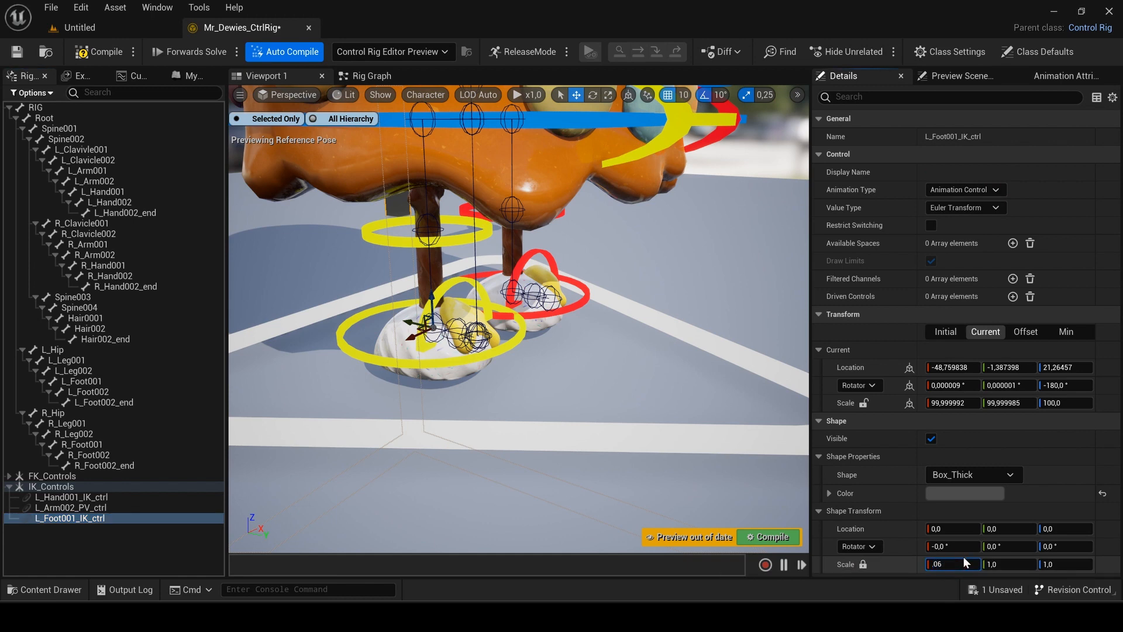
pyautogui.press('Return')
# - Create a new control from the L_Leg002 bone, unparent it and place it under the IK_Controls null
pyautogui.moveTo(702, 395); pyautogui.dragTo(700, 362, button='right')
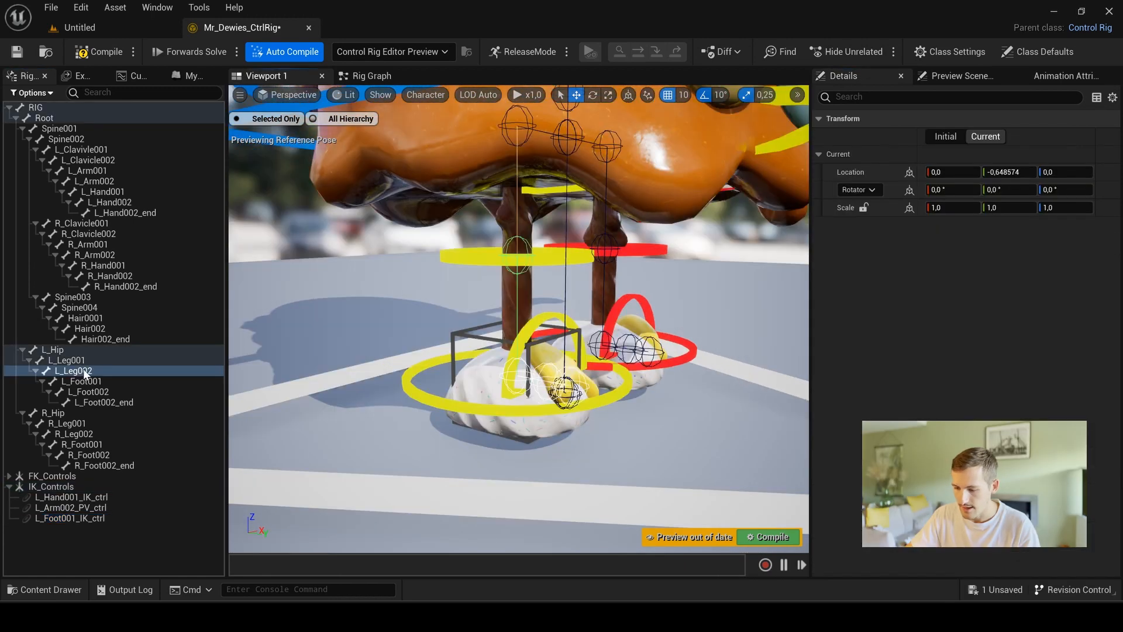
pyautogui.rightClick(83, 369)
pyautogui.moveTo(215, 42)
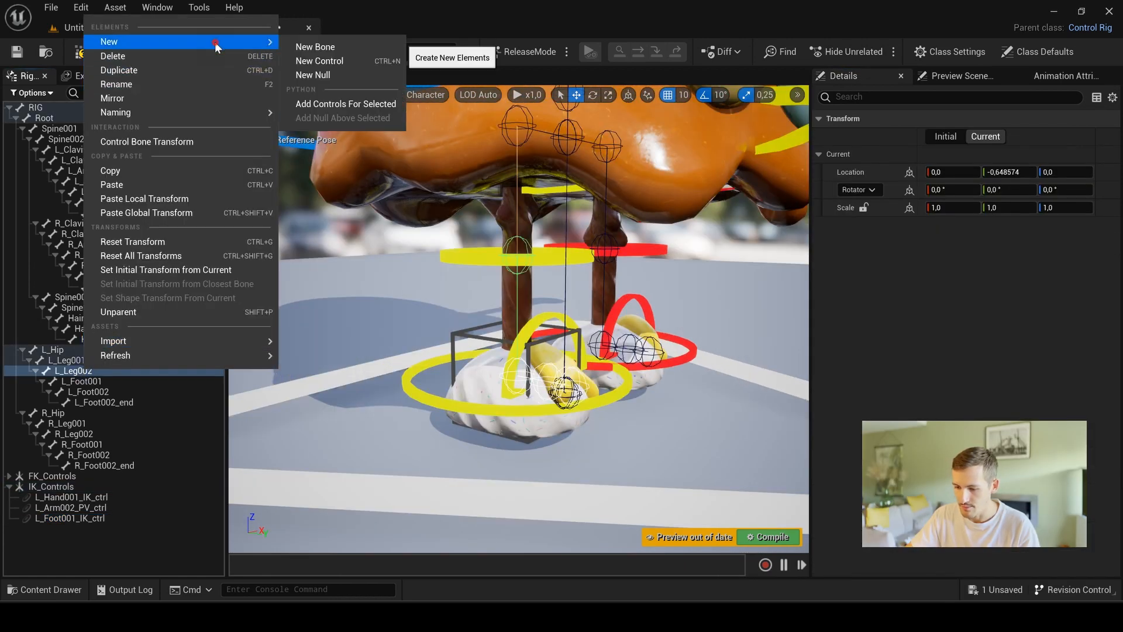
pyautogui.click(350, 61)
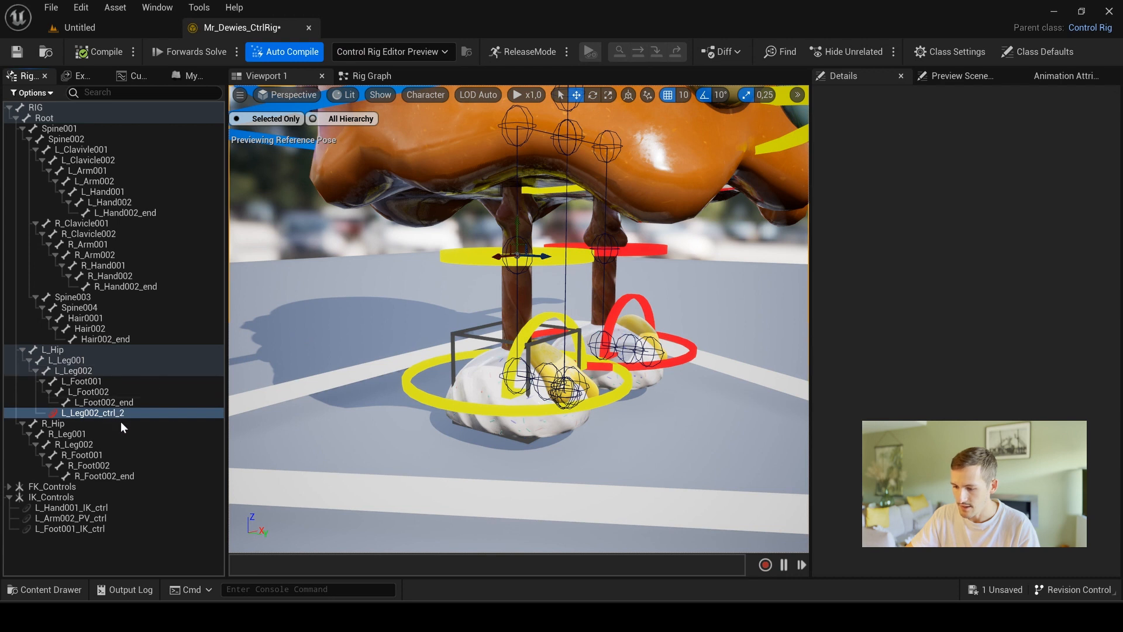
pyautogui.hotkey('shift', 'p')
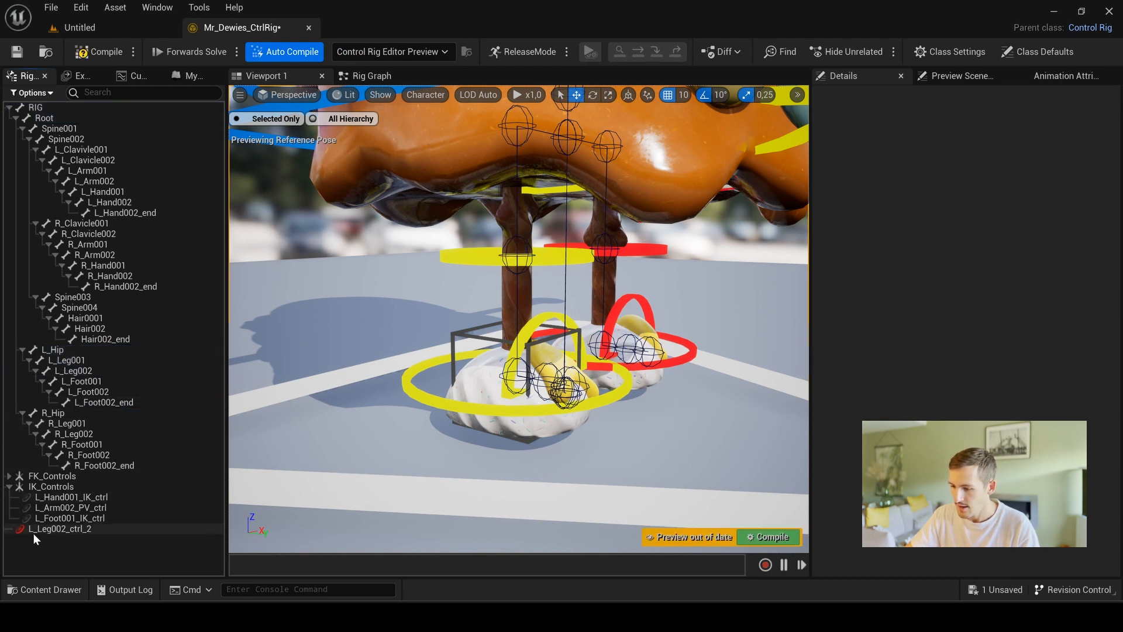
pyautogui.moveTo(33, 532); pyautogui.dragTo(58, 489)
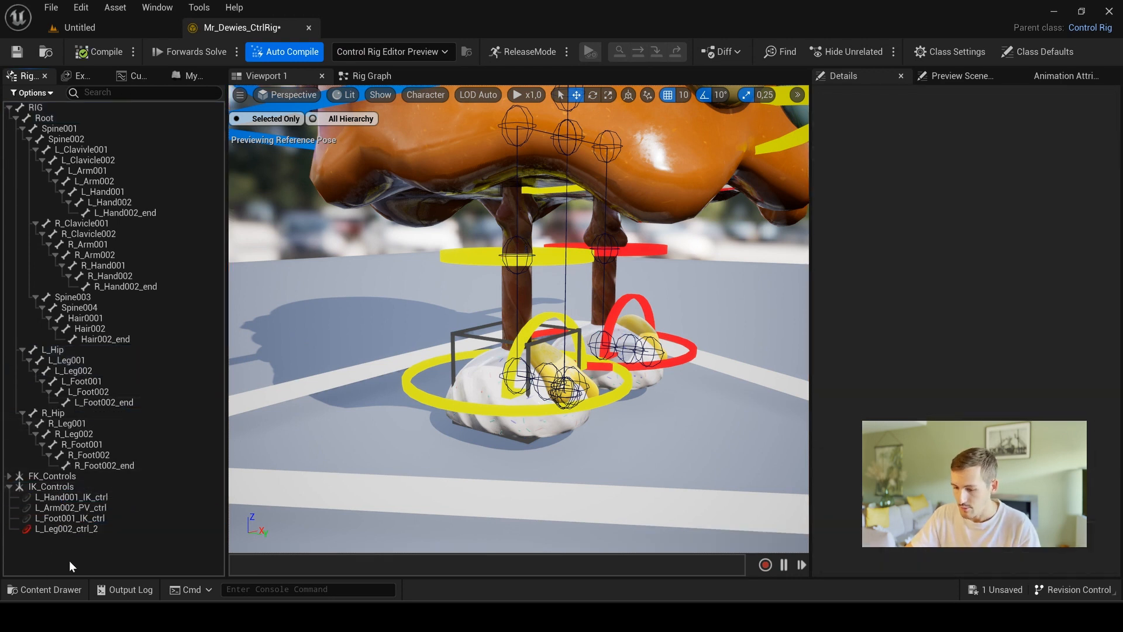
# - Rename the new leg control under IK_Controls as L_Leg002_PV_ctrl
pyautogui.doubleClick(83, 532)
pyautogui.click(79, 532)
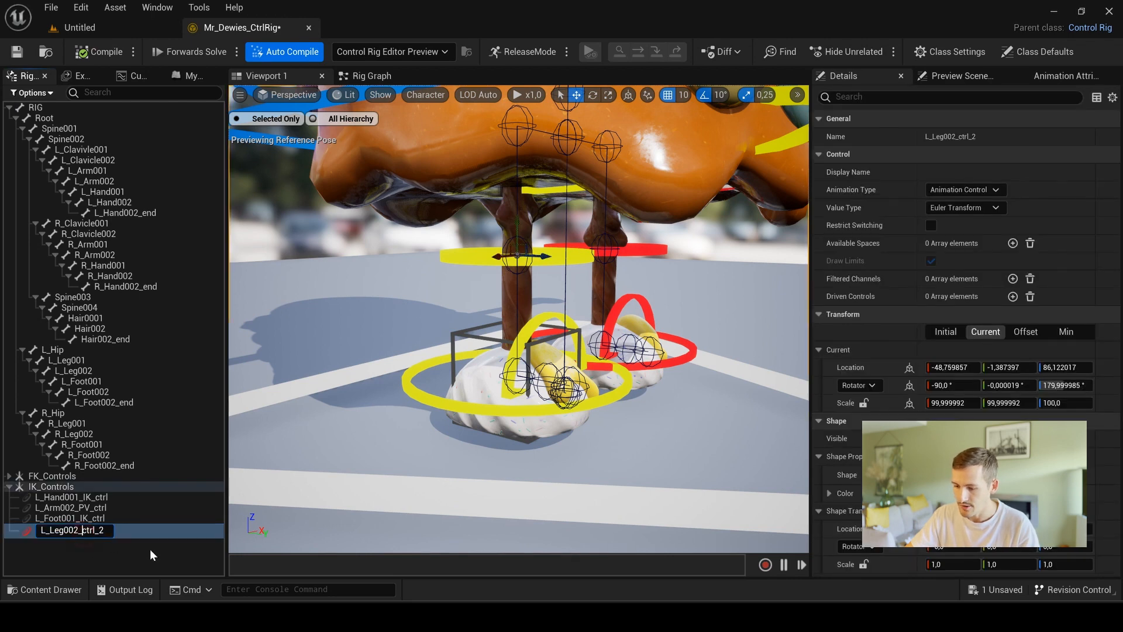
pyautogui.write('PV_')
pyautogui.press('End')
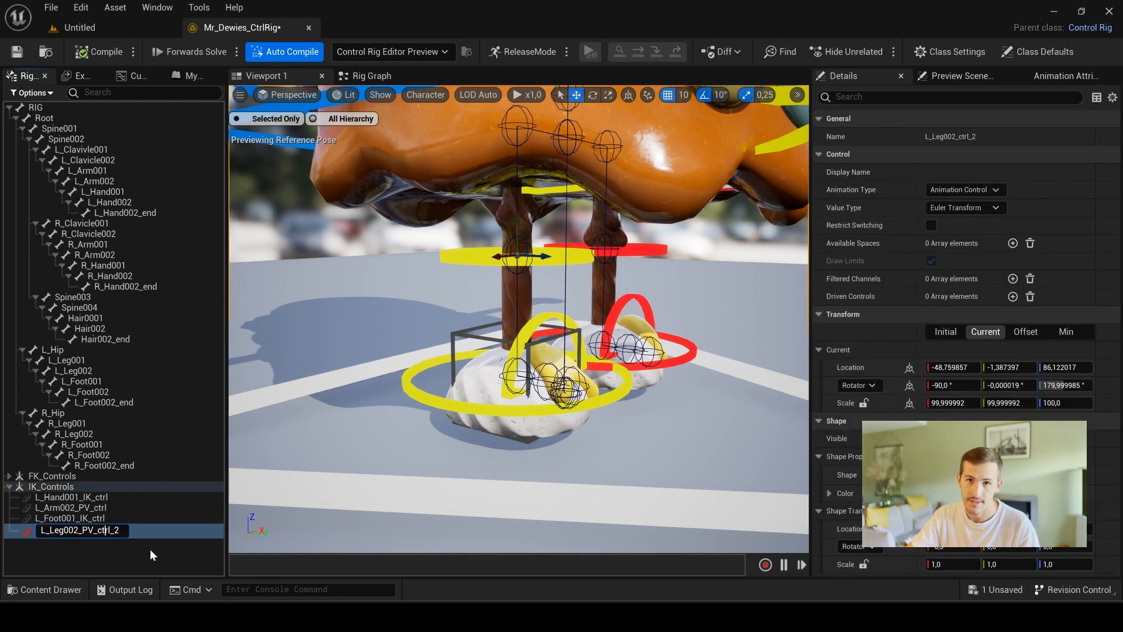
pyautogui.press('BackSpace')
pyautogui.press('BackSpace')
pyautogui.press('Return')
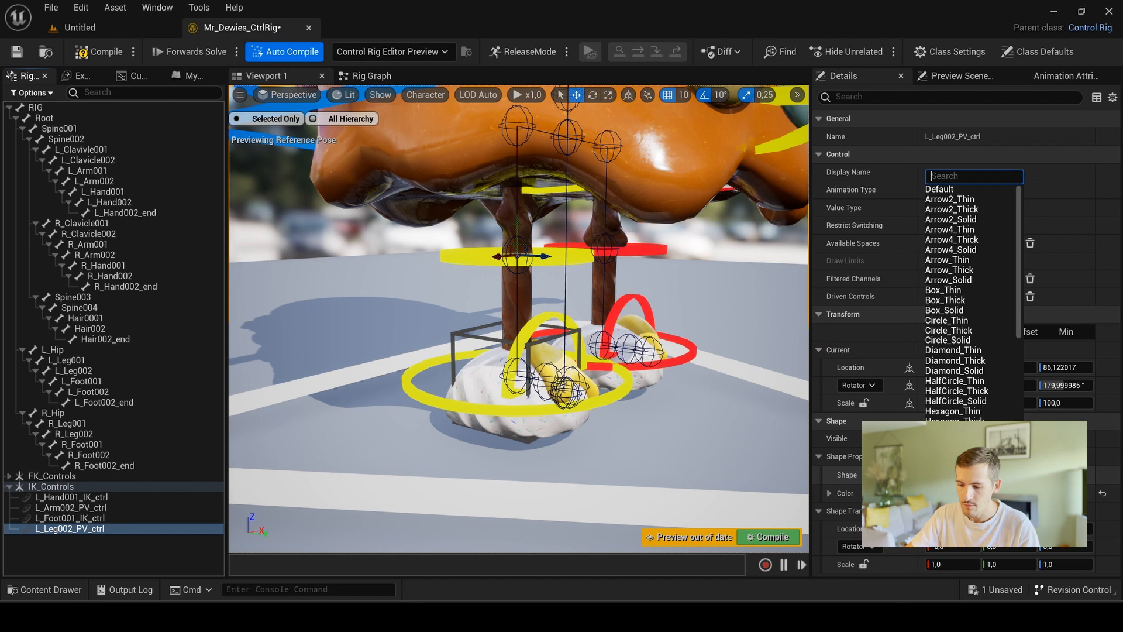
# - Set the L_Leg002_PV_ctrl shape to Sphere_Thick and its shape scale to 0,05 uniformly on all axes
pyautogui.write('sphere')
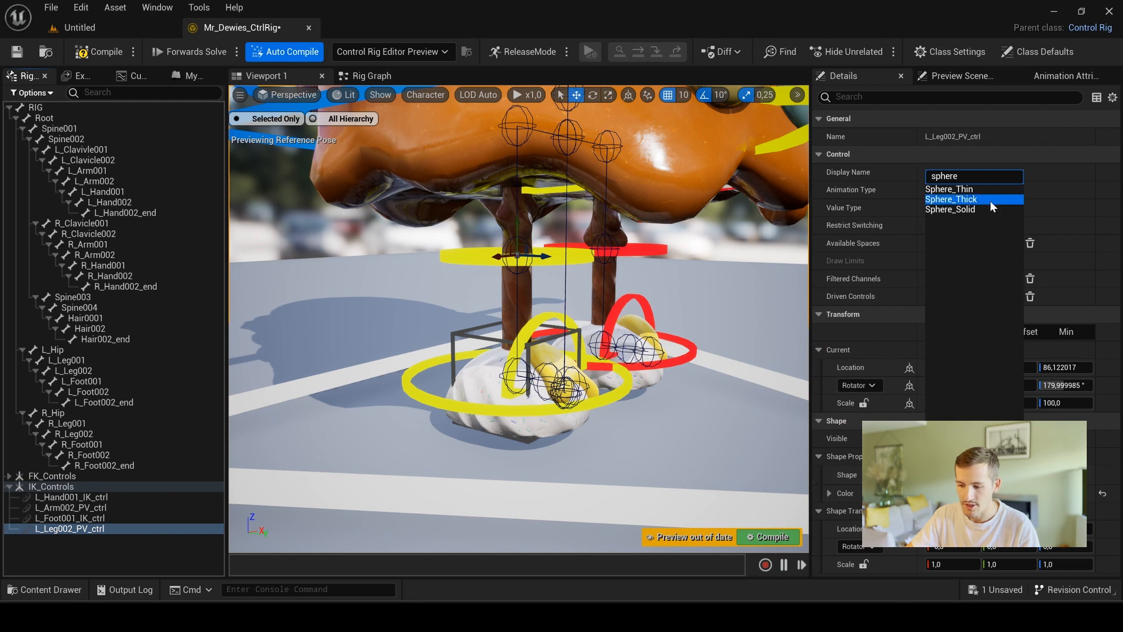
pyautogui.click(990, 202)
pyautogui.write('0,05')
pyautogui.press('Return')
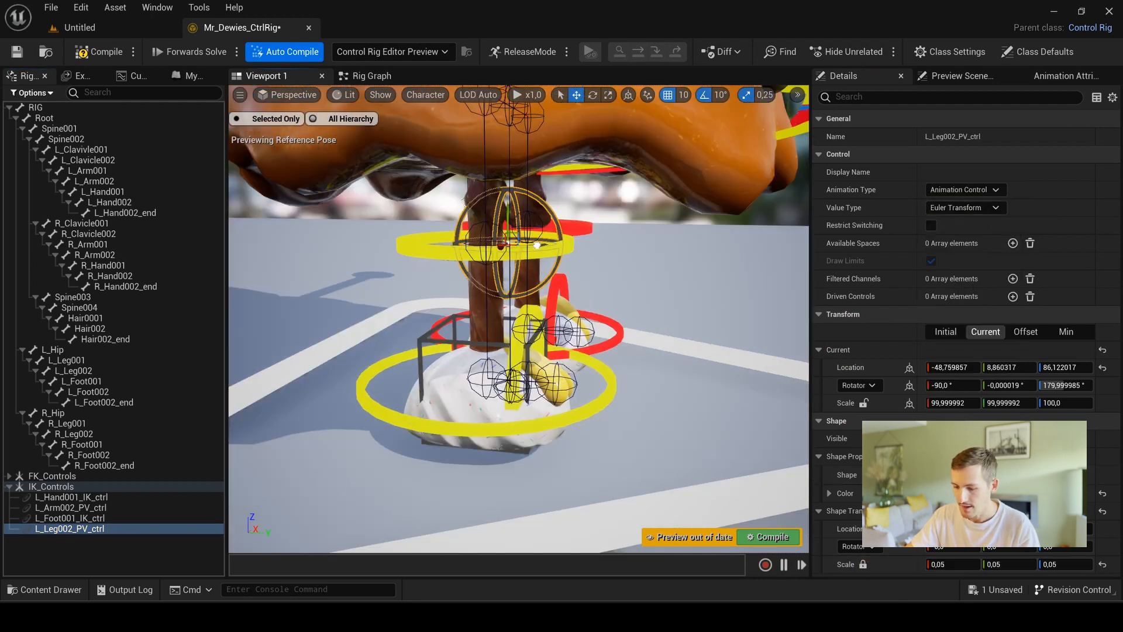
# - Move the spherical leg control in front of the left knee, to about 65 on Y, and set its offset transform from current
pyautogui.moveTo(537, 245); pyautogui.dragTo(665, 270)
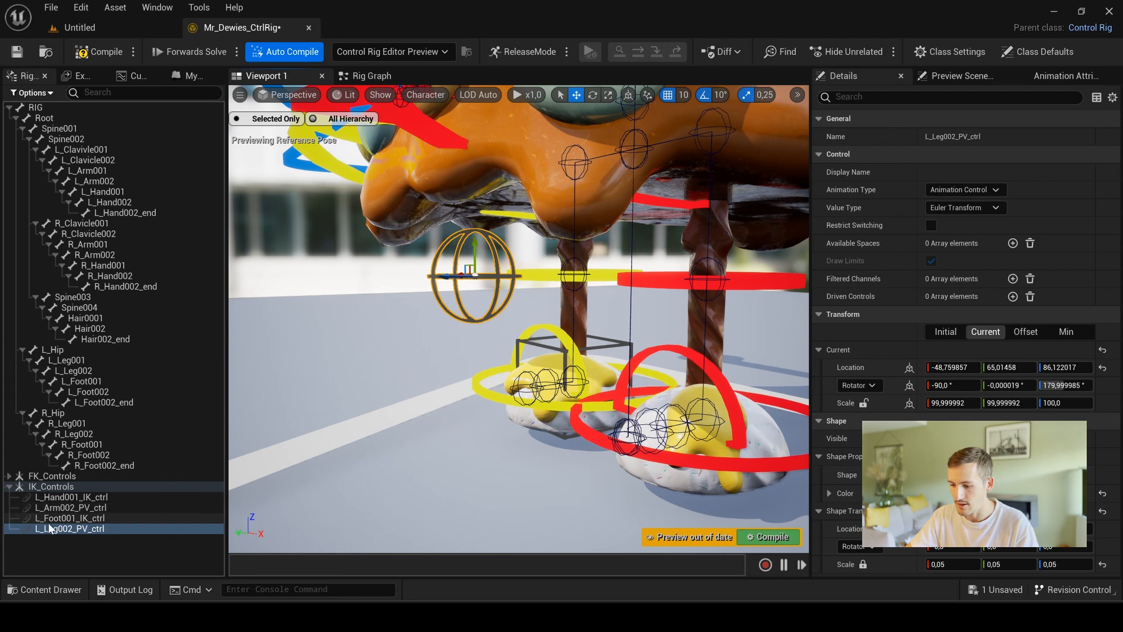
pyautogui.rightClick(77, 529)
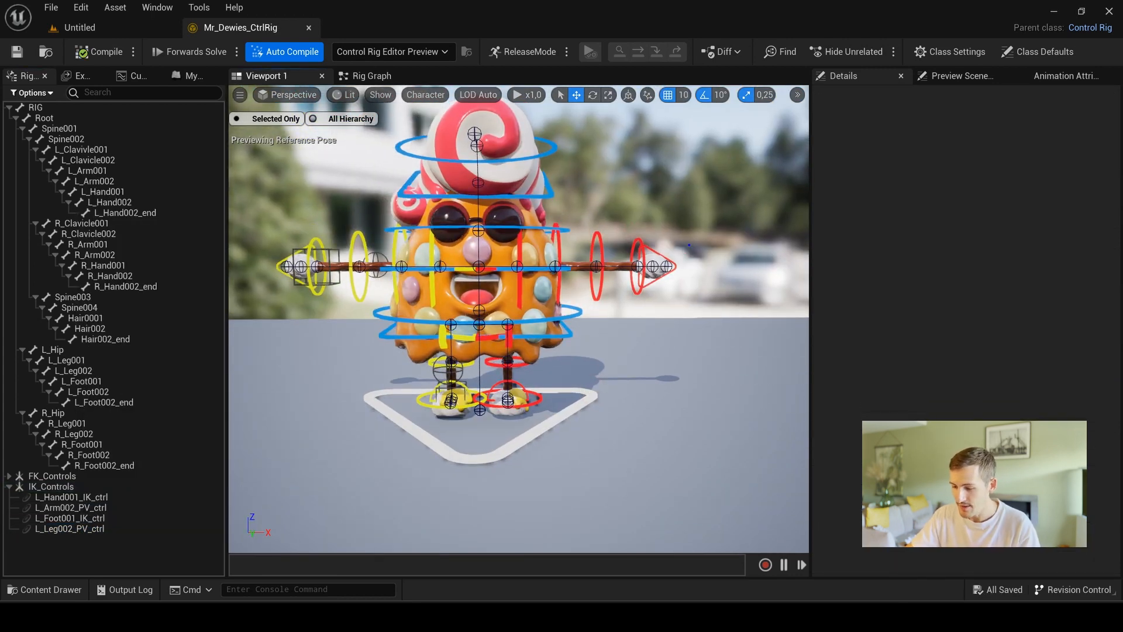
# - Mirror L_Hand001_IK_ctrl and L_Arm002_PV_ctrl to create the matching IK controls for the right arm
pyautogui.moveTo(736, 165); pyautogui.dragTo(484, 439)
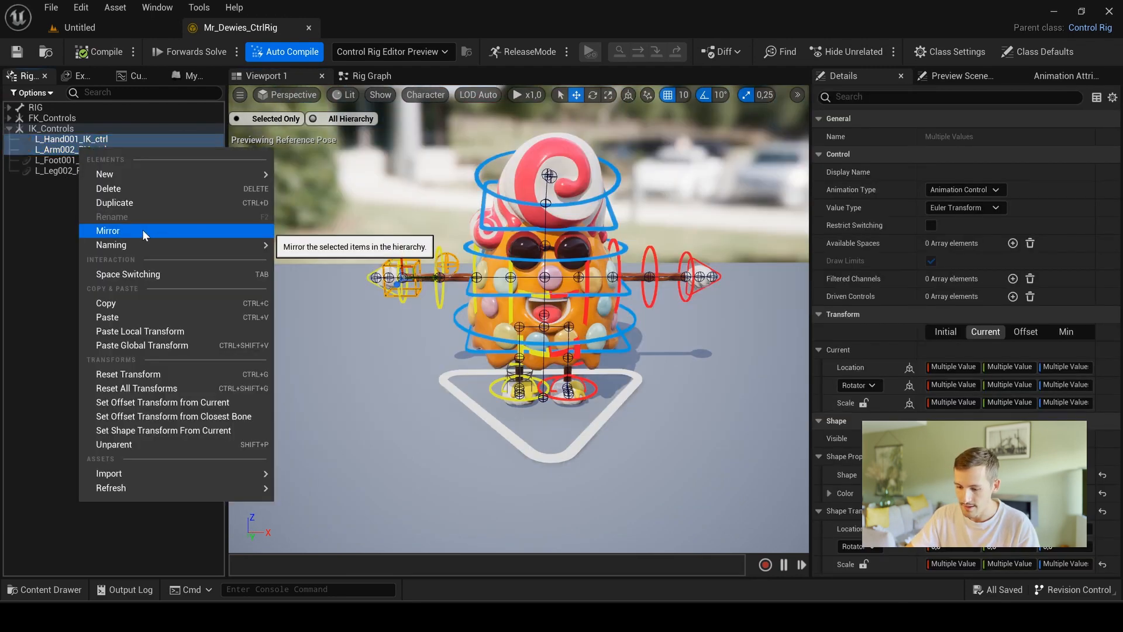
pyautogui.click(143, 230)
pyautogui.click(579, 402)
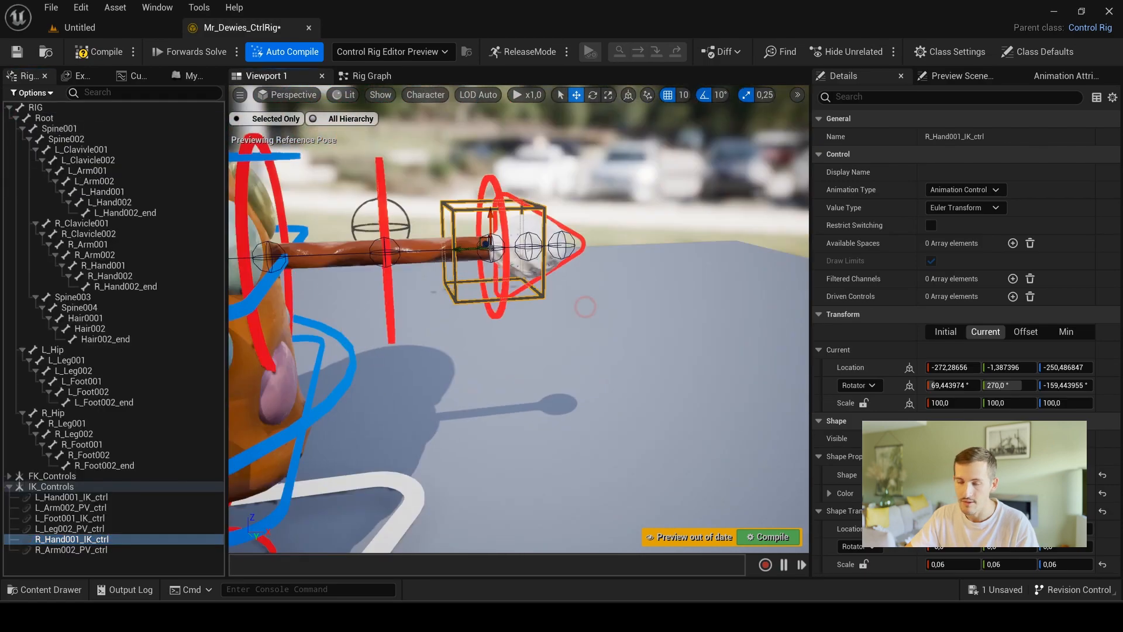
# - Copy the R_Hand001 bone's transform for R_Hand001_IK_ctrl, and check the R_Arm002 bone beside the right elbow control
pyautogui.rightClick(112, 265)
pyautogui.click(203, 376)
pyautogui.rightClick(106, 272)
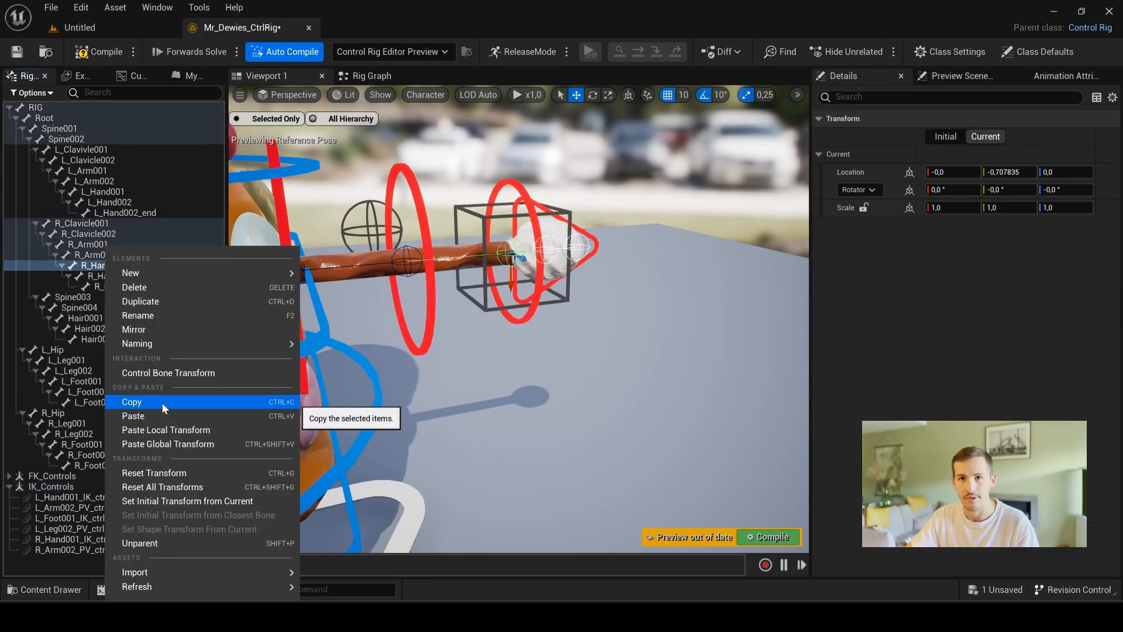
pyautogui.click(161, 402)
pyautogui.click(71, 538)
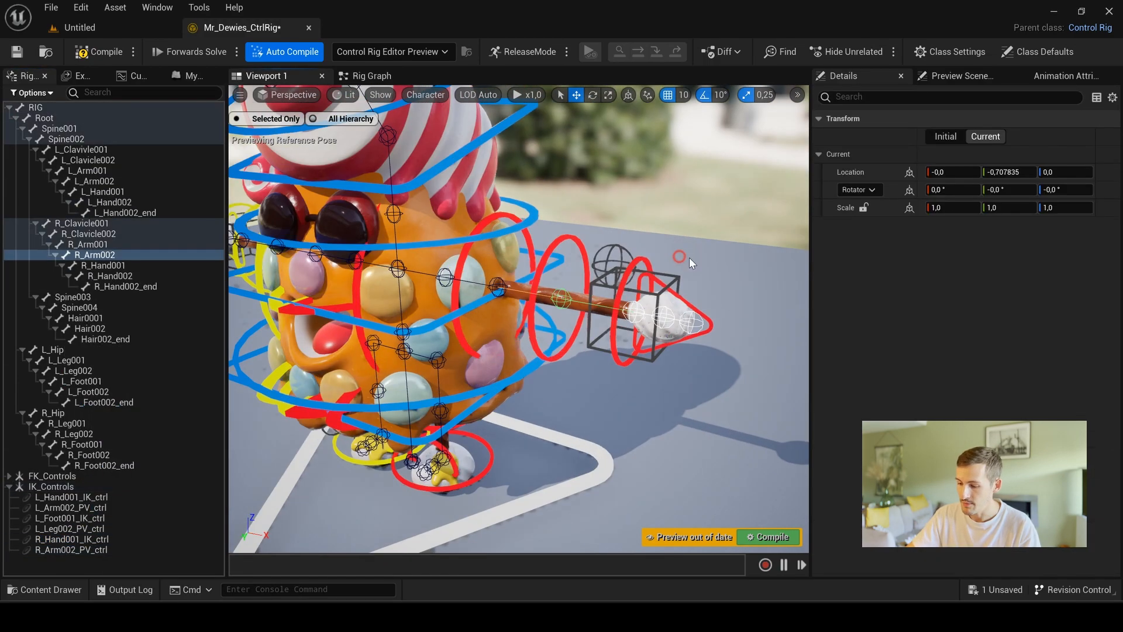
pyautogui.click(89, 256)
pyautogui.rightClick(89, 256)
pyautogui.click(103, 501)
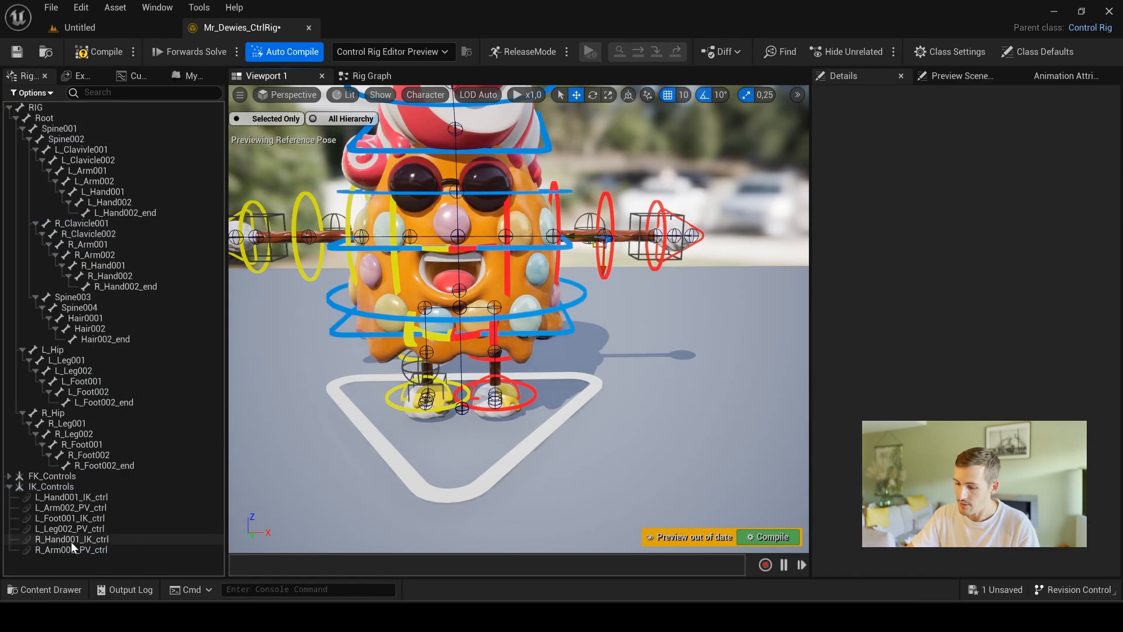
# - Mirror L_Foot001_IK_ctrl and L_Leg002_PV_ctrl to create the matching IK controls for the right leg
pyautogui.click(71, 518)
pyautogui.keyDown('ctrl'); pyautogui.click(72, 529); pyautogui.keyUp('ctrl')
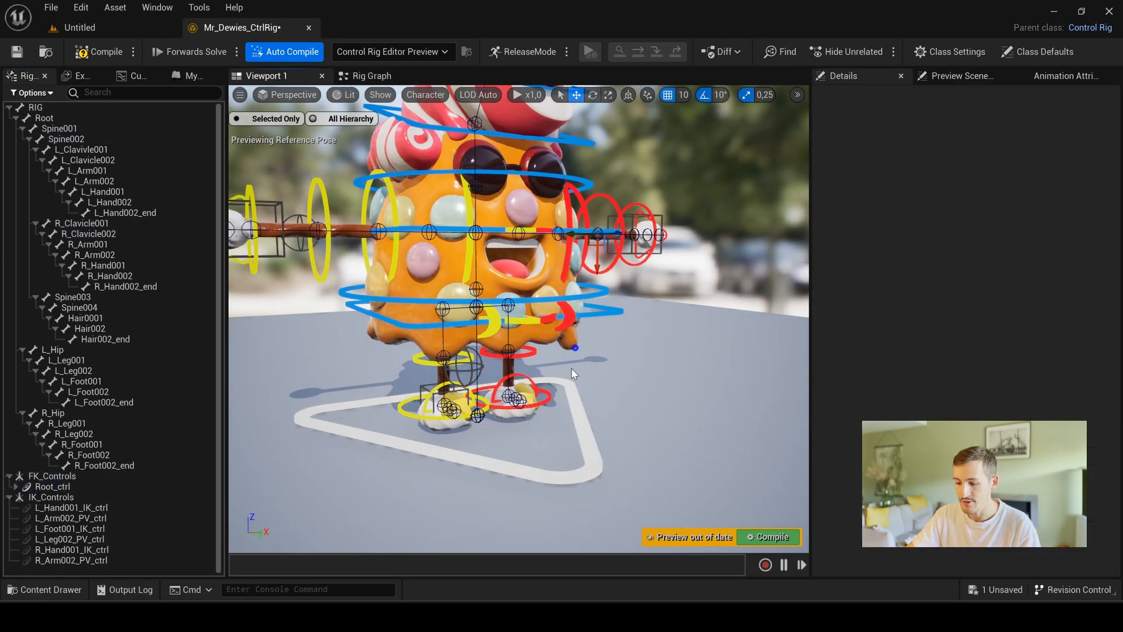
pyautogui.rightClick(72, 534)
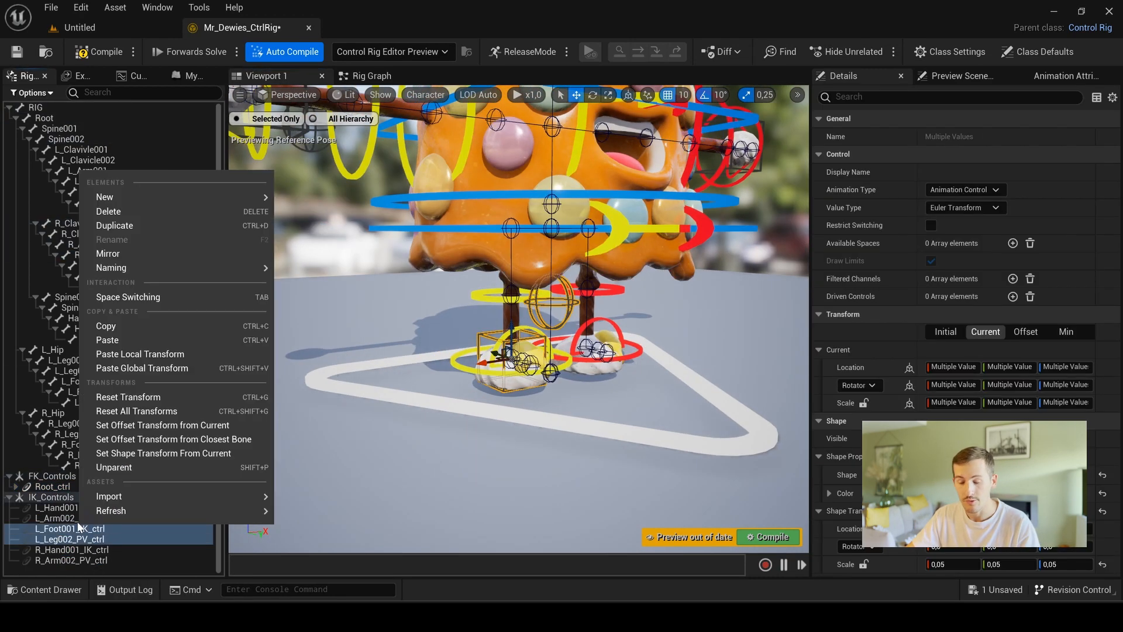
pyautogui.click(100, 251)
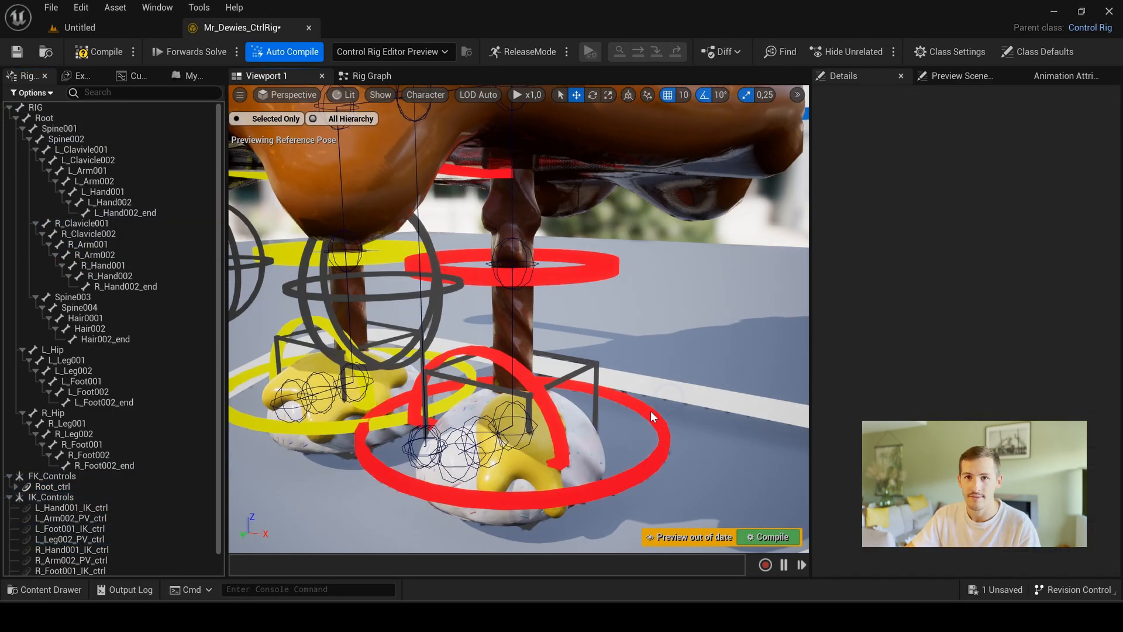
# - Set the offset transform of R_Foot001_IK_ctrl from its current transform
pyautogui.rightClick(82, 444)
pyautogui.press('Escape')
pyautogui.rightClick(69, 561)
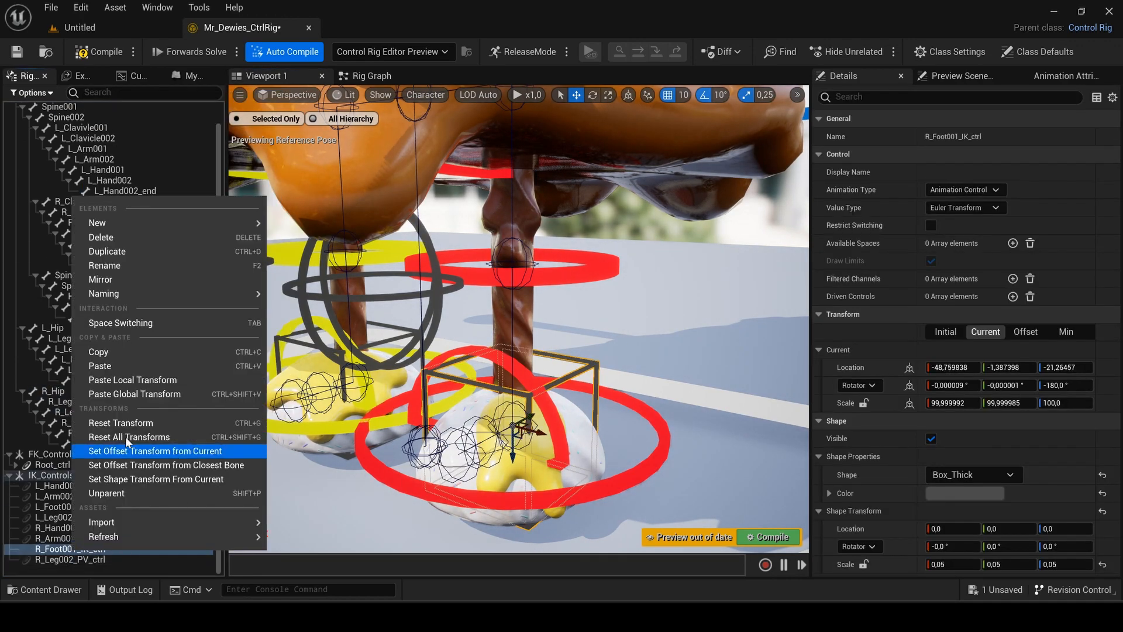
pyautogui.click(146, 448)
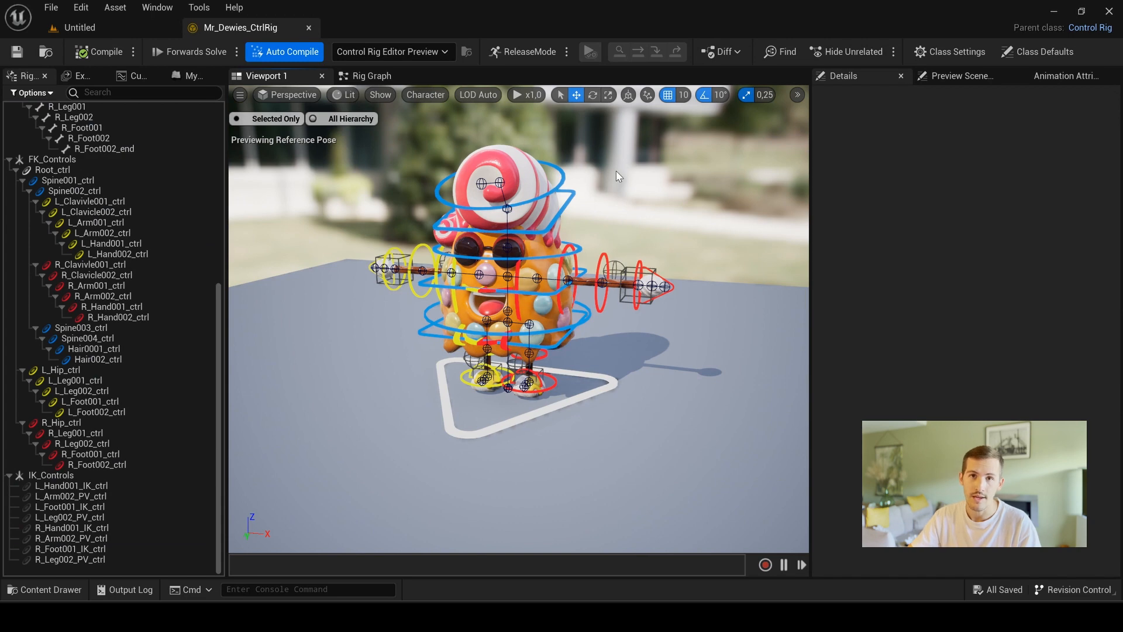
# - Add a Basic IK node in an empty area of the Rig Graph below the FK CONTROLS section
pyautogui.scroll(2, 620, 175)
pyautogui.moveTo(622, 174); pyautogui.dragTo(668, 172, button='middle')
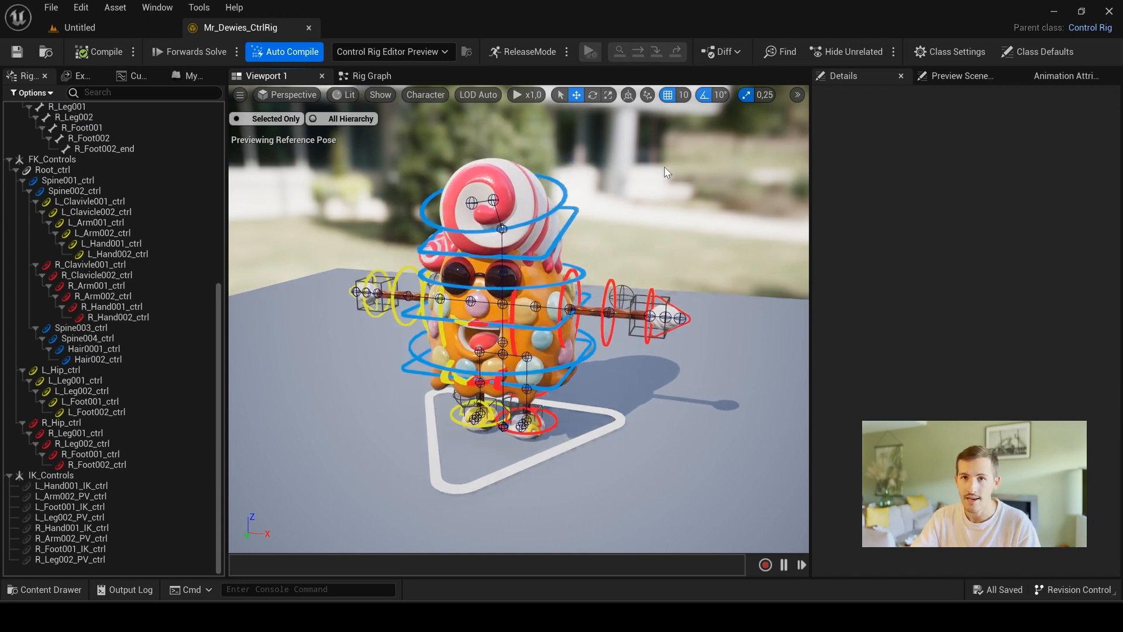
pyautogui.click(361, 76)
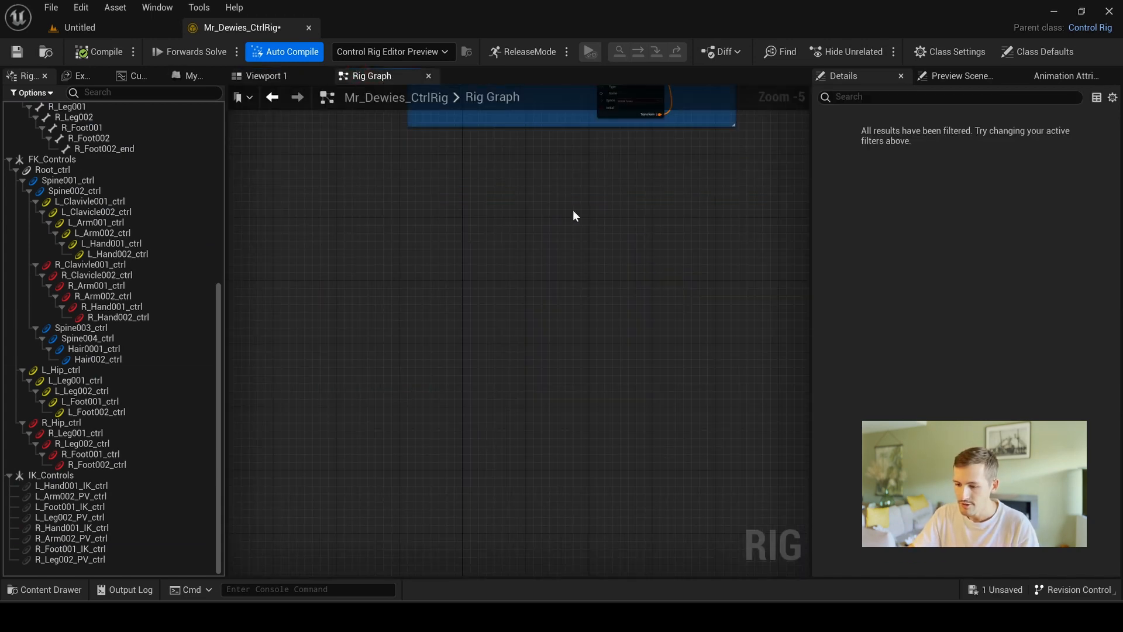
pyautogui.scroll(3, 572, 208)
pyautogui.moveTo(531, 232); pyautogui.dragTo(630, 252, button='right')
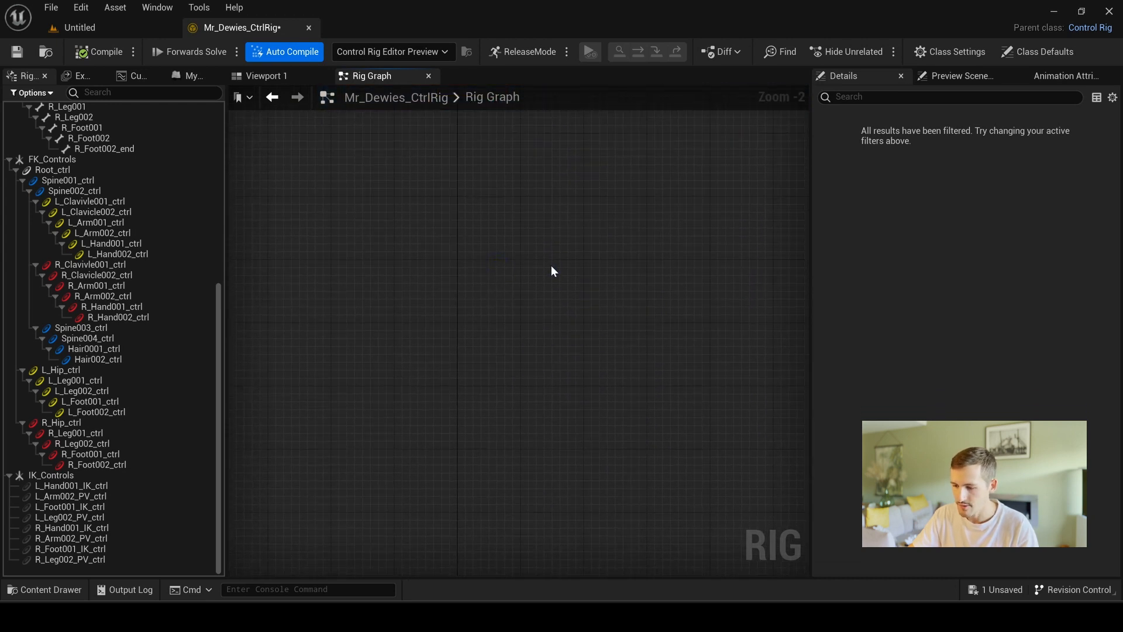
pyautogui.rightClick(498, 265)
pyautogui.write('basic ik')
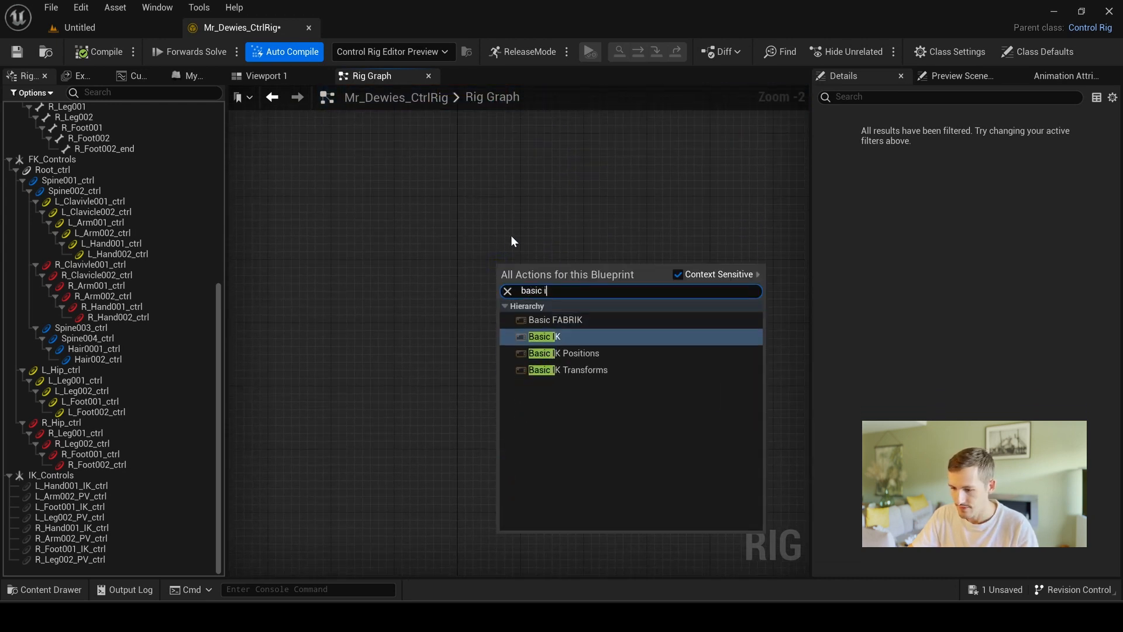
pyautogui.click(589, 335)
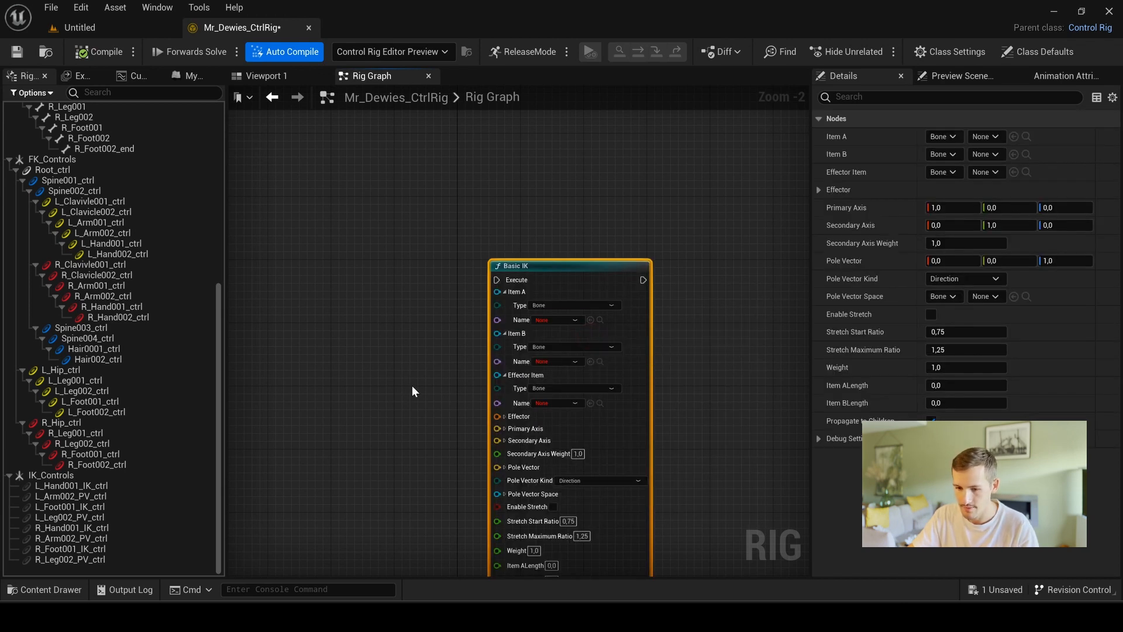
pyautogui.moveTo(418, 381); pyautogui.dragTo(429, 282, button='right')
pyautogui.scroll(1, 483, 228)
pyautogui.hotkey('ctrl', '2')
pyautogui.keyDown('ctrl'); pyautogui.keyDown('shift'); pyautogui.moveTo(492, 210); pyautogui.dragTo(338, 211); pyautogui.keyUp('shift'); pyautogui.keyUp('ctrl')
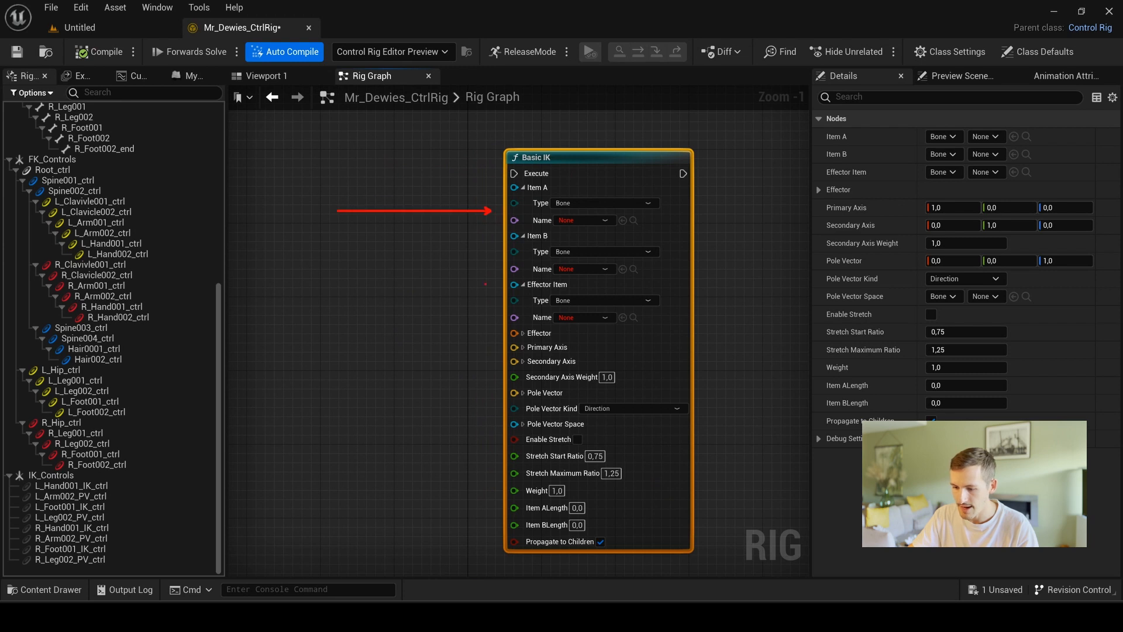
pyautogui.keyDown('ctrl'); pyautogui.keyDown('shift'); pyautogui.moveTo(351, 251); pyautogui.dragTo(351, 251); pyautogui.keyUp('shift'); pyautogui.keyUp('ctrl')
pyautogui.keyDown('ctrl'); pyautogui.keyDown('shift'); pyautogui.moveTo(479, 305); pyautogui.dragTo(326, 305); pyautogui.keyUp('shift'); pyautogui.keyUp('ctrl')
pyautogui.keyDown('ctrl'); pyautogui.keyDown('shift'); pyautogui.moveTo(486, 334); pyautogui.dragTo(337, 333); pyautogui.keyUp('shift'); pyautogui.keyUp('ctrl')
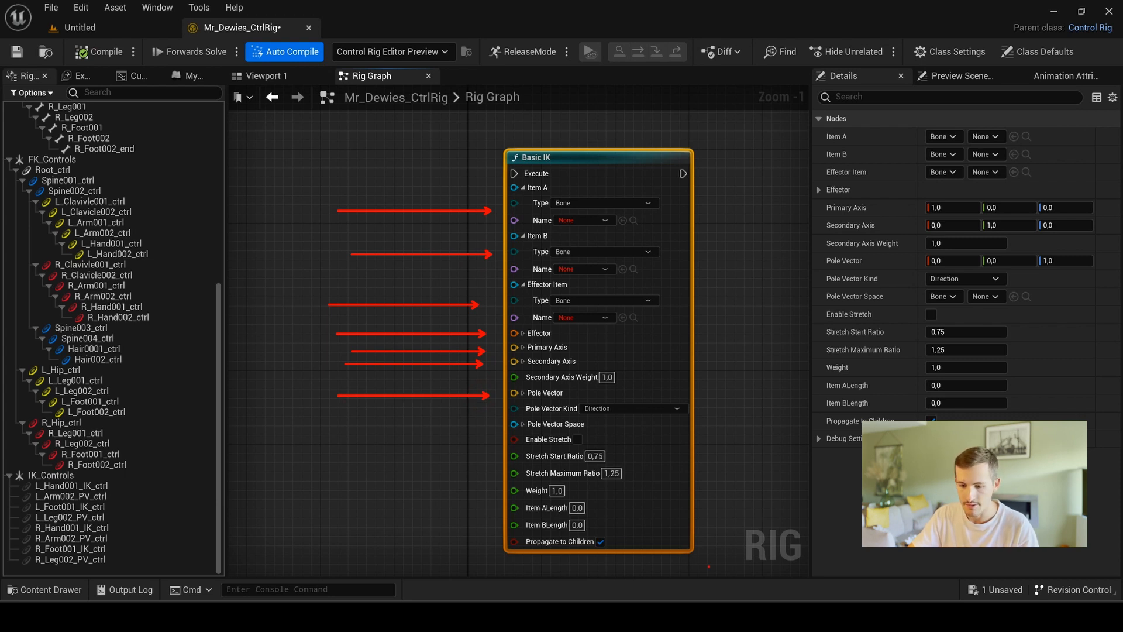
pyautogui.press('Escape')
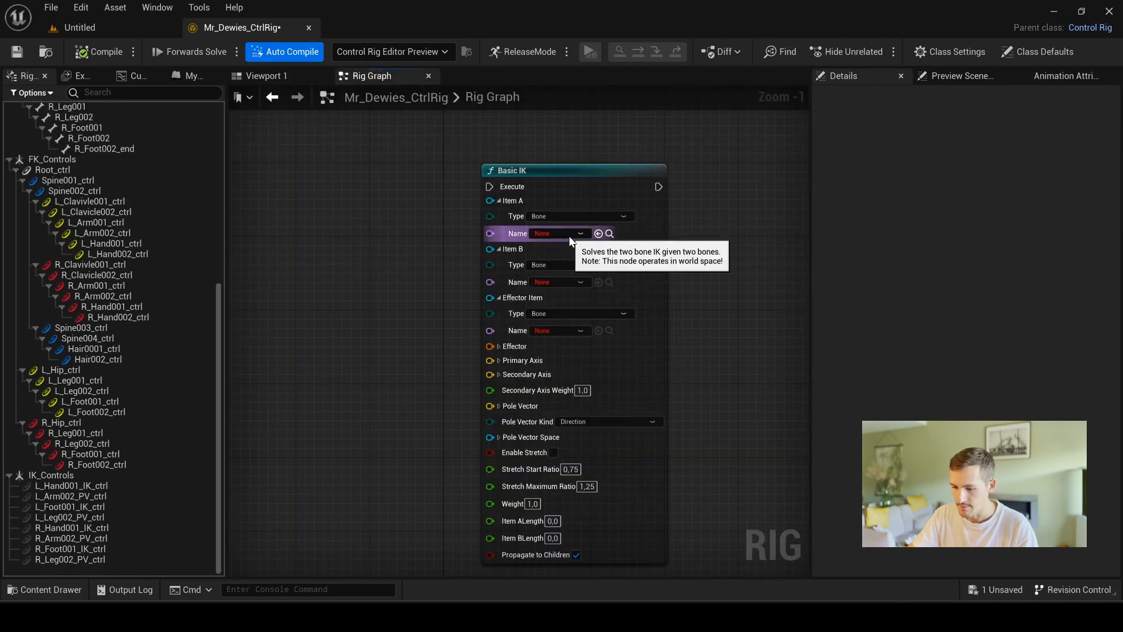
# - Assign the bones L_Arm001 as Item A and L_Arm002 as Item B of the Basic IK node
pyautogui.click(568, 237)
pyautogui.write('l_arm')
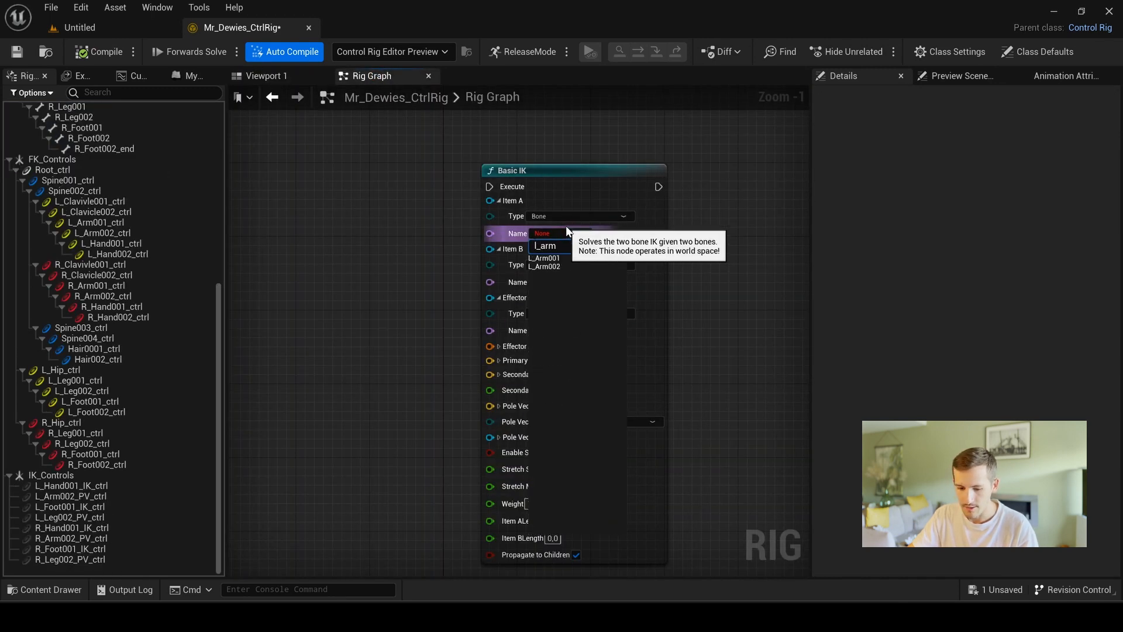
pyautogui.click(544, 258)
pyautogui.click(559, 283)
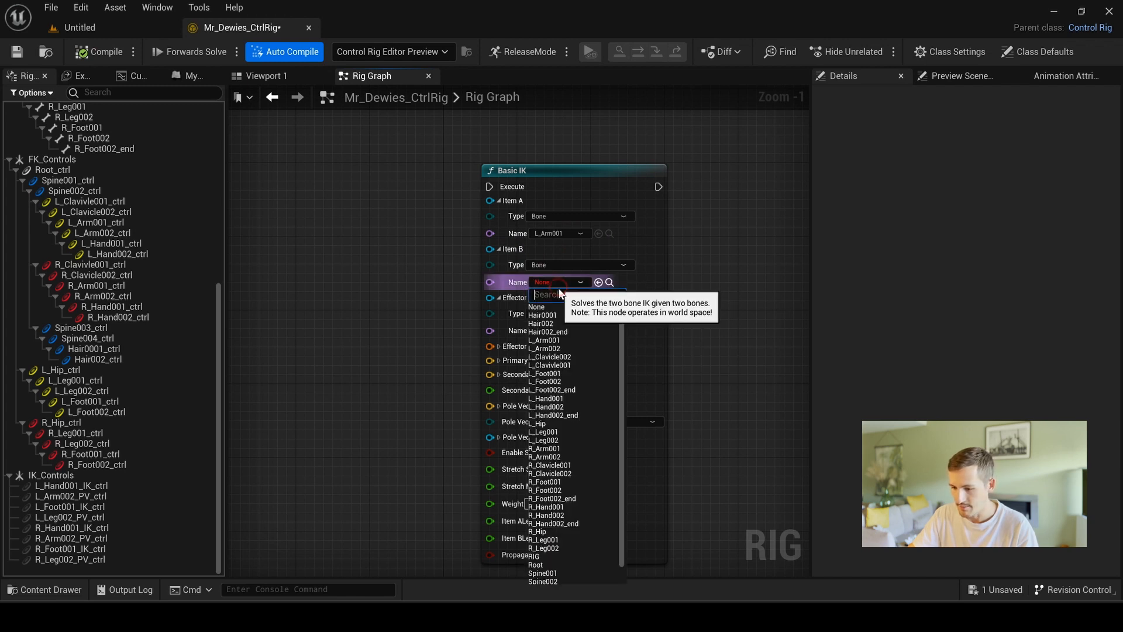
pyautogui.write('l_arm')
pyautogui.click(544, 316)
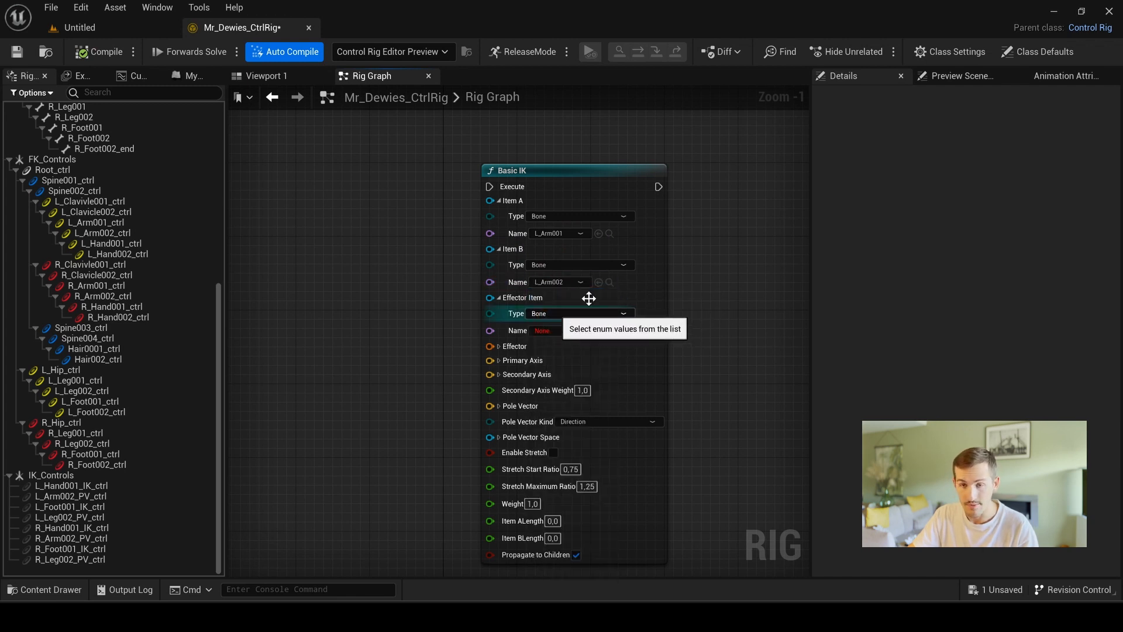
# - Assign the L_Hand001 bone as the Effector Item of the Basic IK node
pyautogui.click(563, 331)
pyautogui.write('l_han')
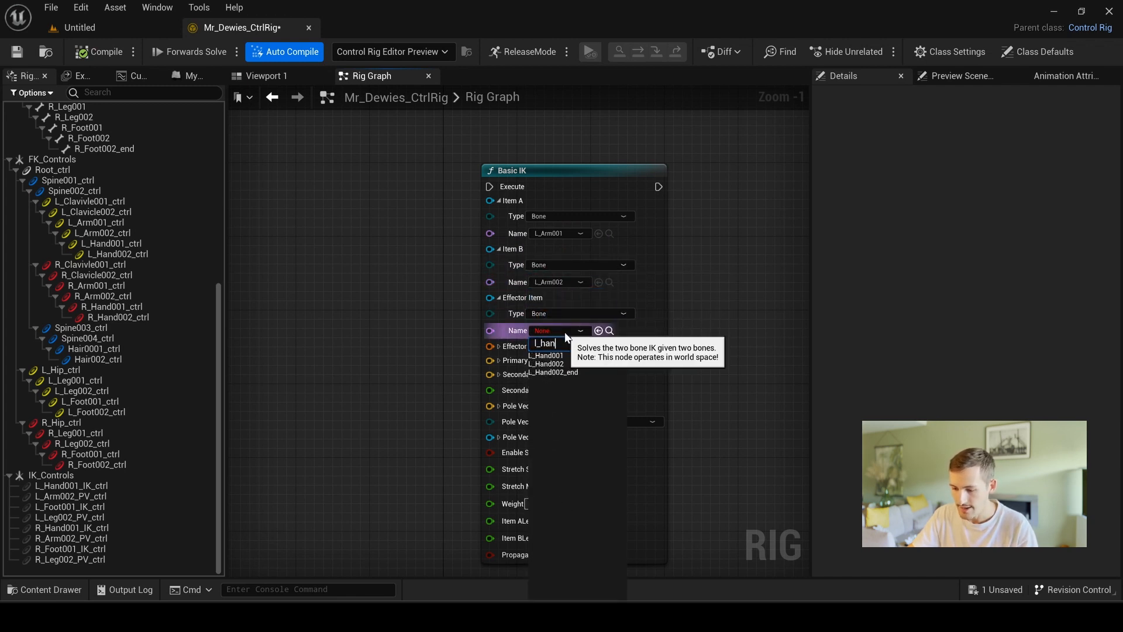
pyautogui.write('d')
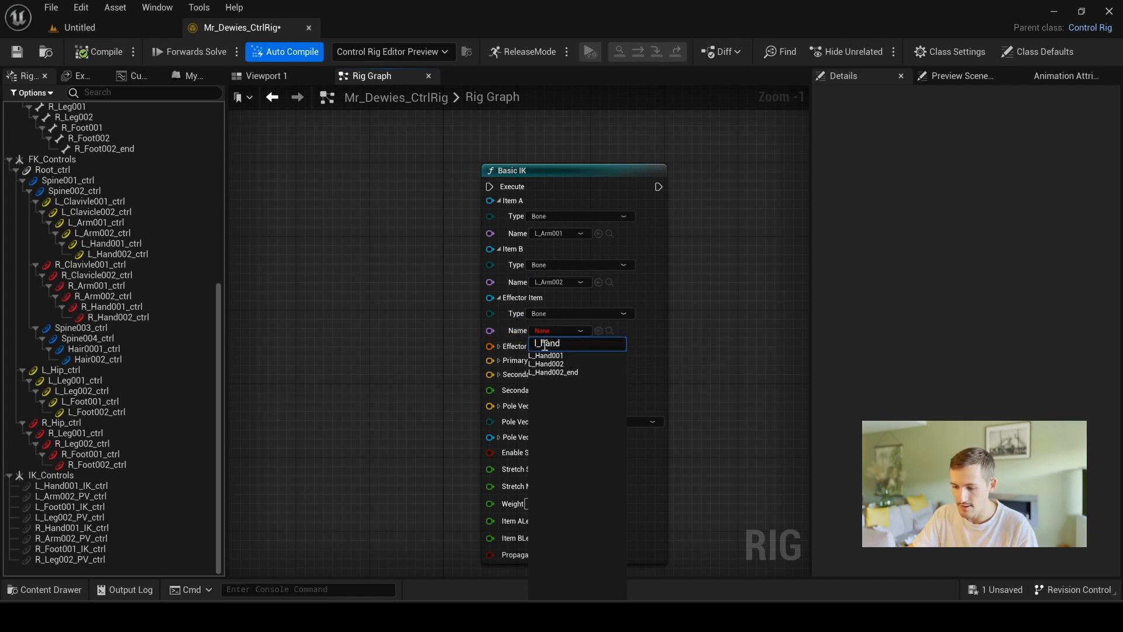
pyautogui.click(546, 355)
# - Add a Get Transform node for L_Hand001_IK_ctrl and connect its Transform output to the Basic IK node's Effector input
pyautogui.click(63, 485)
pyautogui.moveTo(63, 484); pyautogui.dragTo(366, 296)
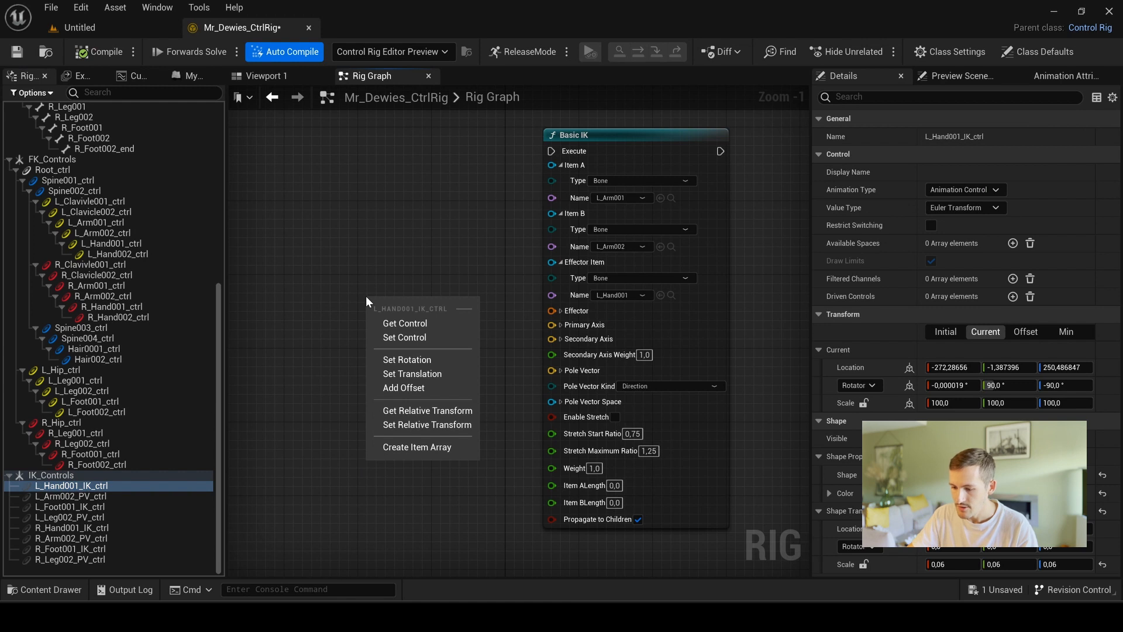
pyautogui.click(417, 323)
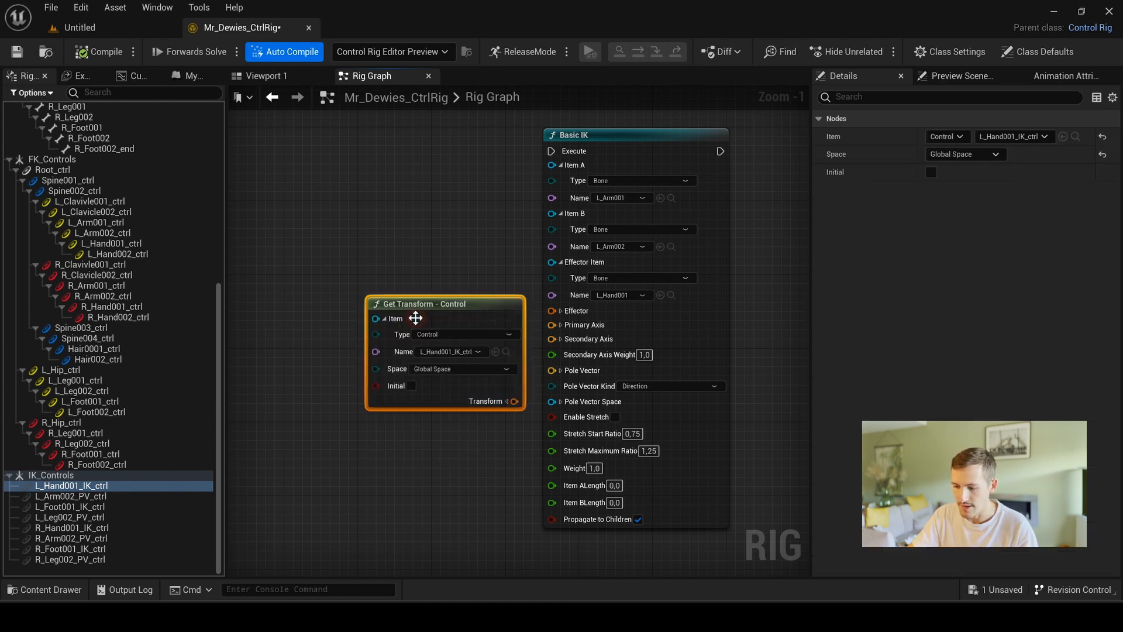
pyautogui.moveTo(473, 310); pyautogui.dragTo(410, 224)
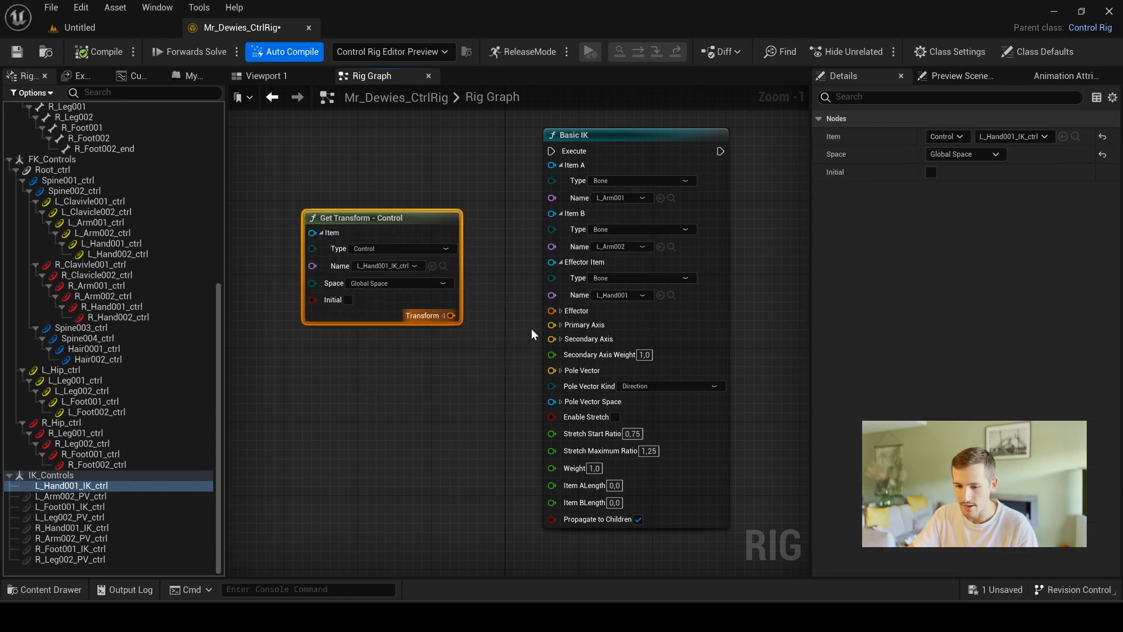
pyautogui.moveTo(450, 316); pyautogui.dragTo(551, 311)
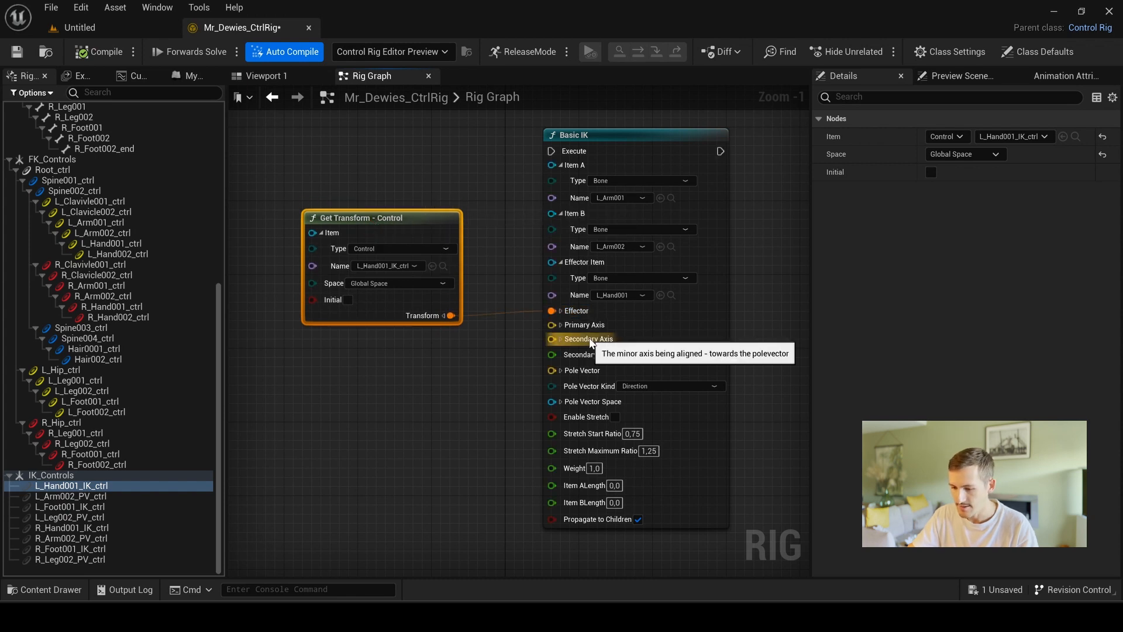
# - Set the Basic IK node's Primary Axis to 0, -1, 0 and its Secondary Axis to 0, 0, -1
pyautogui.click(560, 325)
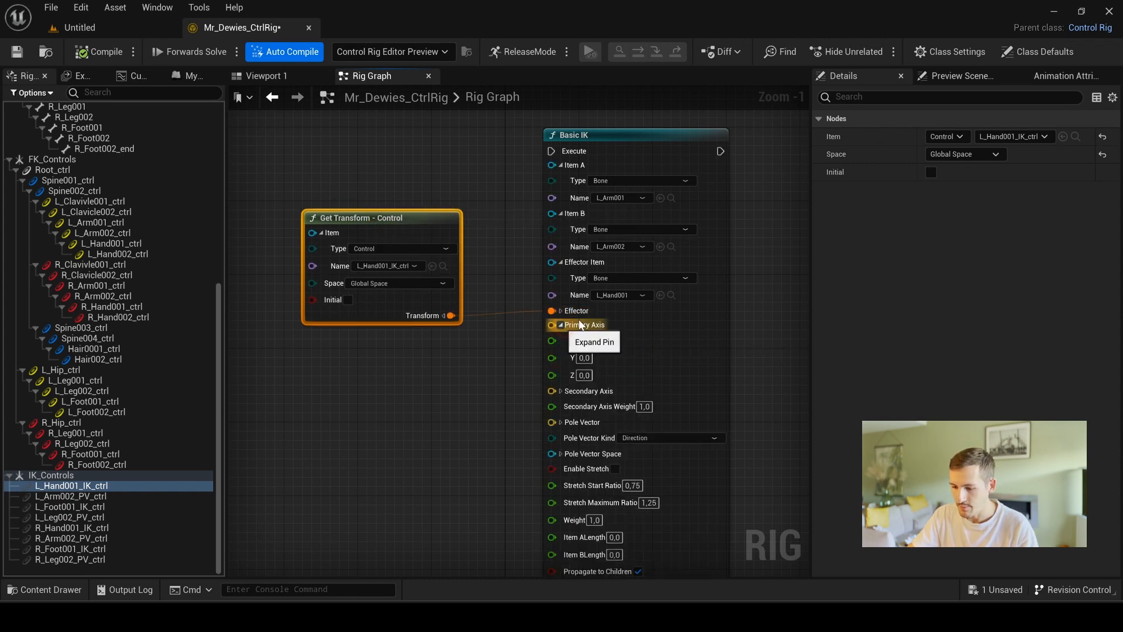
pyautogui.click(560, 391)
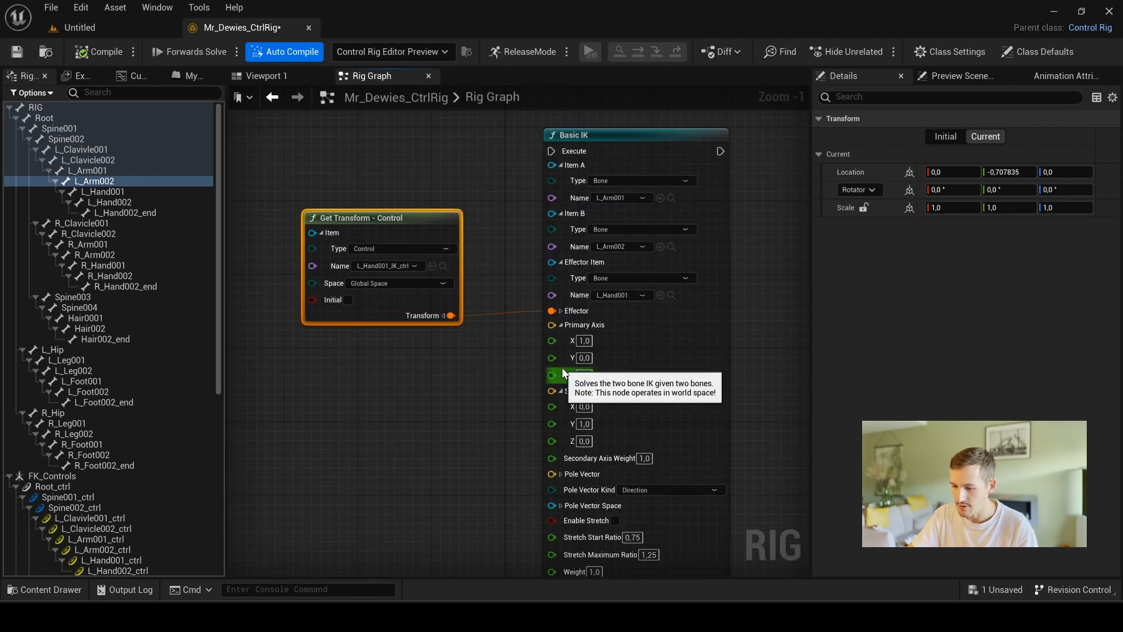
pyautogui.click(584, 340)
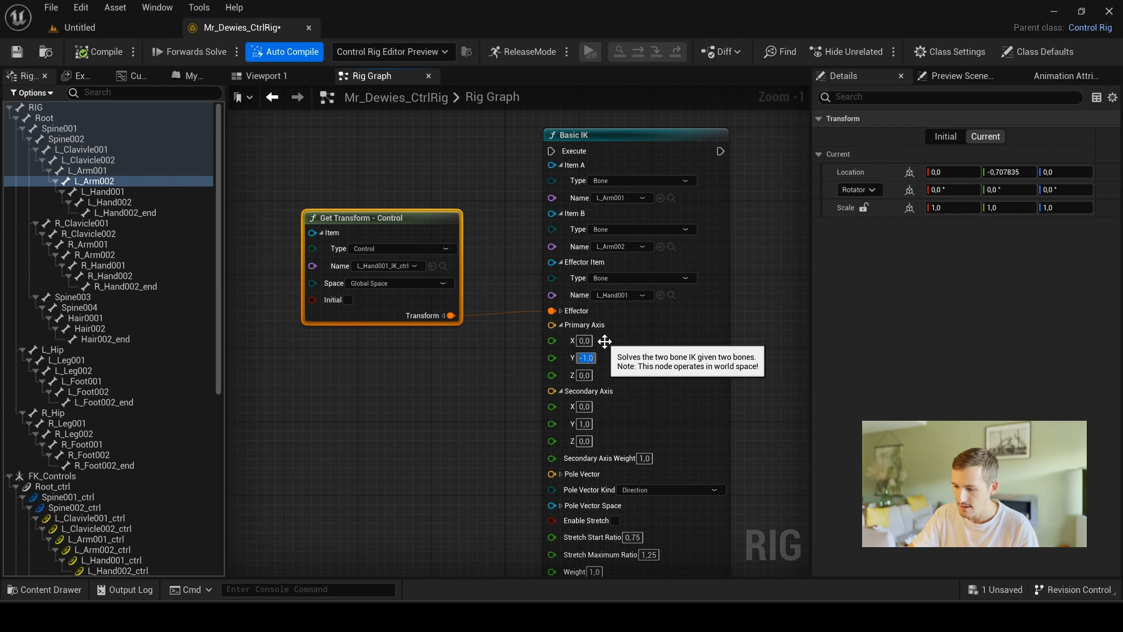
pyautogui.click(584, 424)
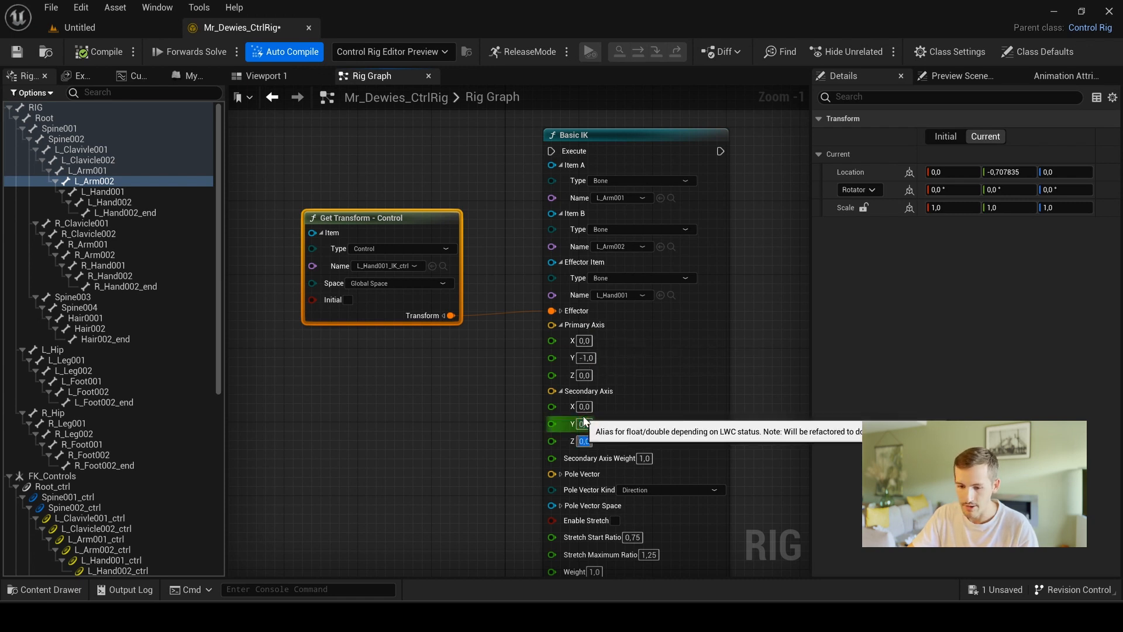
pyautogui.click(452, 416)
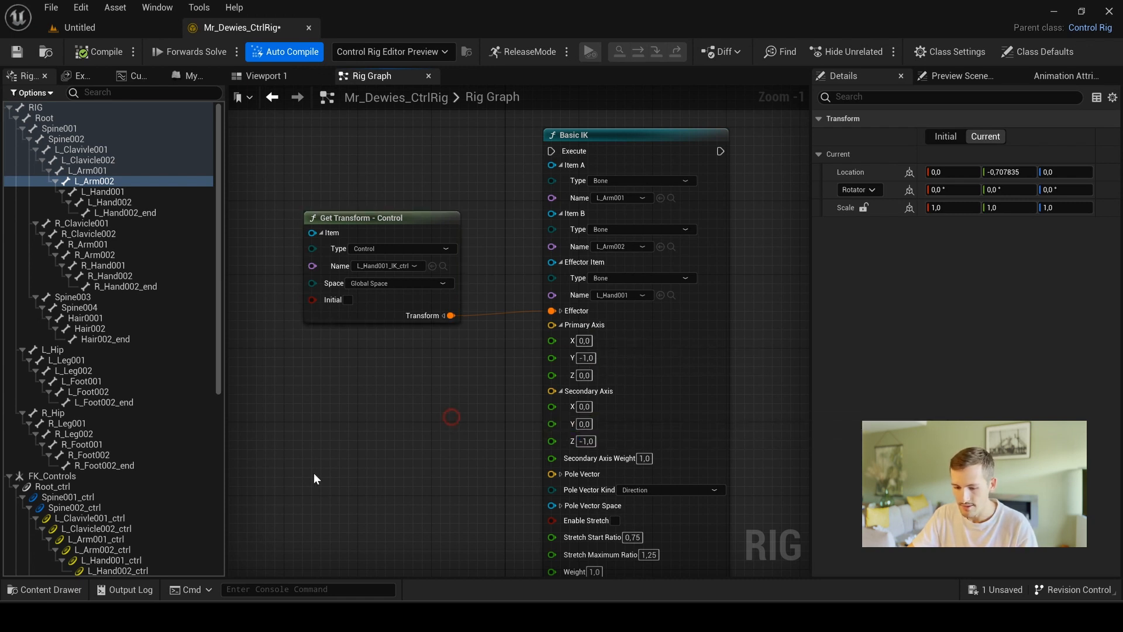
# - Add a Get Transform node for L_Arm002_PV_ctrl and connect its Translation output to the Basic IK node's Pole Vector input
pyautogui.moveTo(70, 496); pyautogui.dragTo(347, 297)
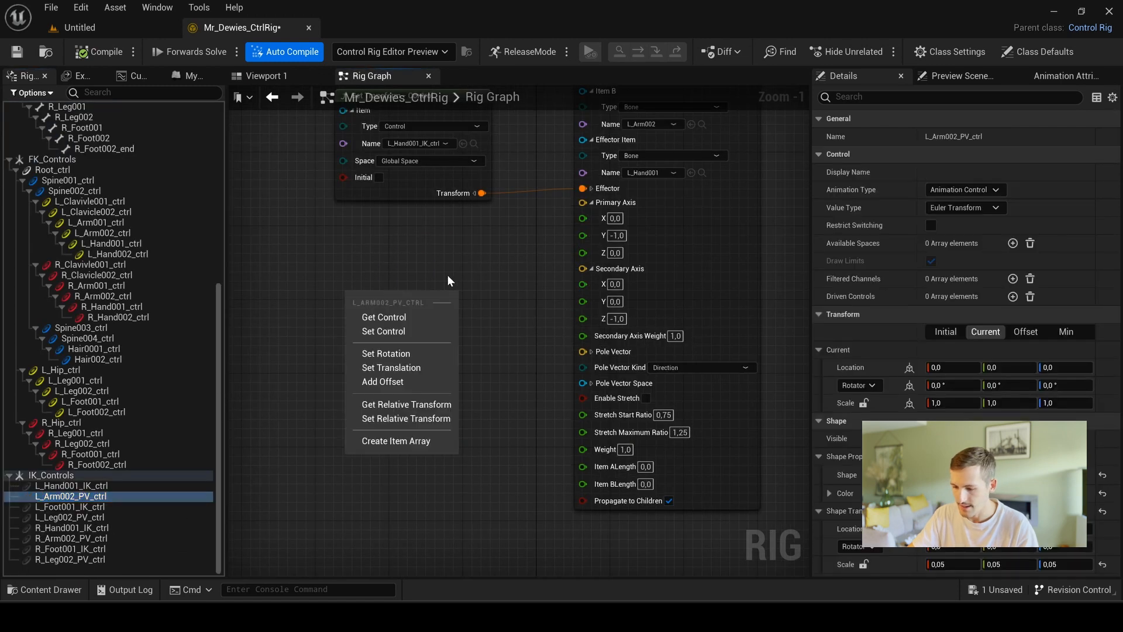
pyautogui.click(396, 317)
pyautogui.moveTo(413, 303); pyautogui.dragTo(418, 287)
pyautogui.moveTo(482, 377); pyautogui.dragTo(596, 352)
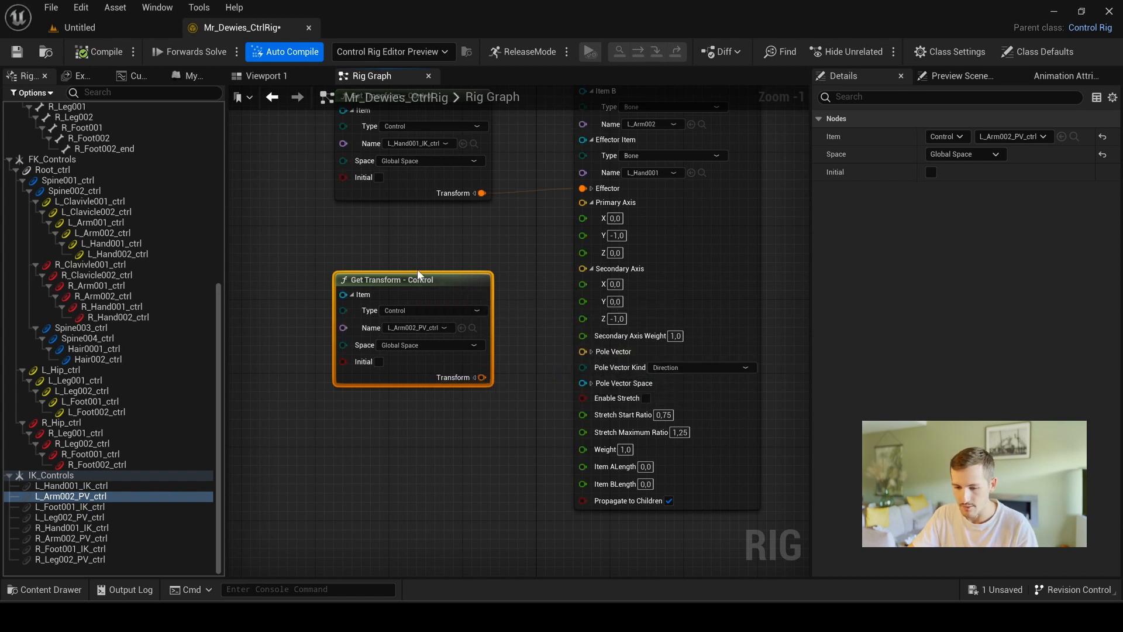
pyautogui.moveTo(420, 274); pyautogui.dragTo(410, 255)
pyautogui.click(465, 359)
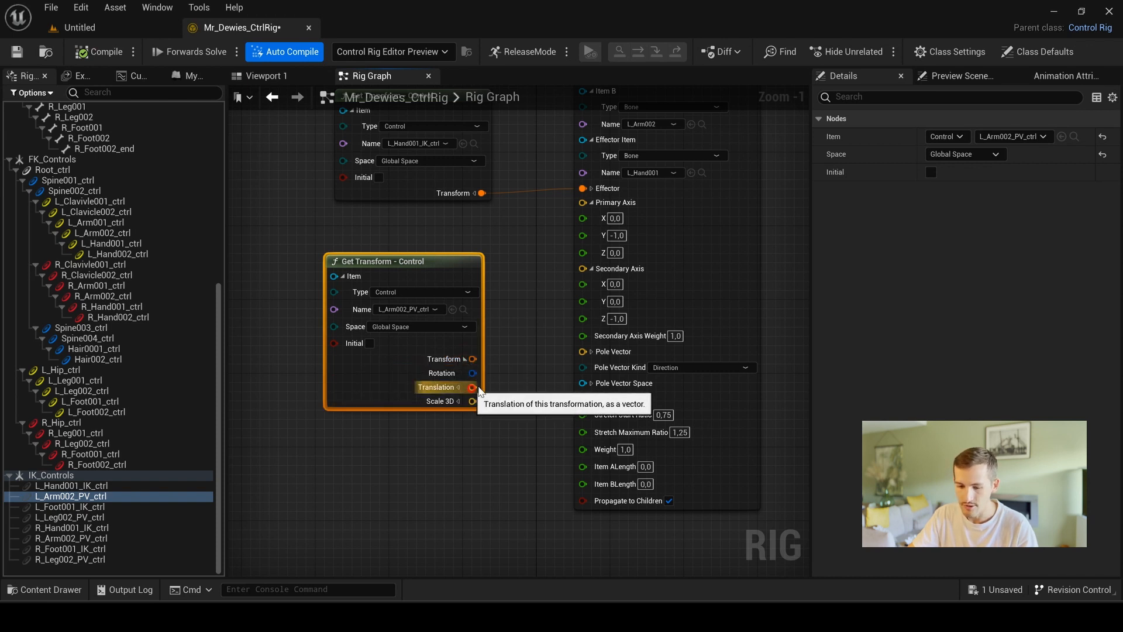
pyautogui.moveTo(472, 387); pyautogui.dragTo(583, 352)
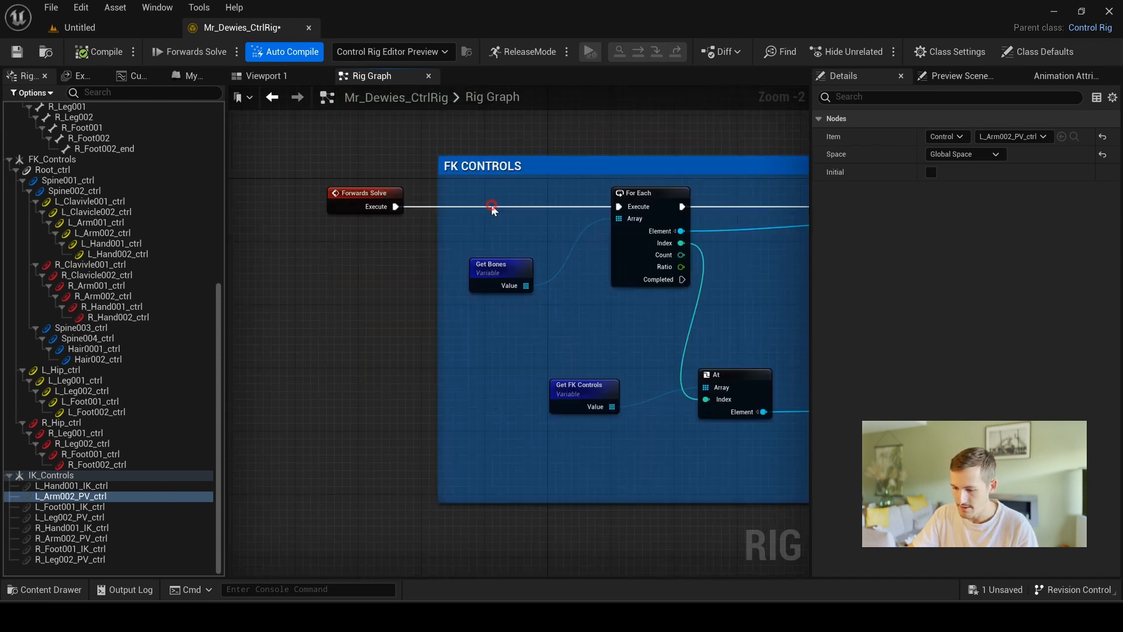
# - Disconnect Forwards Solve from the FK For Each node, connect its execution to the Basic IK node, and save the rig
pyautogui.keyDown('alt'); pyautogui.click(491, 206); pyautogui.keyUp('alt')
pyautogui.moveTo(397, 208); pyautogui.dragTo(587, 336)
pyautogui.hotkey('ctrl', 's')
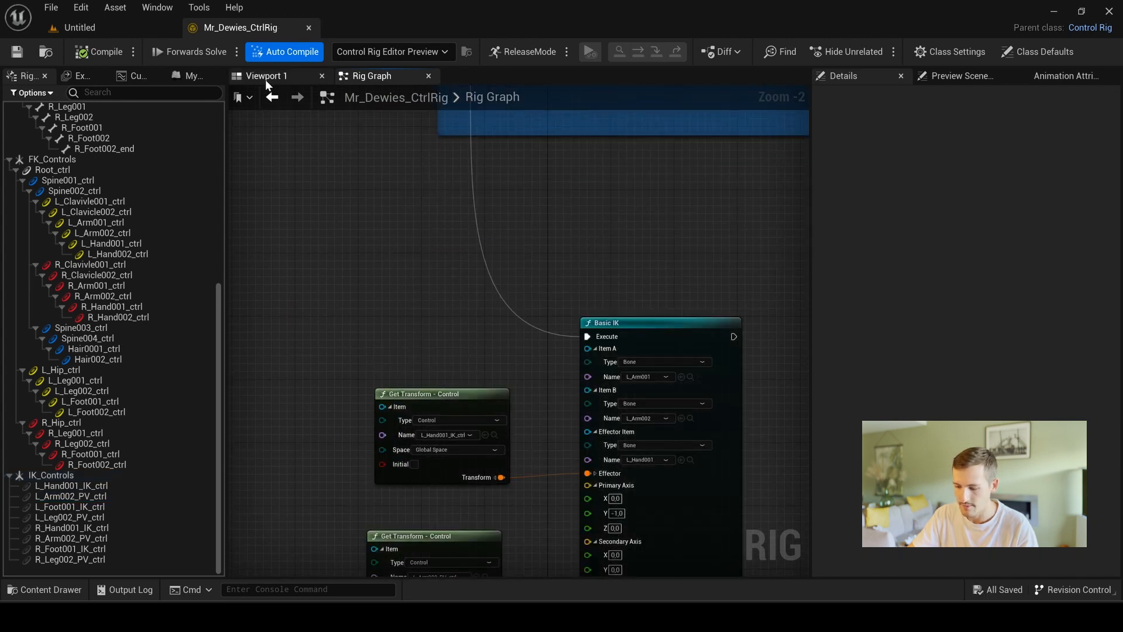
# - Test the left arm IK in the viewport by moving and rotating L_Hand001_IK_ctrl
pyautogui.click(259, 77)
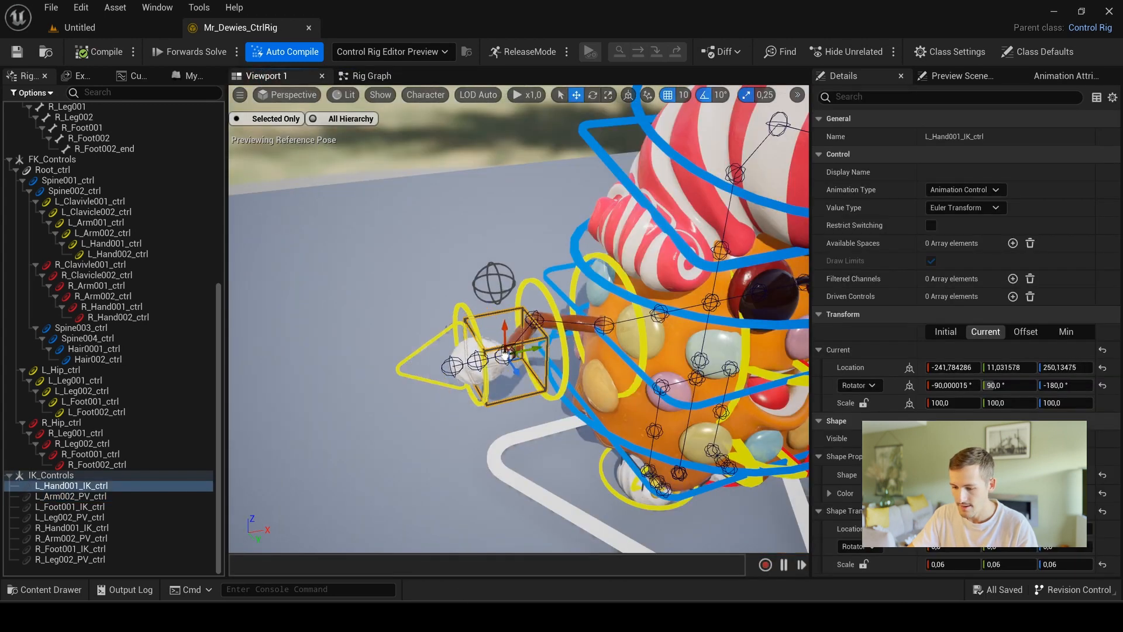
pyautogui.moveTo(536, 335); pyautogui.dragTo(512, 339)
pyautogui.press('e')
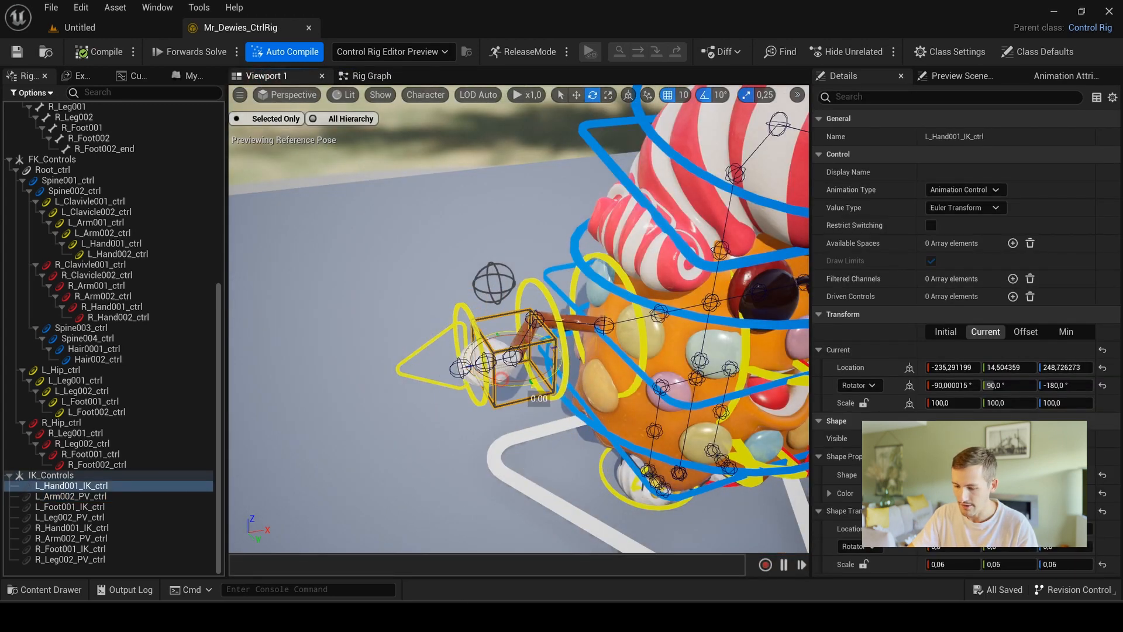
pyautogui.moveTo(506, 366); pyautogui.dragTo(521, 377)
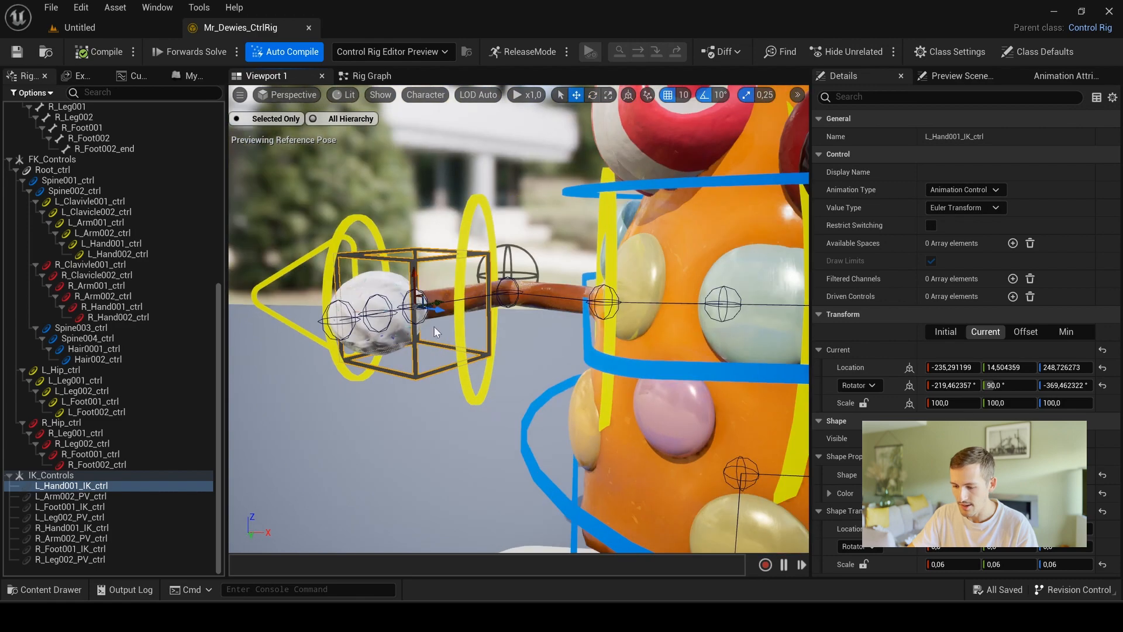
pyautogui.moveTo(436, 331); pyautogui.dragTo(435, 433)
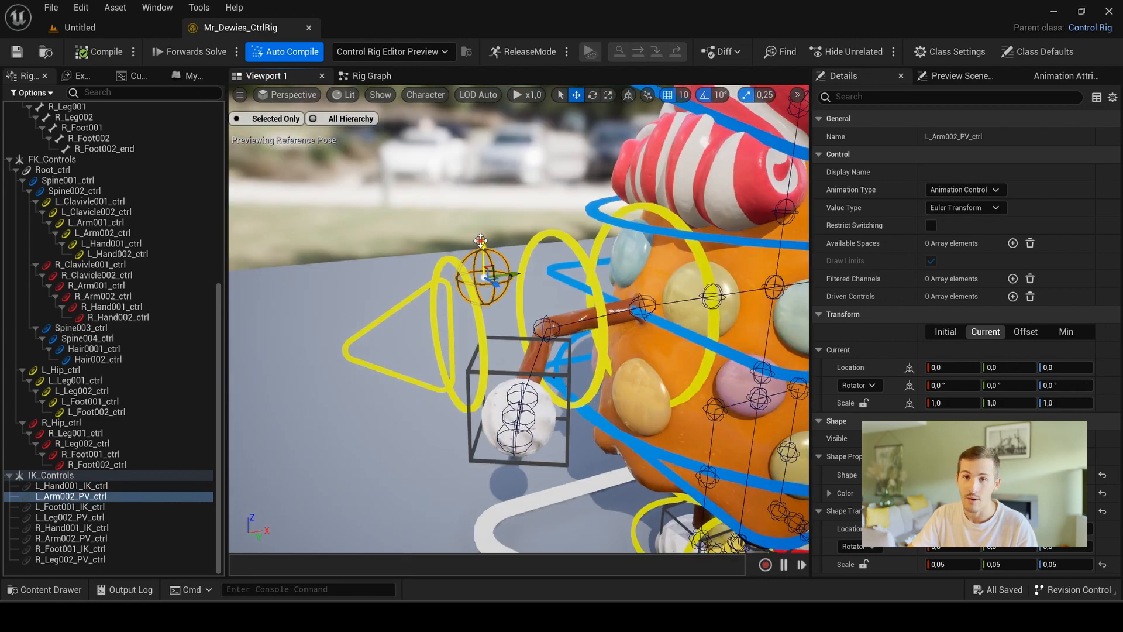
# - Test how the left elbow bends by moving L_Arm002_PV_ctrl and repositioning L_Hand001_IK_ctrl
pyautogui.moveTo(457, 117); pyautogui.dragTo(465, 240)
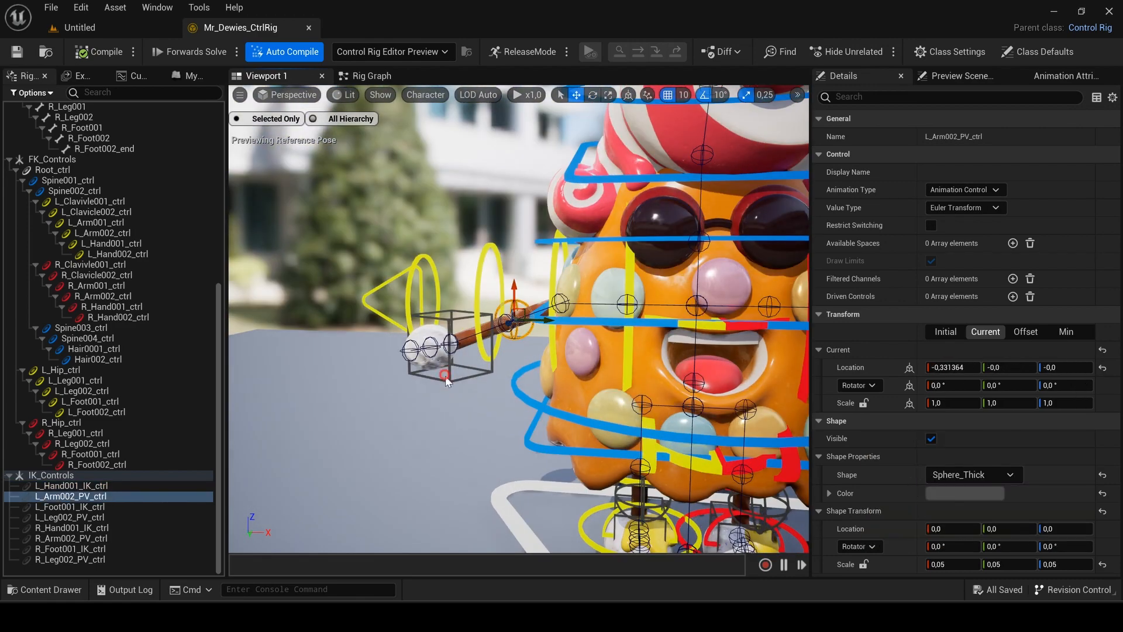
pyautogui.click(498, 280)
pyautogui.moveTo(497, 281); pyautogui.dragTo(468, 337)
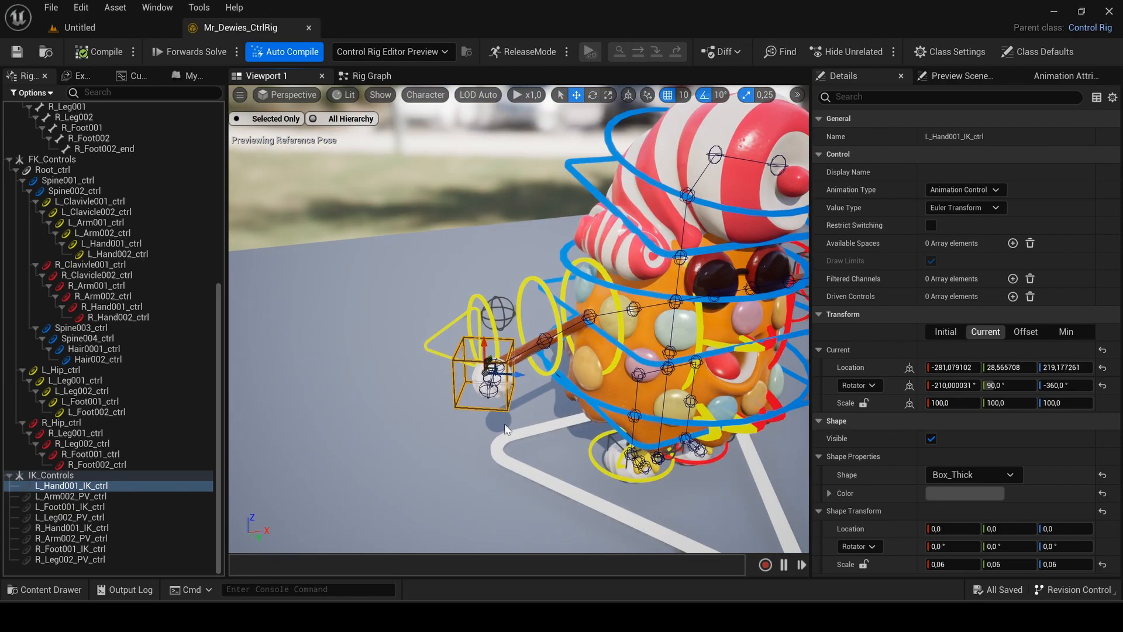
pyautogui.moveTo(492, 374); pyautogui.dragTo(351, 339)
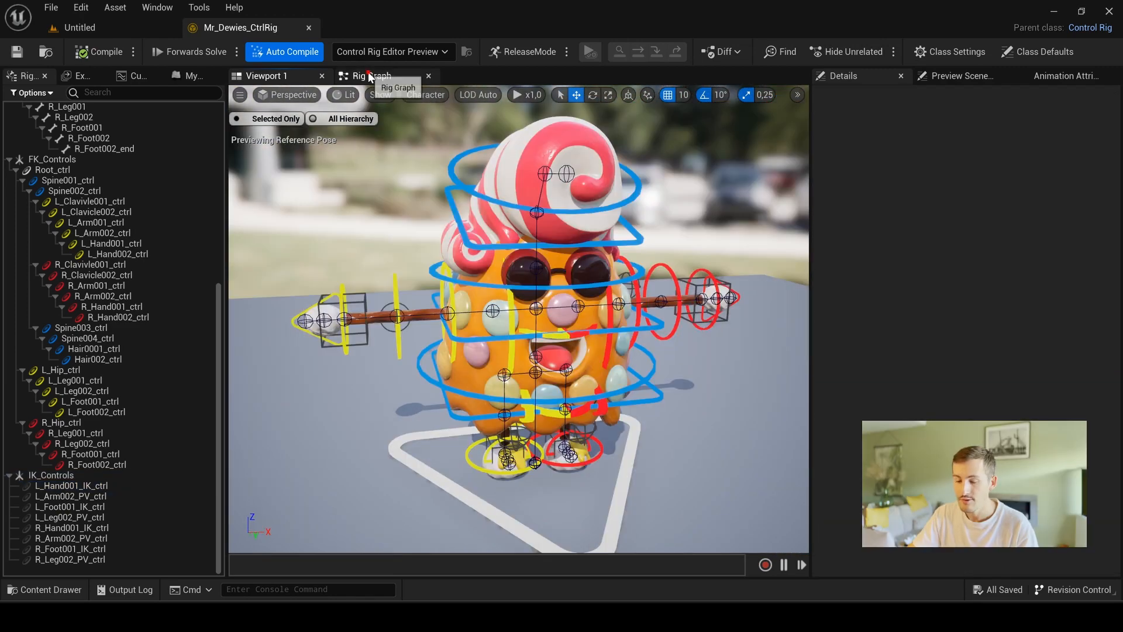
# - Group the left arm's IK nodes in the Rig Graph in a dark grey comment titled LEFT IK ARM with its bubble shown when zoomed
pyautogui.click(368, 76)
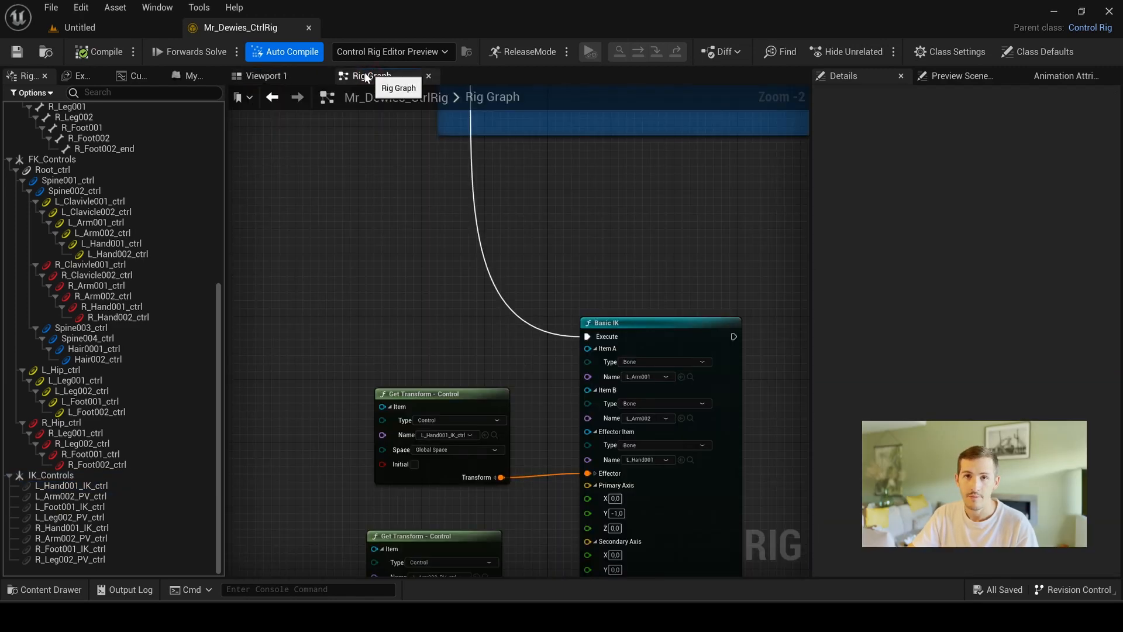
pyautogui.scroll(-2, 403, 351)
pyautogui.moveTo(410, 350); pyautogui.dragTo(415, 243, button='right')
pyautogui.moveTo(650, 468); pyautogui.dragTo(375, 229)
pyautogui.write('c')
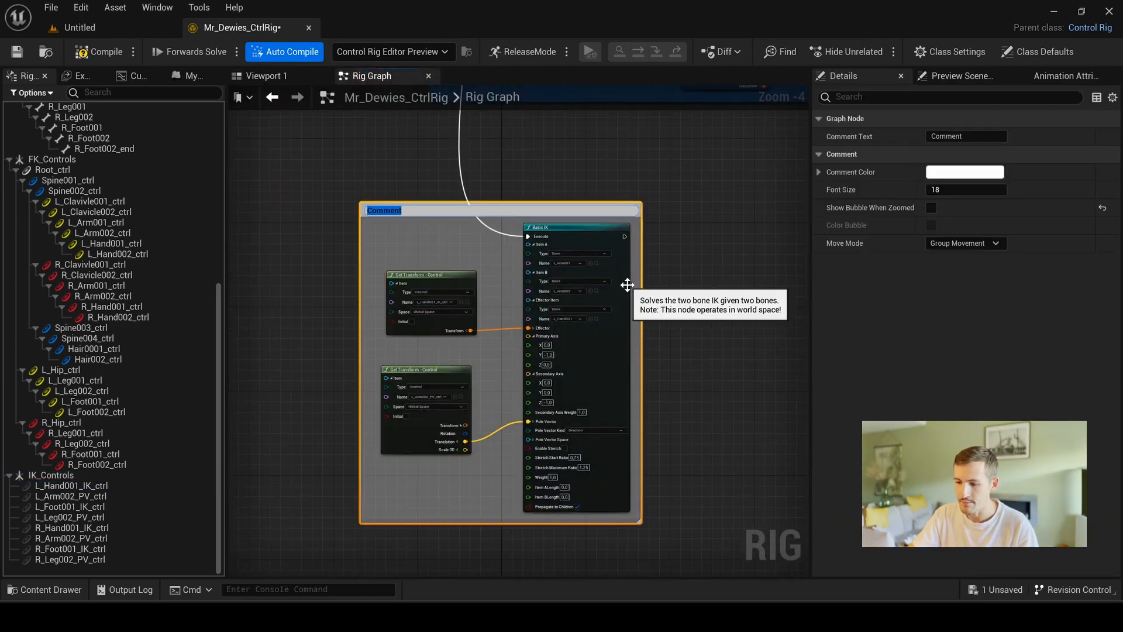
pyautogui.write('LEFT IK ARM')
pyautogui.press('Return')
pyautogui.click(958, 174)
pyautogui.moveTo(860, 257); pyautogui.dragTo(860, 349)
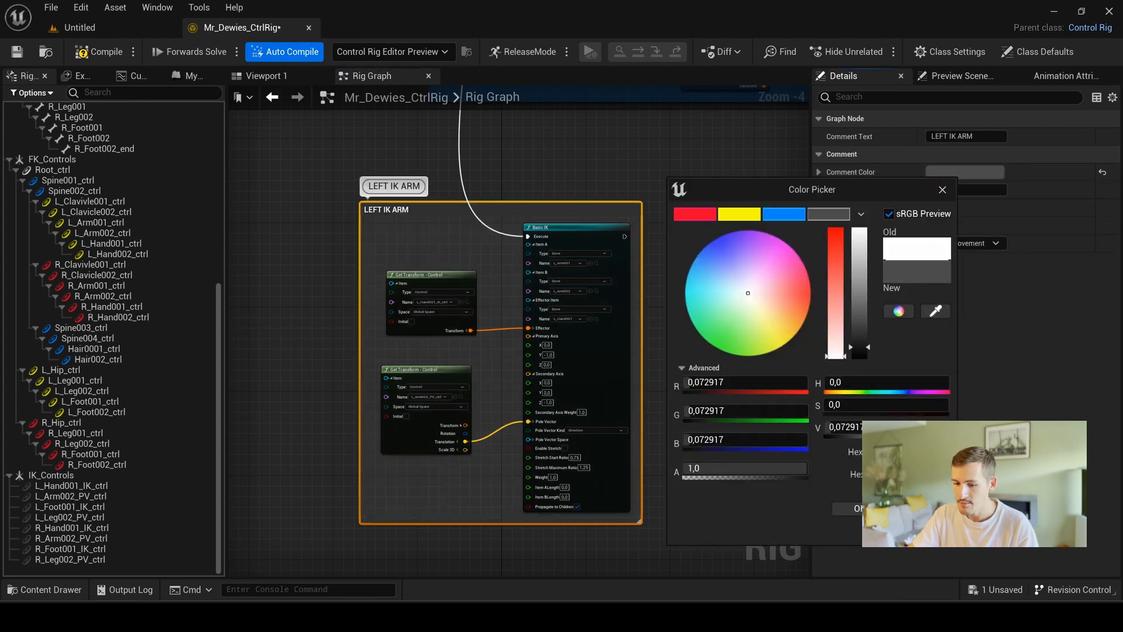
pyautogui.click(871, 531)
# - Duplicate the Basic IK node and its two Get Transform nodes, placing the copies beside the LEFT IK ARM comment
pyautogui.click(412, 497)
pyautogui.moveTo(411, 497); pyautogui.dragTo(716, 310)
pyautogui.moveTo(727, 310); pyautogui.dragTo(566, 292, button='right')
pyautogui.hotkey('ctrl', 'c')
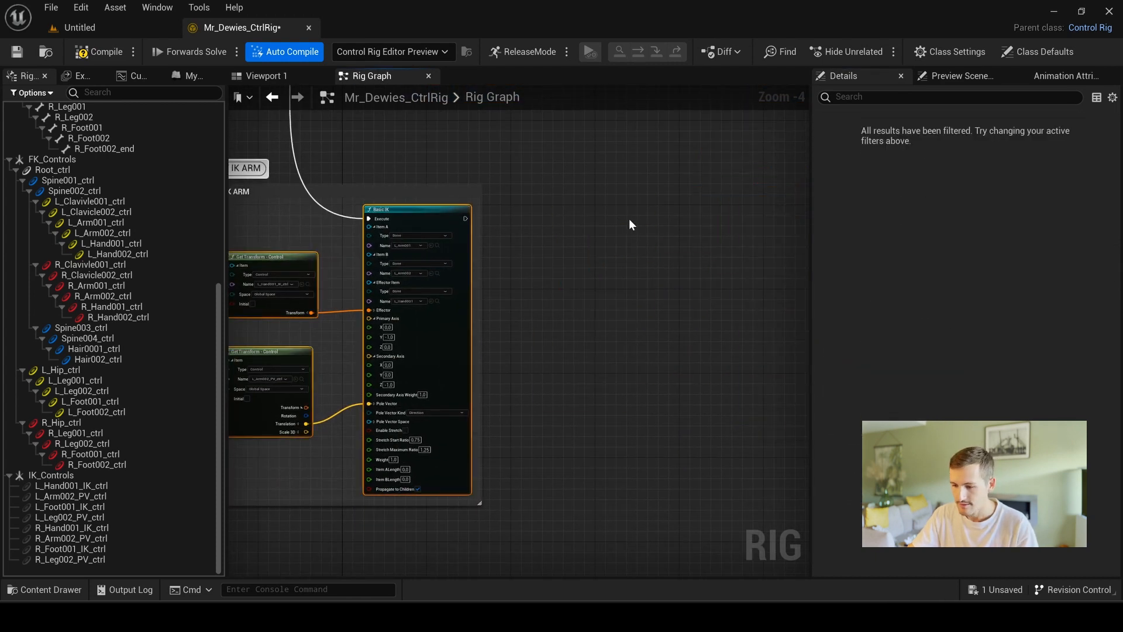
pyautogui.hotkey('ctrl', 'v')
pyautogui.moveTo(763, 152); pyautogui.dragTo(731, 209)
# - Group the copied nodes in a dark grey comment titled RIGHT IK ARM and show its bubble when zoomed
pyautogui.moveTo(796, 502); pyautogui.dragTo(749, 497, button='right')
pyautogui.write('cRIGHT IK ARM')
pyautogui.press('Return')
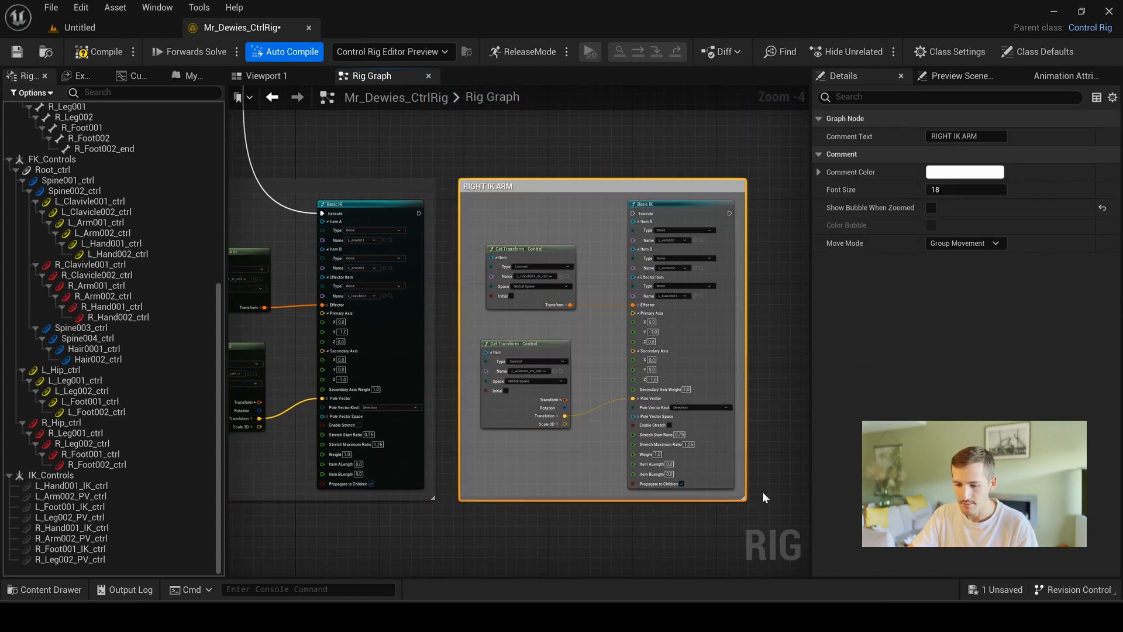
pyautogui.click(930, 208)
pyautogui.click(965, 172)
pyautogui.click(840, 206)
# - Mirror the copied arm nodes with Mirror Axis X and Axis to Flip None, replacing L_ with R_
pyautogui.rightClick(686, 322)
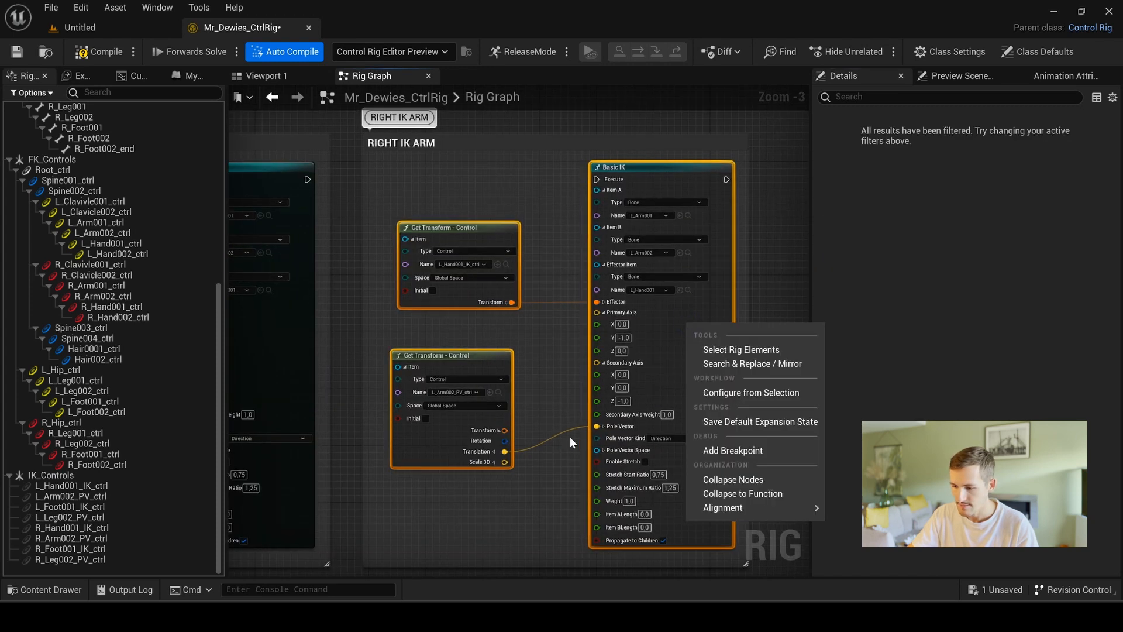
pyautogui.click(776, 363)
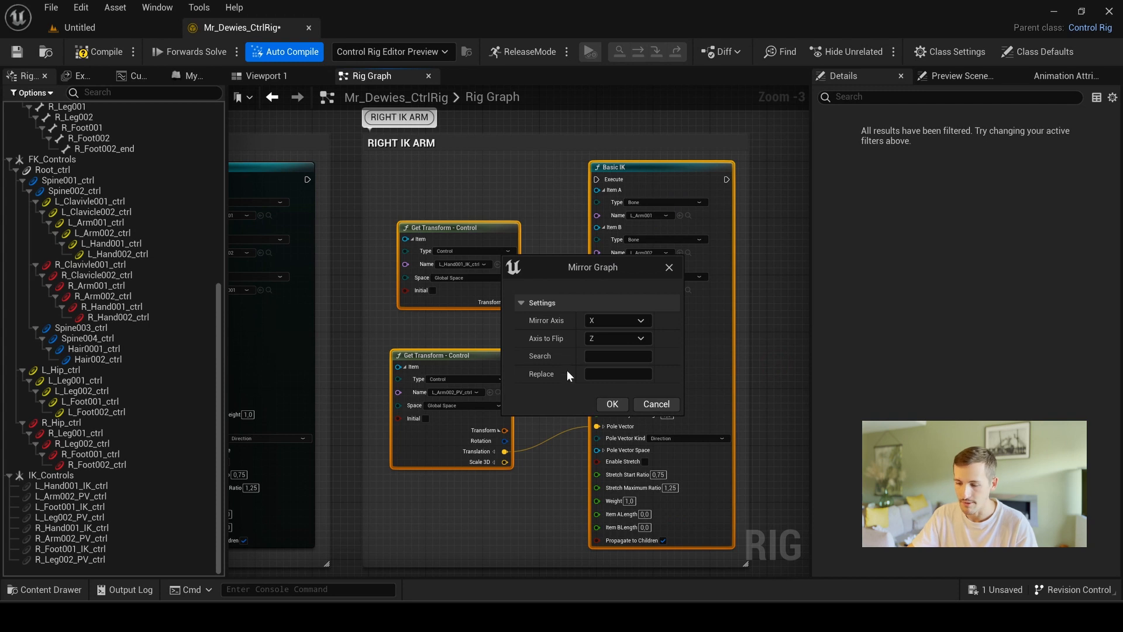
pyautogui.click(618, 338)
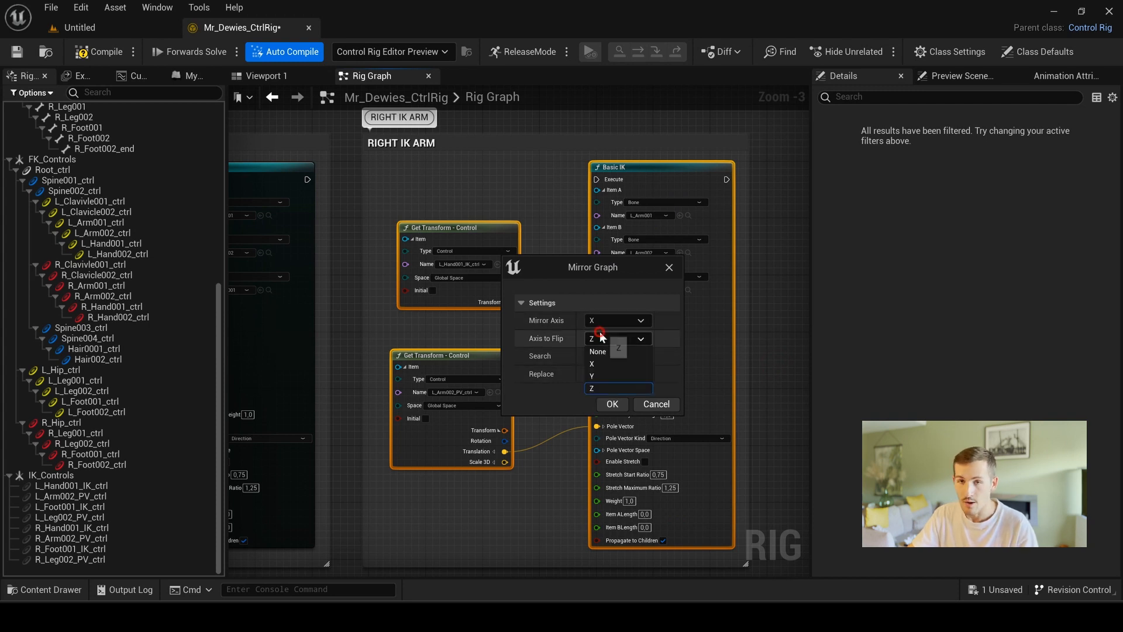
pyautogui.click(598, 354)
pyautogui.click(609, 357)
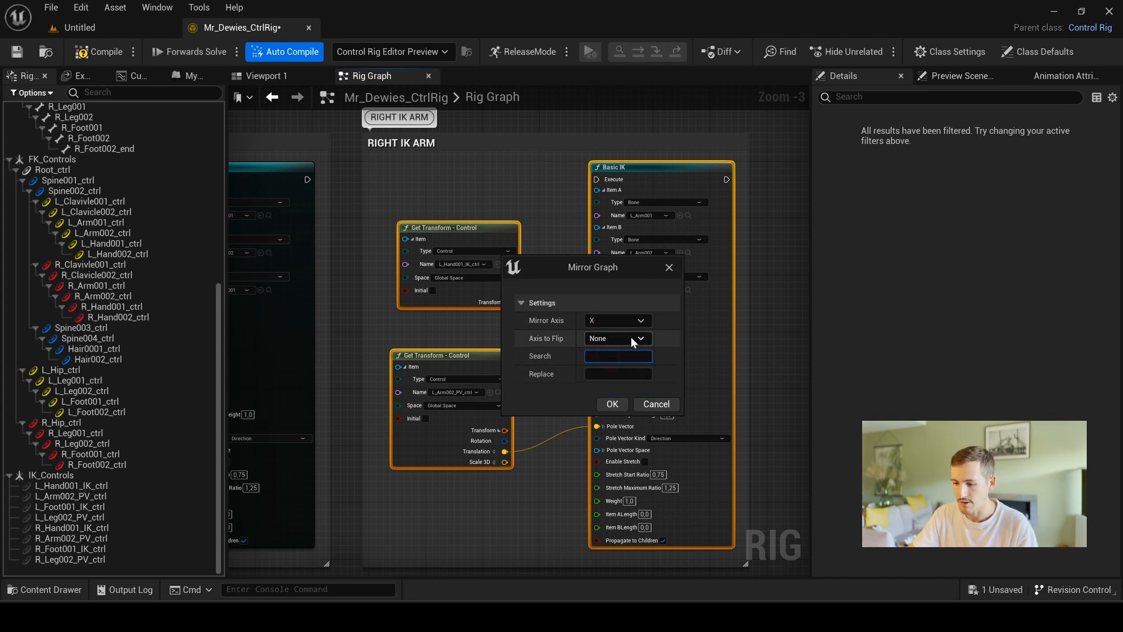
pyautogui.write('R_')
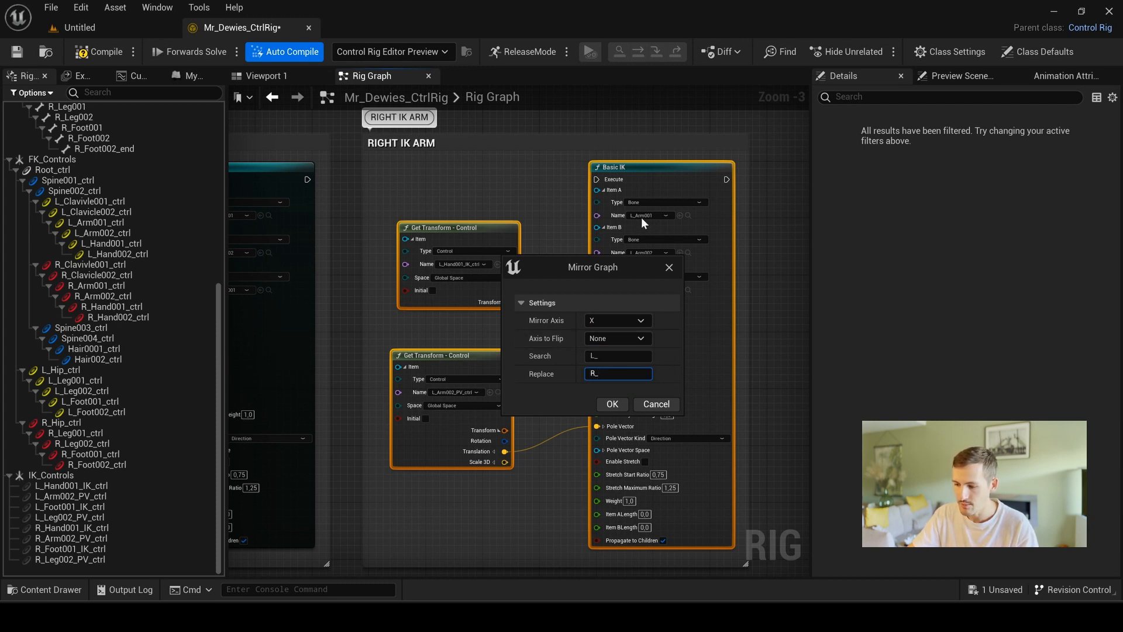
pyautogui.click(618, 407)
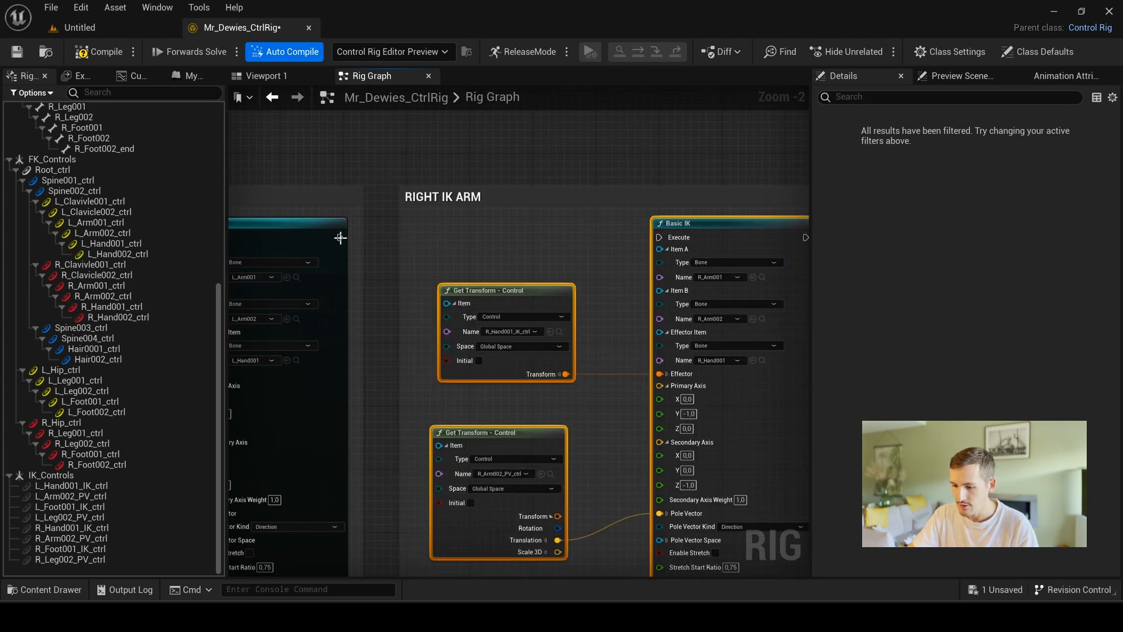
# - Connect the left arm Basic IK node's execution output to the right arm Basic IK node, compile and save the rig
pyautogui.moveTo(340, 237); pyautogui.dragTo(659, 237)
pyautogui.scroll(-1, 459, 329)
pyautogui.scroll(-3, 459, 328)
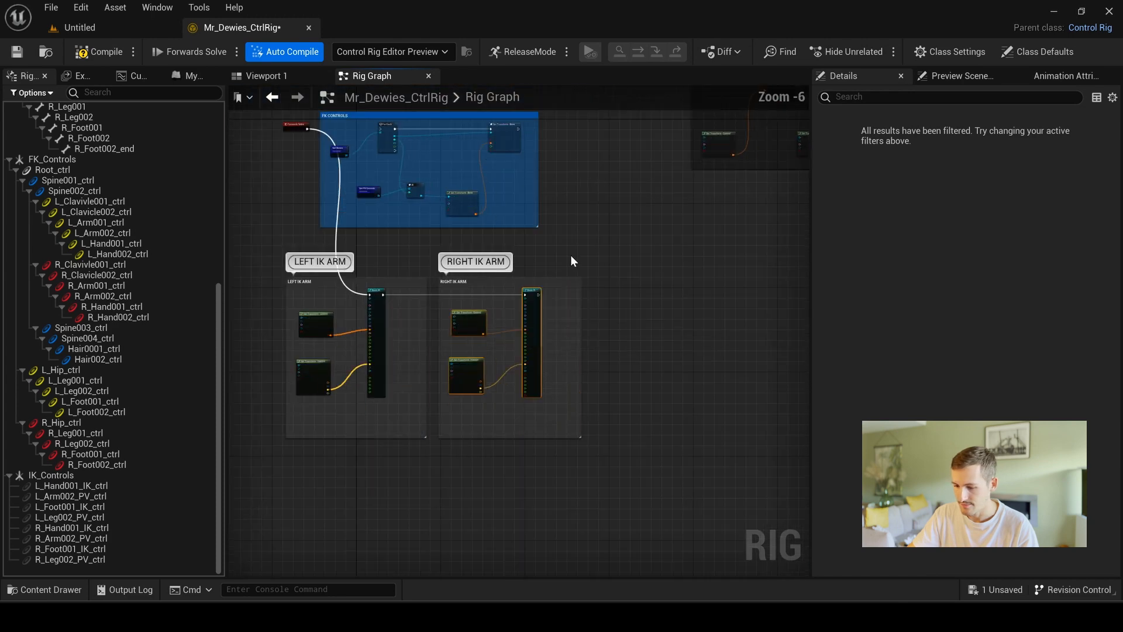
pyautogui.moveTo(570, 255); pyautogui.dragTo(854, 142, button='right')
pyautogui.scroll(2, 665, 286)
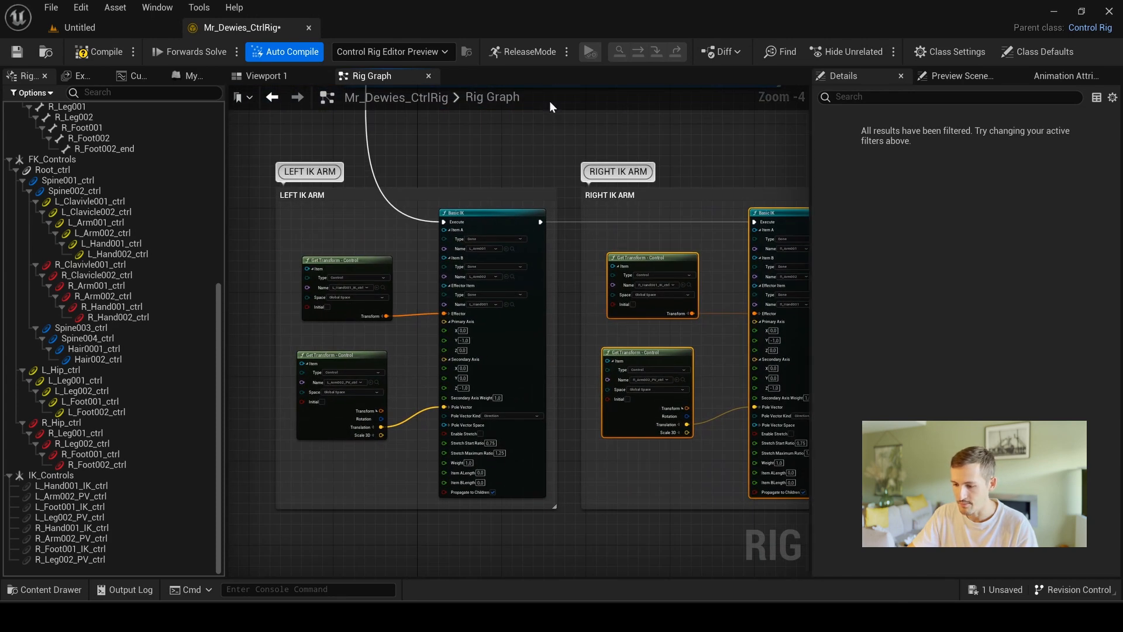
pyautogui.click(105, 51)
pyautogui.click(17, 52)
# - Test the right arm IK in the viewport by moving R_Arm002_PV_ctrl, and undo the test moves
pyautogui.click(266, 76)
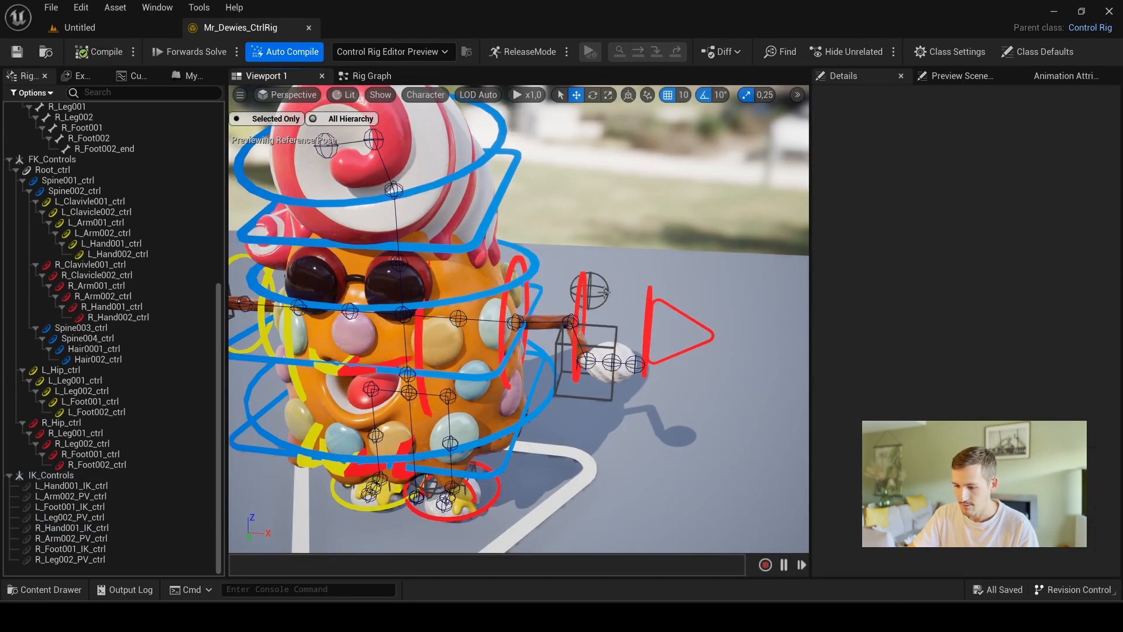
pyautogui.click(589, 290)
pyautogui.moveTo(589, 319); pyautogui.dragTo(590, 238)
pyautogui.hotkey('ctrl', 'z')
pyautogui.hotkey('ctrl', 'z')
pyautogui.hotkey('ctrl', 'z')
pyautogui.moveTo(590, 238); pyautogui.dragTo(490, 253, button='right')
# - Test the left arm IK by moving L_Hand001_IK_ctrl and L_Arm002_PV_ctrl, and undo the test moves
pyautogui.click(402, 316)
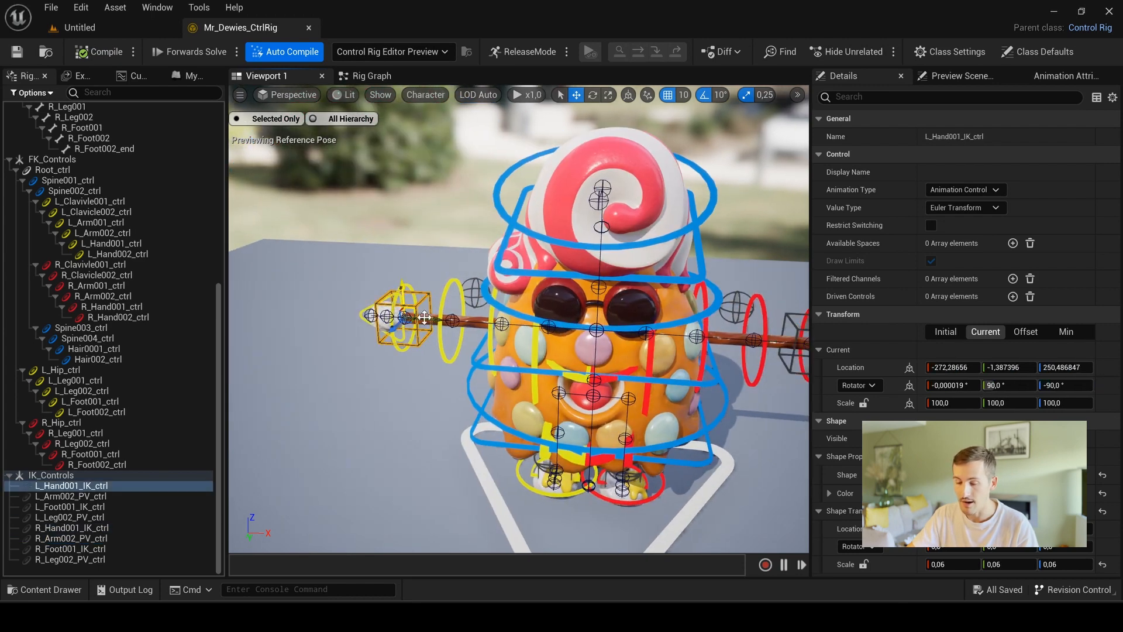
pyautogui.moveTo(418, 317); pyautogui.dragTo(450, 319)
pyautogui.click(473, 291)
pyautogui.moveTo(475, 269); pyautogui.dragTo(475, 227)
pyautogui.hotkey('ctrl', 'z')
pyautogui.hotkey('ctrl', 'z')
pyautogui.hotkey('ctrl', 'z')
pyautogui.keyDown('alt'); pyautogui.moveTo(492, 354); pyautogui.dragTo(516, 338); pyautogui.keyUp('alt')
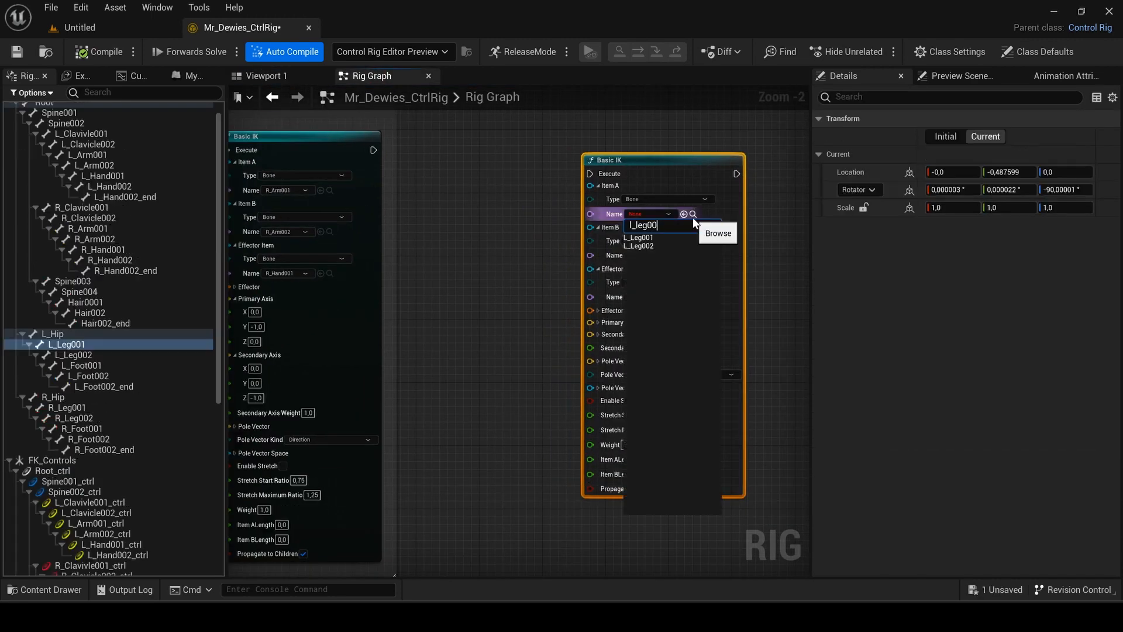
# - Set the new Basic IK node's Item A to L_Leg001, Item B to L_Leg002 and Effector Item to L_Foot001
pyautogui.click(638, 233)
pyautogui.click(650, 255)
pyautogui.write('l_leg00')
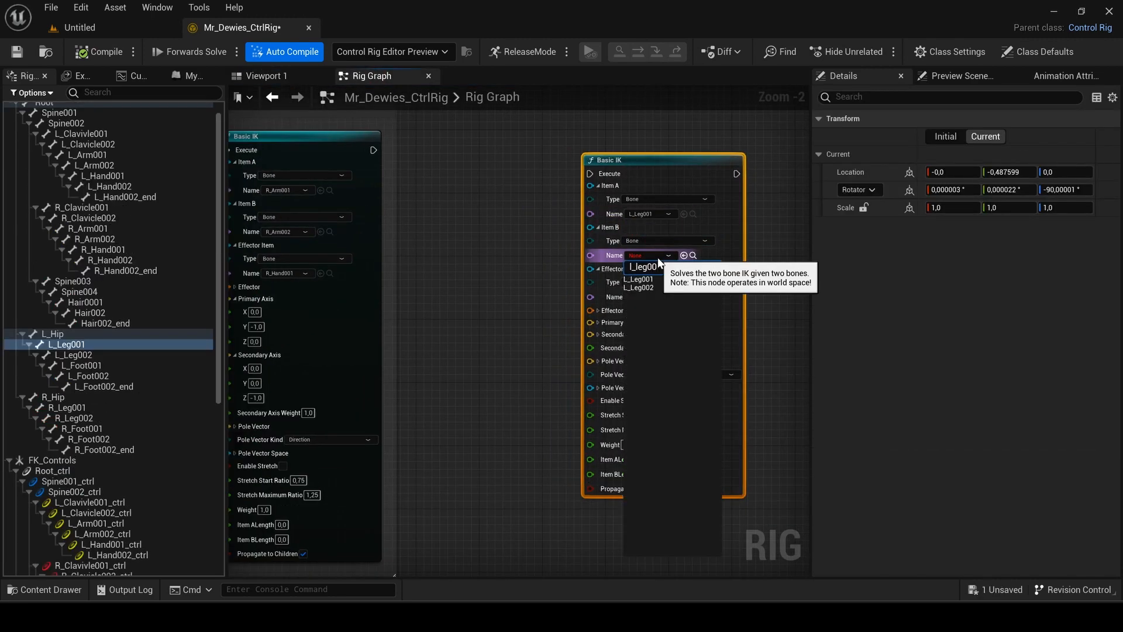
pyautogui.click(639, 287)
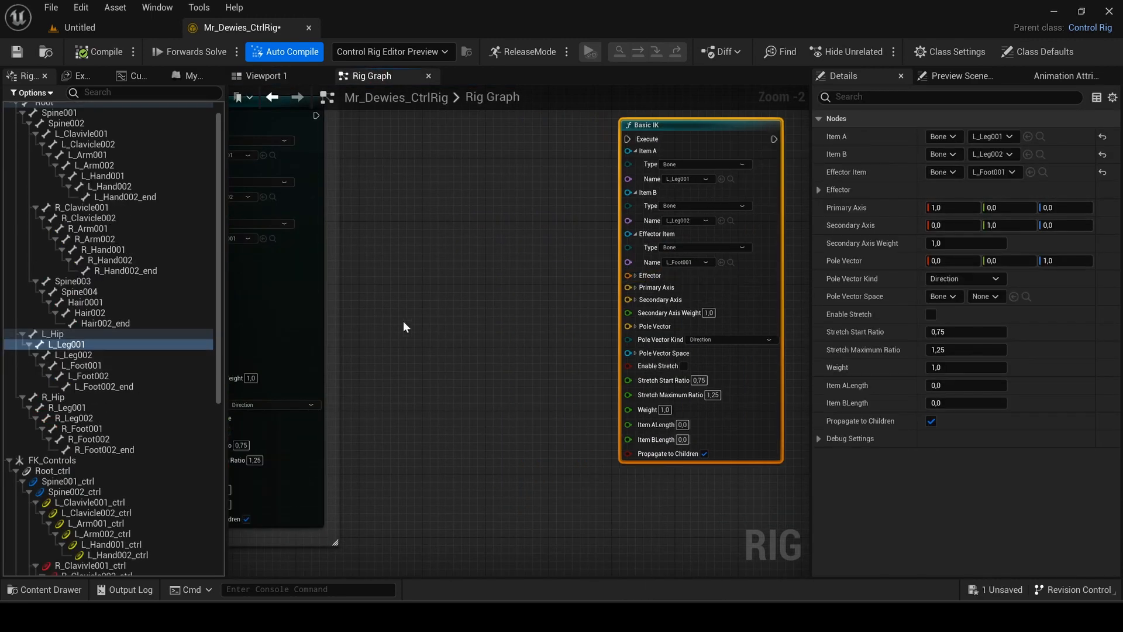
# - Add a Get Transform node for L_Foot001_IK_ctrl beside the left leg's Basic IK node
pyautogui.scroll(-10, 120, 477)
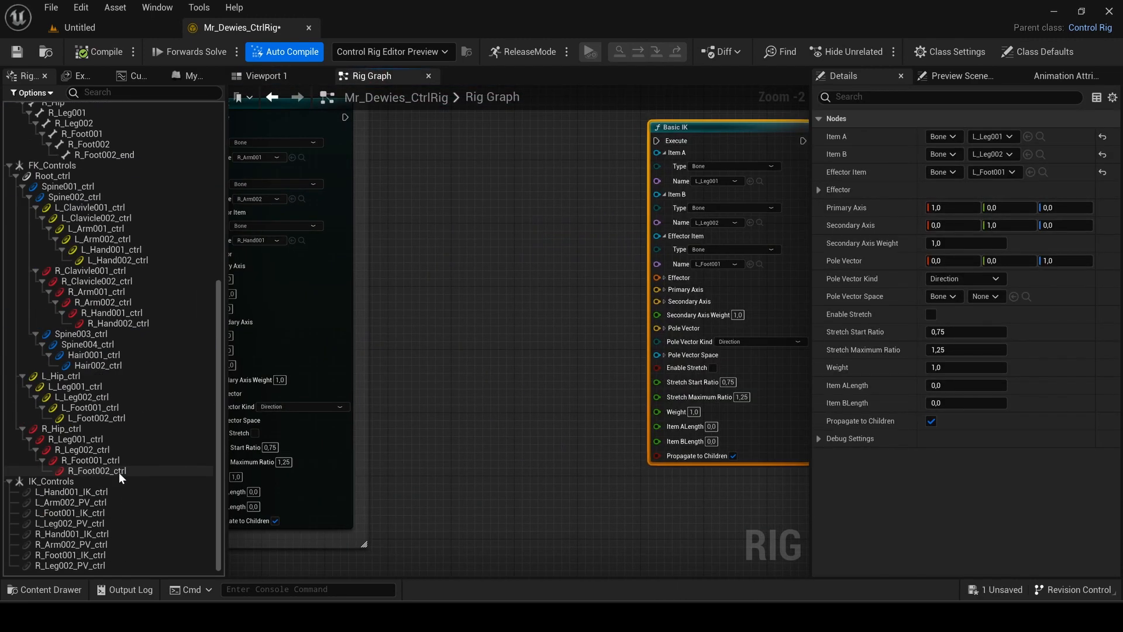
pyautogui.moveTo(70, 512); pyautogui.dragTo(514, 234)
pyautogui.click(564, 258)
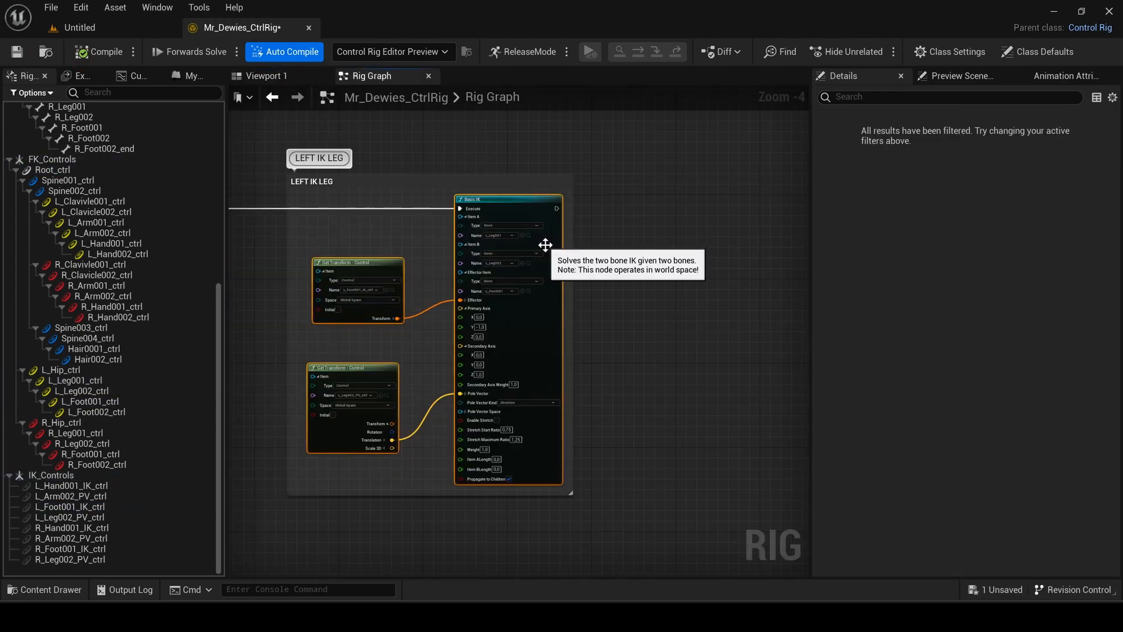
# - Duplicate the left leg's IK nodes and mirror the copies for the right leg with Mirror Axis X and Axis to Flip None
pyautogui.moveTo(544, 243); pyautogui.dragTo(459, 234, button='right')
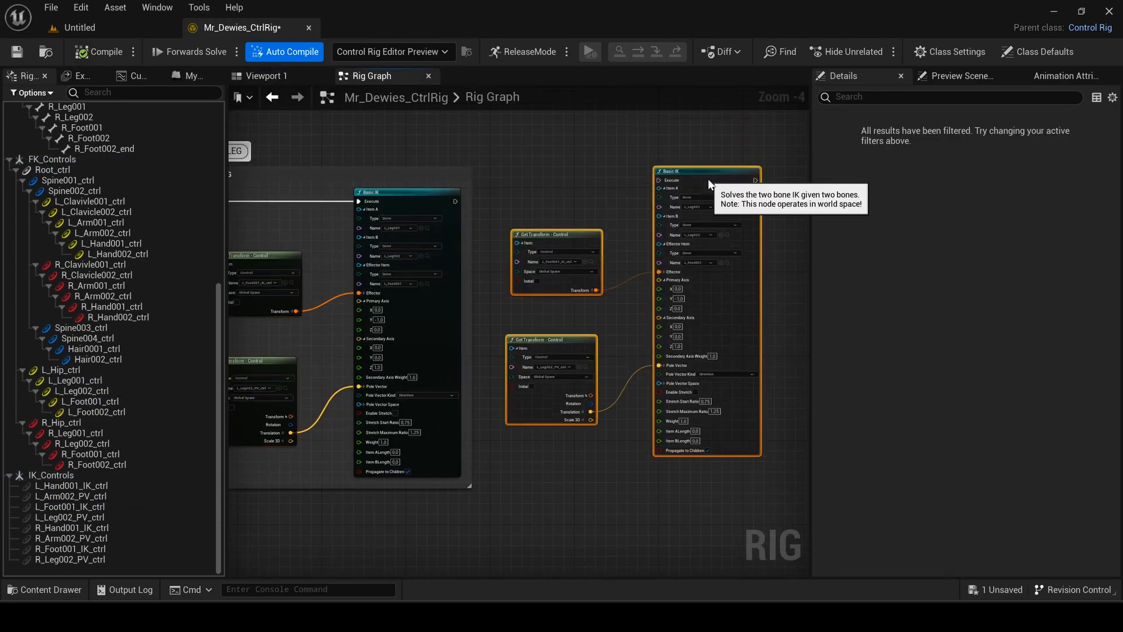
pyautogui.scroll(1, 778, 252)
pyautogui.rightClick(685, 276)
pyautogui.click(725, 319)
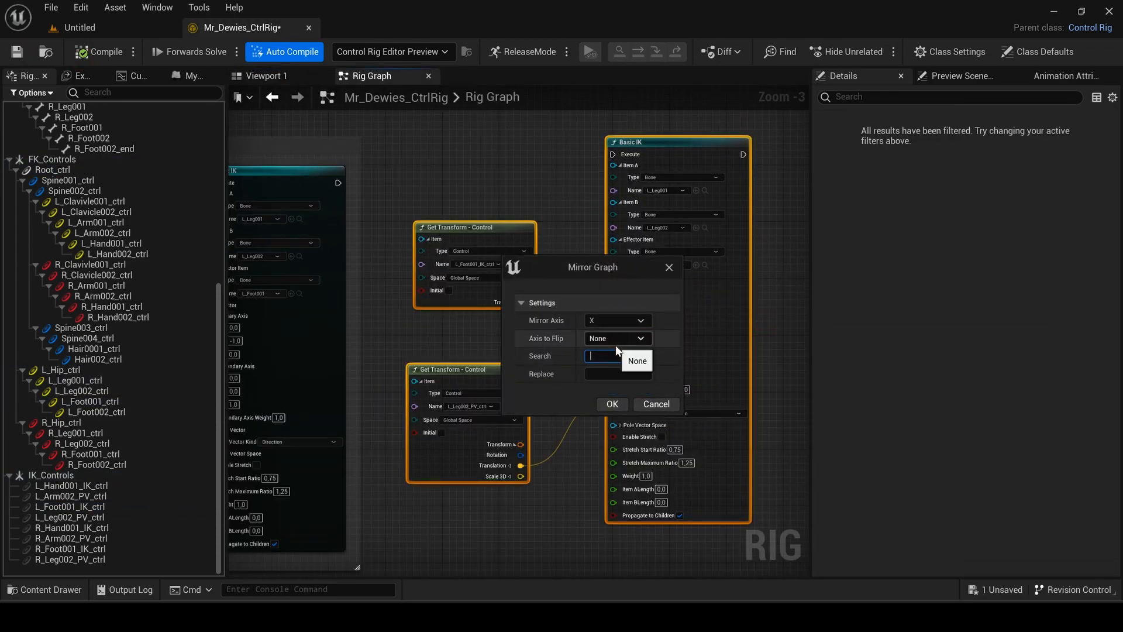
pyautogui.click(613, 404)
# - Align the mirrored leg nodes and group them in a dark grey comment titled RIGHT IK LEG
pyautogui.moveTo(704, 314); pyautogui.dragTo(730, 342)
pyautogui.scroll(-2, 730, 341)
pyautogui.moveTo(730, 342); pyautogui.dragTo(595, 291, button='right')
pyautogui.press('c')
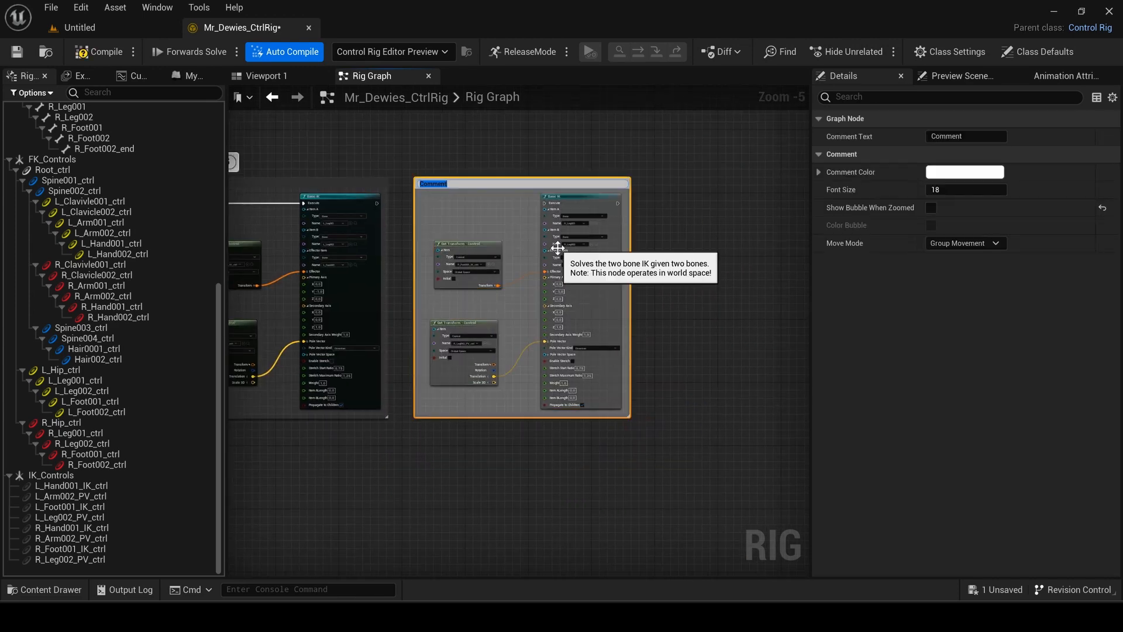
pyautogui.press('Return')
pyautogui.click(965, 172)
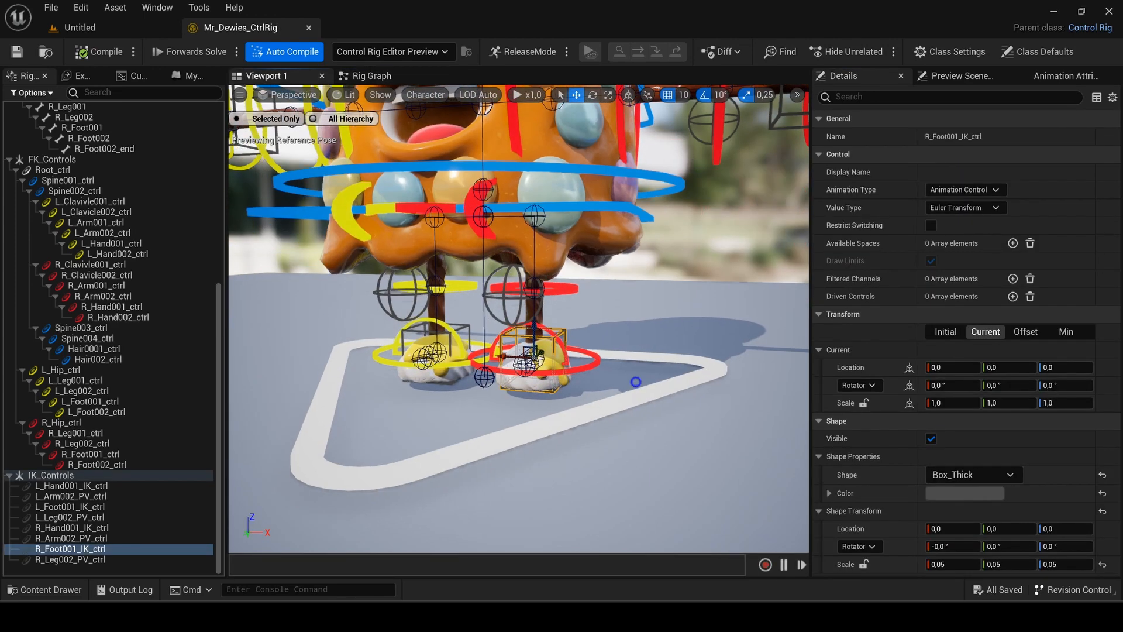
# - Test the leg IK in the viewport using R_Leg002_PV_ctrl and L_Foot001_IK_ctrl, and return to the Rig Graph
pyautogui.click(496, 312)
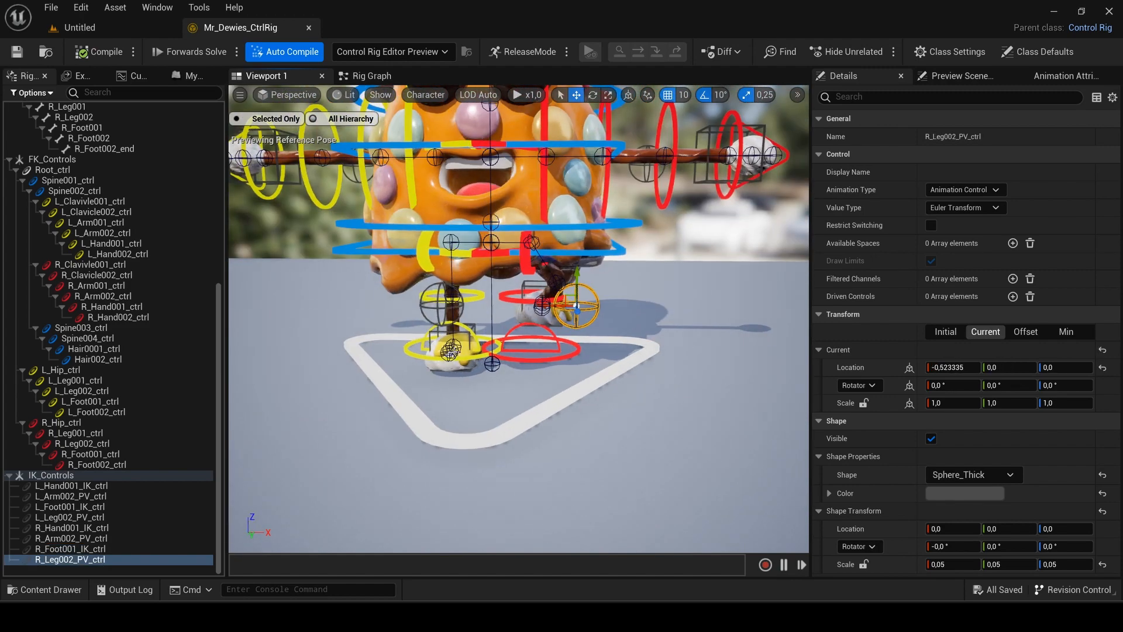
pyautogui.click(445, 337)
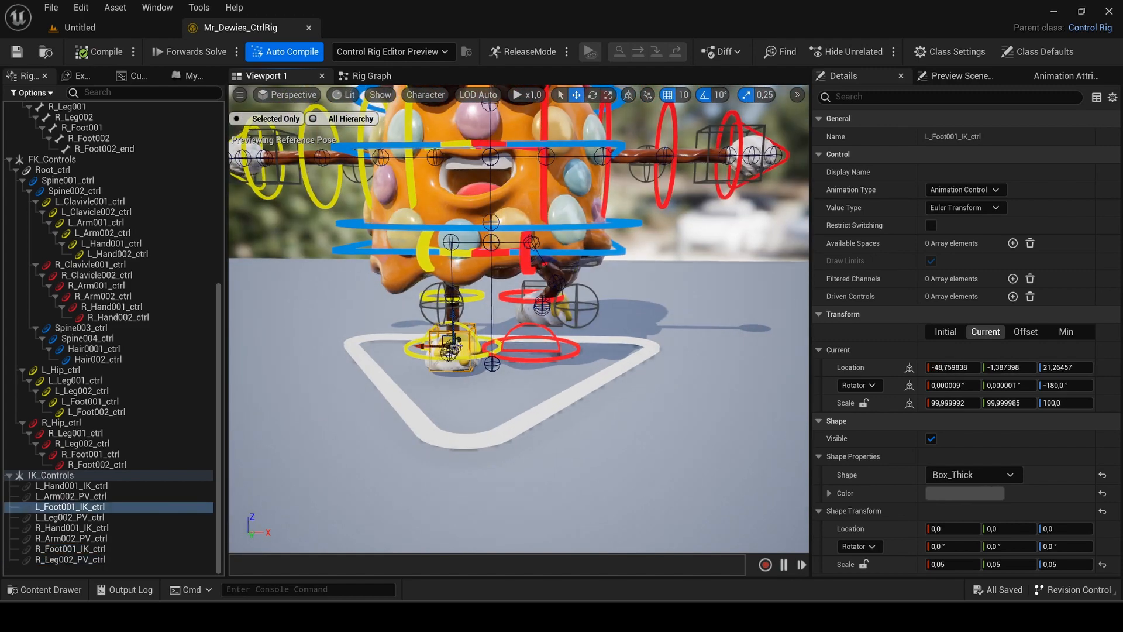
pyautogui.scroll(3, 358, 340)
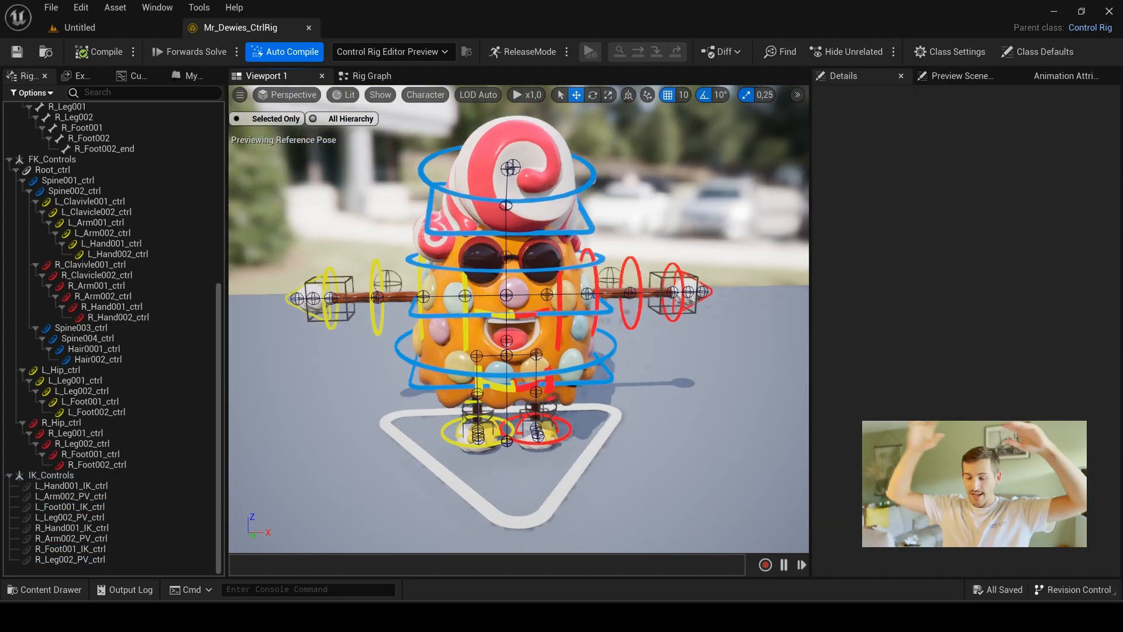
pyautogui.click(369, 76)
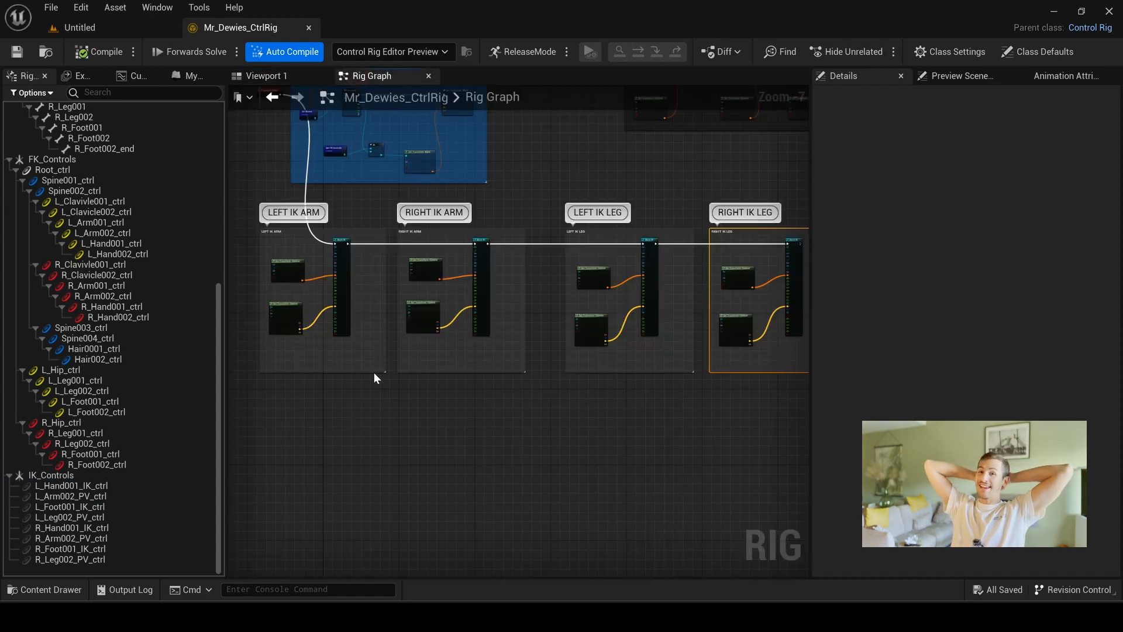
# - Connect Forwards Solve to the For Each node in the FK CONTROLS group, and move Forwards Solve farther left of that group
pyautogui.scroll(5, 523, 354)
pyautogui.moveTo(523, 353); pyautogui.dragTo(441, 345, button='right')
pyautogui.moveTo(318, 190); pyautogui.dragTo(511, 192)
pyautogui.scroll(-2, 591, 437)
pyautogui.moveTo(591, 437); pyautogui.dragTo(374, 363, button='right')
pyautogui.moveTo(595, 169); pyautogui.dragTo(726, 501)
pyautogui.moveTo(797, 351); pyautogui.dragTo(499, 327, button='right')
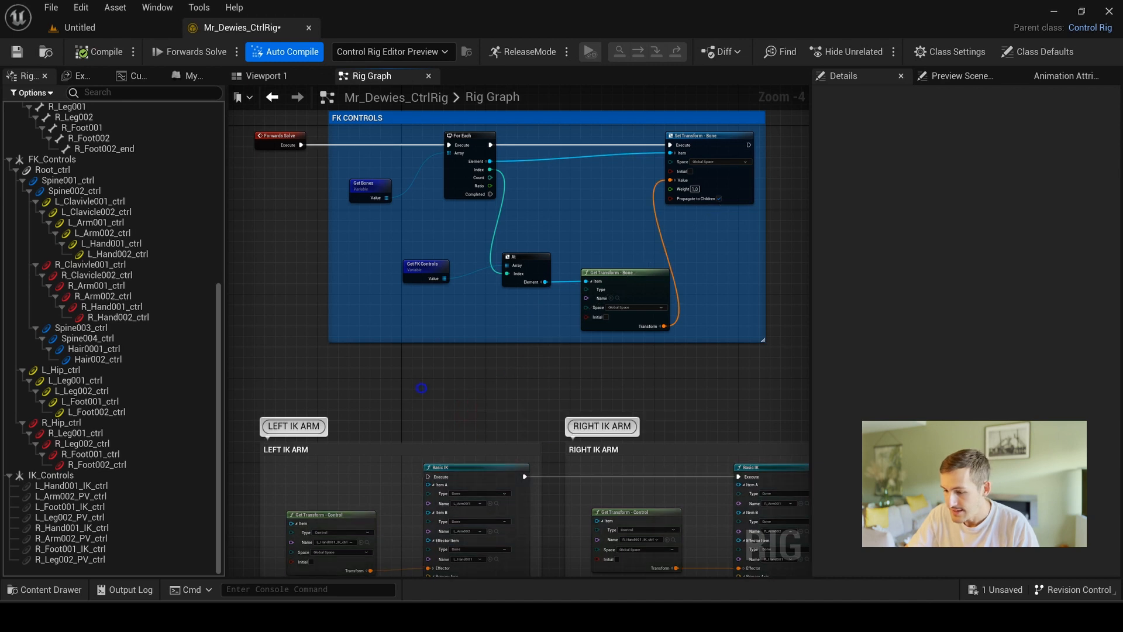
pyautogui.moveTo(422, 387)
pyautogui.mouseDown(button='right')
pyautogui.moveTo(504, 496)
pyautogui.moveTo(640, 491)
pyautogui.mouseUp(button='right')
pyautogui.moveTo(493, 243); pyautogui.dragTo(256, 245)
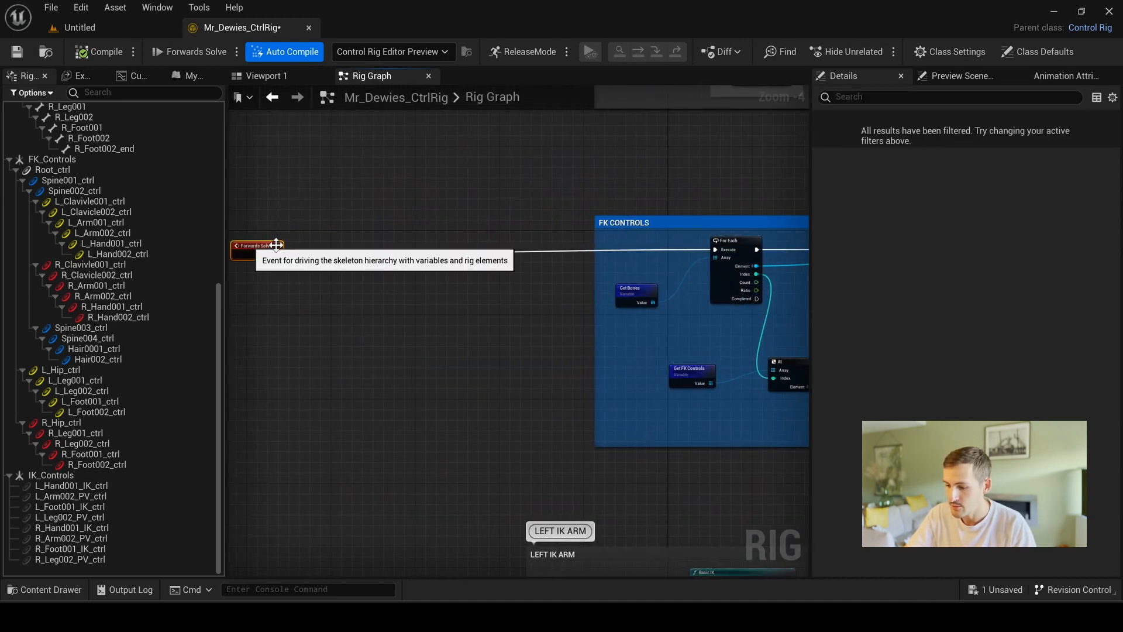
pyautogui.moveTo(329, 195); pyautogui.dragTo(577, 385)
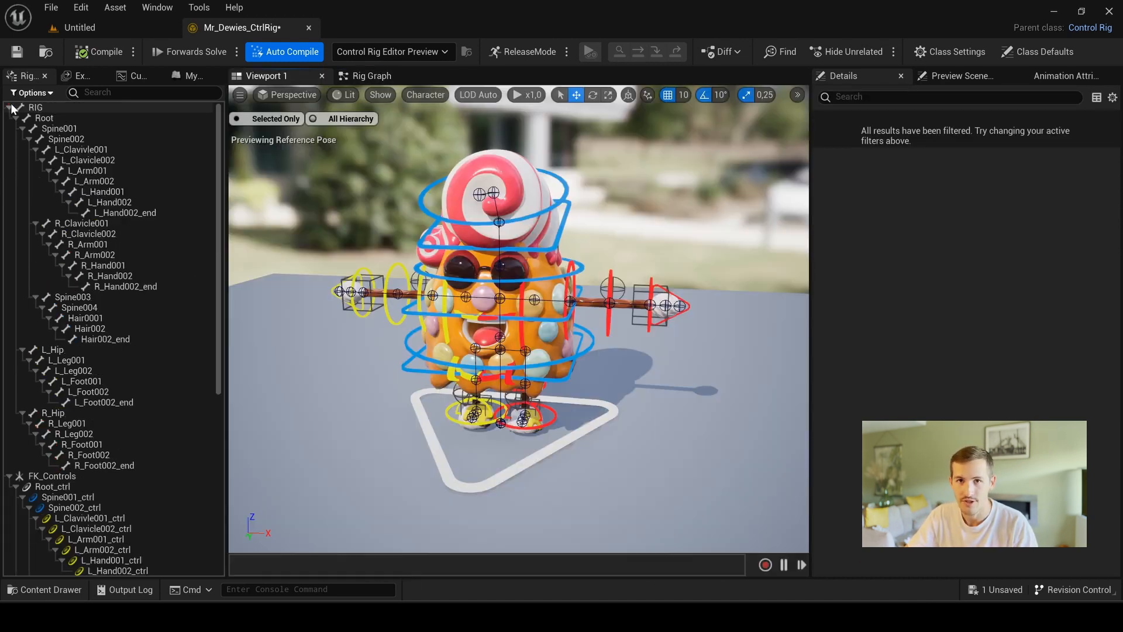
# - Collapse the RIG, FK_Controls and IK_Controls hierarchies and add a new null named FK_IK_Switch
pyautogui.click(9, 107)
pyautogui.click(9, 118)
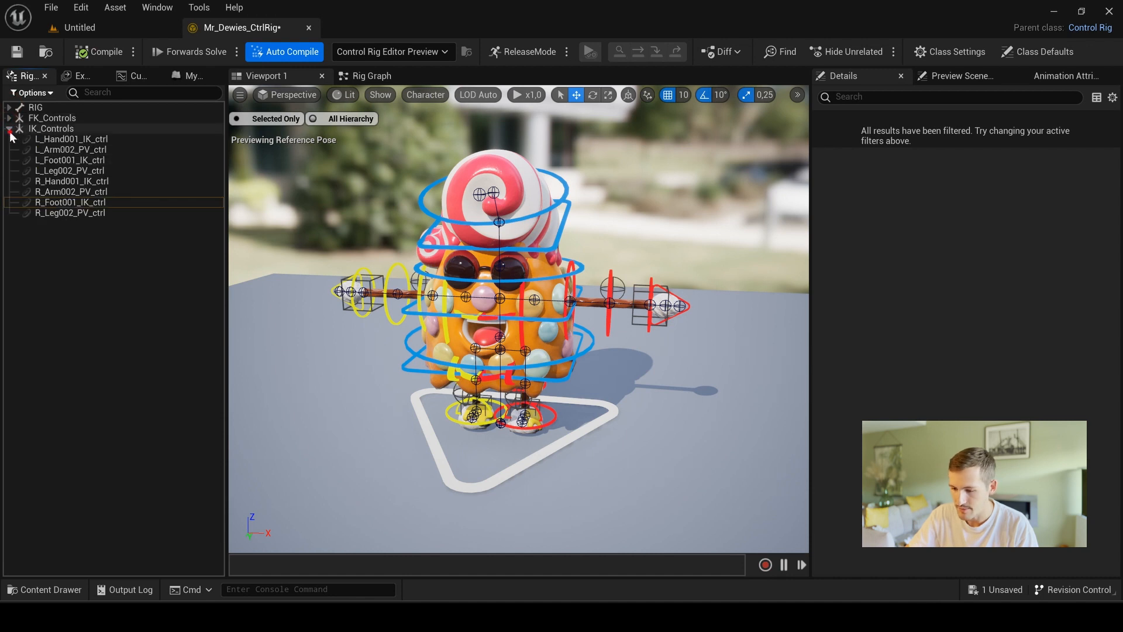
pyautogui.click(9, 129)
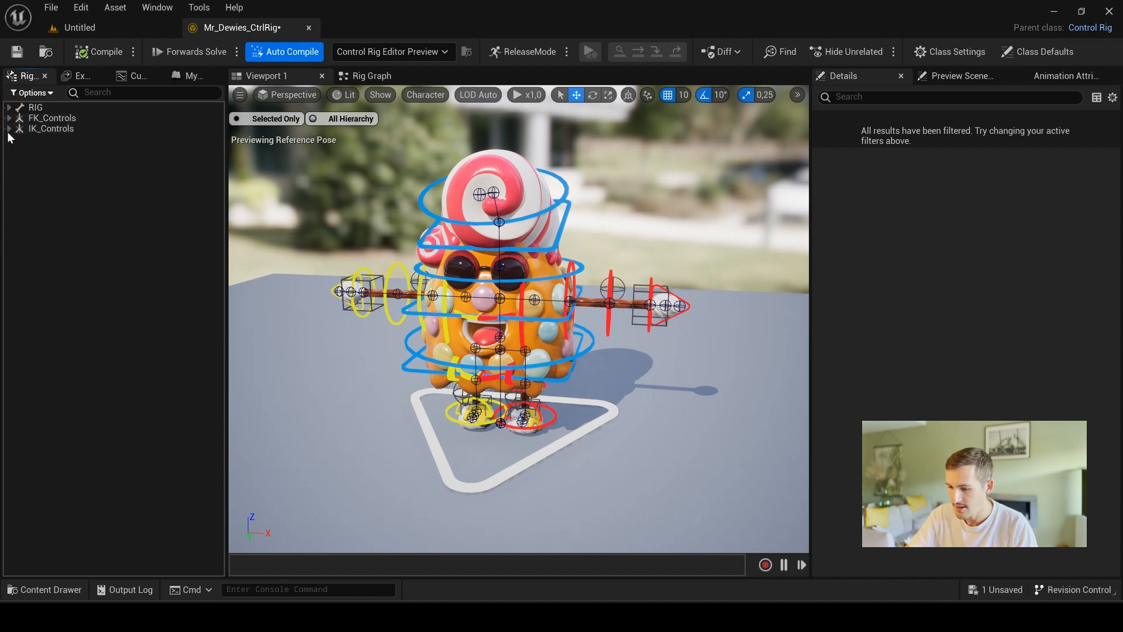
pyautogui.rightClick(42, 144)
pyautogui.moveTo(130, 173)
pyautogui.click(271, 202)
pyautogui.write('FK_IK_Switch')
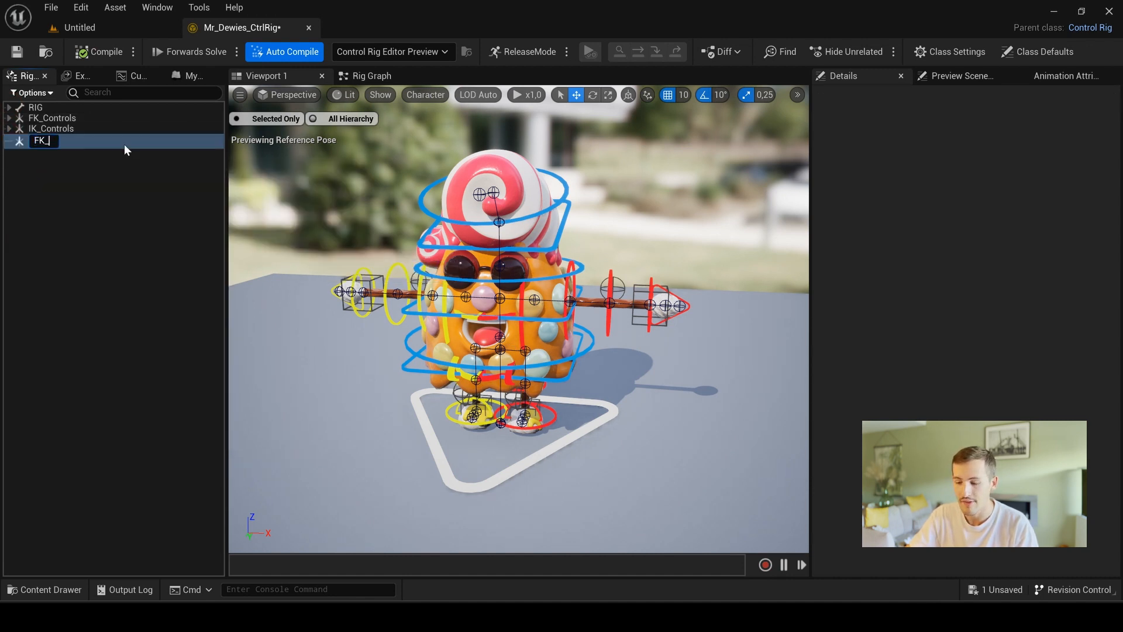
pyautogui.press('Return')
# - Add a new control at the root of the rig hierarchy and name it Switch_ctrl
pyautogui.rightClick(38, 212)
pyautogui.moveTo(181, 238)
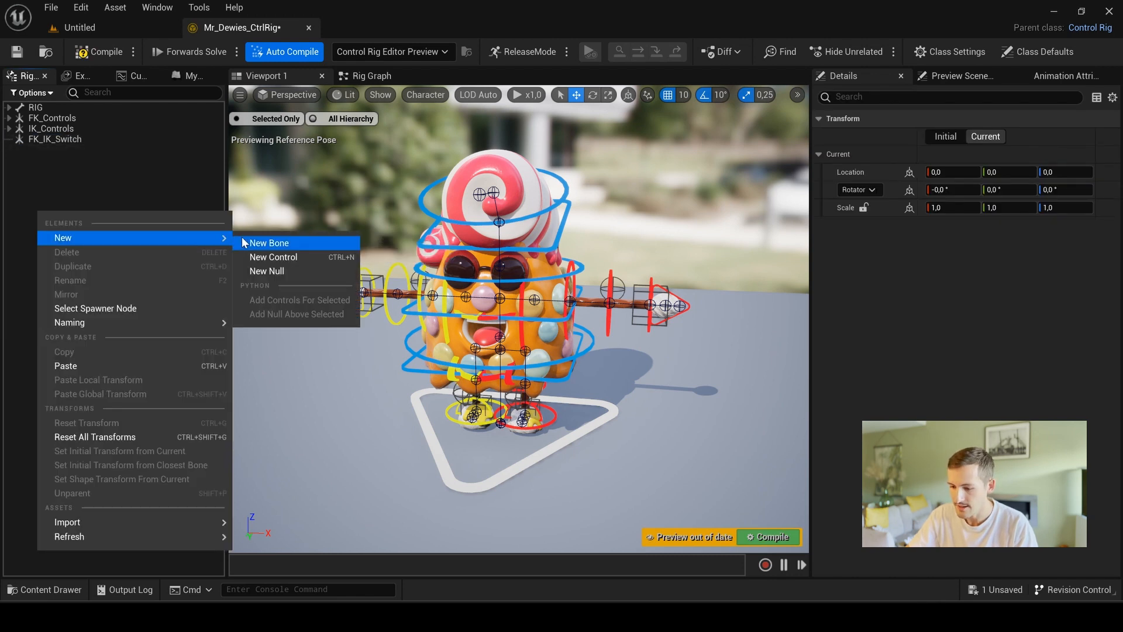
pyautogui.click(325, 257)
pyautogui.write('Switch')
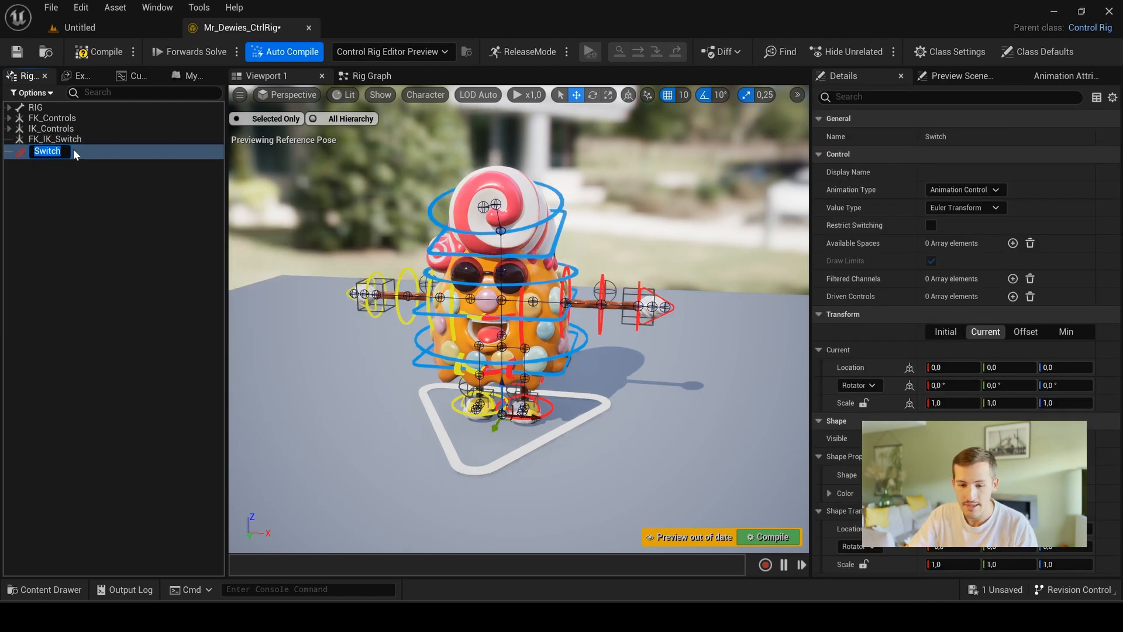
pyautogui.write('_ctrl')
pyautogui.press('Return')
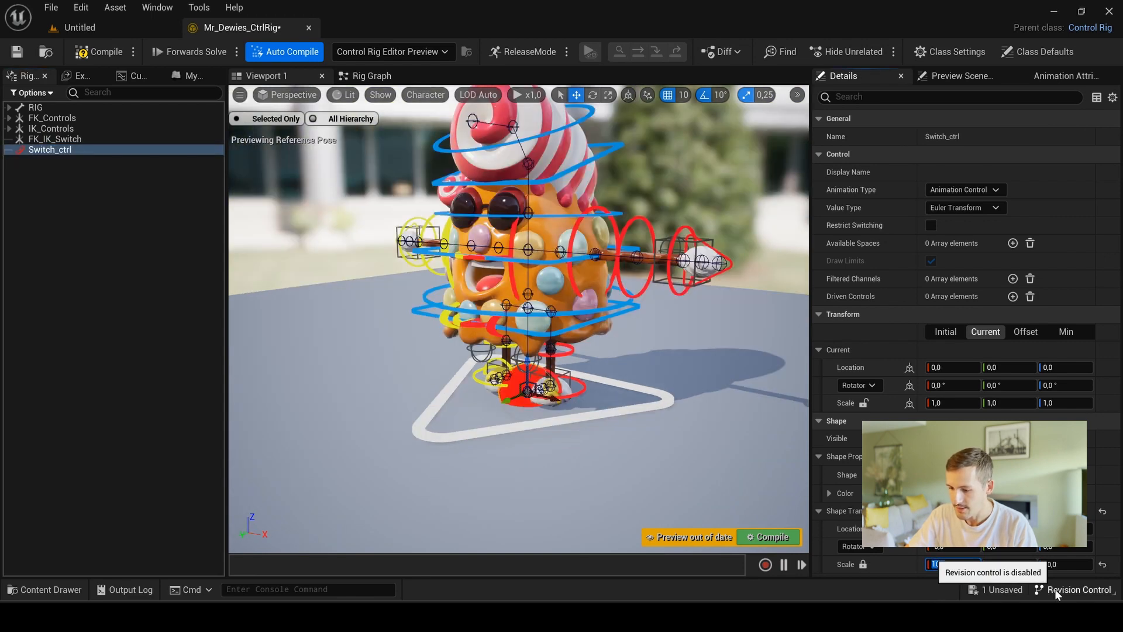
# - Set Switch_ctrl's shape scale to 10 and place it near the character's right foot at about X 136, Y 276, Z 121
pyautogui.press('Return')
pyautogui.scroll(-3, 699, 430)
pyautogui.keyDown('alt'); pyautogui.moveTo(698, 430); pyautogui.dragTo(715, 442); pyautogui.keyUp('alt')
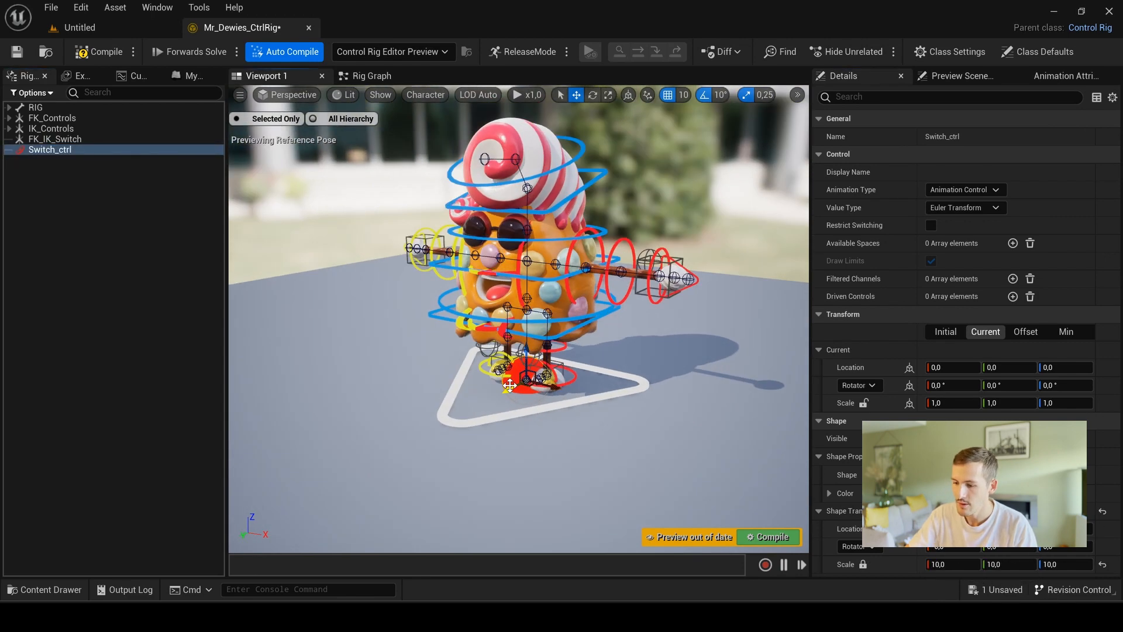
pyautogui.moveTo(509, 386); pyautogui.dragTo(405, 339)
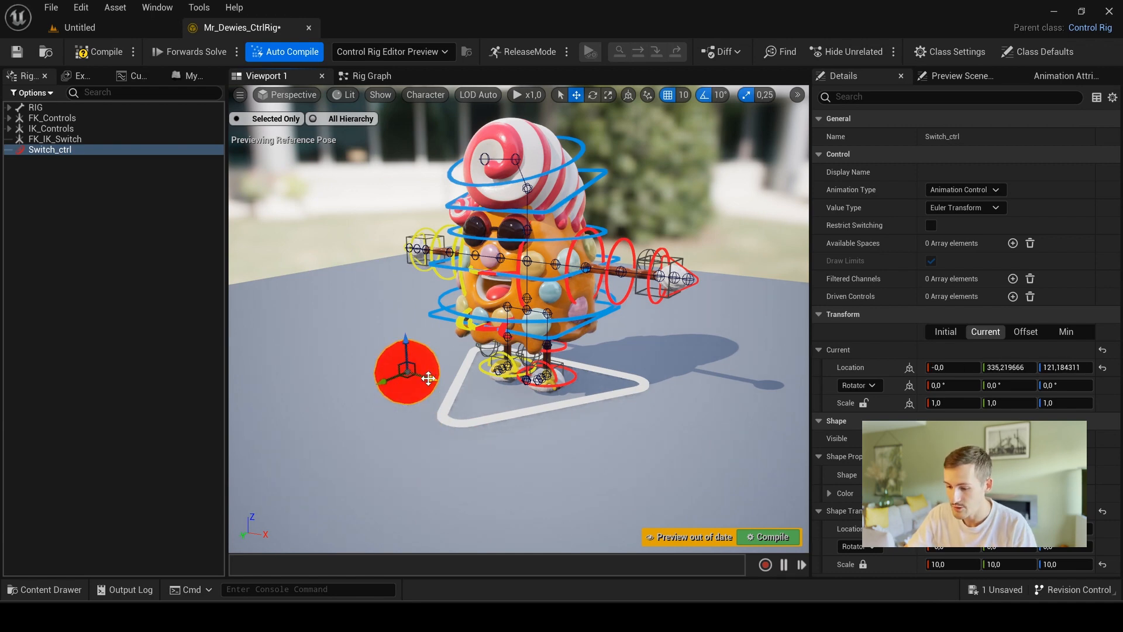
pyautogui.moveTo(428, 379); pyautogui.dragTo(496, 395)
pyautogui.keyDown('alt'); pyautogui.moveTo(632, 396); pyautogui.dragTo(702, 430); pyautogui.keyUp('alt')
pyautogui.keyDown('alt'); pyautogui.moveTo(702, 430); pyautogui.dragTo(711, 433); pyautogui.keyUp('alt')
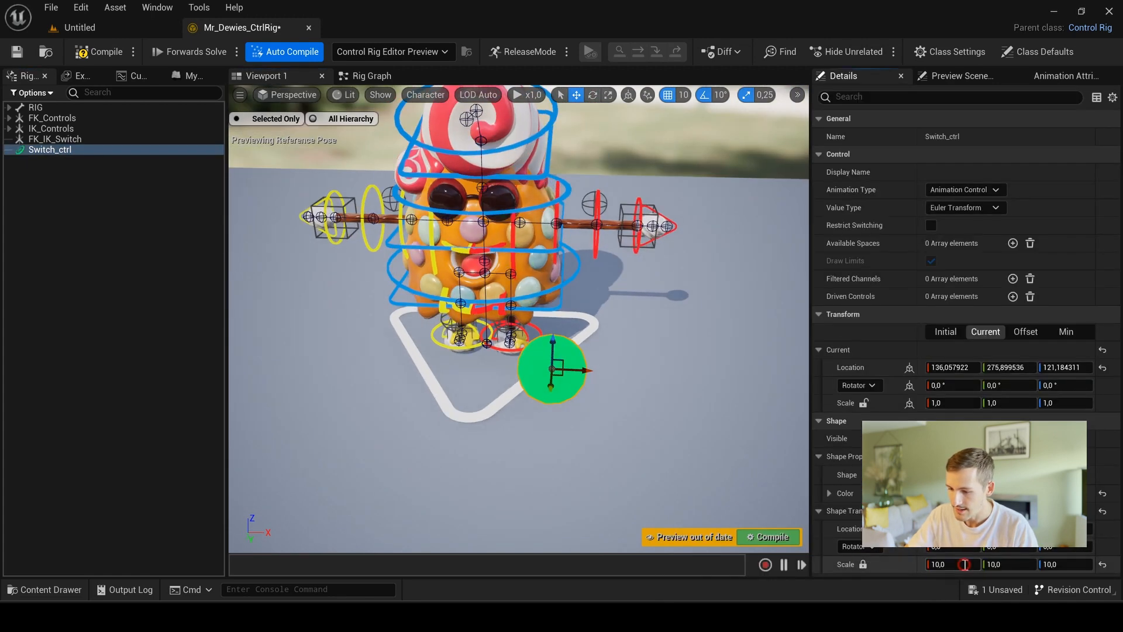
# - Give Switch_ctrl a green shape and set its uniform shape scale to 6
pyautogui.write('6')
pyautogui.press('Return')
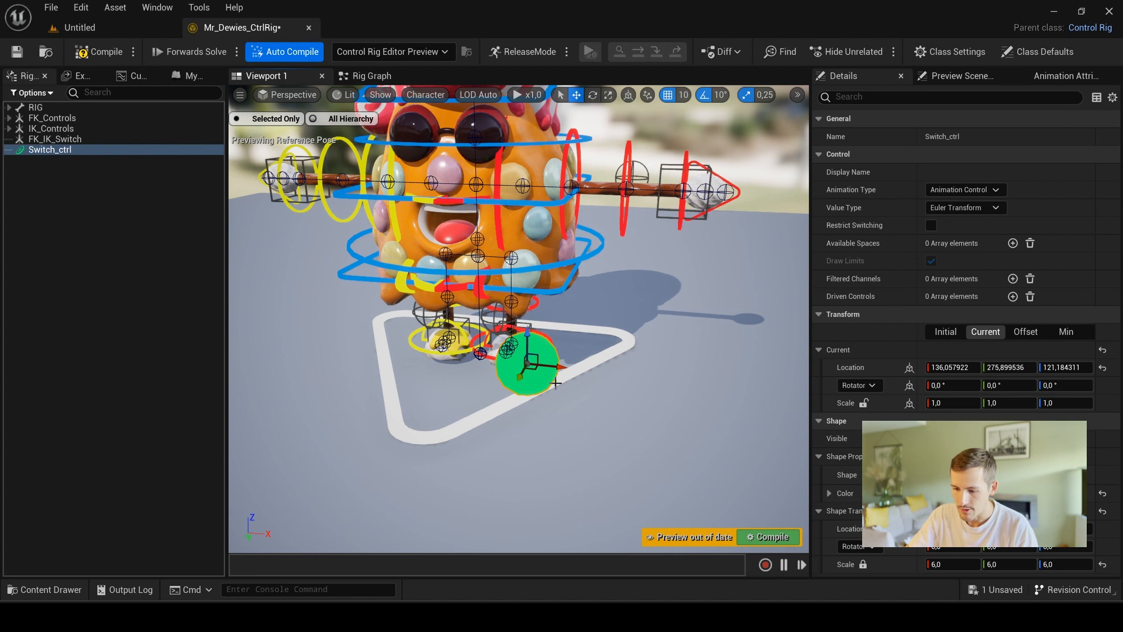
# - Set Switch_ctrl's offset transform from its current transform and save the control rig
pyautogui.rightClick(48, 148)
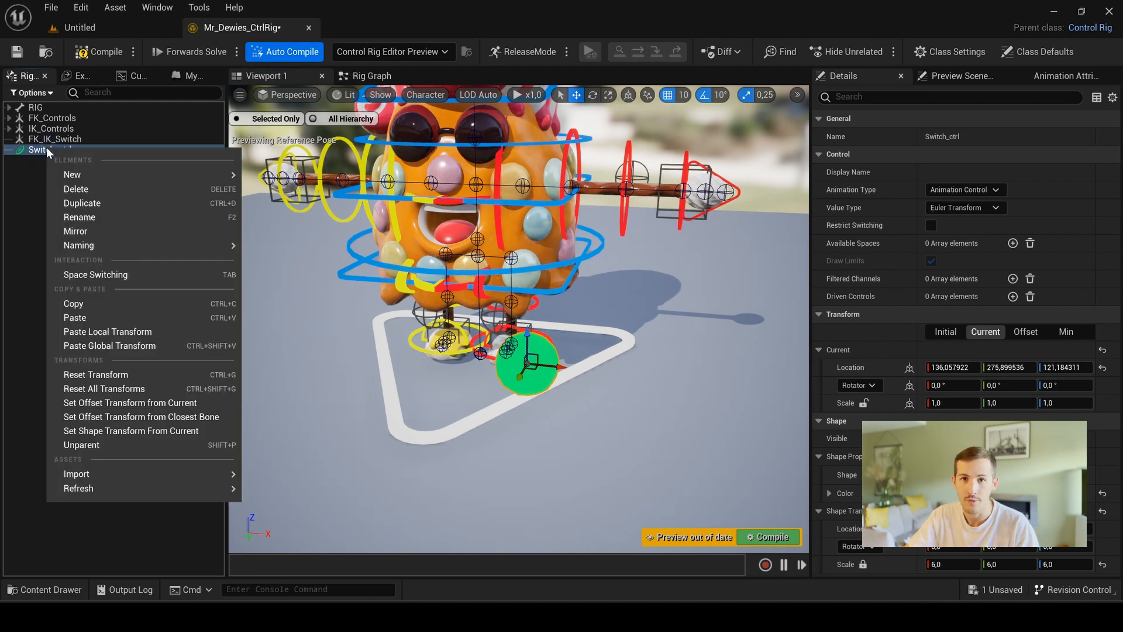
pyautogui.click(180, 405)
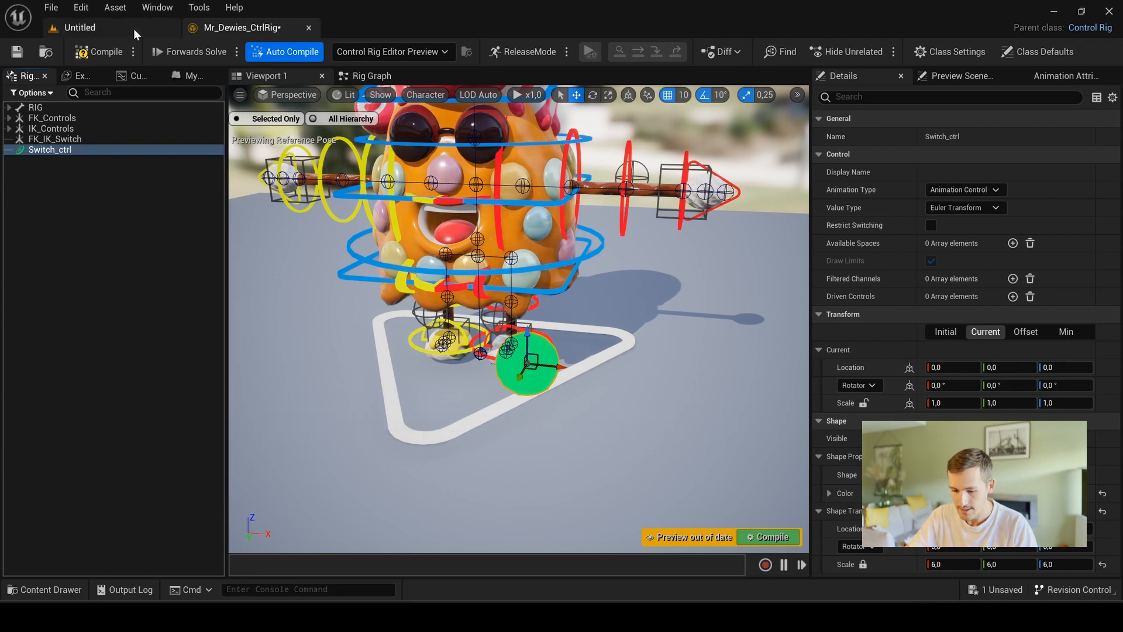
pyautogui.click(18, 55)
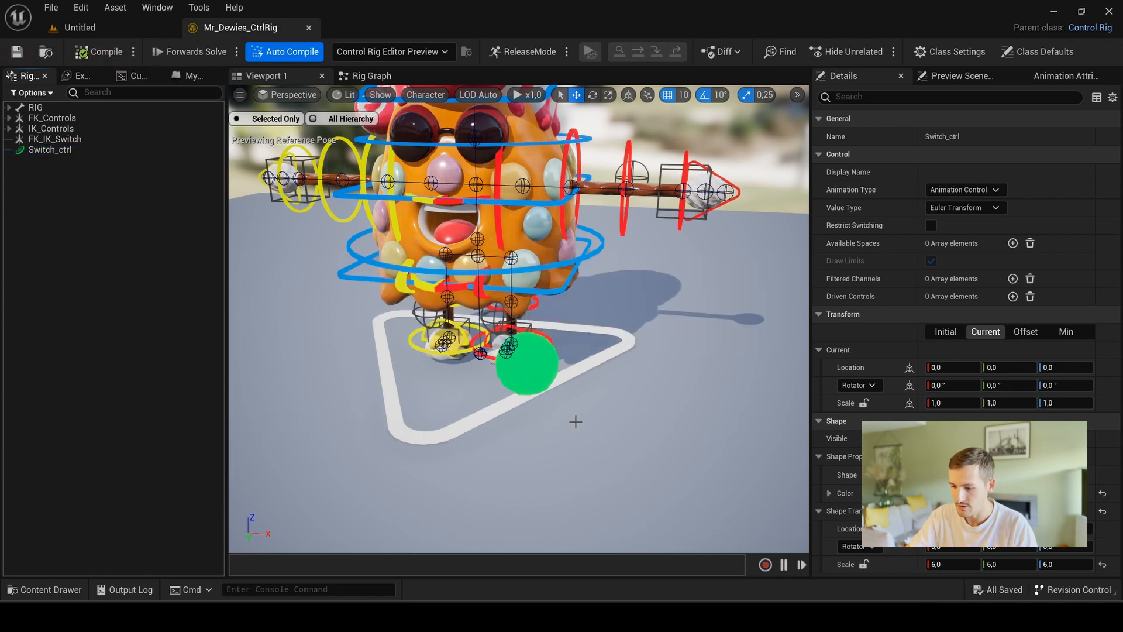
# - Change Switch_ctrl's Value Type to Float with X as its Primary Axis
pyautogui.click(532, 369)
pyautogui.keyDown('alt'); pyautogui.moveTo(665, 451); pyautogui.dragTo(688, 374); pyautogui.keyUp('alt')
pyautogui.keyDown('alt'); pyautogui.moveTo(687, 351); pyautogui.dragTo(696, 373, button='middle'); pyautogui.keyUp('alt')
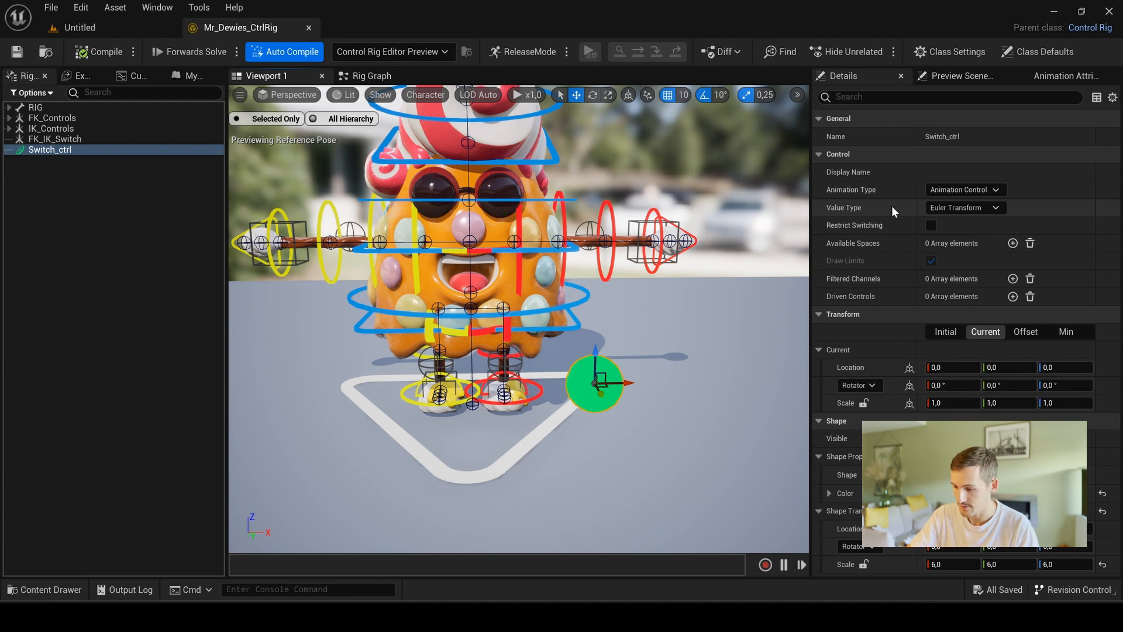
pyautogui.click(993, 208)
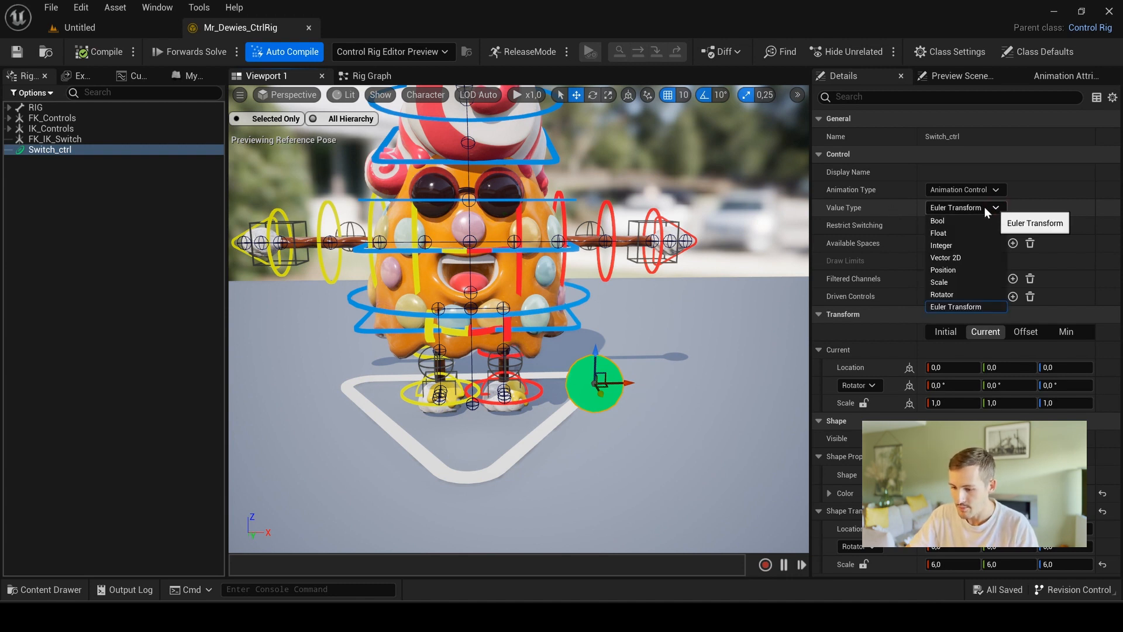
pyautogui.click(957, 232)
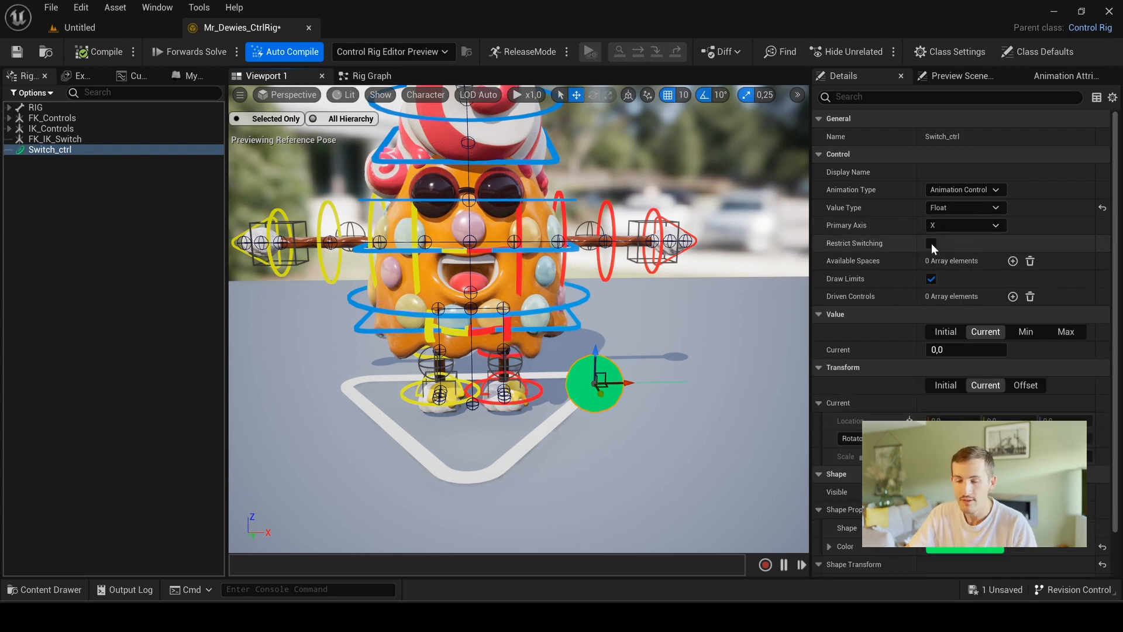
pyautogui.click(948, 236)
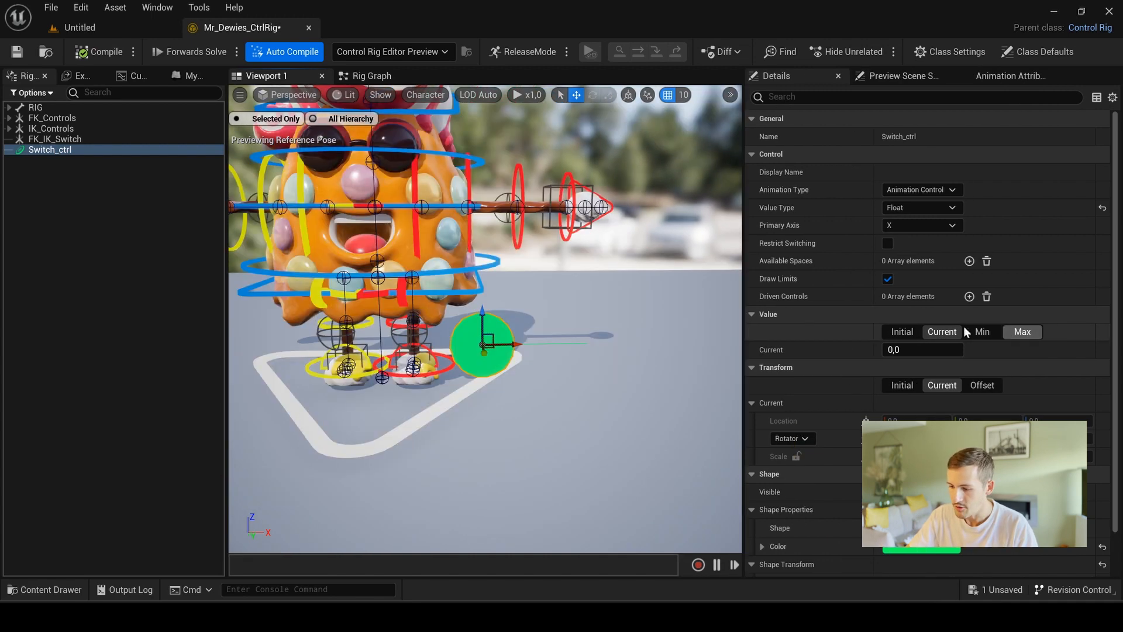
# - Set Switch_ctrl's maximum value to 50 and test its travel in the viewport
pyautogui.click(982, 331)
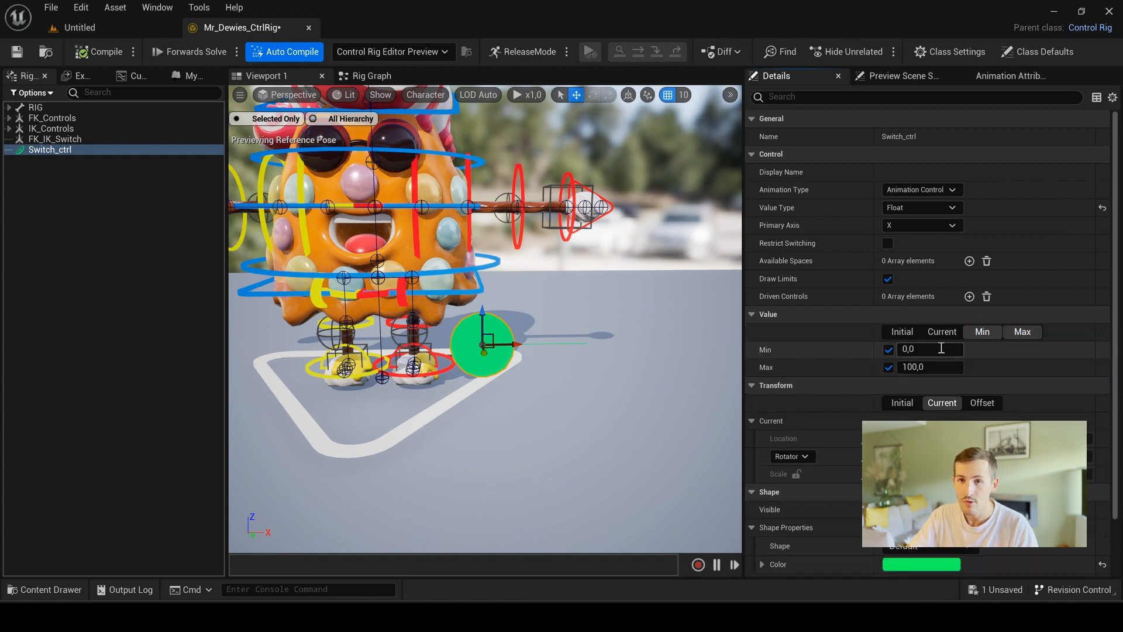
pyautogui.moveTo(511, 345)
pyautogui.mouseDown()
pyautogui.moveTo(656, 343)
pyautogui.moveTo(401, 334)
pyautogui.moveTo(699, 332)
pyautogui.moveTo(359, 333)
pyautogui.moveTo(682, 328)
pyautogui.moveTo(497, 332)
pyautogui.mouseUp()
pyautogui.click(949, 367)
pyautogui.write('50')
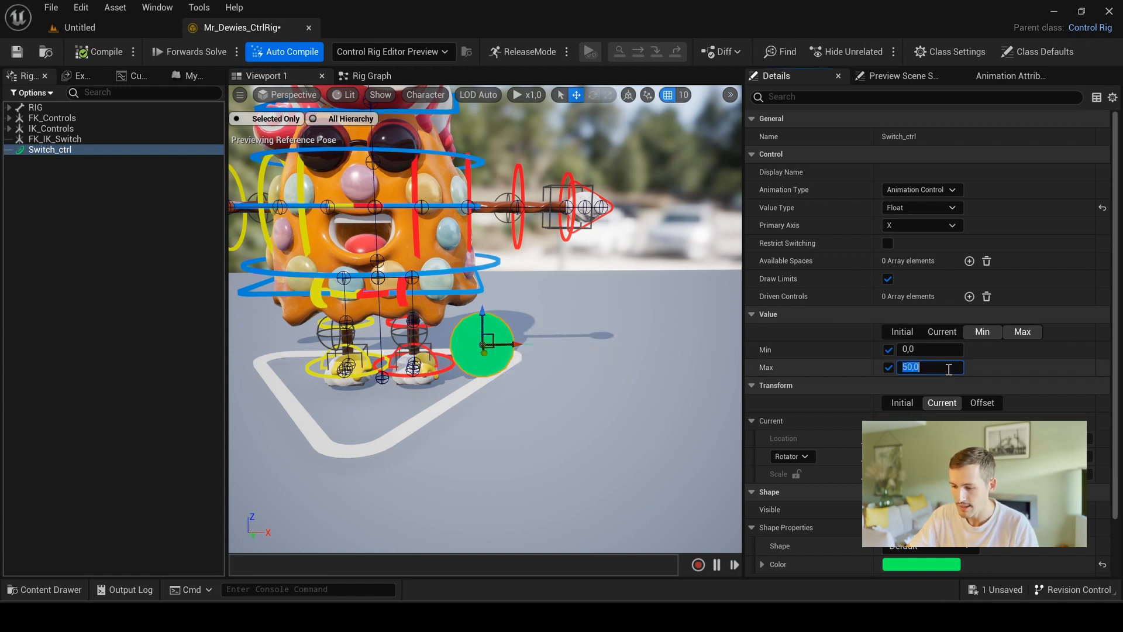
pyautogui.moveTo(483, 344)
pyautogui.mouseDown()
pyautogui.moveTo(666, 346)
pyautogui.moveTo(474, 346)
pyautogui.mouseUp()
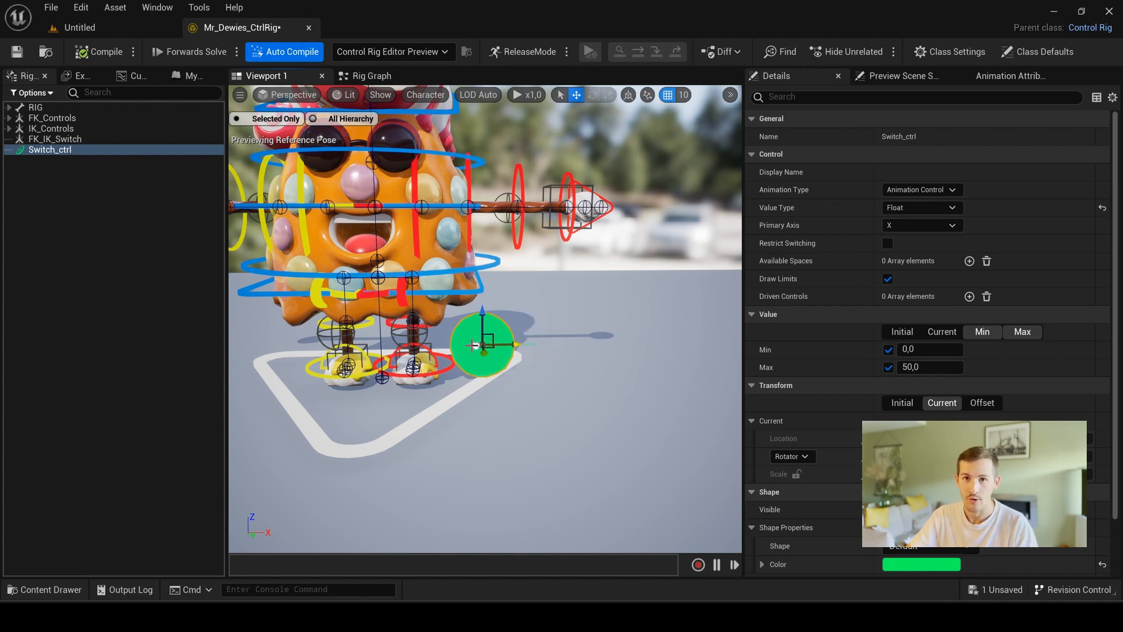
# - Disconnect Forwards Solve from the FK chain in the Rig Graph and move it farther left into empty space
pyautogui.click(369, 76)
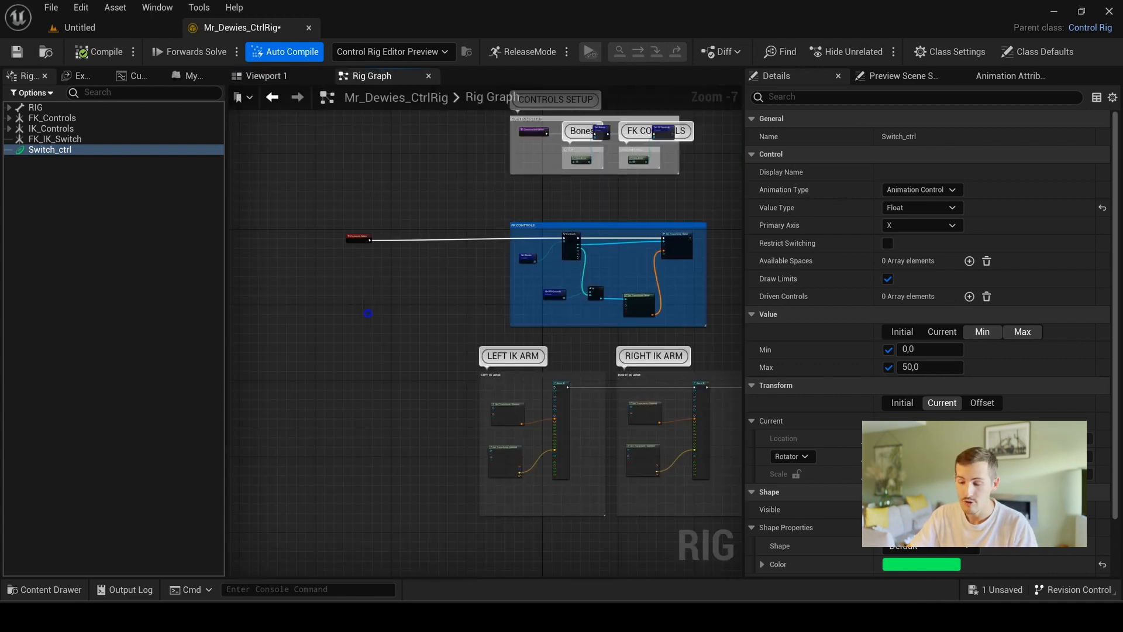
pyautogui.scroll(4, 496, 345)
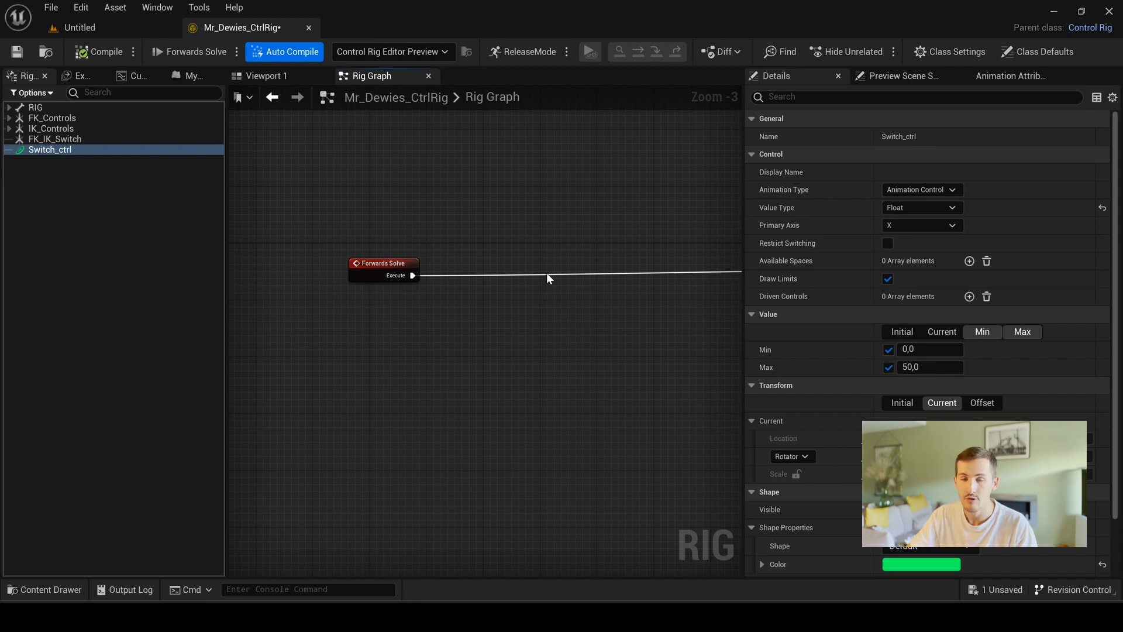
pyautogui.keyDown('alt'); pyautogui.click(546, 273); pyautogui.keyUp('alt')
pyautogui.moveTo(491, 363); pyautogui.dragTo(628, 393, button='right')
pyautogui.moveTo(529, 288); pyautogui.dragTo(400, 274)
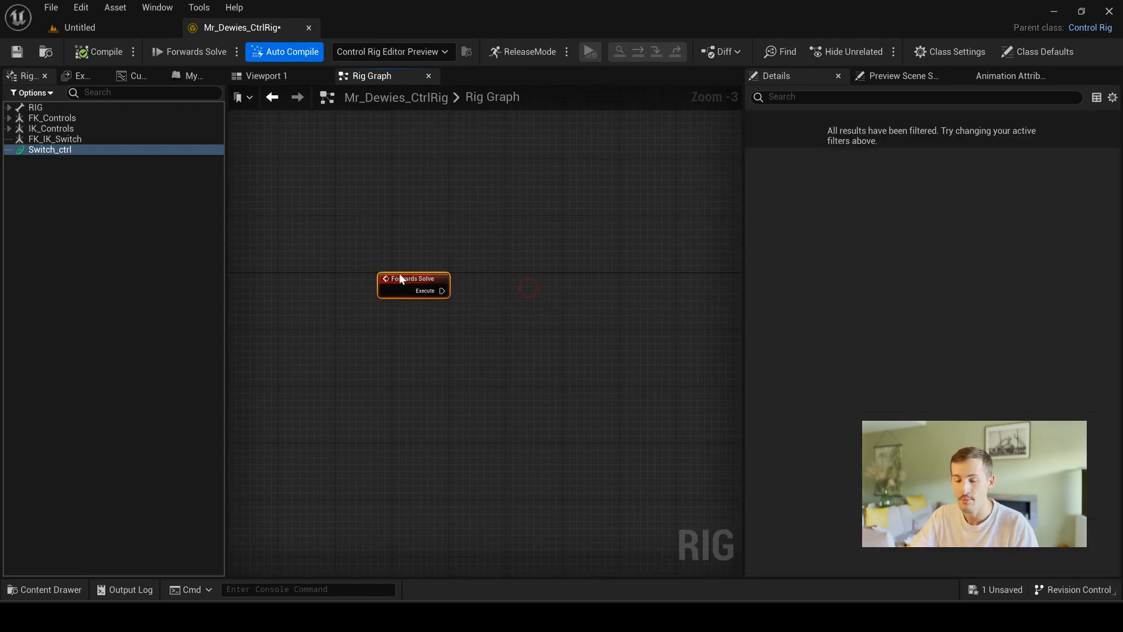
pyautogui.click(479, 327)
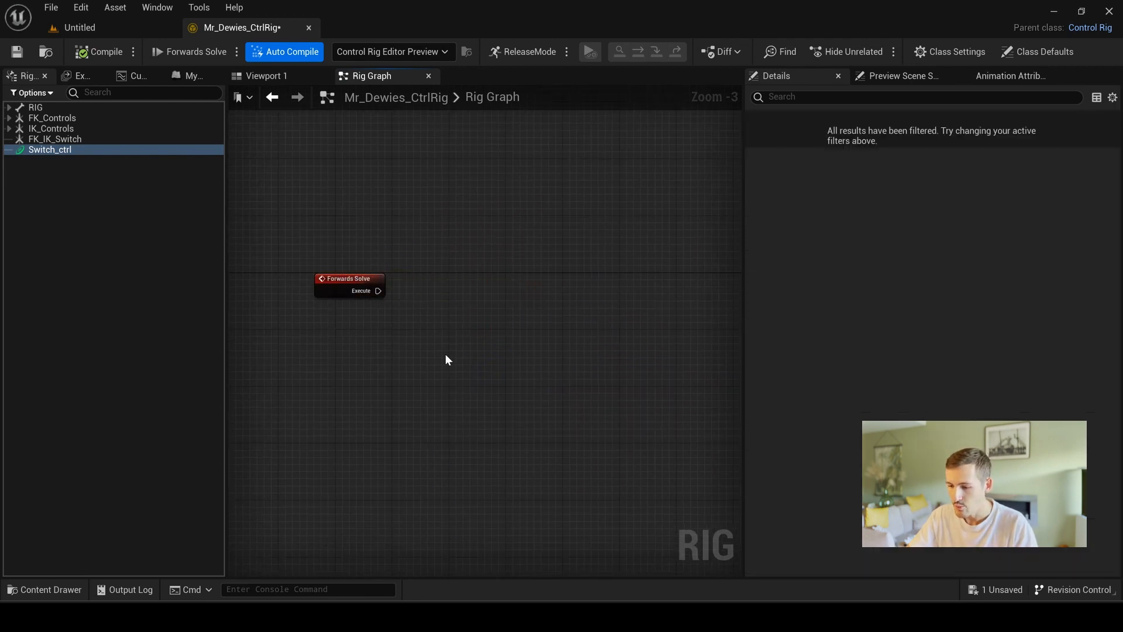
# - Add a Branch node to the right of Forwards Solve and align it with that node
pyautogui.moveTo(573, 380); pyautogui.dragTo(537, 374, button='right')
pyautogui.rightClick(505, 286)
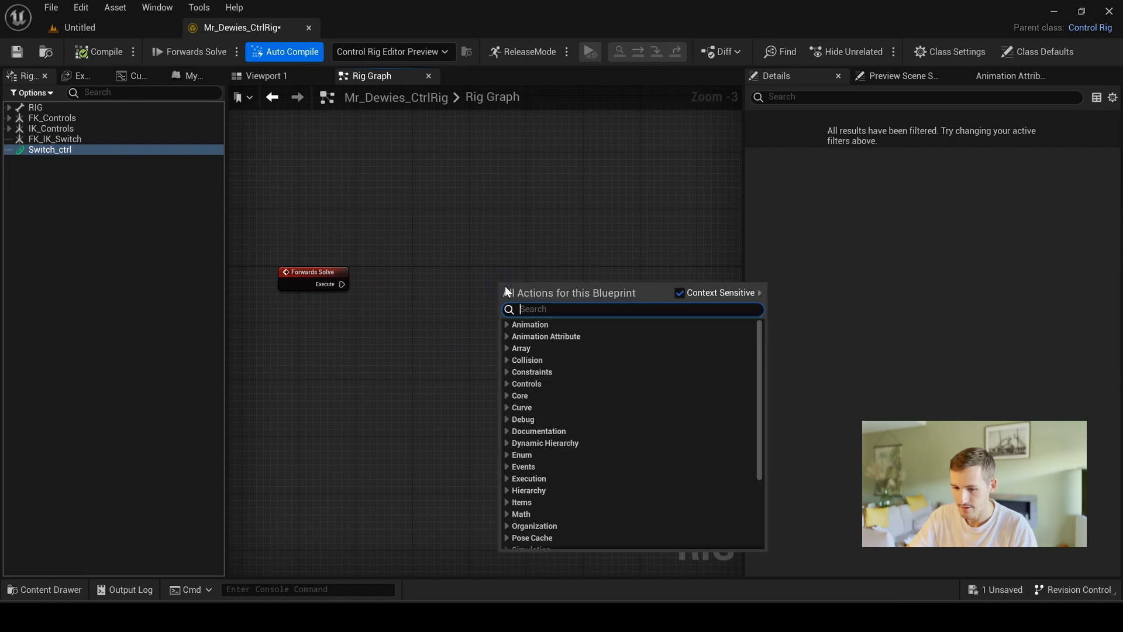
pyautogui.write('branch')
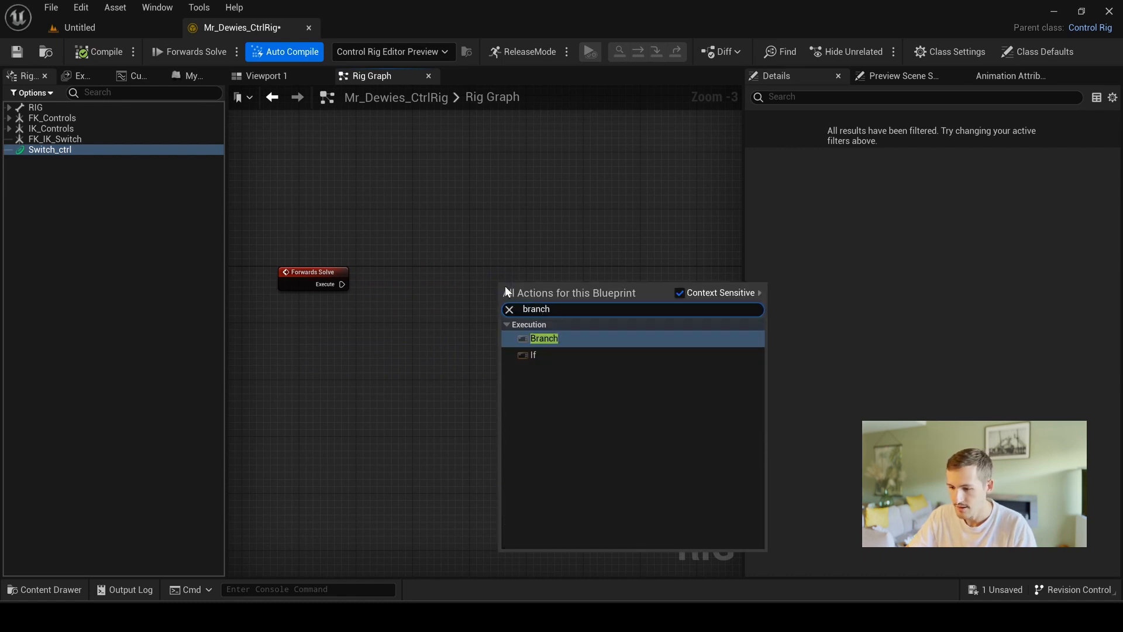
pyautogui.press('Return')
pyautogui.scroll(1, 535, 371)
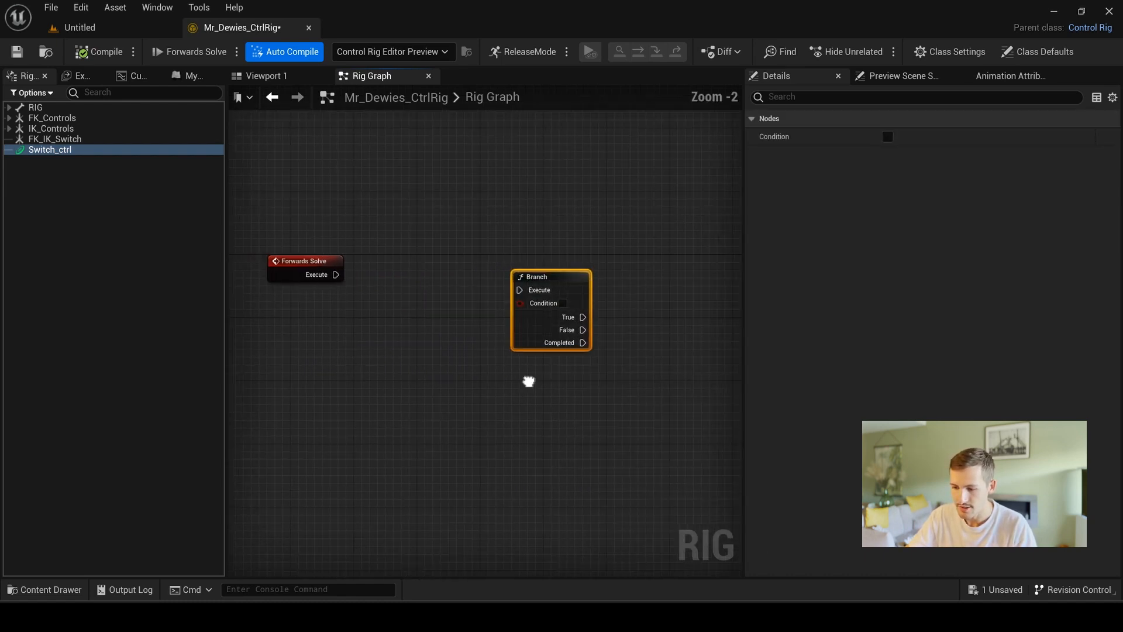
pyautogui.moveTo(528, 382); pyautogui.dragTo(587, 356, button='right')
pyautogui.moveTo(608, 255); pyautogui.dragTo(600, 240)
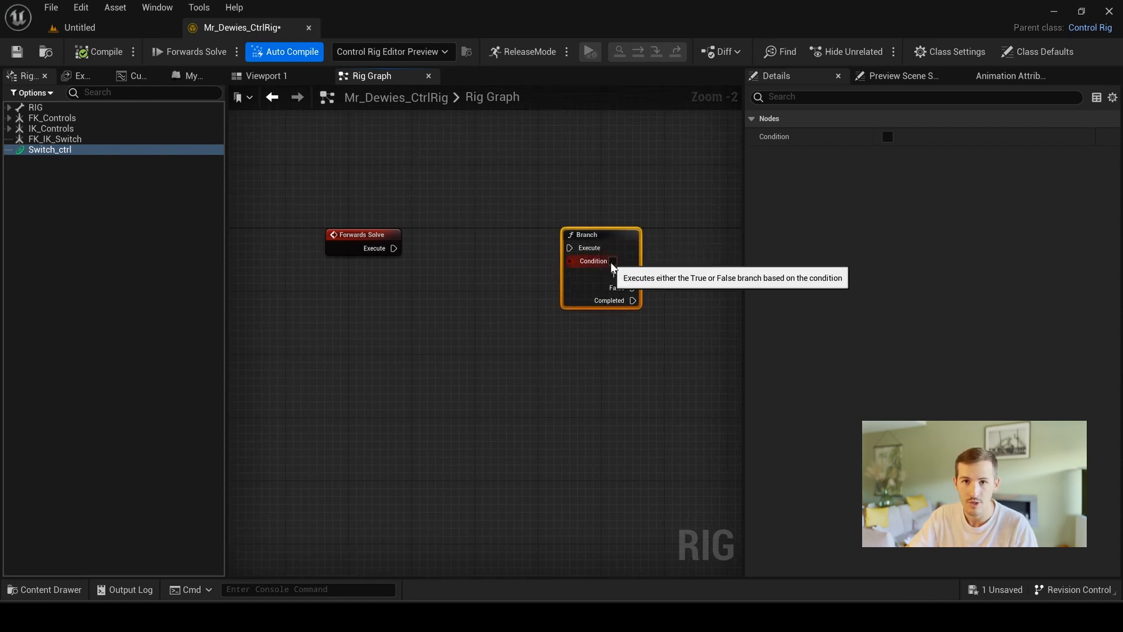
# - Add a Get Control Float node for Switch_ctrl and place it below and left of Forwards Solve
pyautogui.moveTo(47, 150); pyautogui.dragTo(321, 346)
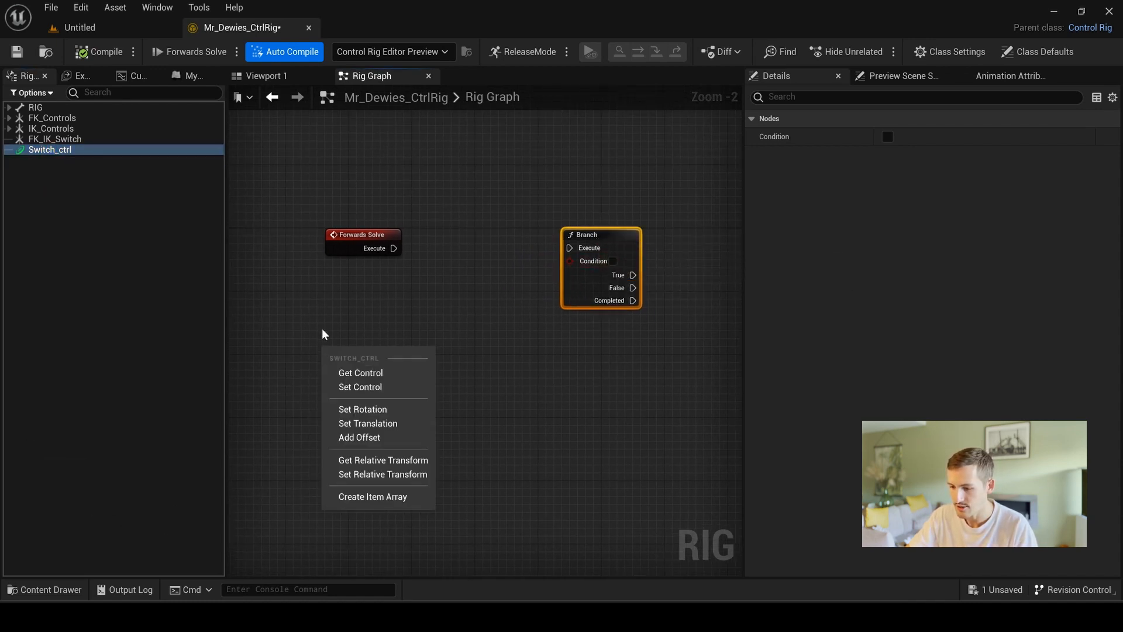
pyautogui.click(375, 373)
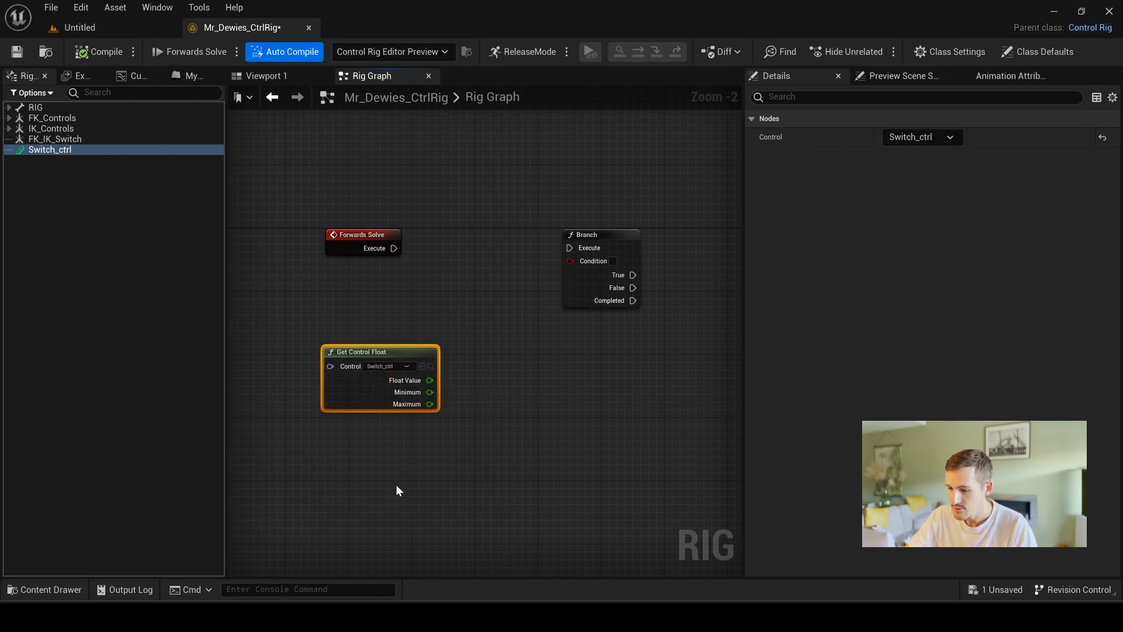
pyautogui.moveTo(407, 476); pyautogui.dragTo(463, 483, button='right')
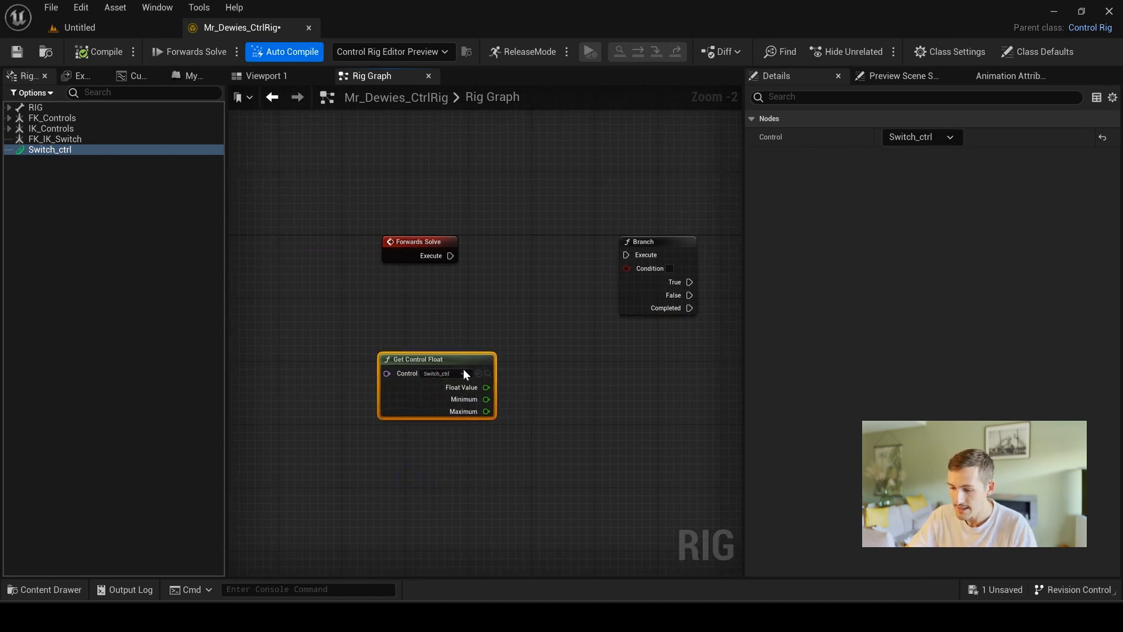
pyautogui.moveTo(438, 356); pyautogui.dragTo(340, 339)
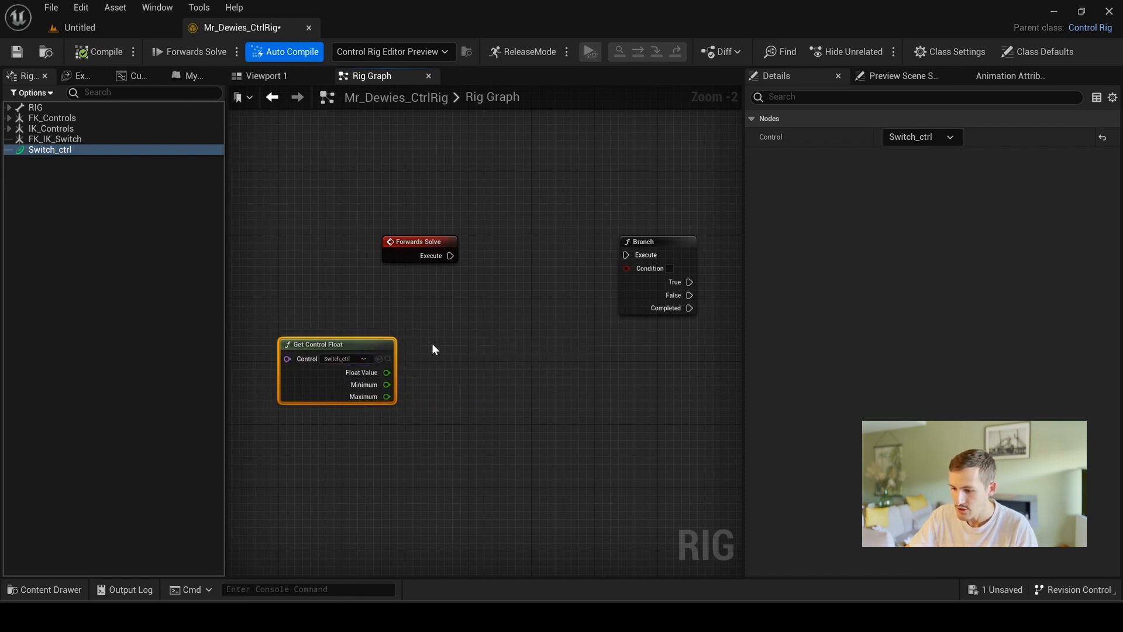
# - Add a Remap node to the right of the Get Control Float node and align it with that node
pyautogui.moveTo(433, 347); pyautogui.dragTo(599, 496)
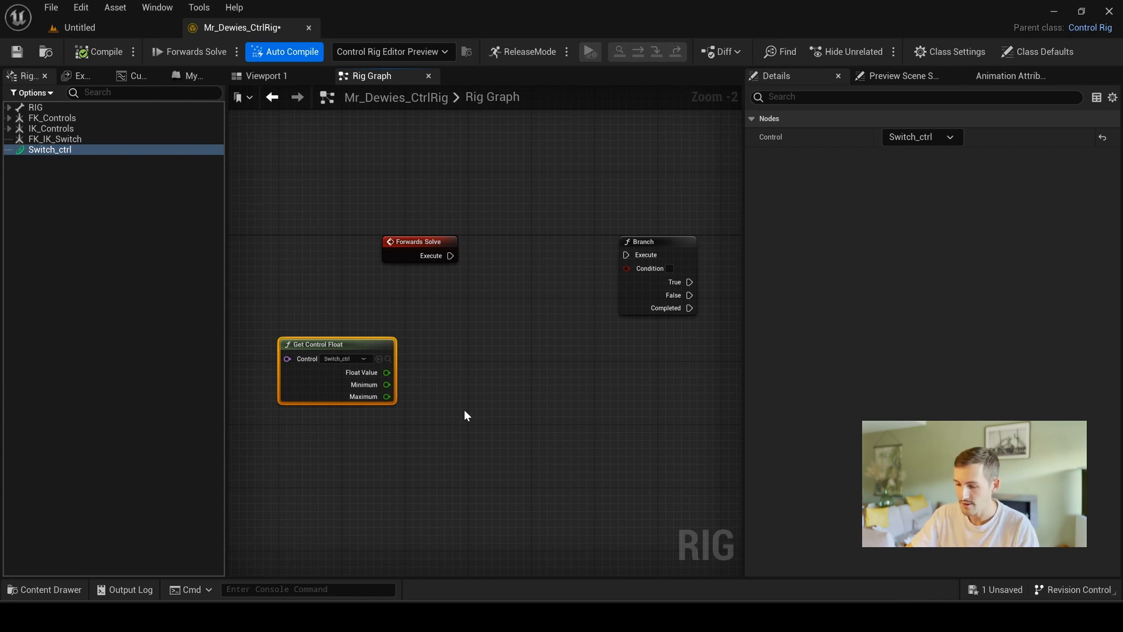
pyautogui.click(455, 368)
pyautogui.rightClick(456, 363)
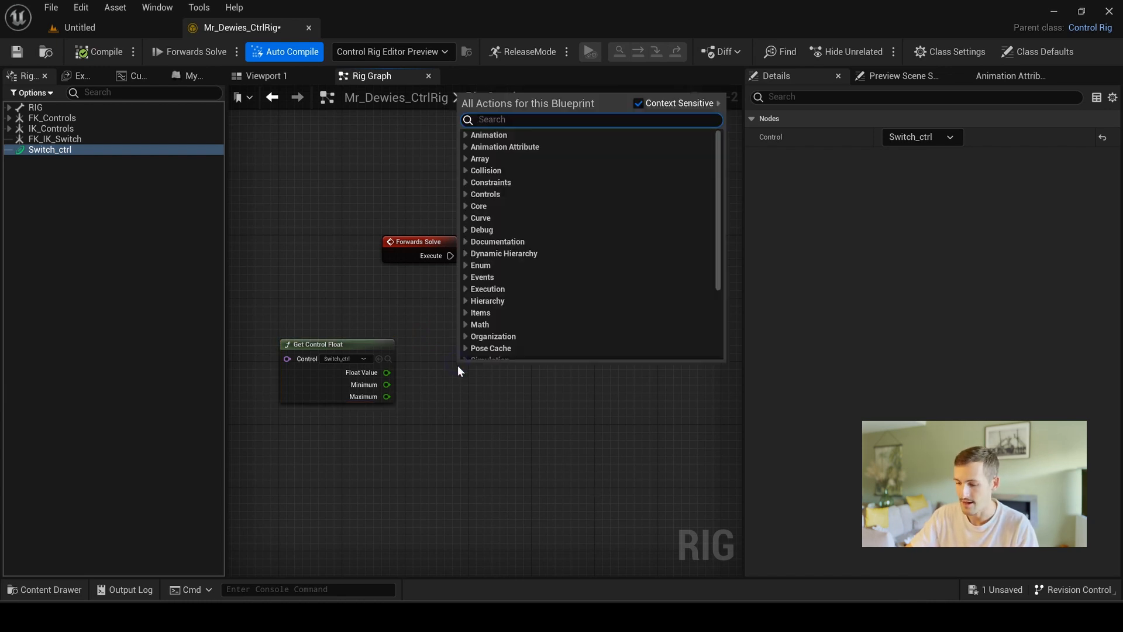
pyautogui.write('remap')
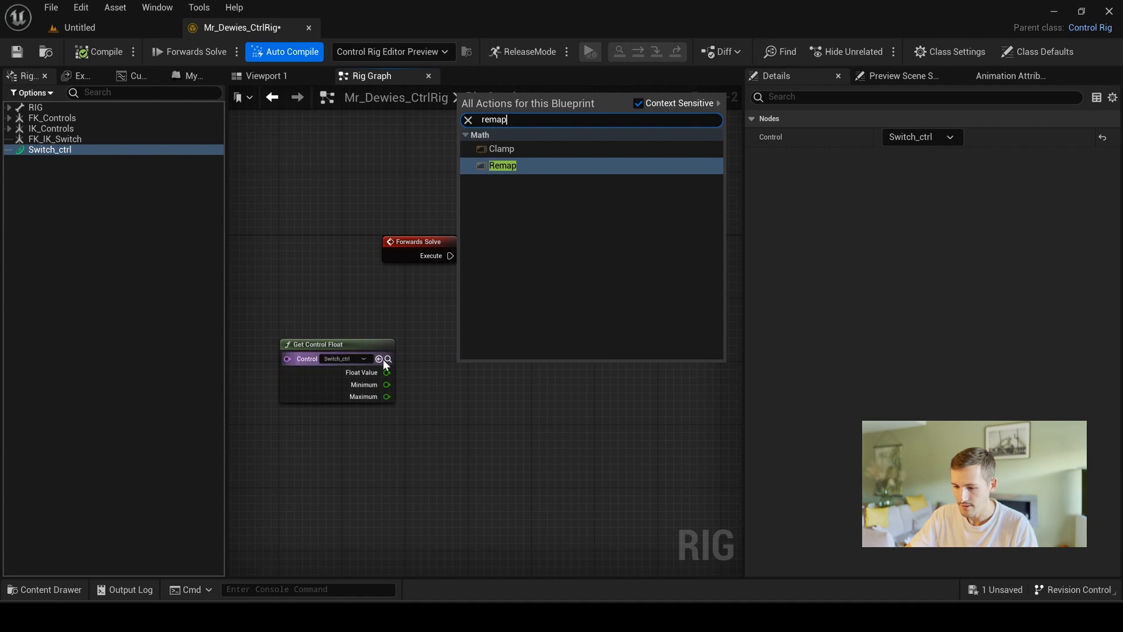
pyautogui.click(537, 170)
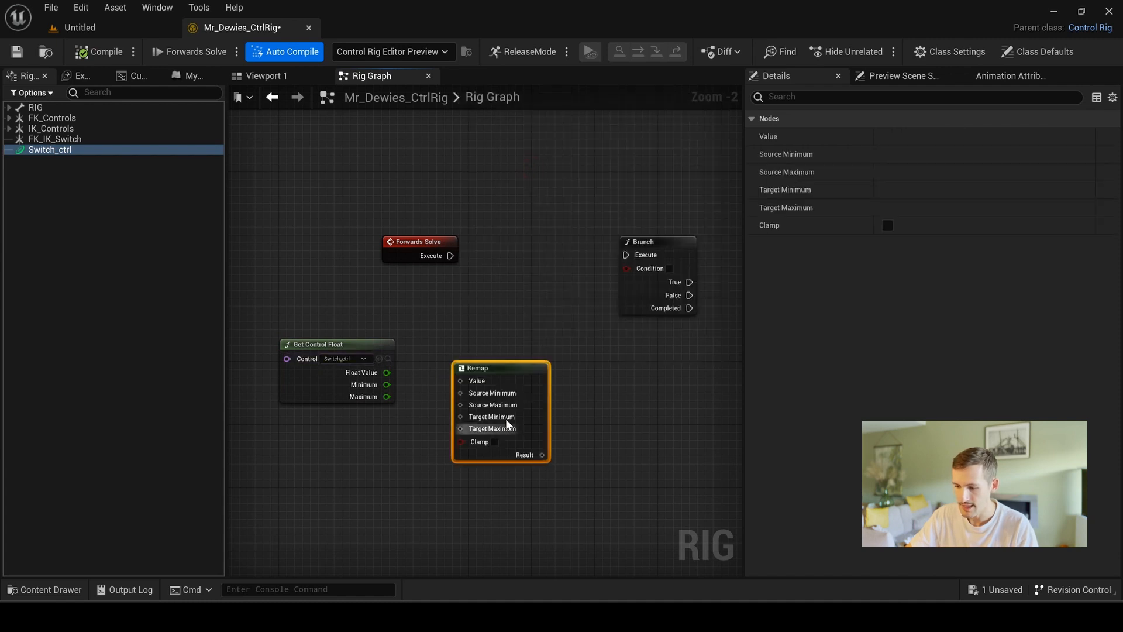
pyautogui.moveTo(499, 367); pyautogui.dragTo(478, 345)
# - Connect Get Control Float's Float Value, Minimum and Maximum to Remap's Value, Source Minimum and Source Maximum
pyautogui.moveTo(424, 388); pyautogui.dragTo(432, 347, button='right')
pyautogui.scroll(1, 432, 346)
pyautogui.moveTo(492, 295); pyautogui.dragTo(491, 314)
pyautogui.moveTo(386, 328); pyautogui.dragTo(455, 329)
pyautogui.moveTo(386, 343); pyautogui.dragTo(455, 342)
pyautogui.moveTo(386, 356); pyautogui.dragTo(456, 356)
# - Add an Is Nearly Equal node fed by Remap's Result and set its Tolerance to 0,1
pyautogui.moveTo(630, 421); pyautogui.dragTo(552, 406, button='right')
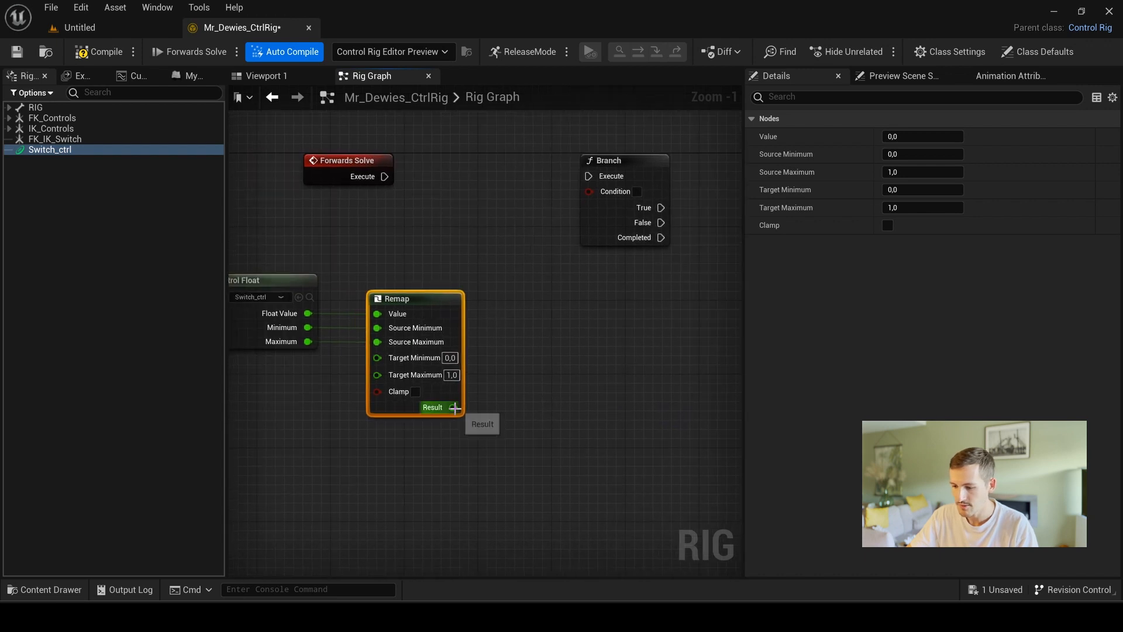
pyautogui.moveTo(453, 408); pyautogui.dragTo(528, 355)
pyautogui.write('is ne')
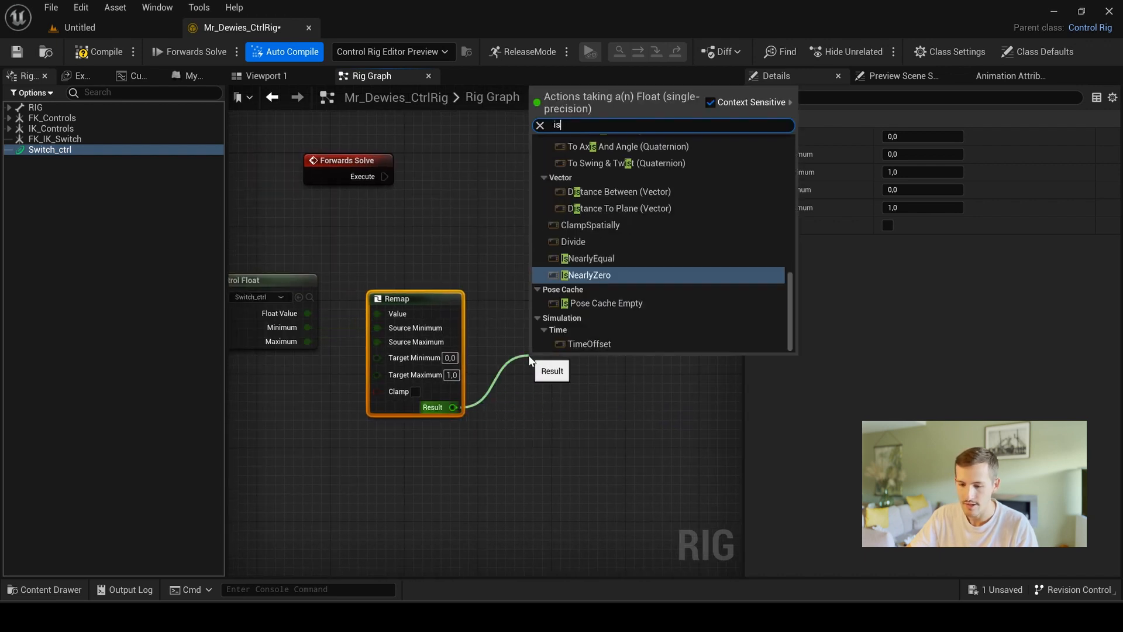
pyautogui.click(619, 258)
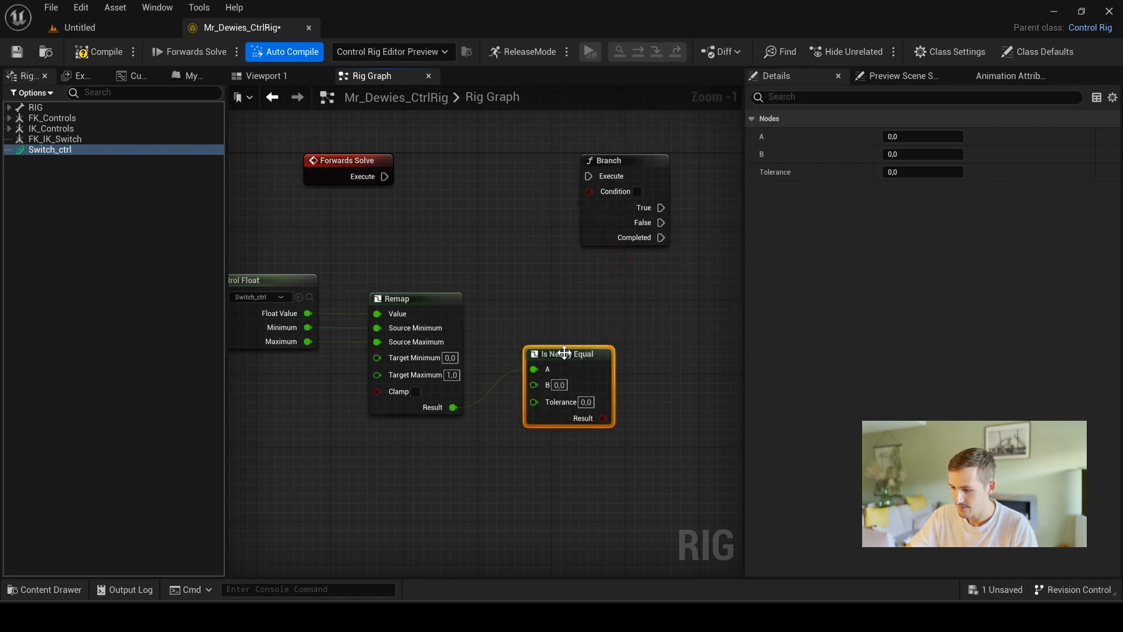
pyautogui.write('0,1')
pyautogui.press('Return')
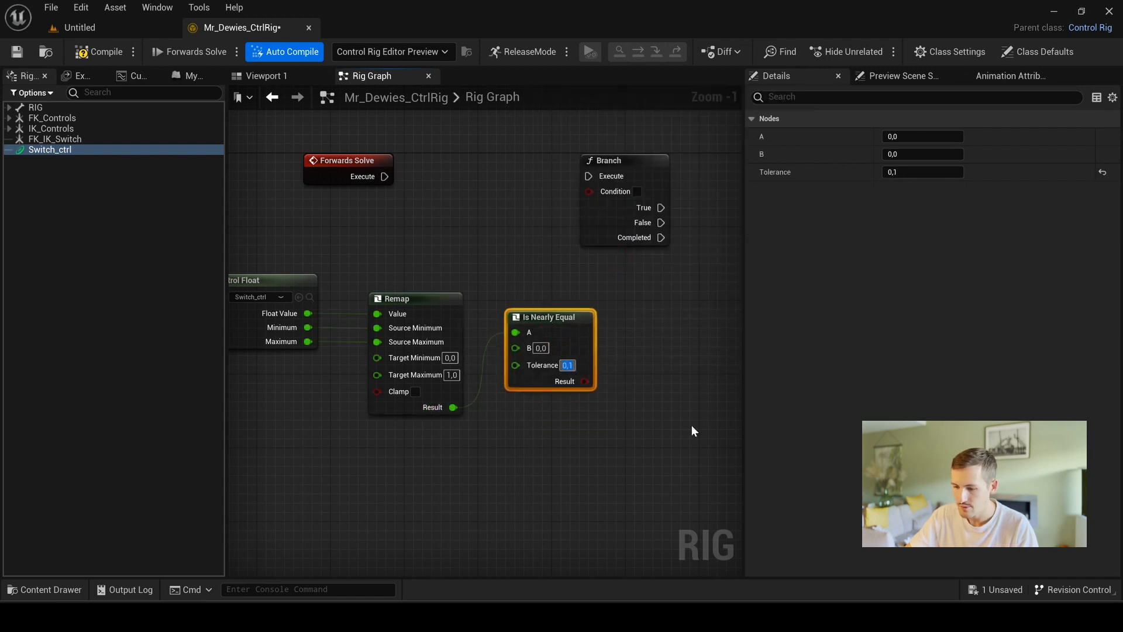
pyautogui.click(658, 437)
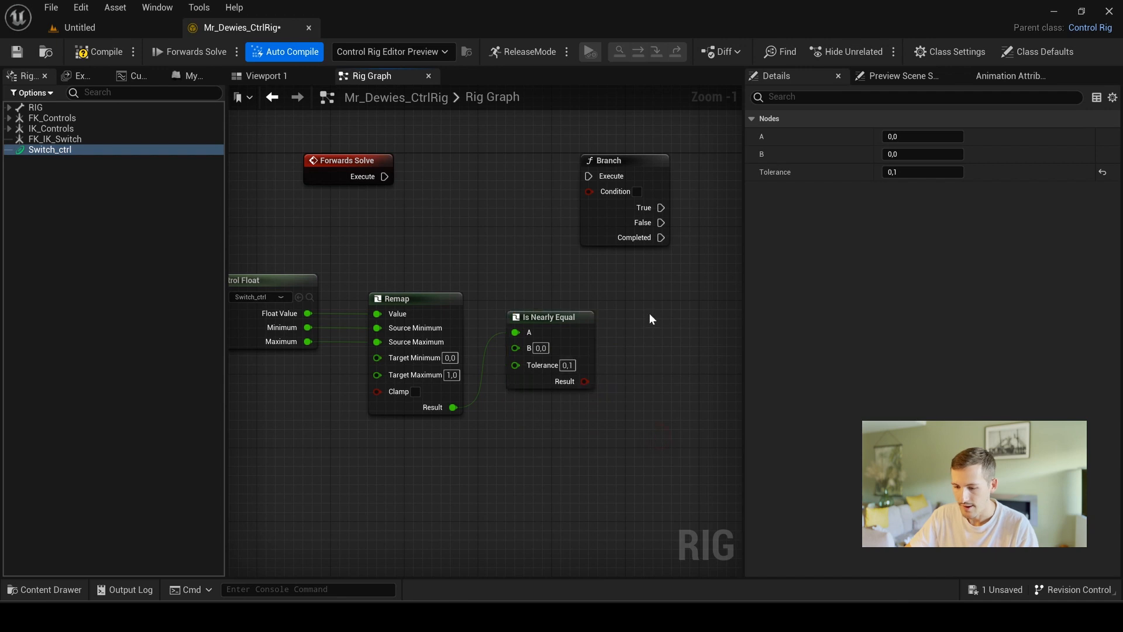
# - Connect Is Nearly Equal's Result to the Branch Condition and Forwards Solve to the Branch Execute input
pyautogui.moveTo(649, 314); pyautogui.dragTo(539, 324, button='right')
pyautogui.moveTo(474, 392); pyautogui.dragTo(473, 200)
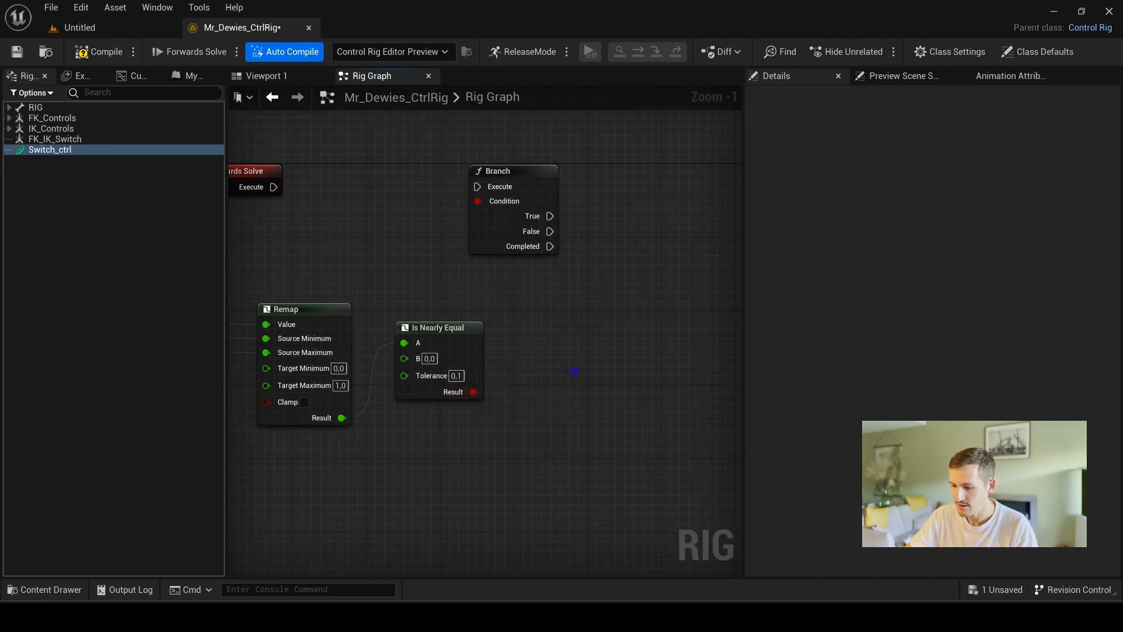
pyautogui.moveTo(575, 371); pyautogui.dragTo(602, 388, button='right')
pyautogui.moveTo(302, 205); pyautogui.dragTo(505, 205)
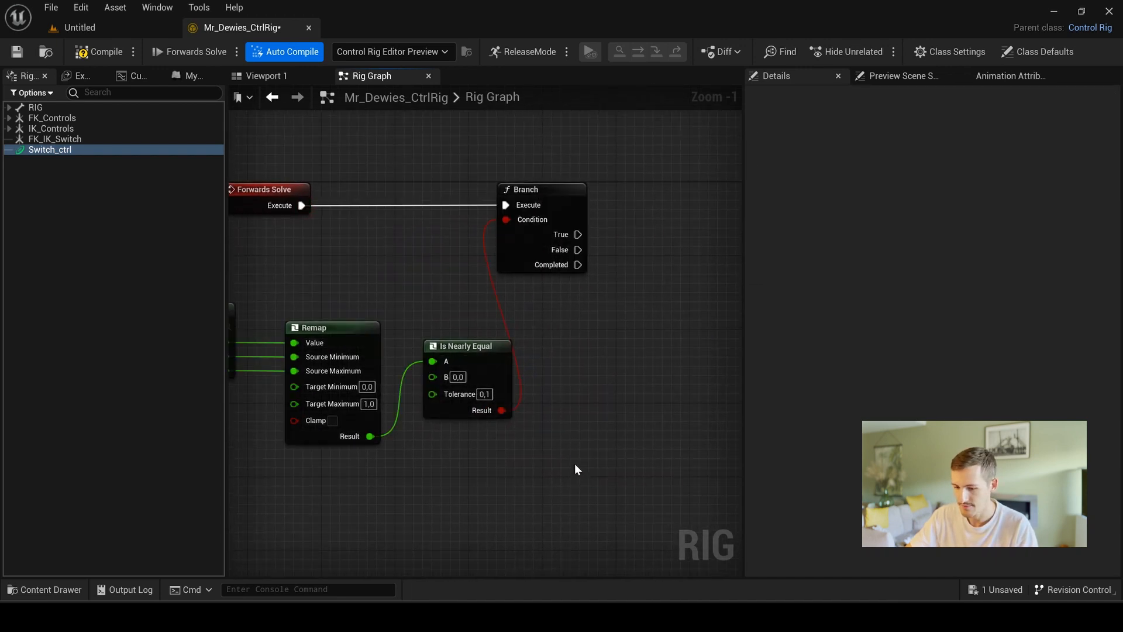
# - Move the Forwards Solve, Branch, Get Control Float, Remap and Is Nearly Equal nodes together farther left of the FK and IK groups
pyautogui.scroll(-5, 402, 299)
pyautogui.moveTo(637, 291); pyautogui.dragTo(725, 321)
pyautogui.moveTo(724, 321); pyautogui.dragTo(584, 164, button='right')
pyautogui.moveTo(257, 375); pyautogui.dragTo(877, 205)
pyautogui.click(408, 471)
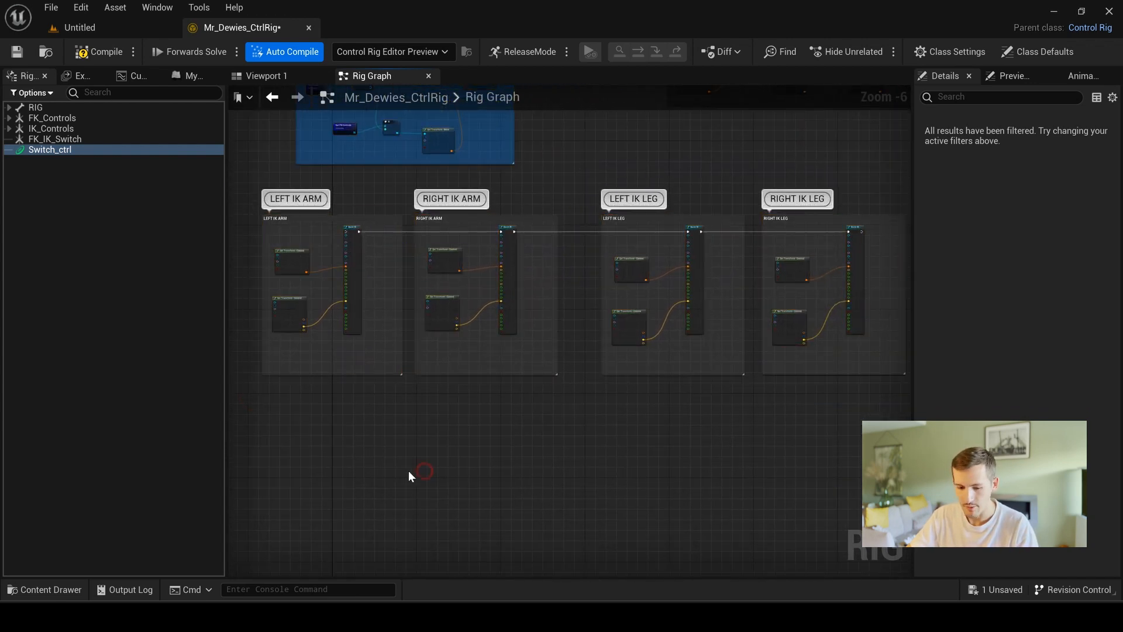
pyautogui.moveTo(301, 418); pyautogui.dragTo(742, 536, button='right')
pyautogui.scroll(2, 731, 556)
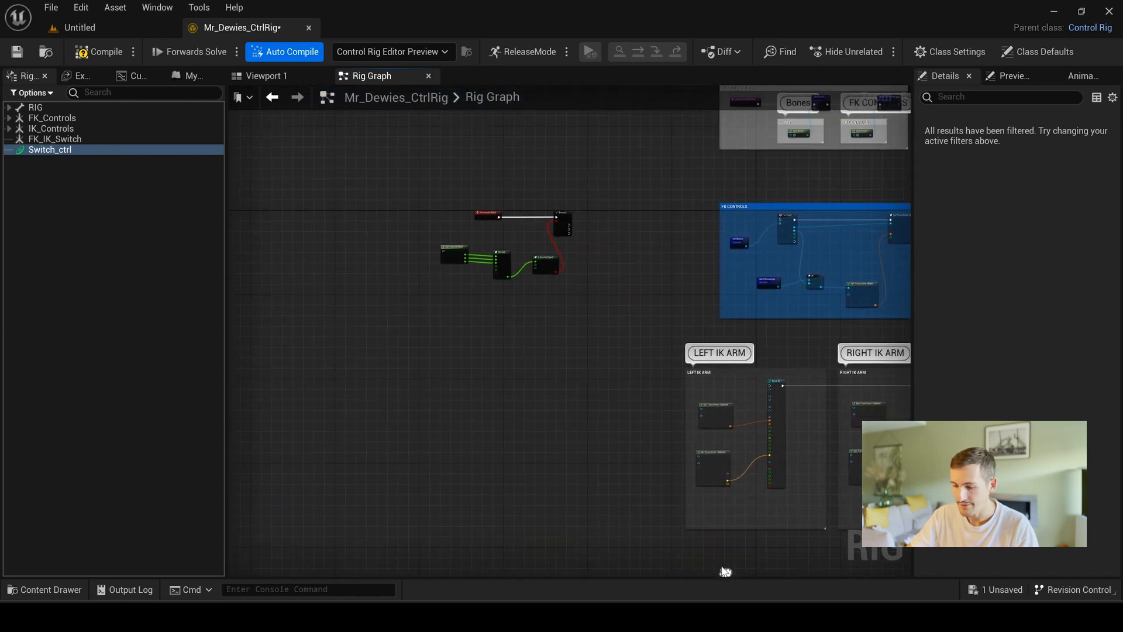
pyautogui.moveTo(676, 313); pyautogui.dragTo(720, 438, button='right')
pyautogui.moveTo(720, 434); pyautogui.dragTo(345, 218)
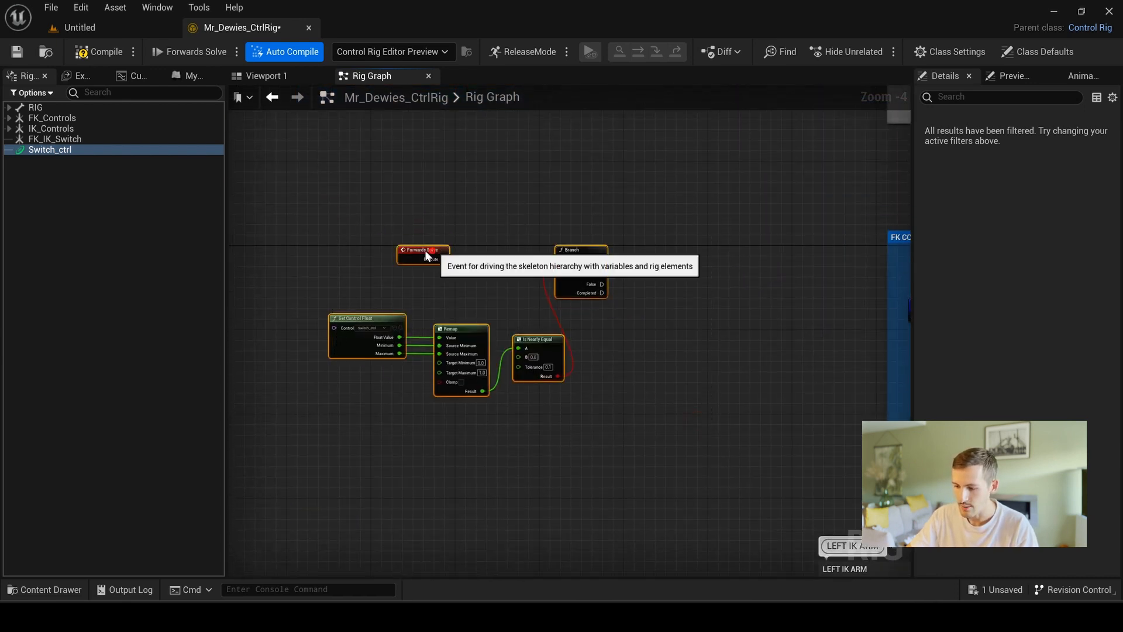
pyautogui.moveTo(425, 250); pyautogui.dragTo(325, 262)
pyautogui.click(654, 291)
pyautogui.moveTo(654, 291); pyautogui.dragTo(569, 299, button='right')
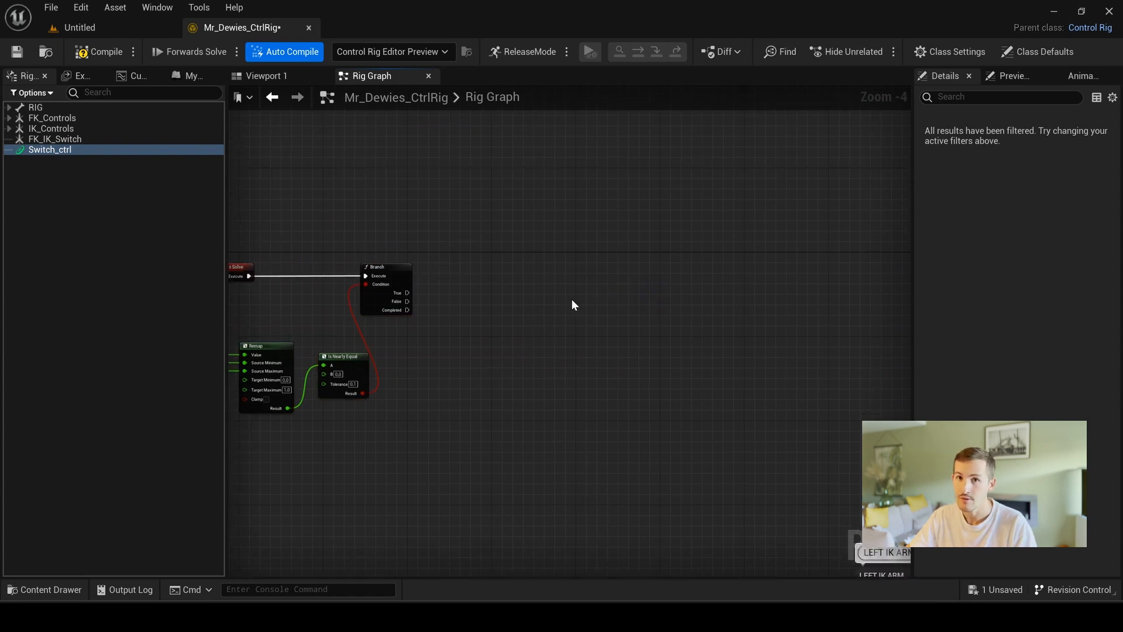
# - Add a HideControls function node to the right of the Branch node
pyautogui.scroll(2, 598, 302)
pyautogui.rightClick(452, 237)
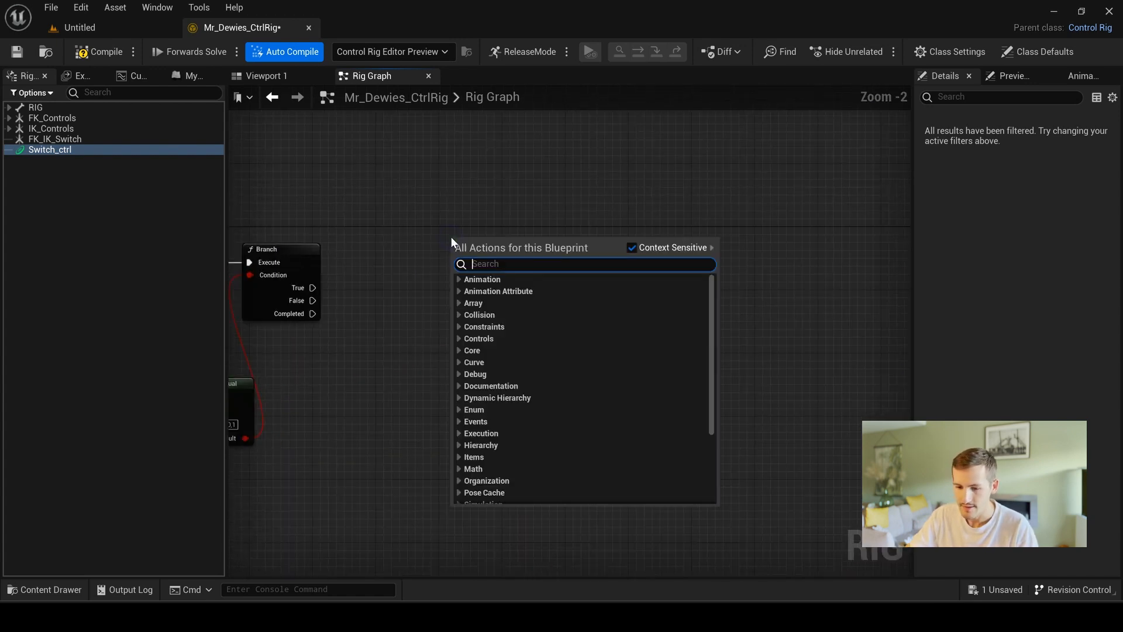
pyautogui.write('hide')
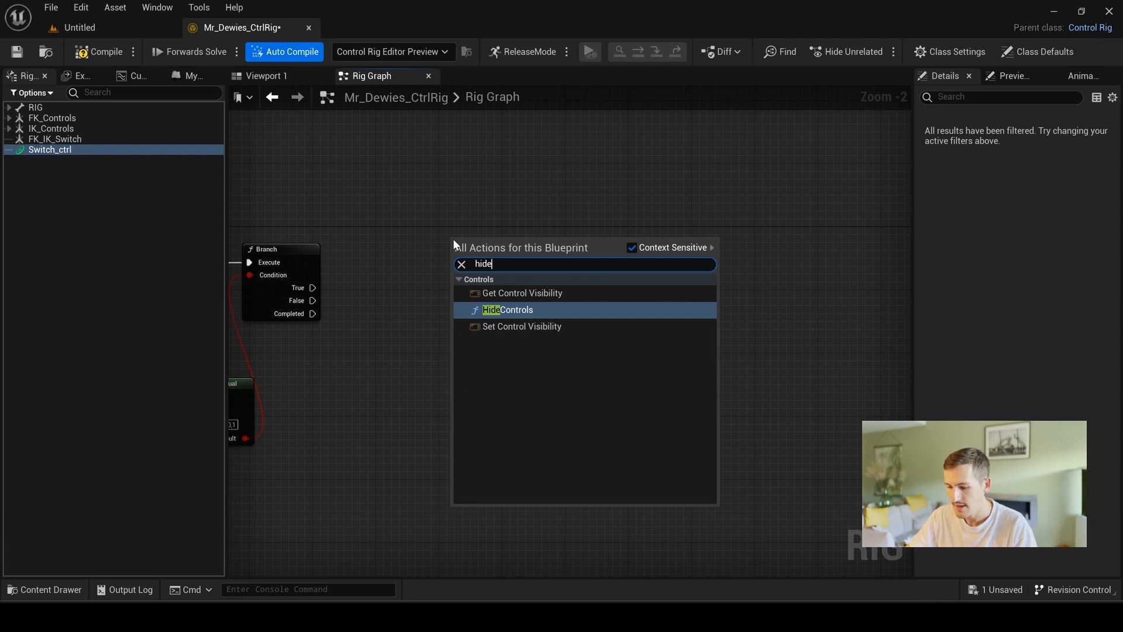
pyautogui.write(' controls')
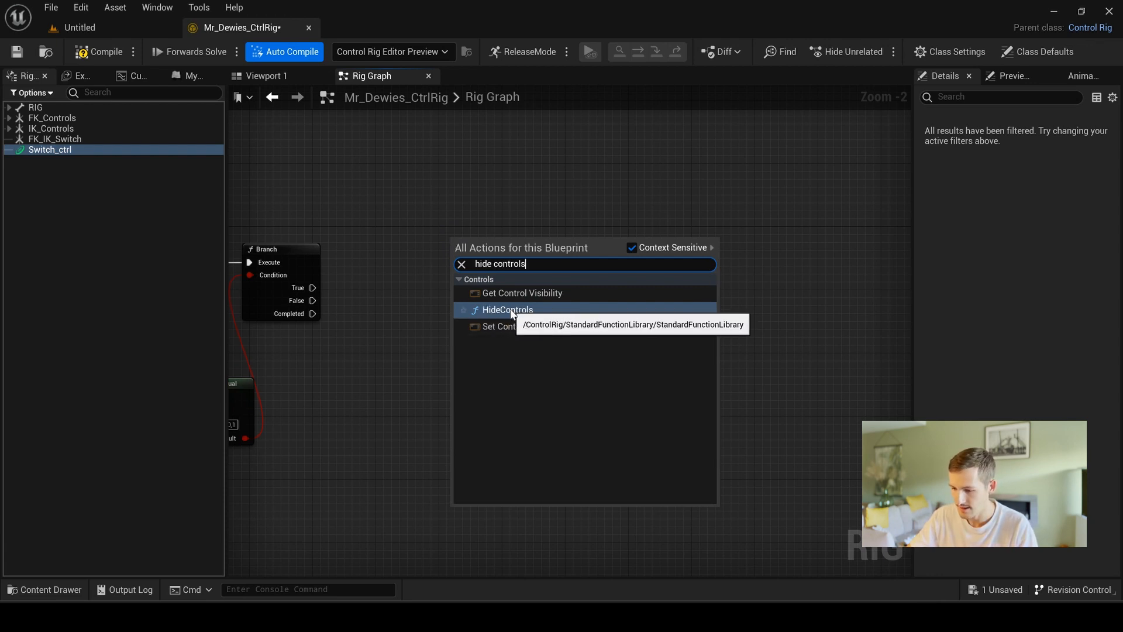
pyautogui.click(510, 311)
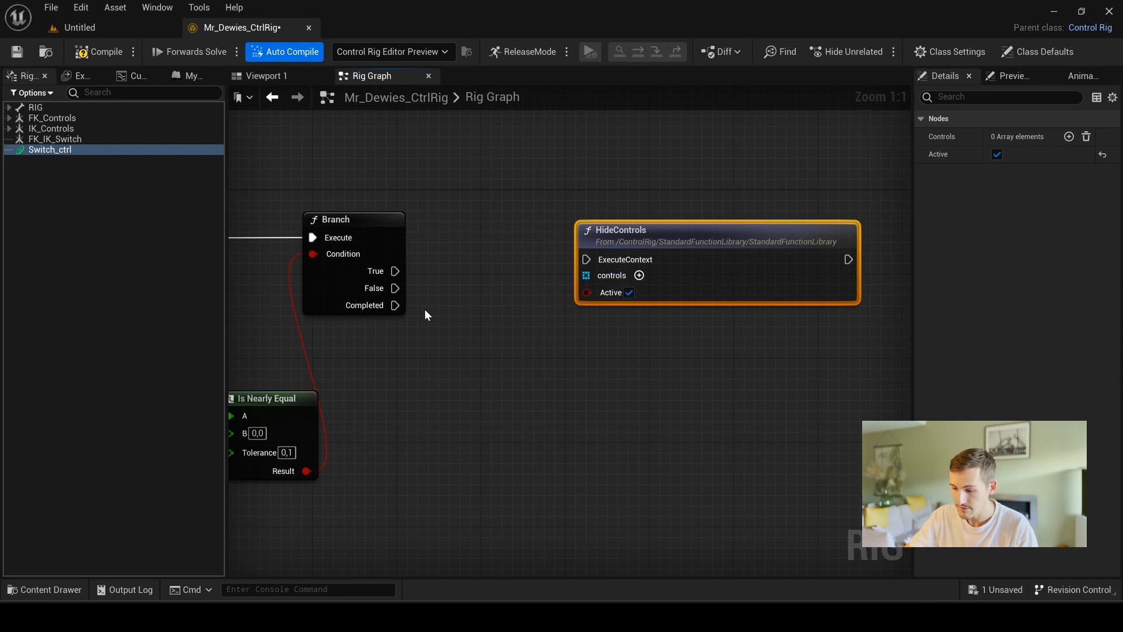
# - Feed a Get FK Controls variable node into HideControls' controls input and connect the Branch's True output to HideControls
pyautogui.click(186, 78)
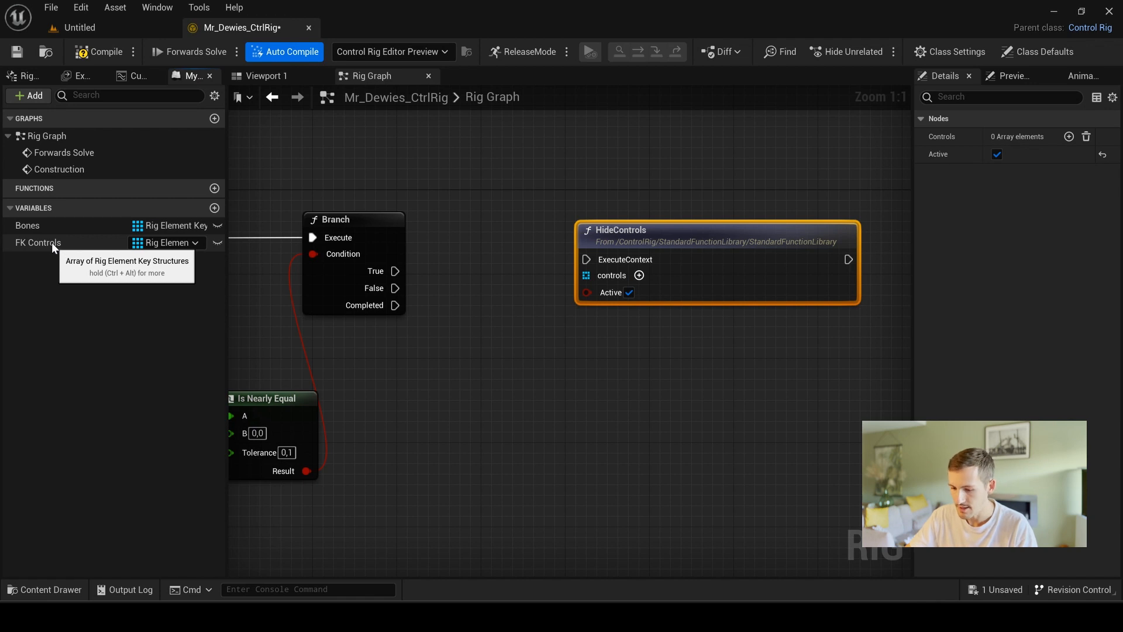
pyautogui.moveTo(51, 243); pyautogui.dragTo(455, 349)
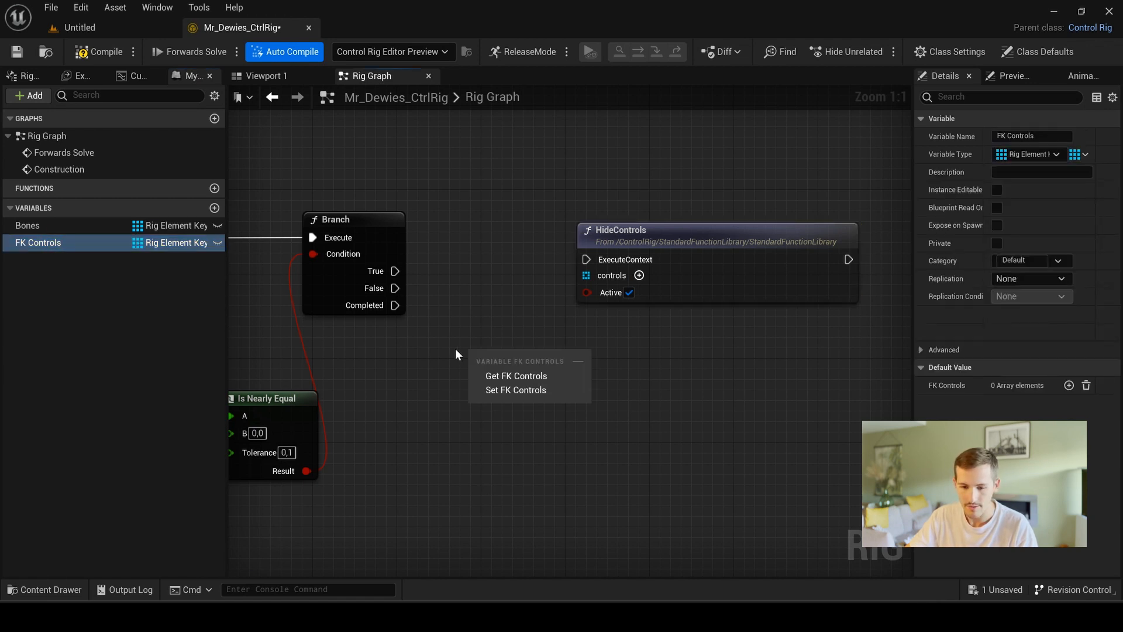
pyautogui.click(517, 375)
pyautogui.moveTo(533, 364); pyautogui.dragTo(608, 276)
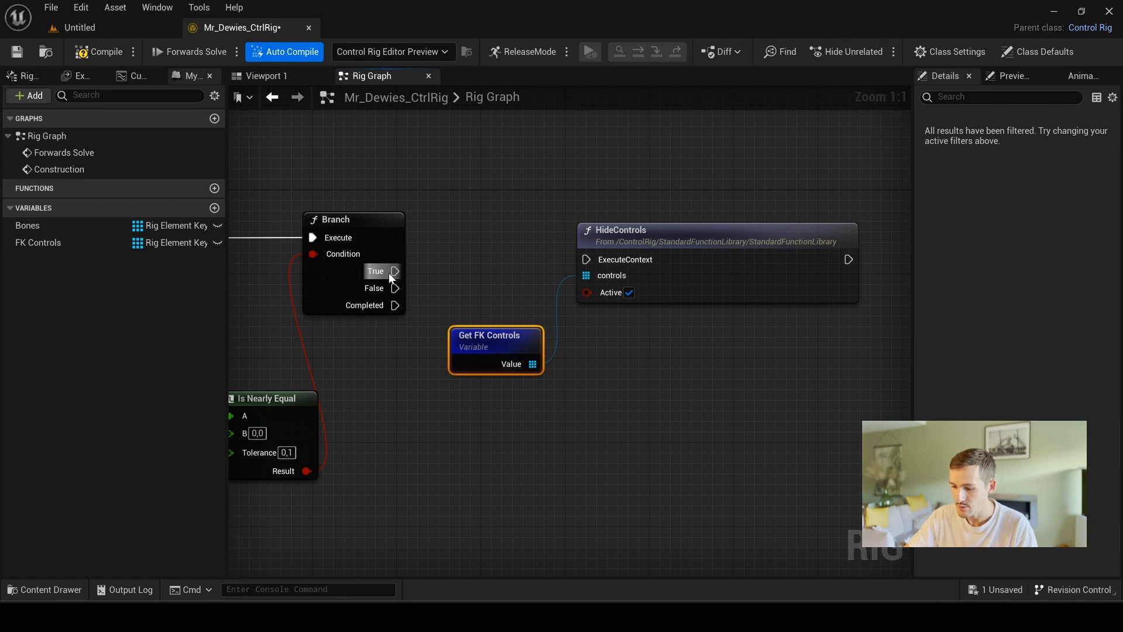
pyautogui.moveTo(389, 272); pyautogui.dragTo(586, 260)
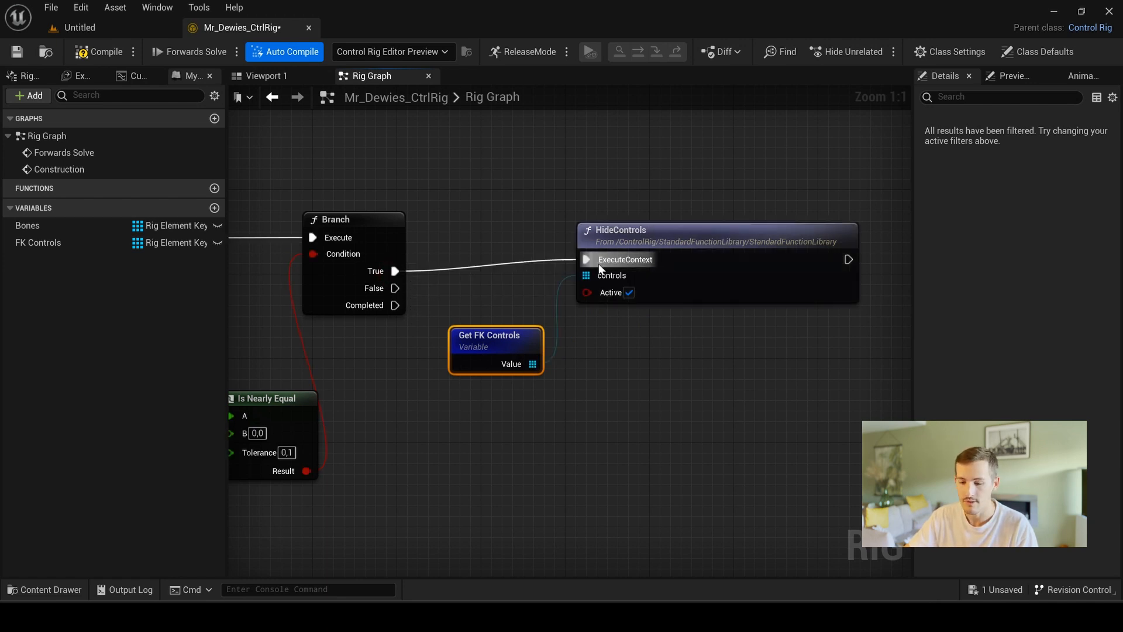
# - Duplicate HideControls, chain the copy after the first one and turn off Active on the copy
pyautogui.click(688, 232)
pyautogui.scroll(-2, 671, 244)
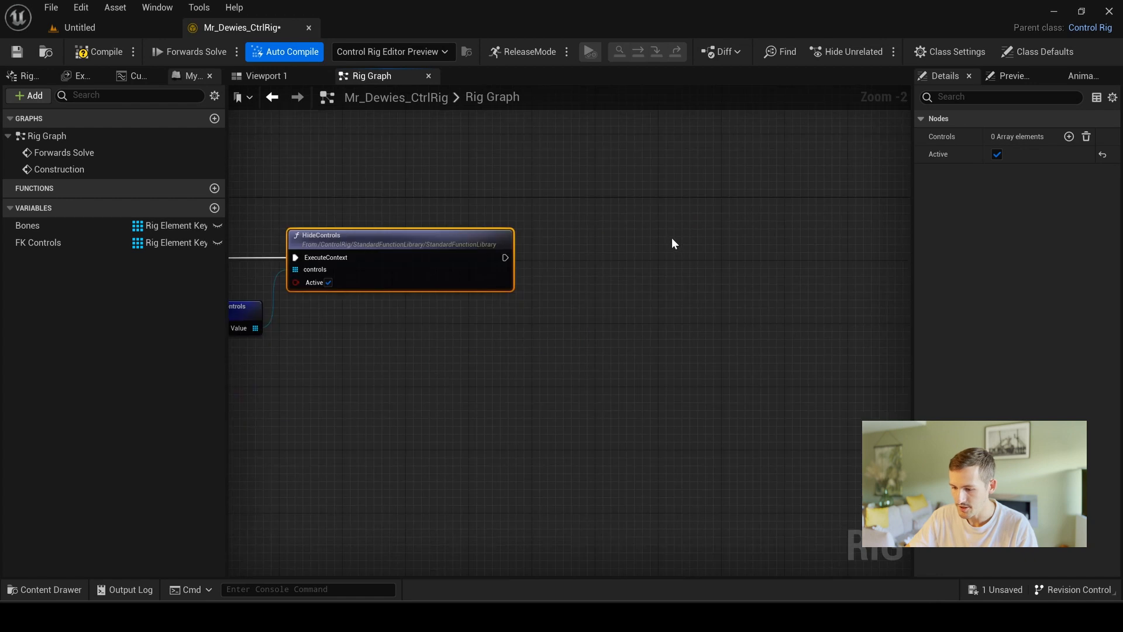
pyautogui.hotkey('ctrl', 'c')
pyautogui.hotkey('ctrl', 'v')
pyautogui.moveTo(709, 249); pyautogui.dragTo(636, 258)
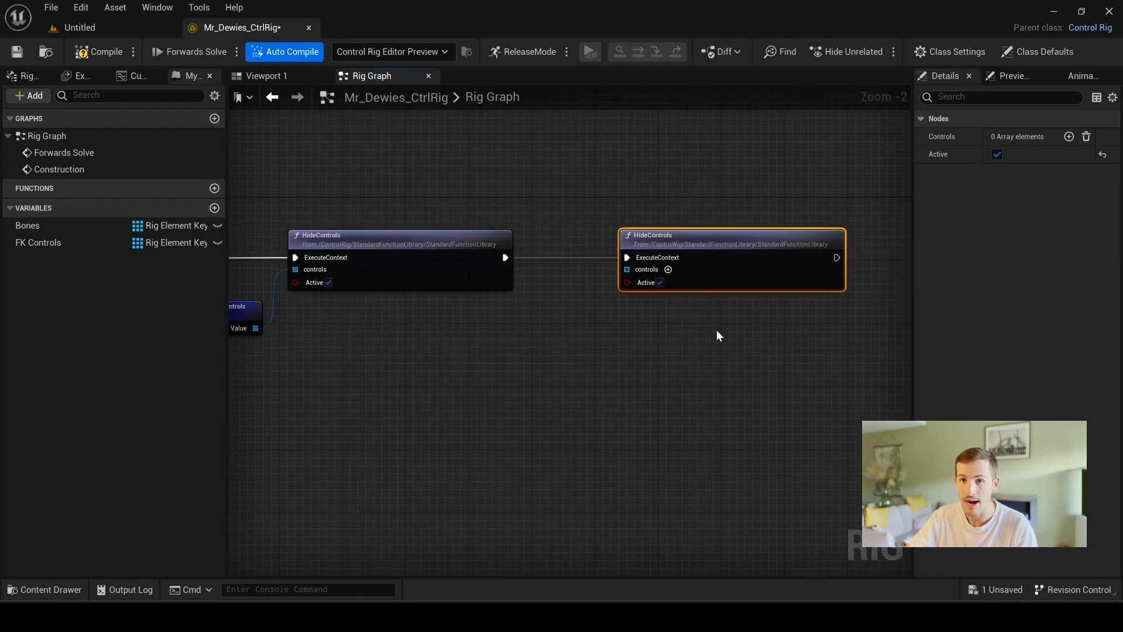
pyautogui.click(660, 282)
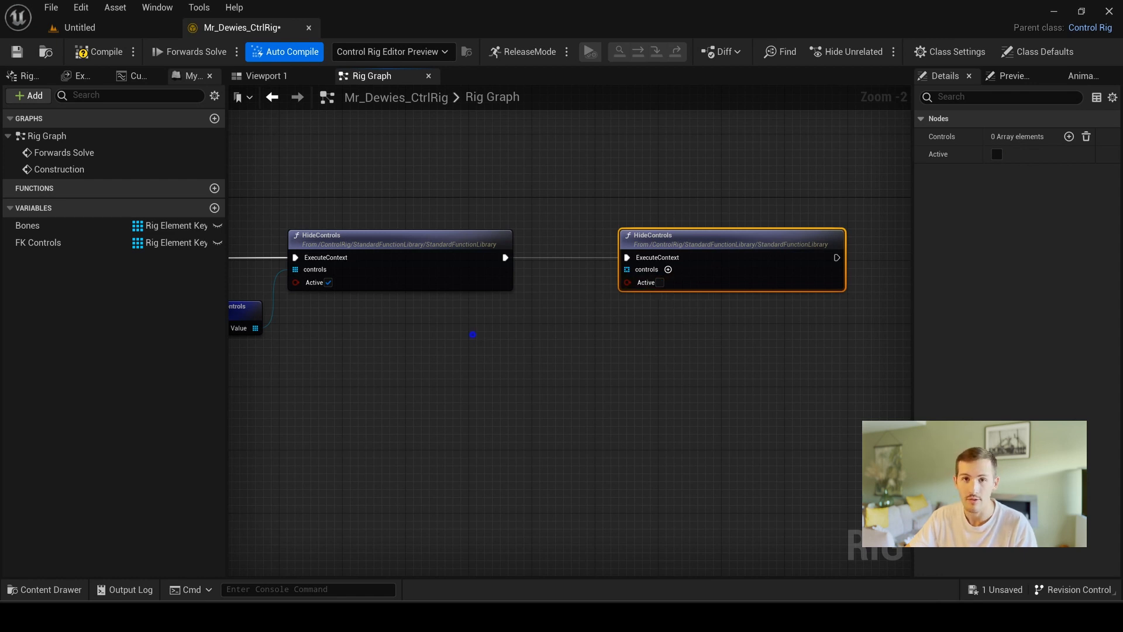
# - Create a Rig Element Key array variable named IK Controls, and compile and save the rig
pyautogui.moveTo(472, 335); pyautogui.dragTo(548, 351, button='right')
pyautogui.click(214, 207)
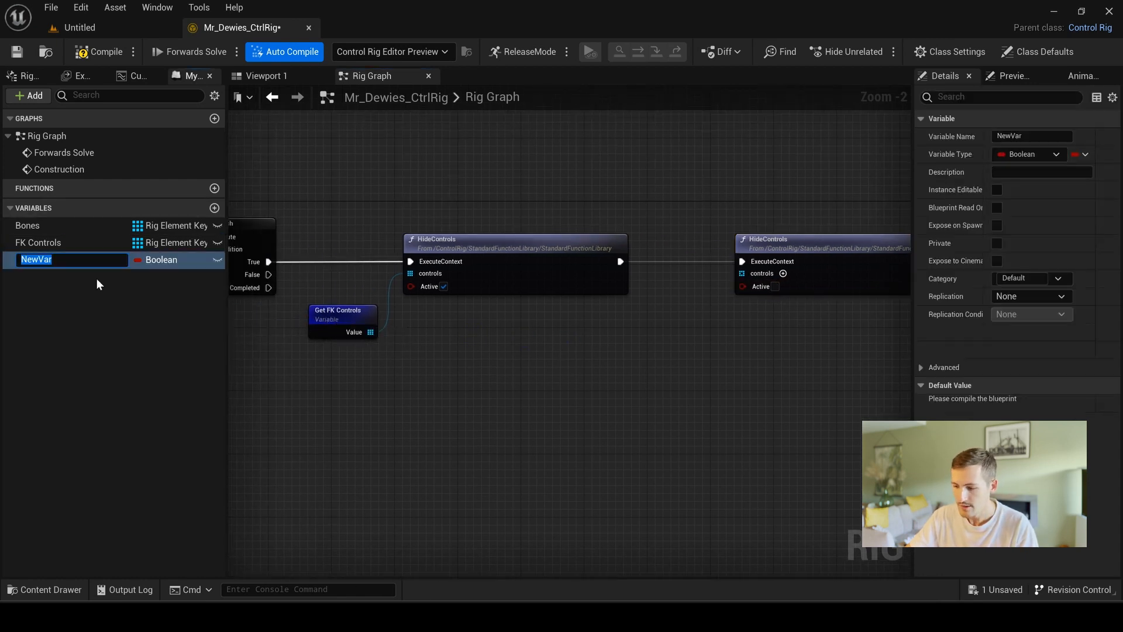
pyautogui.write('IK Controls')
pyautogui.press('Return')
pyautogui.click(191, 261)
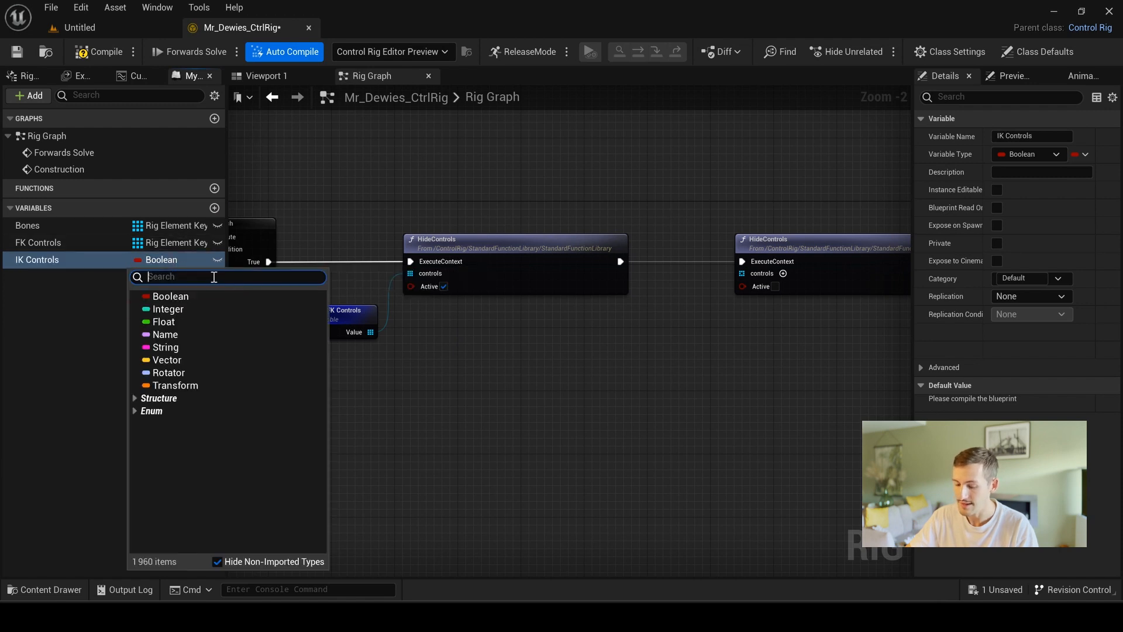
pyautogui.click(218, 384)
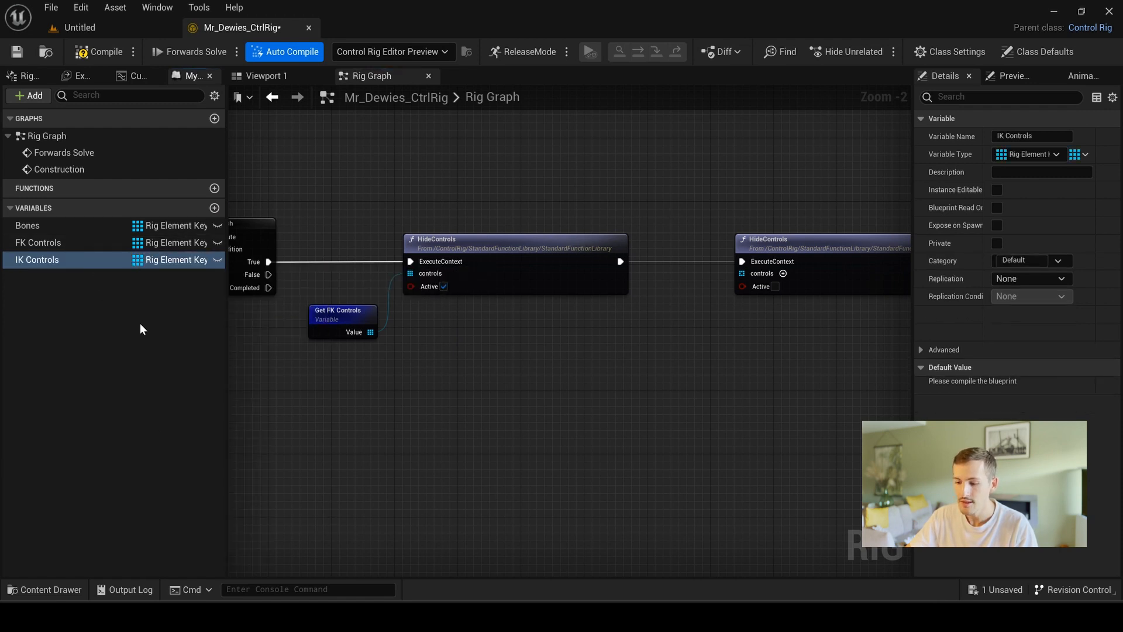
pyautogui.click(95, 53)
pyautogui.hotkey('ctrl', 's')
# - Add a Set IK Controls node to the right of Set FK Controls in the construction setup
pyautogui.scroll(-2, 576, 390)
pyautogui.moveTo(779, 170); pyautogui.dragTo(305, 298, button='right')
pyautogui.scroll(2, 306, 297)
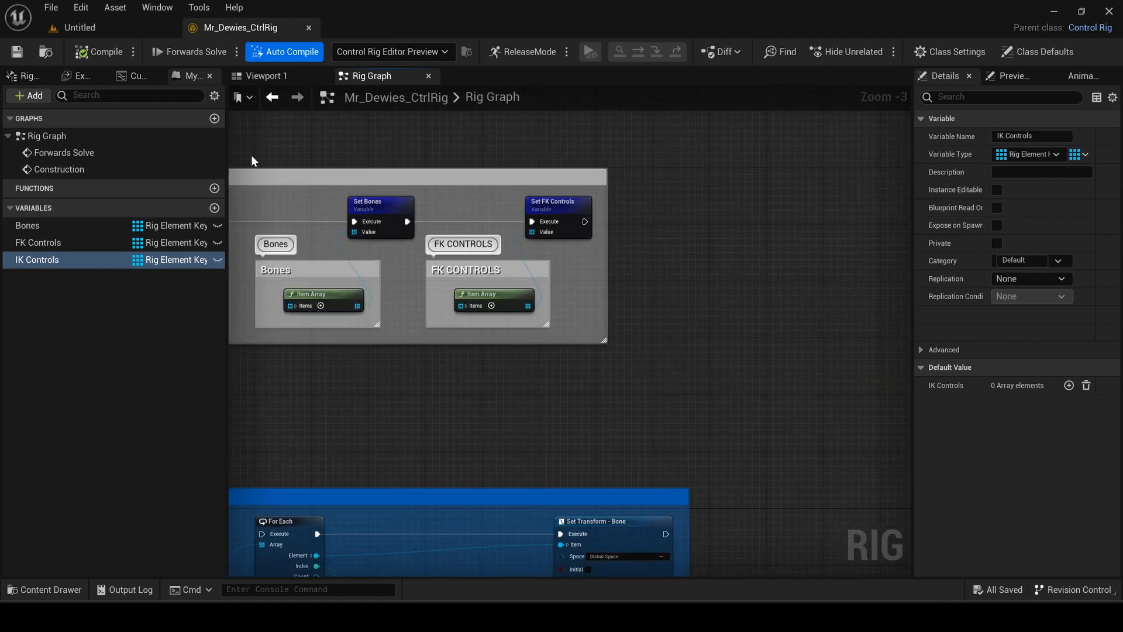
pyautogui.moveTo(36, 260); pyautogui.dragTo(714, 223)
pyautogui.click(715, 243)
# - Create an Item Array from all eight controls under IK_Controls, from L_Hand001_IK_ctrl to R_Leg002_PV_ctrl
pyautogui.click(468, 299)
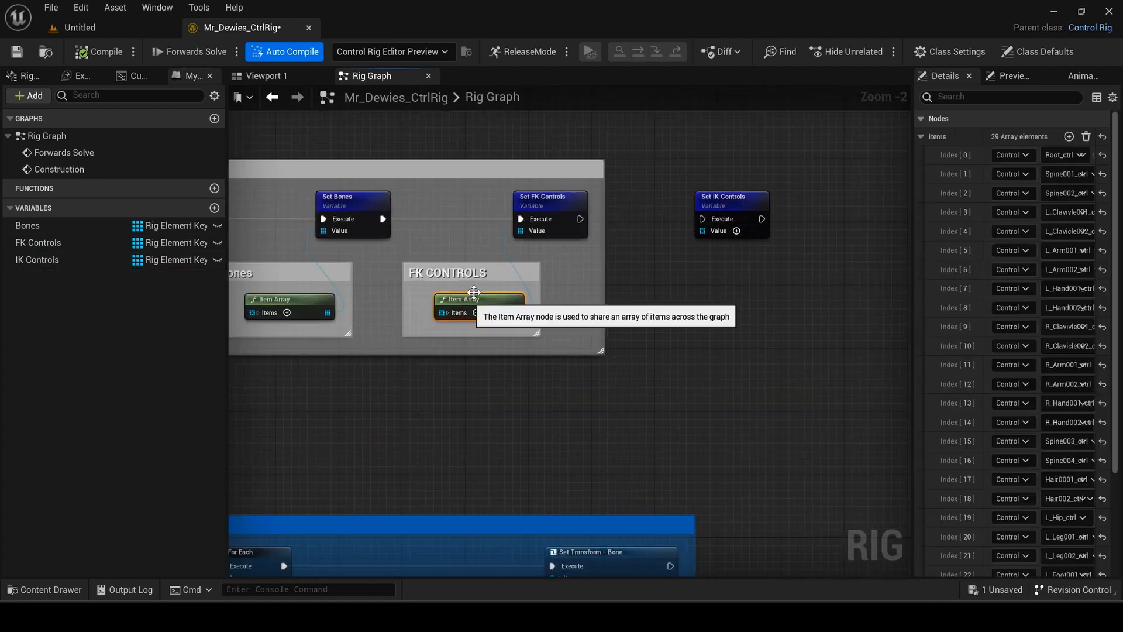
pyautogui.click(16, 79)
pyautogui.click(9, 128)
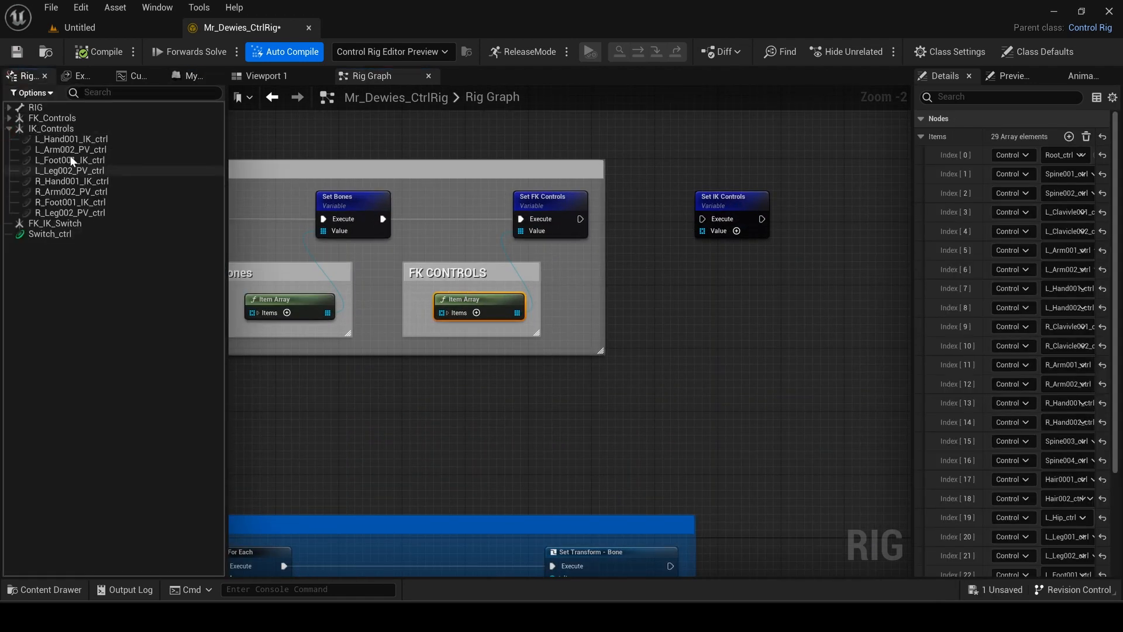
pyautogui.click(70, 139)
pyautogui.keyDown('shift'); pyautogui.click(71, 212); pyautogui.keyUp('shift')
pyautogui.moveTo(70, 212); pyautogui.dragTo(577, 289)
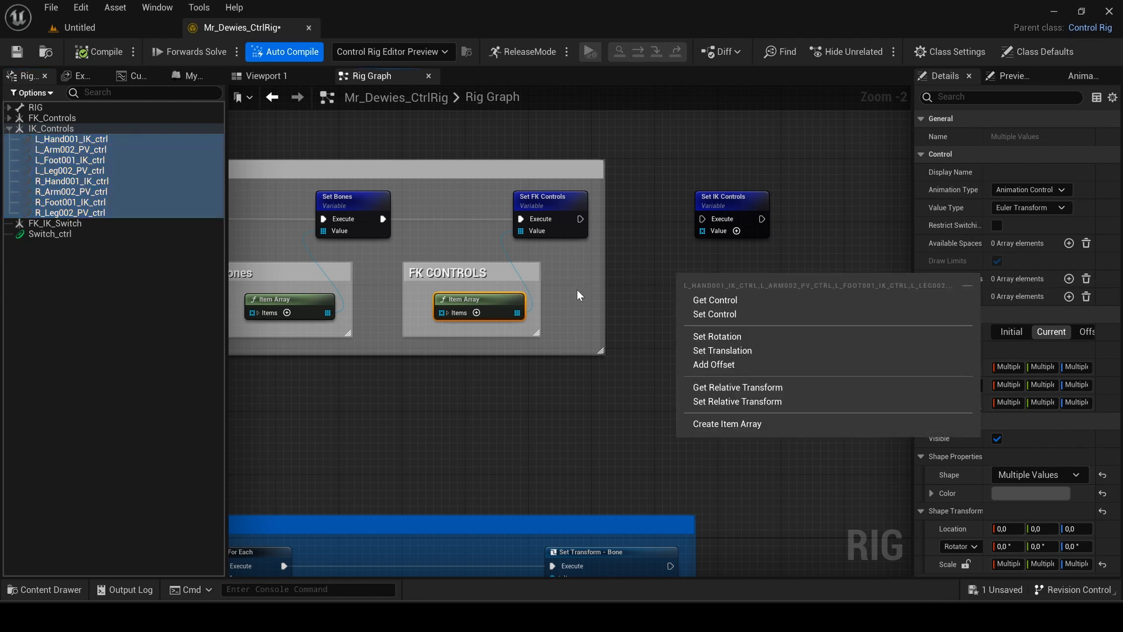
pyautogui.click(728, 424)
# - Wrap the new Item Array in an IK CONTROLS comment and wire it into Set IK Controls, compiling and saving the rig
pyautogui.click(693, 293)
pyautogui.press('c')
pyautogui.moveTo(721, 296); pyautogui.dragTo(736, 231)
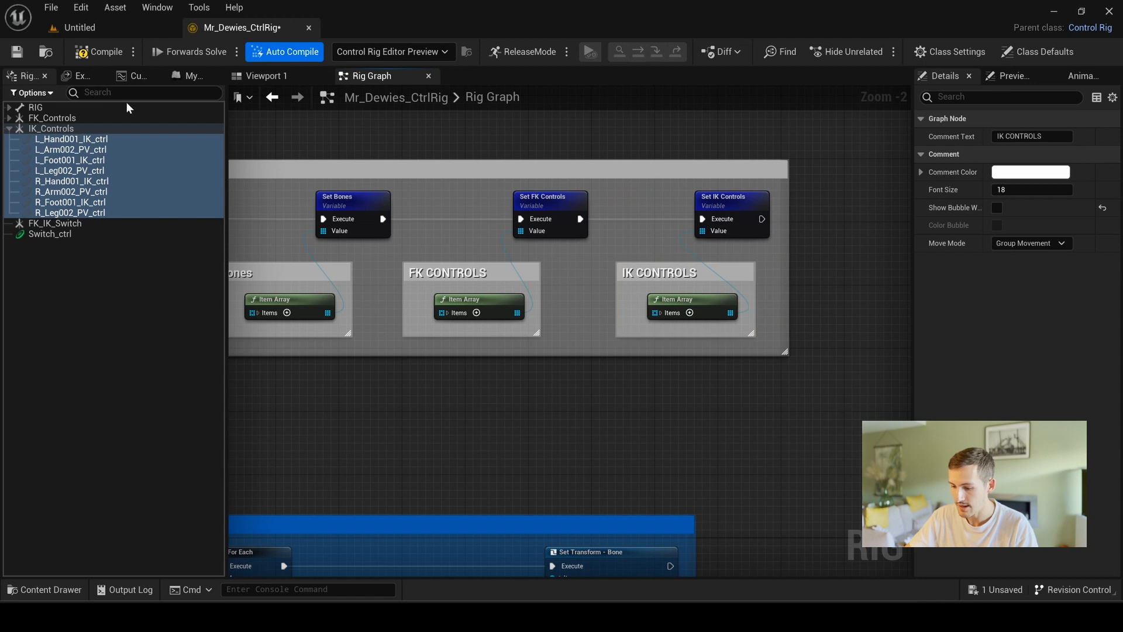
pyautogui.click(99, 52)
pyautogui.click(17, 52)
# - Add a Get IK Controls node, wire it into the second HideControls node's controls input, and align it with Get FK Controls
pyautogui.scroll(-3, 671, 421)
pyautogui.moveTo(374, 424); pyautogui.dragTo(866, 175, button='right')
pyautogui.scroll(2, 702, 273)
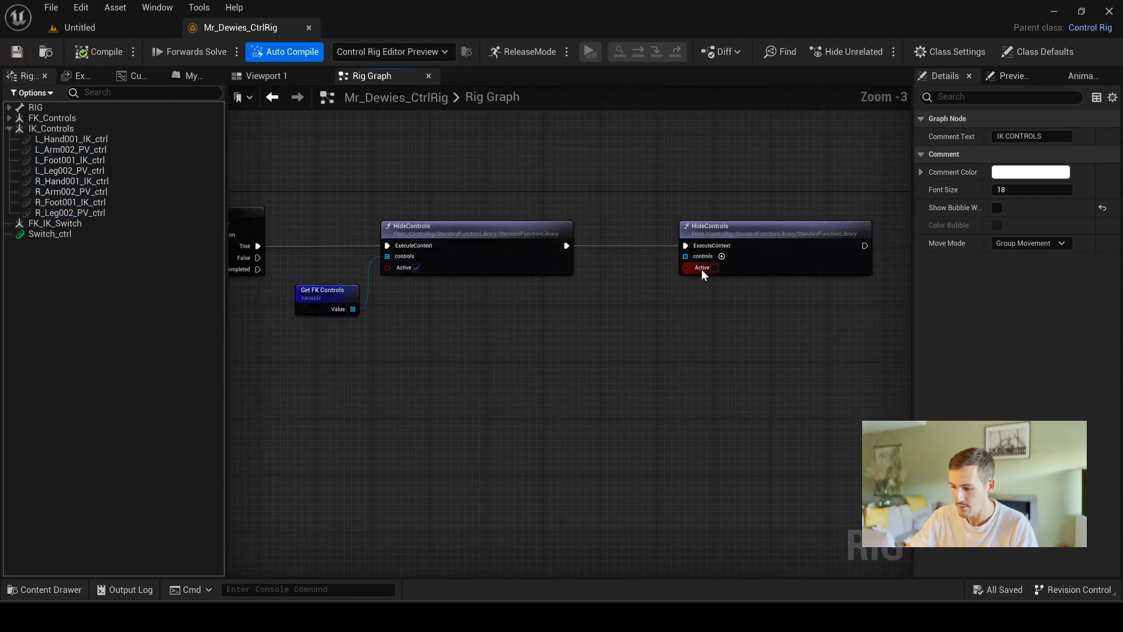
pyautogui.click(179, 76)
pyautogui.moveTo(39, 263); pyautogui.dragTo(588, 297)
pyautogui.click(645, 329)
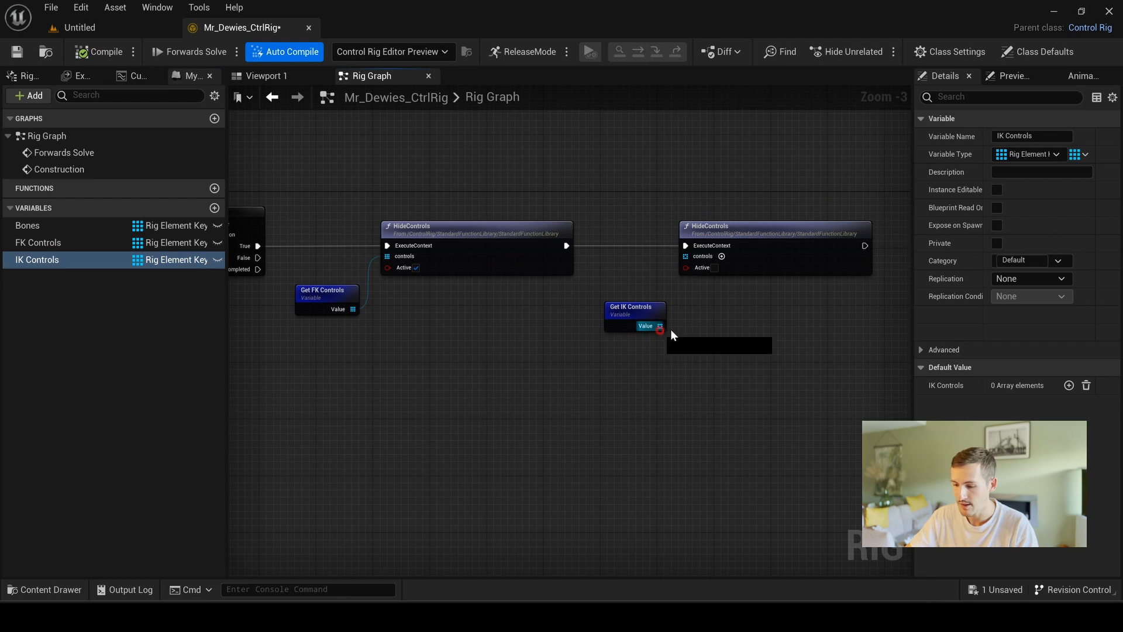
pyautogui.moveTo(671, 329); pyautogui.dragTo(686, 255)
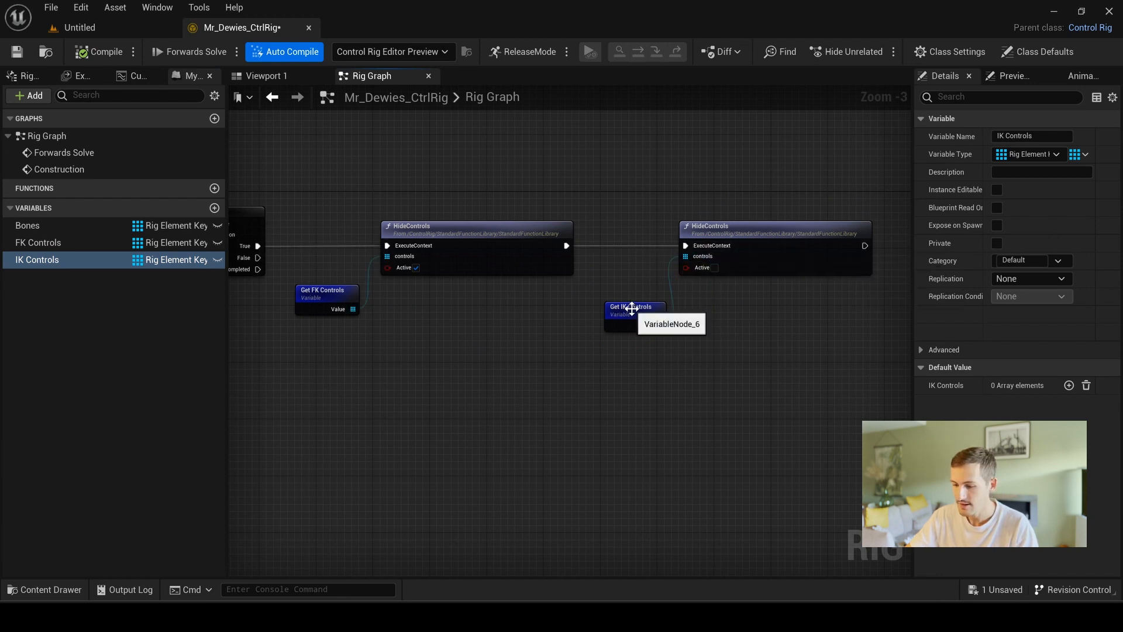
pyautogui.moveTo(635, 316); pyautogui.dragTo(638, 299)
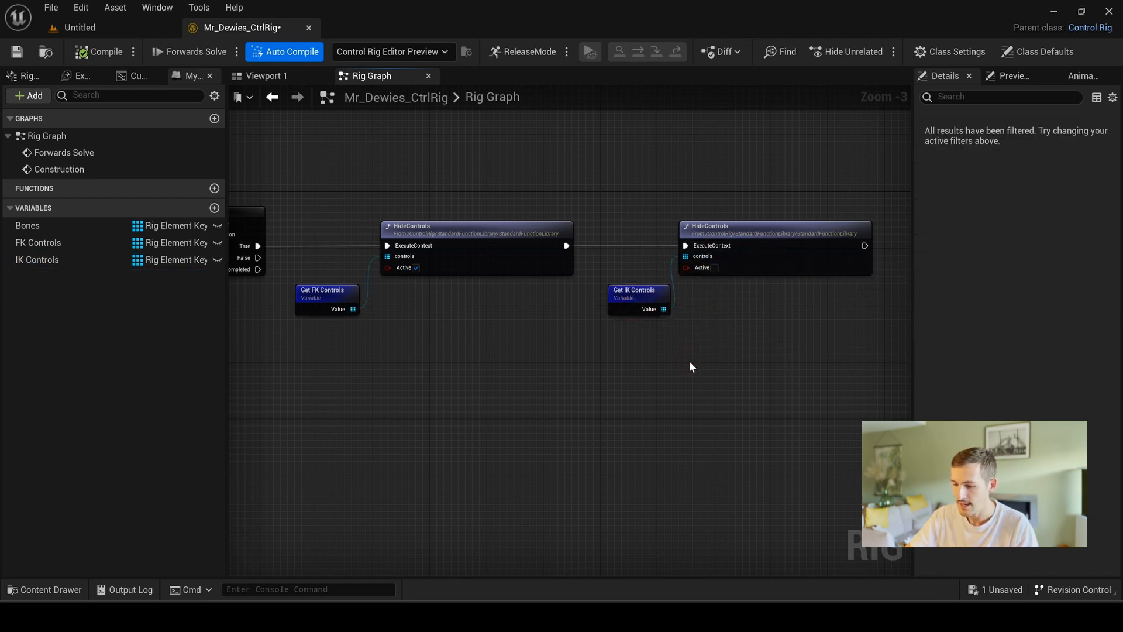
# - Wrap both HideControls nodes and their Get variable nodes in a comment titled GET FK CONTROLS
pyautogui.moveTo(341, 289); pyautogui.dragTo(375, 279, button='right')
pyautogui.moveTo(316, 327); pyautogui.dragTo(760, 222)
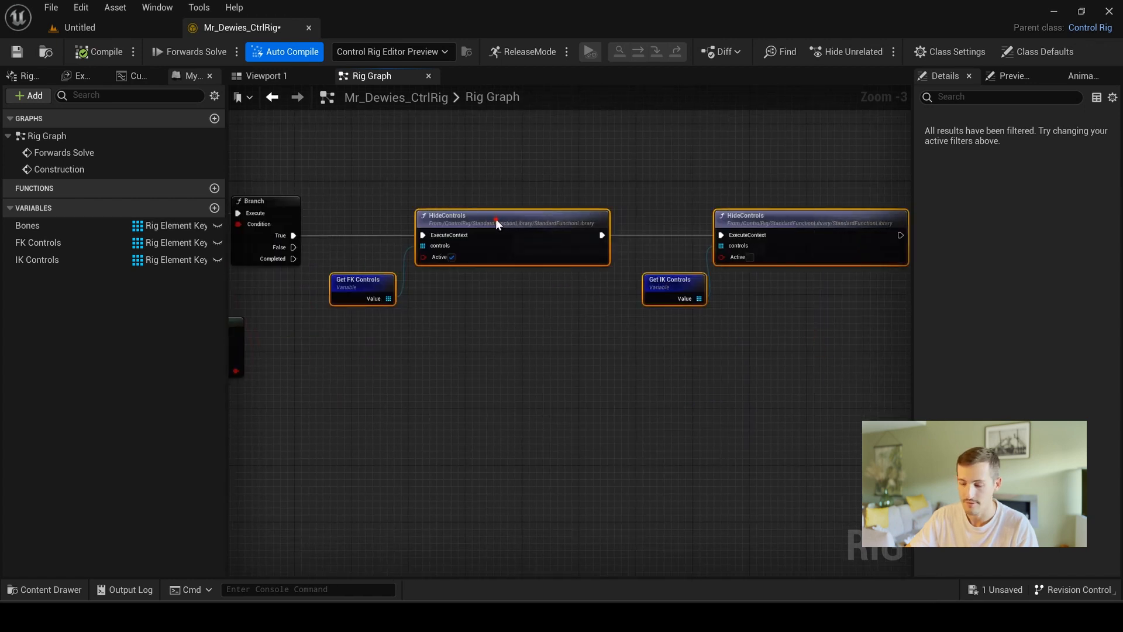
pyautogui.scroll(-1, 496, 218)
pyautogui.moveTo(496, 219); pyautogui.dragTo(440, 213, button='right')
pyautogui.moveTo(752, 184); pyautogui.dragTo(345, 266)
pyautogui.write('cGET FK CONTROLS')
pyautogui.press('Return')
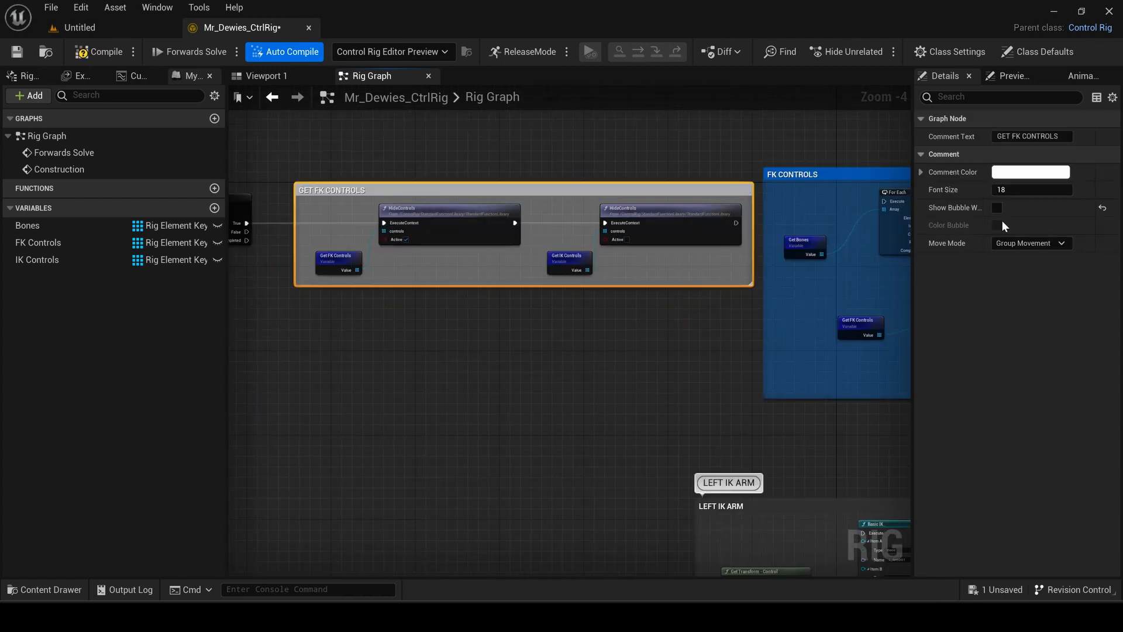
# - Enable the zoomed-out bubble for the GET FK CONTROLS comment and colour it blue
pyautogui.click(997, 209)
pyautogui.click(1010, 173)
pyautogui.click(862, 208)
pyautogui.click(914, 504)
# - Wire the last HideControls node into the For Each node's Execute input and line up the FK CONTROLS comment with it
pyautogui.moveTo(695, 353); pyautogui.dragTo(485, 406, button='right')
pyautogui.scroll(1, 486, 406)
pyautogui.moveTo(541, 229); pyautogui.dragTo(741, 201)
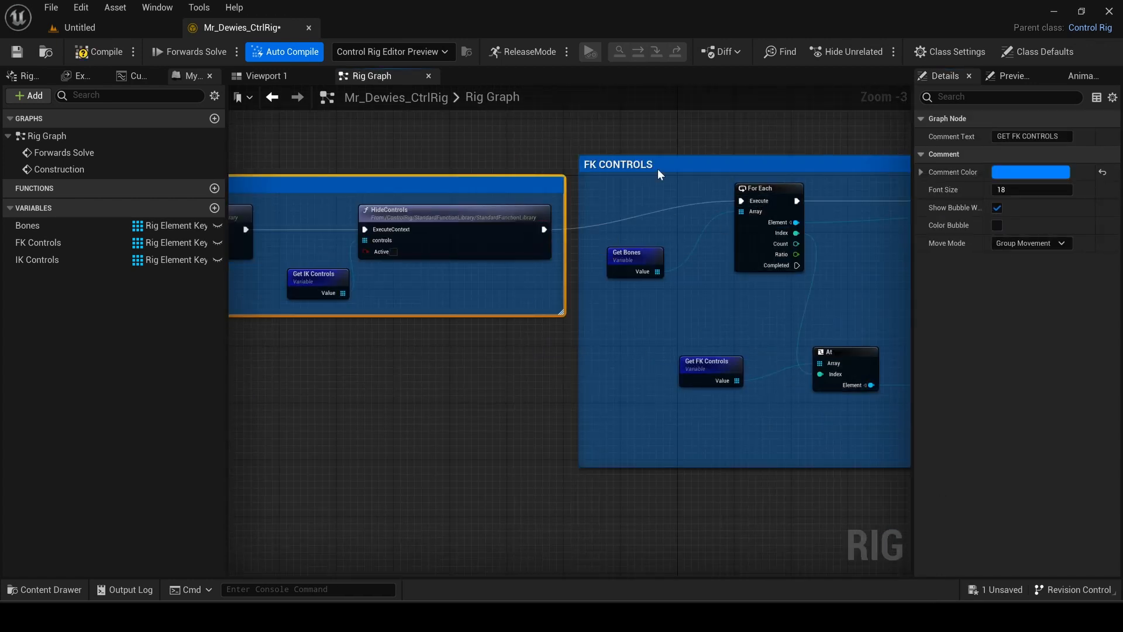
pyautogui.moveTo(658, 169); pyautogui.dragTo(658, 196)
# - Duplicate the whole GET FK CONTROLS group and place the copy directly below the original
pyautogui.scroll(-1, 657, 196)
pyautogui.moveTo(485, 328); pyautogui.dragTo(712, 357, button='right')
pyautogui.moveTo(339, 337); pyautogui.dragTo(798, 171)
pyautogui.hotkey('ctrl', 'v')
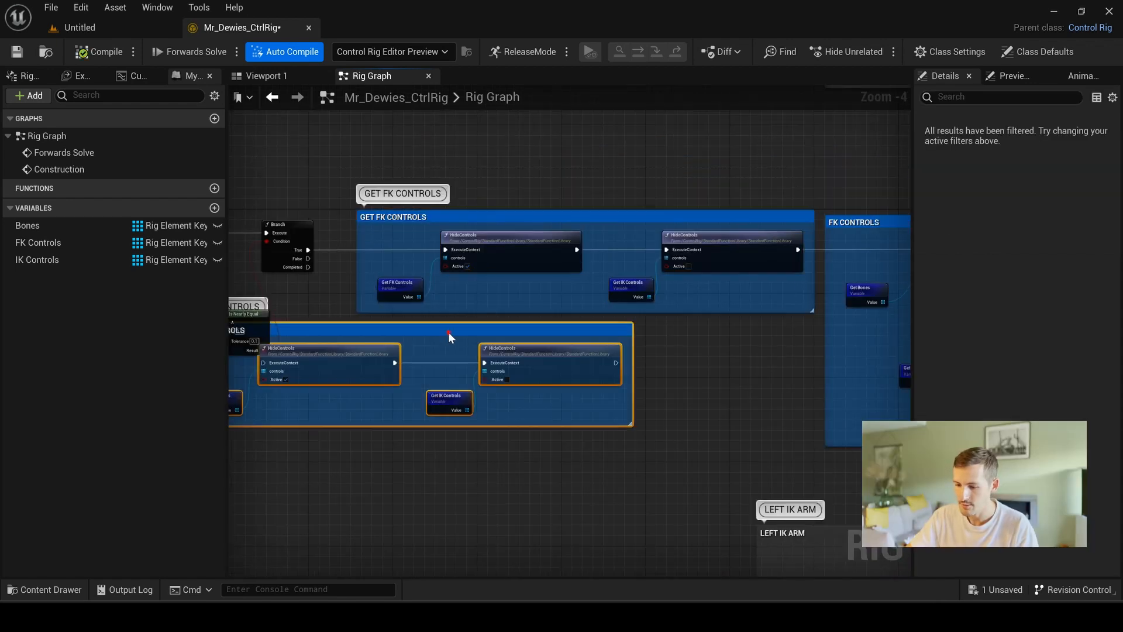
pyautogui.moveTo(448, 332); pyautogui.dragTo(614, 355)
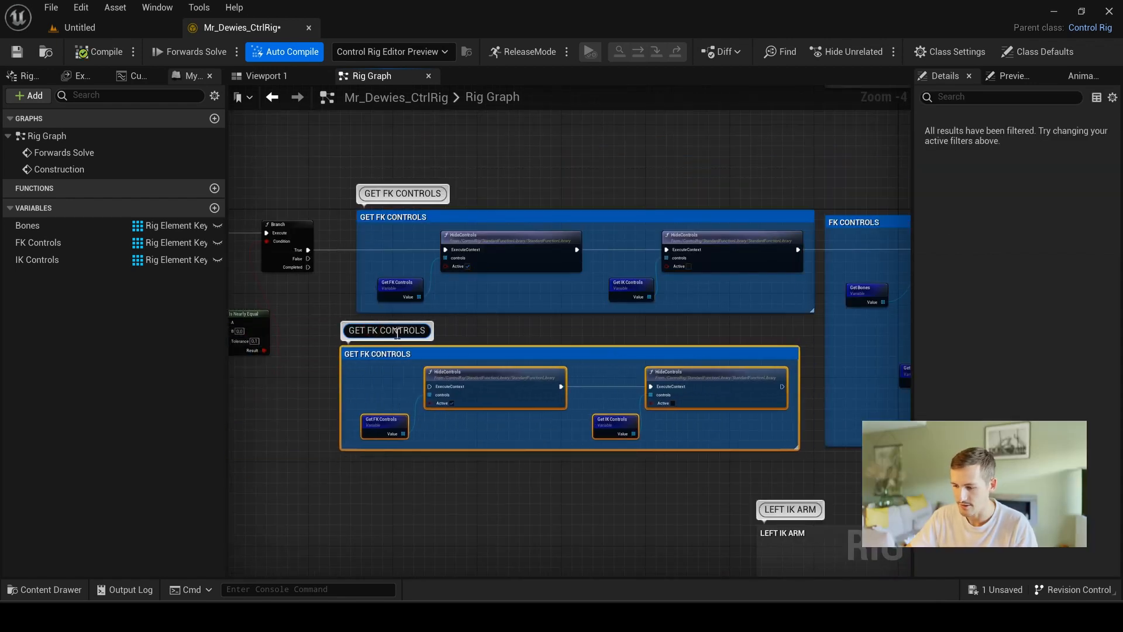
# - Rename the duplicated comment to GET IK CONTROLS and colour it grey
pyautogui.click(539, 357)
pyautogui.click(1013, 175)
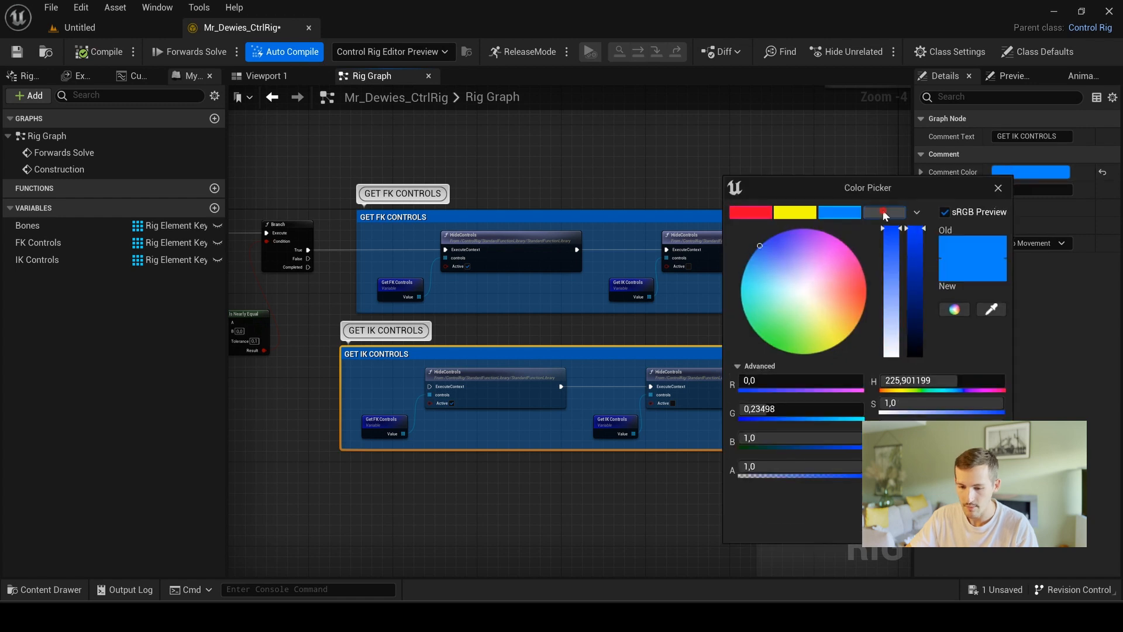
pyautogui.click(884, 213)
pyautogui.click(914, 506)
# - In GET IK CONTROLS, turn Active off on the FK HideControls node and on for the IK HideControls node
pyautogui.scroll(2, 546, 562)
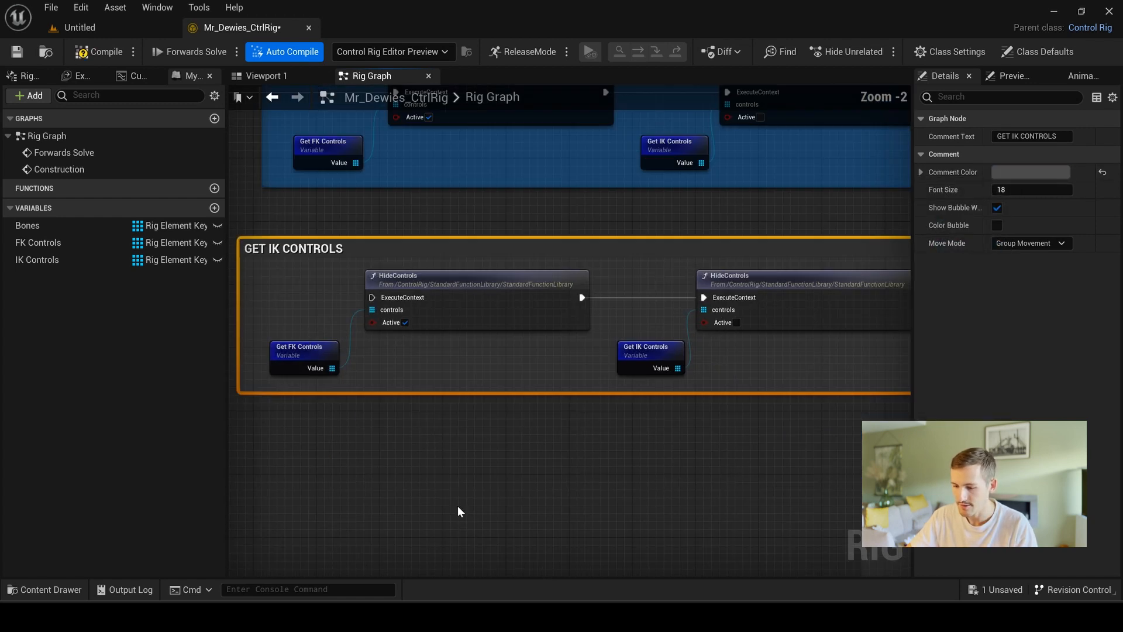
pyautogui.click(406, 323)
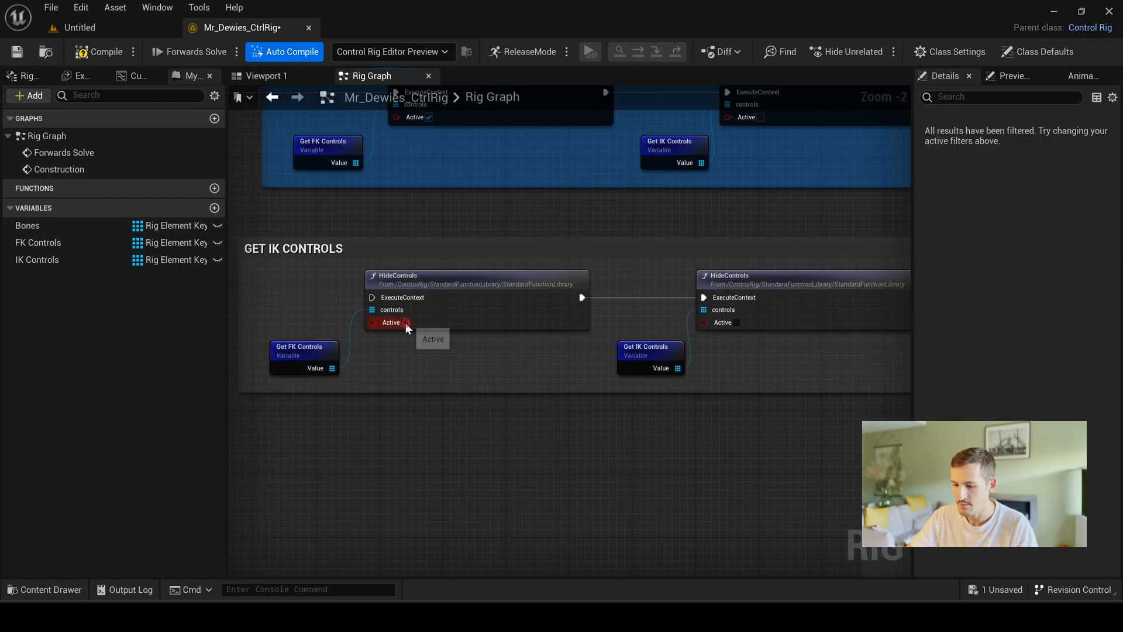
pyautogui.click(739, 323)
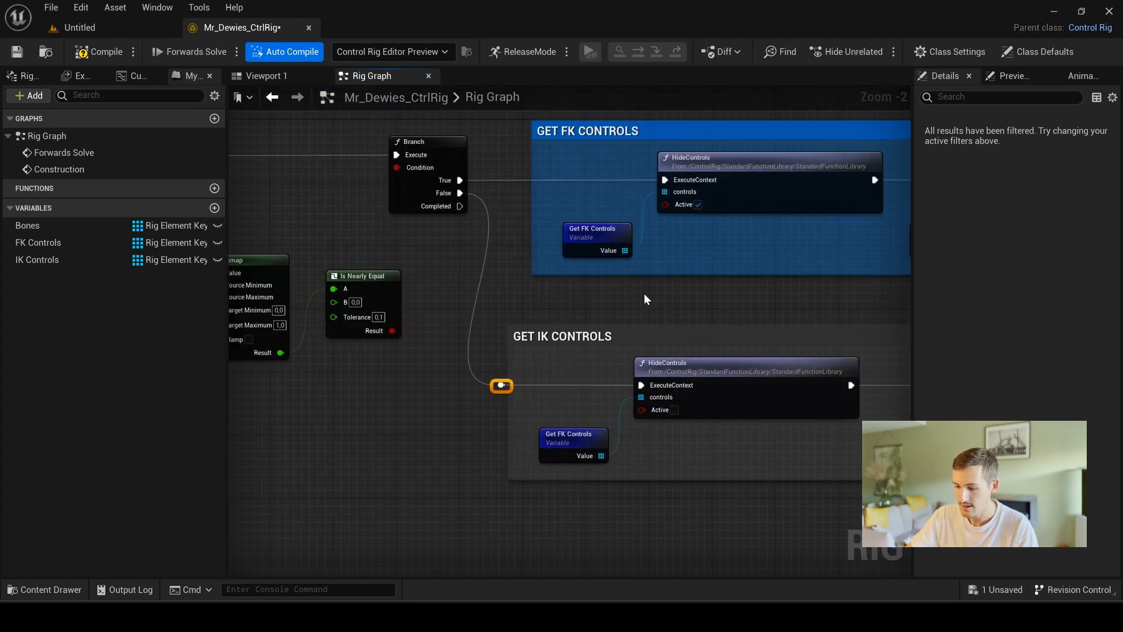
# - Wire the last HideControls node of GET IK CONTROLS to the LEFT IK ARM Basic IK node through a reroute node
pyautogui.scroll(-1, 644, 294)
pyautogui.moveTo(842, 424); pyautogui.dragTo(572, 308, button='right')
pyautogui.moveTo(476, 213); pyautogui.dragTo(667, 446)
pyautogui.doubleClick(580, 351)
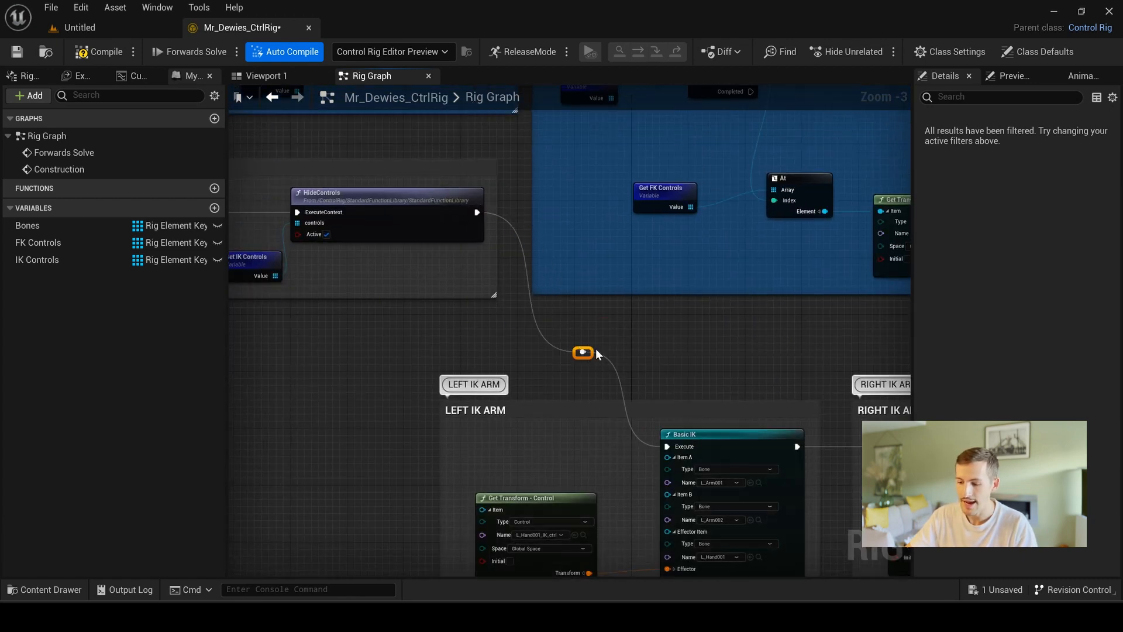
pyautogui.moveTo(583, 352); pyautogui.dragTo(541, 446)
pyautogui.scroll(-3, 609, 345)
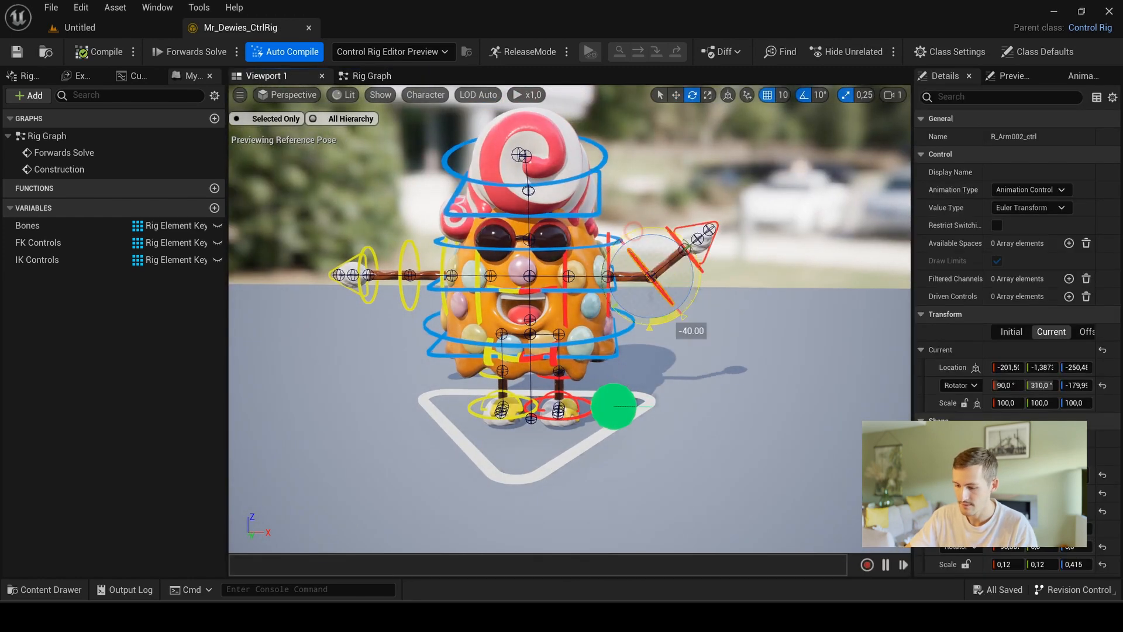
# - Test the FK mode by rotating the left and right arm controls and Spine004_ctrl, and undo the test rotations
pyautogui.moveTo(633, 232); pyautogui.dragTo(614, 241)
pyautogui.click(417, 255)
pyautogui.moveTo(443, 240); pyautogui.dragTo(468, 272)
pyautogui.click(498, 249)
pyautogui.moveTo(556, 243); pyautogui.dragTo(591, 245)
pyautogui.hotkey('ctrl', 'z')
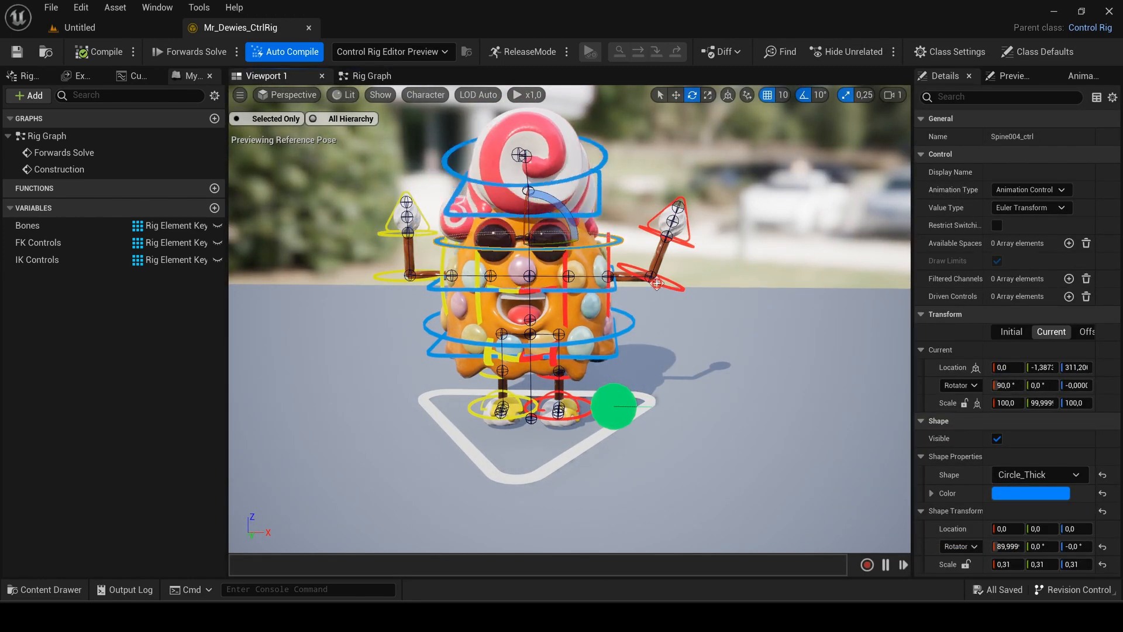
pyautogui.hotkey('ctrl', 'z')
pyautogui.hotkey('ctrl', 'z')
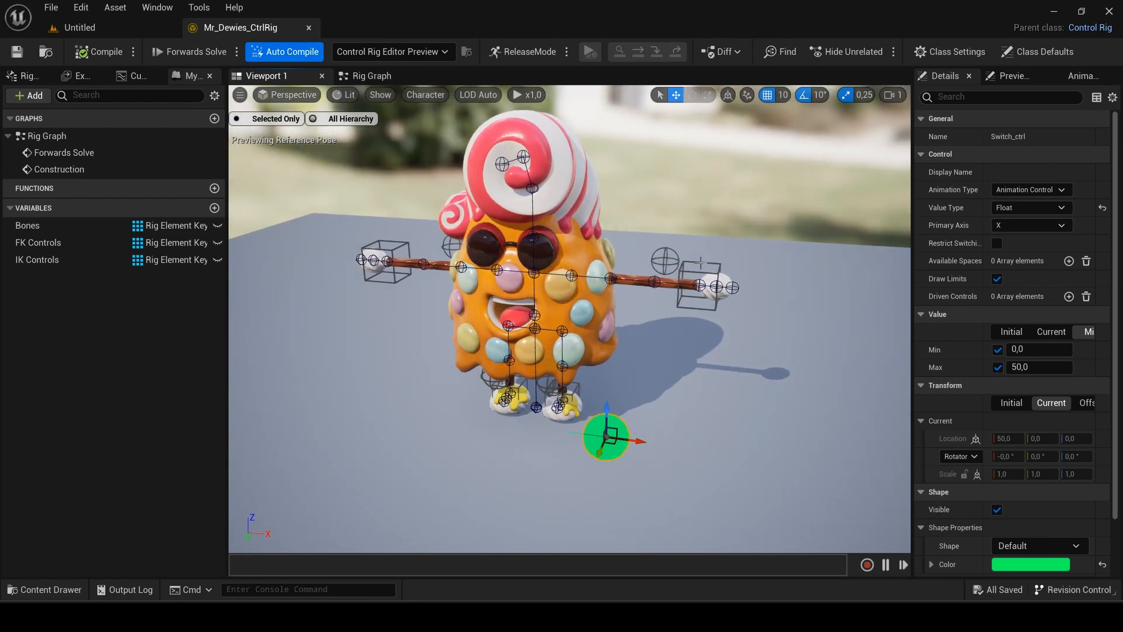
# - Test the IK mode by moving the arm pole vectors and left hand control, and try sliding Switch_ctrl
pyautogui.moveTo(683, 273); pyautogui.dragTo(667, 211)
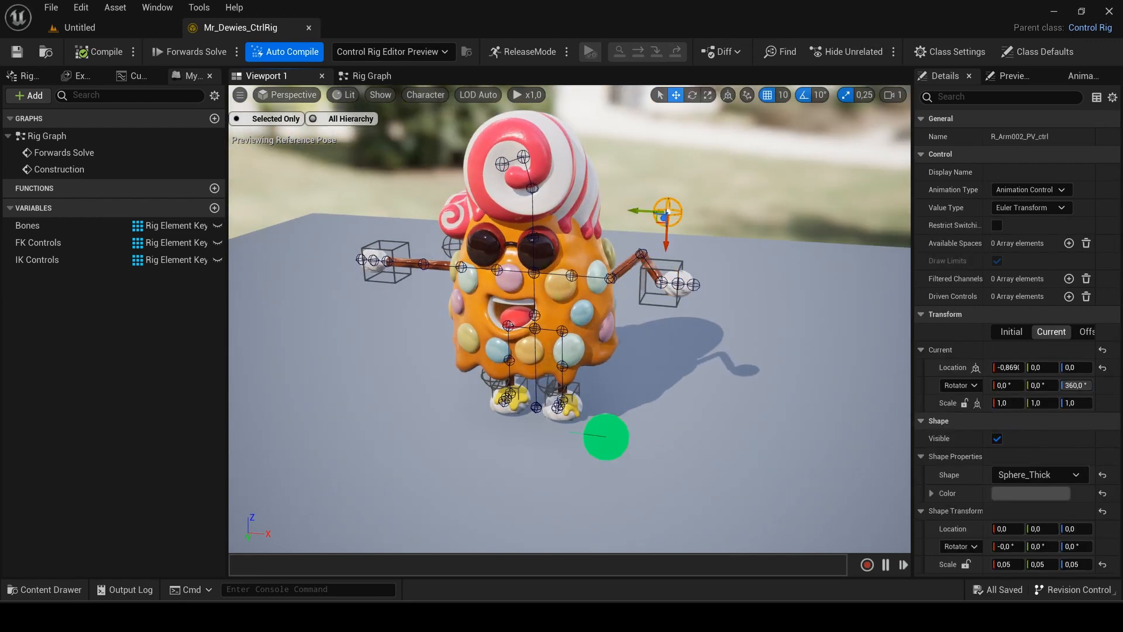
pyautogui.click(410, 262)
pyautogui.moveTo(388, 260); pyautogui.dragTo(412, 287)
pyautogui.moveTo(445, 258); pyautogui.dragTo(448, 258, button='right')
pyautogui.click(455, 237)
pyautogui.moveTo(485, 246); pyautogui.dragTo(467, 244)
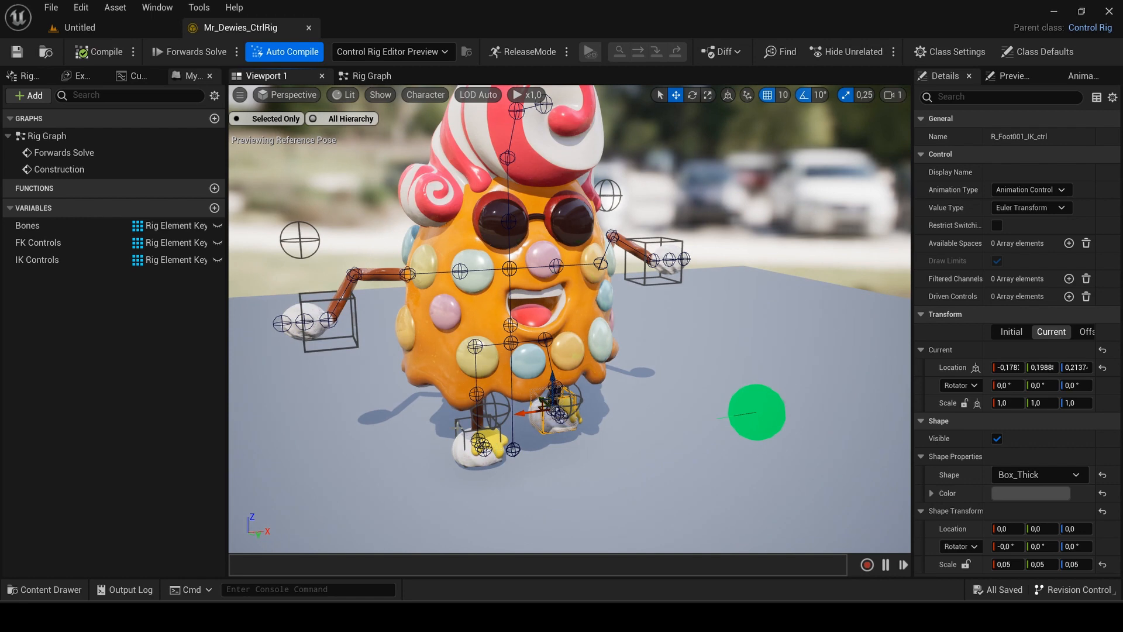
pyautogui.click(493, 402)
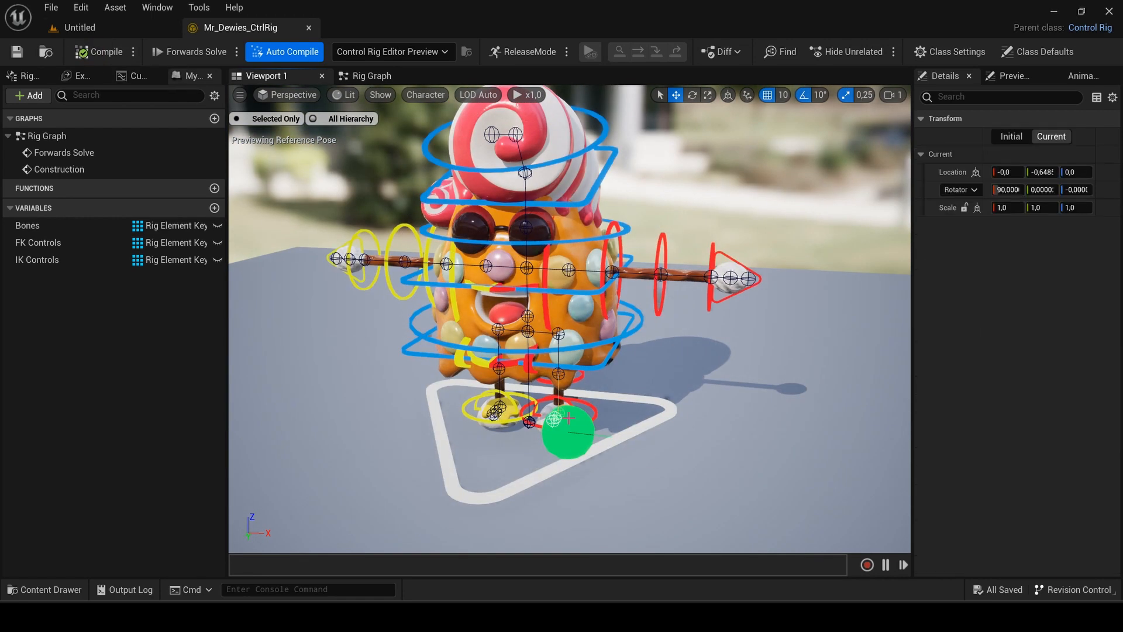
pyautogui.click(587, 442)
pyautogui.moveTo(587, 442)
pyautogui.mouseDown()
pyautogui.moveTo(602, 448)
pyautogui.moveTo(591, 447)
pyautogui.mouseUp()
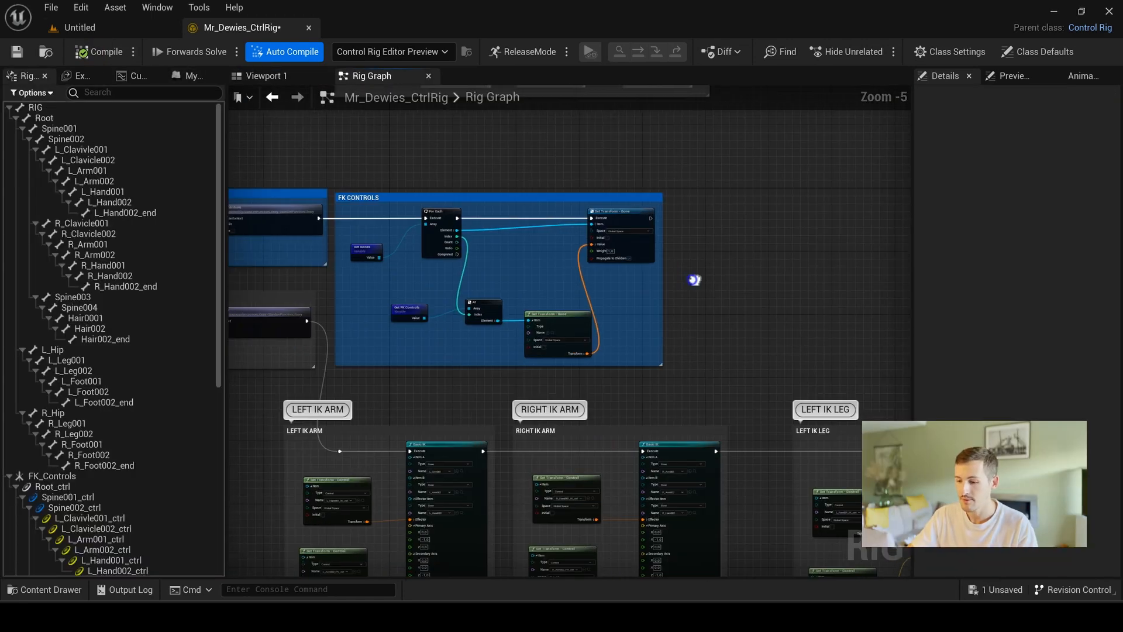
# - Create a new control from the Spine004 bone and name it Head_Aim_ctrl
pyautogui.moveTo(694, 279); pyautogui.dragTo(835, 281, button='right')
pyautogui.click(265, 75)
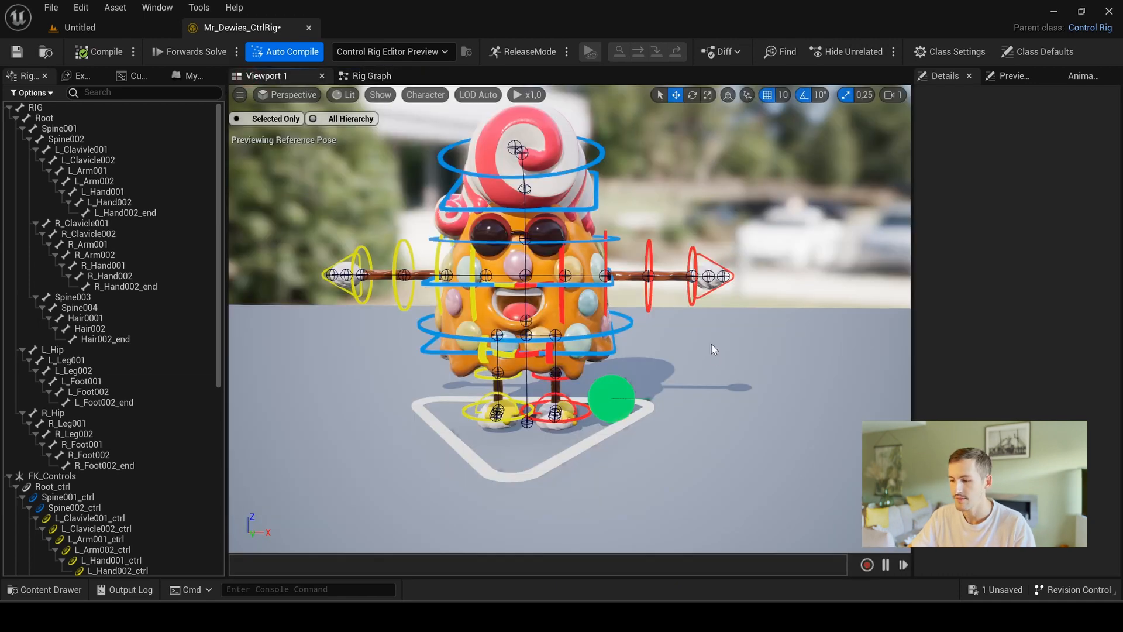
pyautogui.scroll(-3, 714, 358)
pyautogui.keyDown('alt'); pyautogui.moveTo(485, 333); pyautogui.dragTo(433, 351); pyautogui.keyUp('alt')
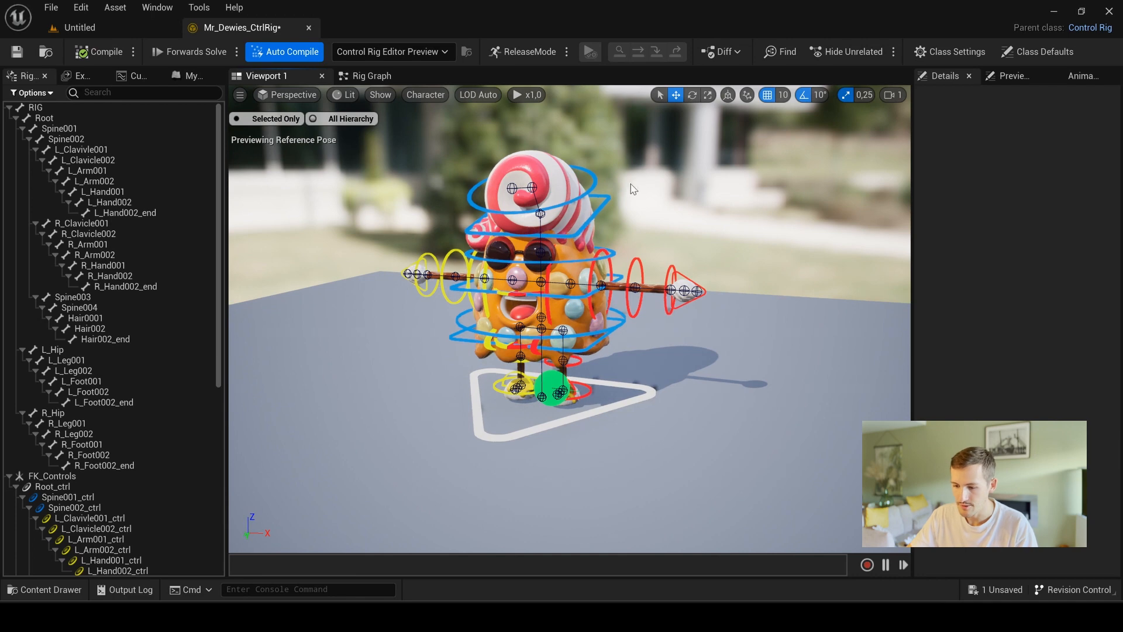
pyautogui.keyDown('alt'); pyautogui.moveTo(657, 186); pyautogui.dragTo(704, 188, button='right'); pyautogui.keyUp('alt')
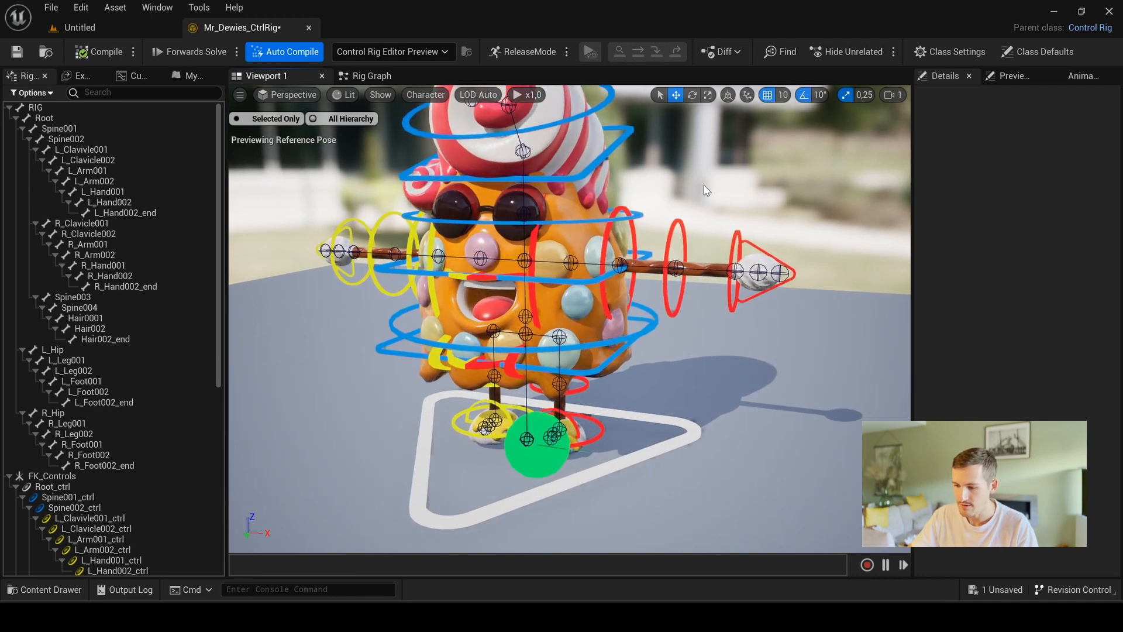
pyautogui.keyDown('alt'); pyautogui.moveTo(705, 188); pyautogui.dragTo(738, 239, button='middle'); pyautogui.keyUp('alt')
pyautogui.keyDown('alt'); pyautogui.moveTo(704, 187); pyautogui.dragTo(723, 189, button='right'); pyautogui.keyUp('alt')
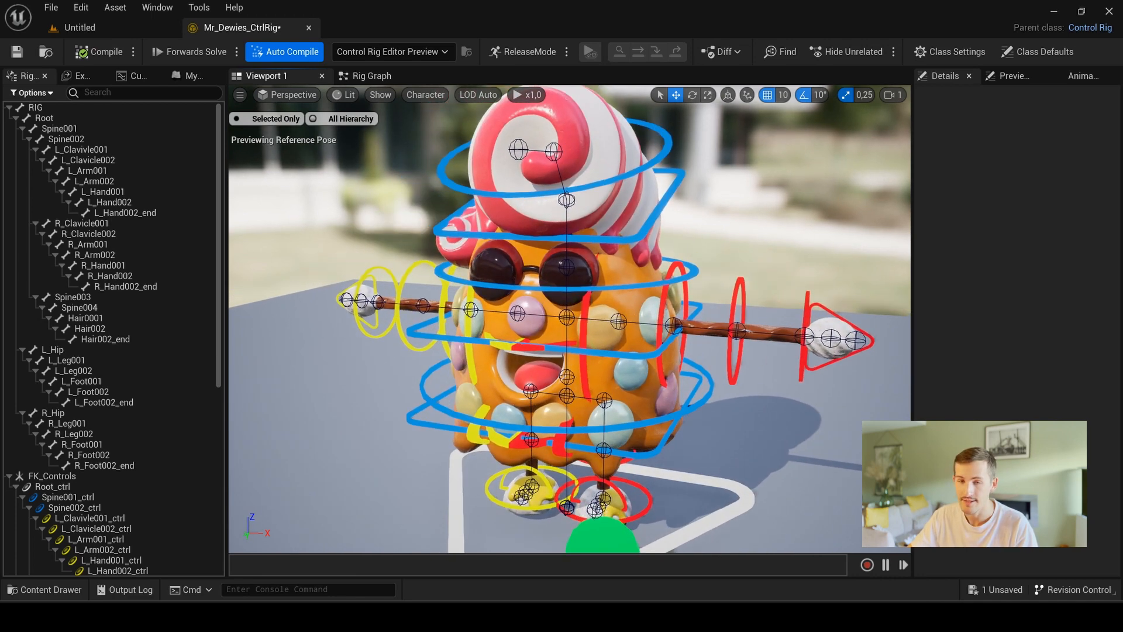
pyautogui.keyDown('alt'); pyautogui.moveTo(590, 392); pyautogui.dragTo(627, 396); pyautogui.keyUp('alt')
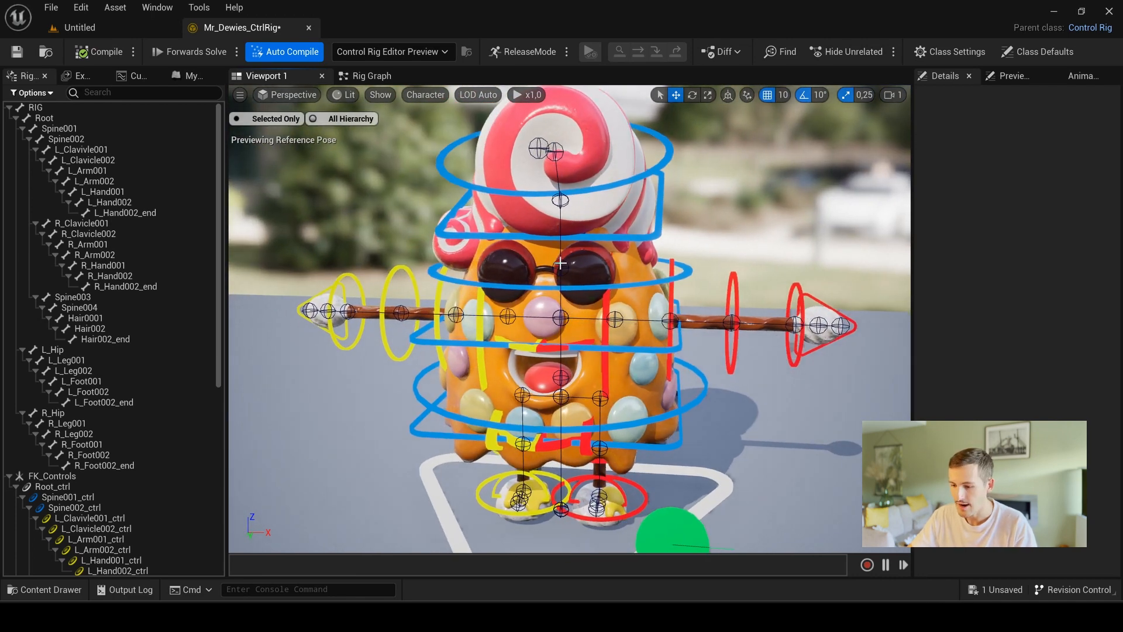
pyautogui.click(556, 258)
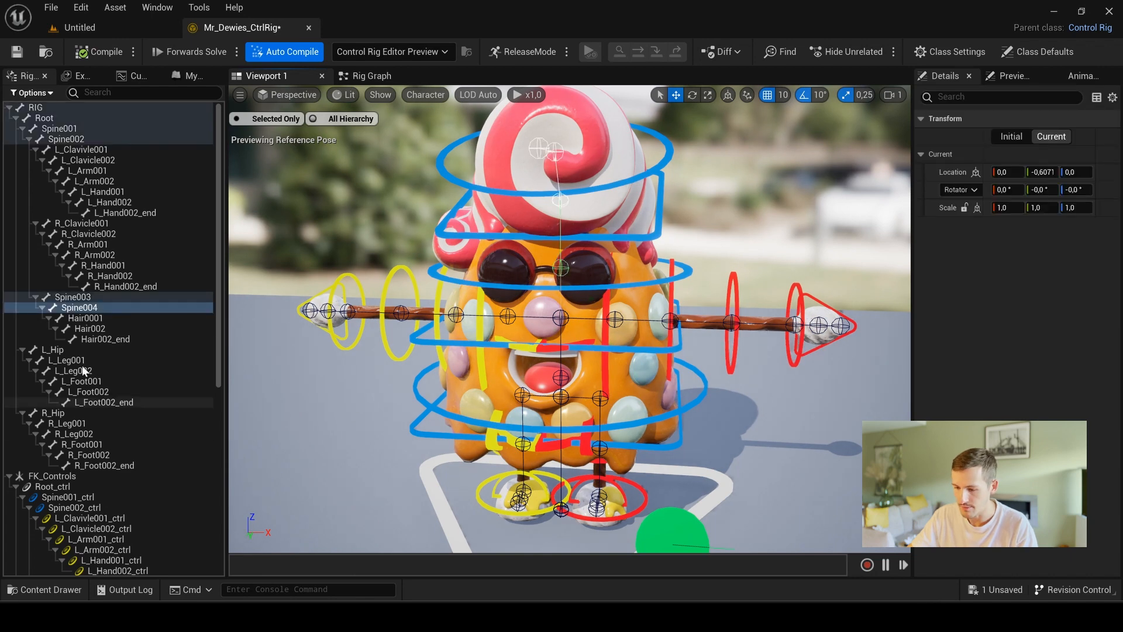
pyautogui.rightClick(84, 310)
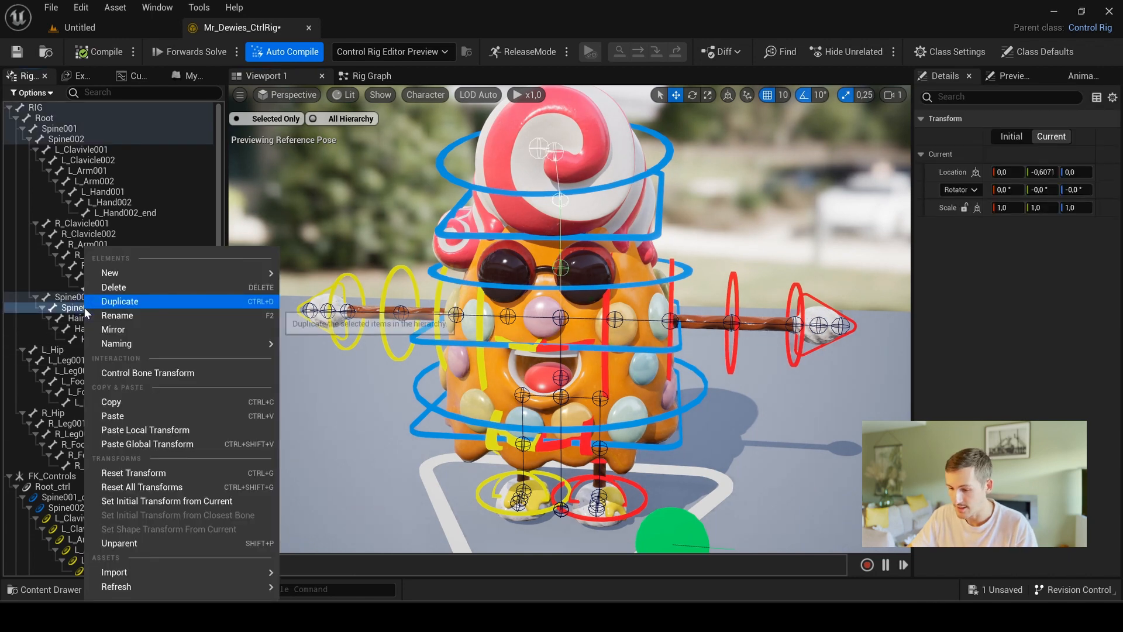
pyautogui.moveTo(218, 275)
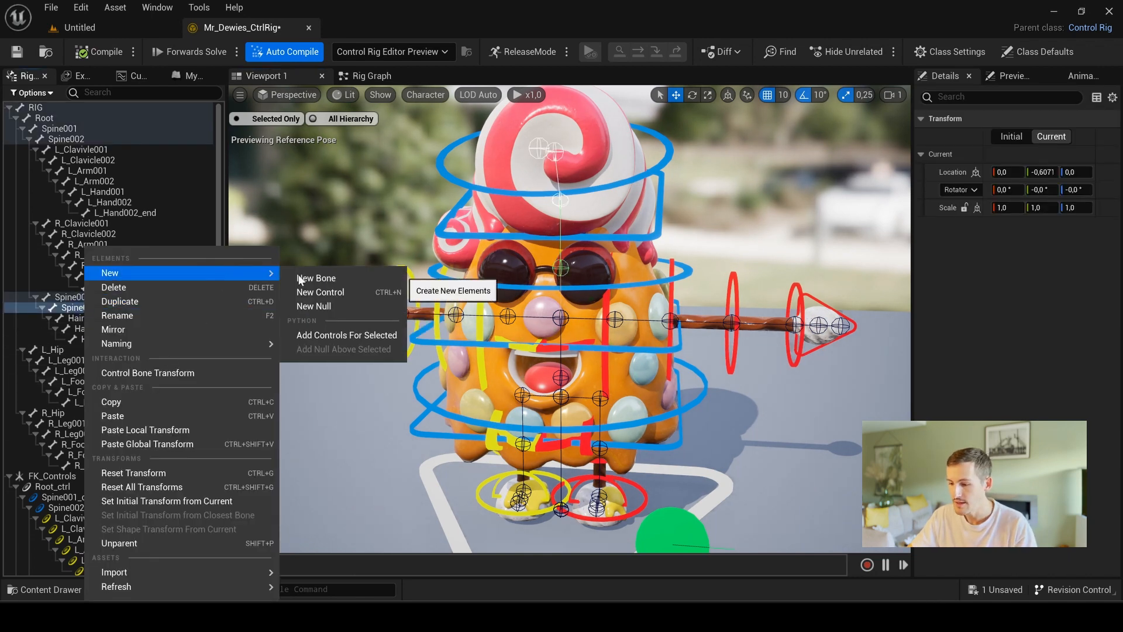
pyautogui.click(320, 293)
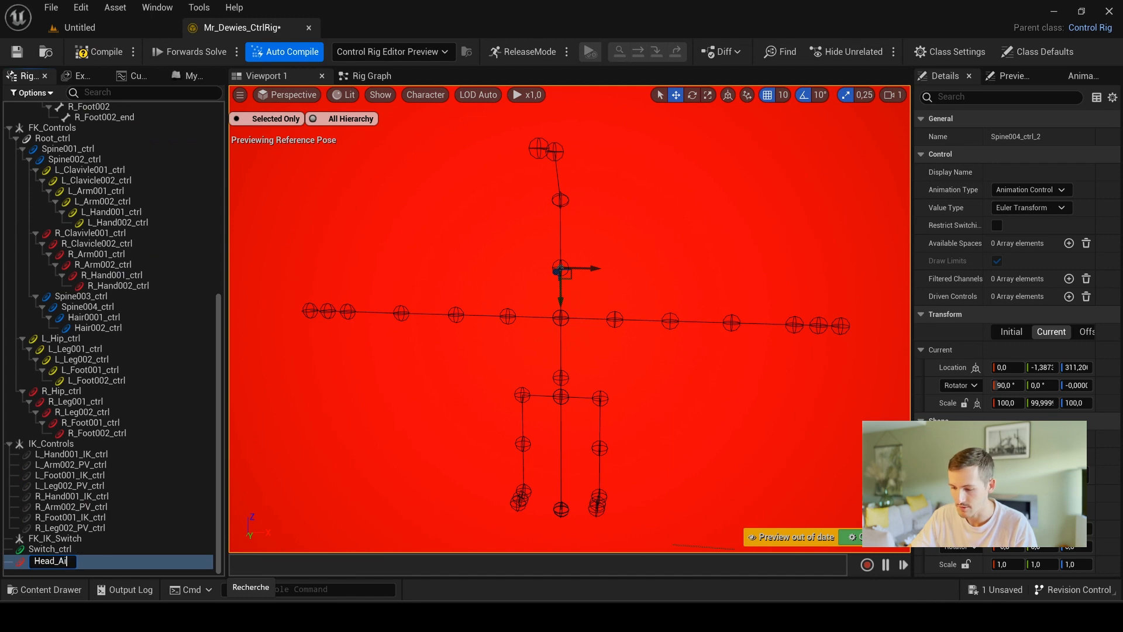
pyautogui.press('Return')
# - Set the shape scale of Head_Aim_ctrl uniformly to 0.1
pyautogui.scroll(-5, 662, 353)
pyautogui.keyDown('alt'); pyautogui.moveTo(661, 353); pyautogui.dragTo(544, 368); pyautogui.keyUp('alt')
pyautogui.click(965, 565)
pyautogui.click(1007, 565)
pyautogui.write('0,01')
pyautogui.press('Return')
pyautogui.write('0,1')
pyautogui.press('Return')
# - Move Head_Aim_ctrl out in front of the face to about Y 384 and set its offset transform from current
pyautogui.scroll(3, 615, 328)
pyautogui.click(57, 560)
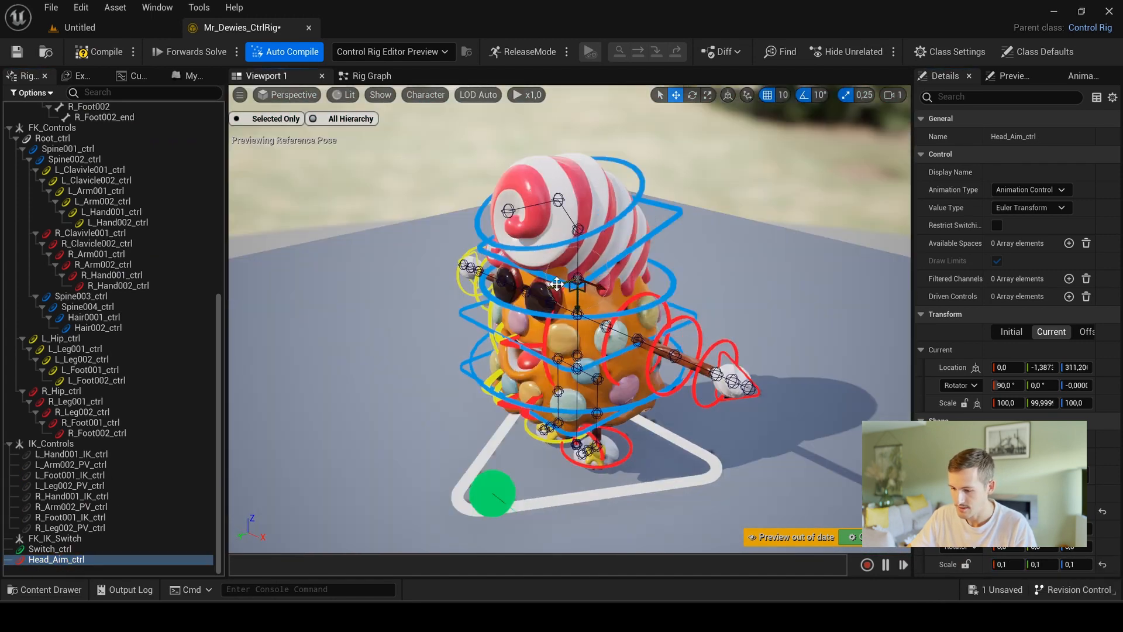
pyautogui.moveTo(555, 284); pyautogui.dragTo(329, 352)
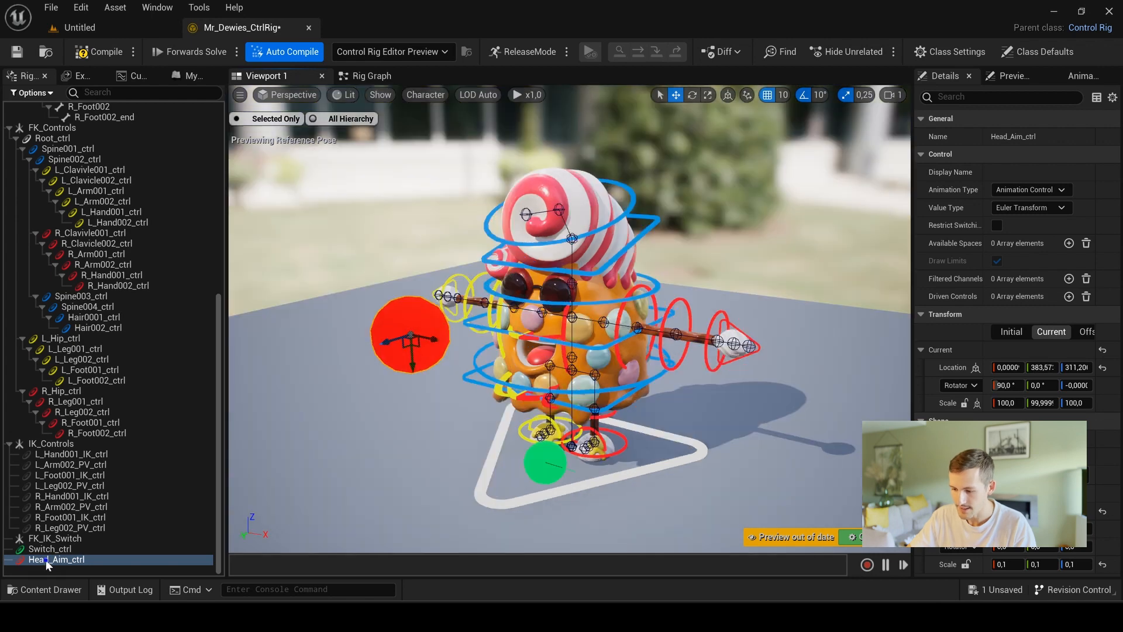
pyautogui.rightClick(46, 561)
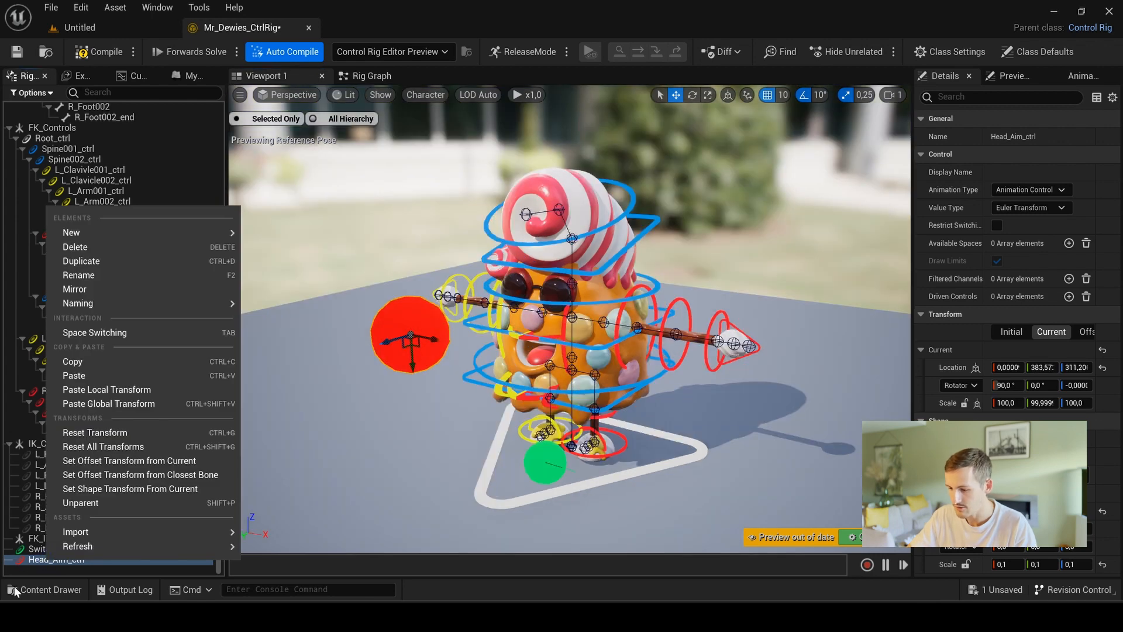
pyautogui.click(169, 465)
# - Collapse the RIG, FK_Controls and IK_Controls branches in the rig hierarchy
pyautogui.scroll(7, 117, 453)
pyautogui.click(9, 108)
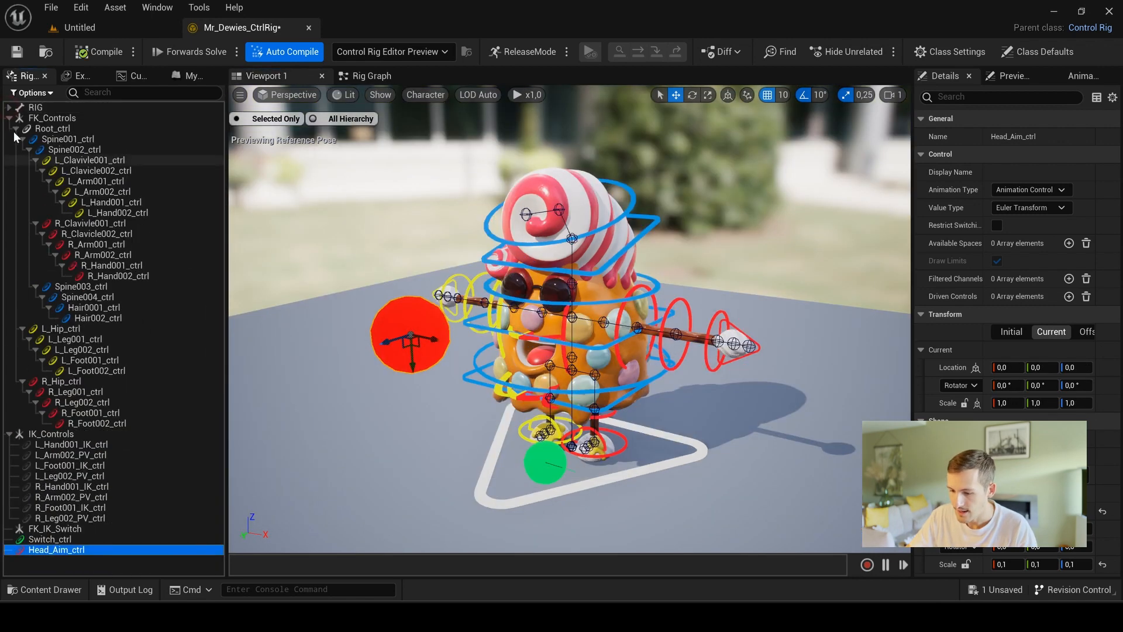
pyautogui.click(9, 118)
pyautogui.click(9, 129)
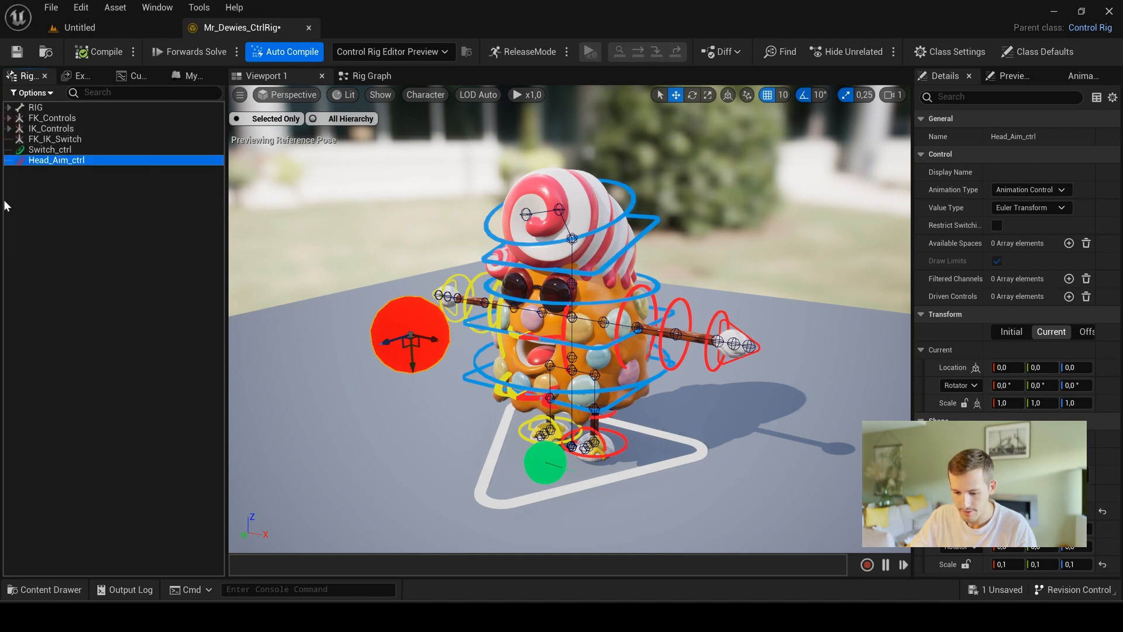
# - Parent Switch_ctrl under the FK_IK_Switch null in the rig hierarchy
pyautogui.click(42, 152)
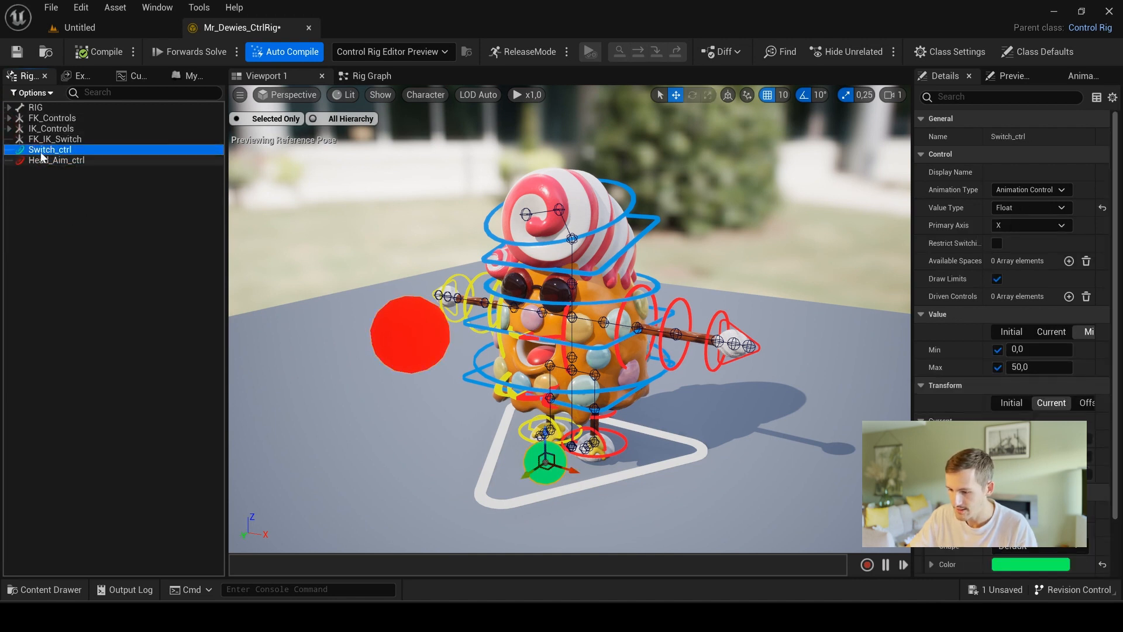
pyautogui.moveTo(54, 139); pyautogui.dragTo(54, 140)
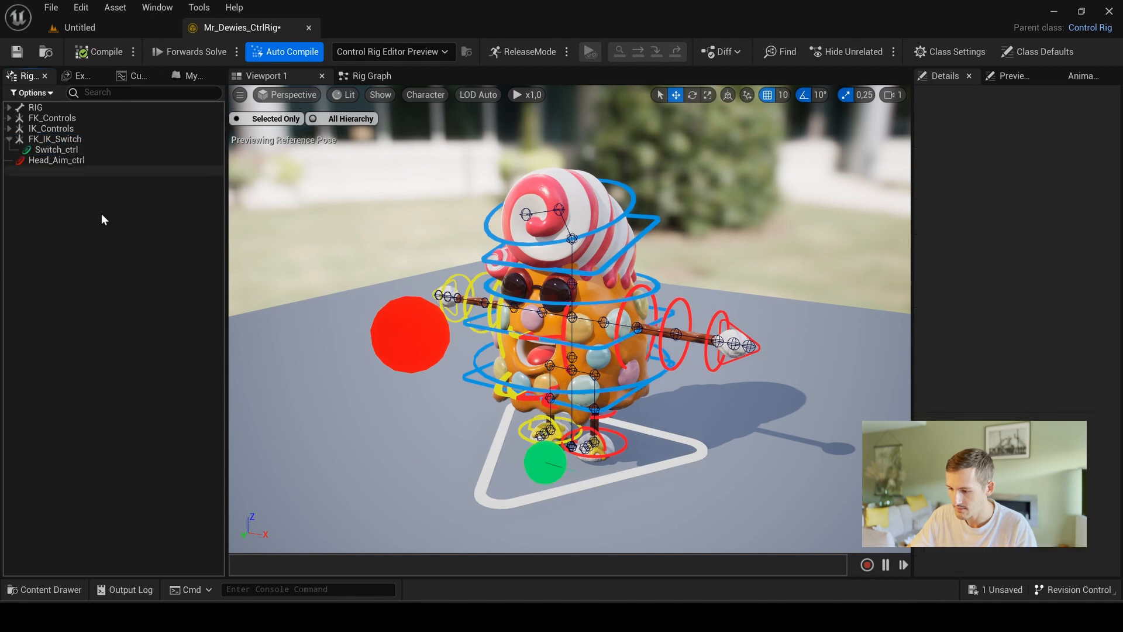
# - Give Head_Aim_ctrl a four-way arrow shape and set its shape scale uniformly to 0.15
pyautogui.click(57, 149)
pyautogui.press('f')
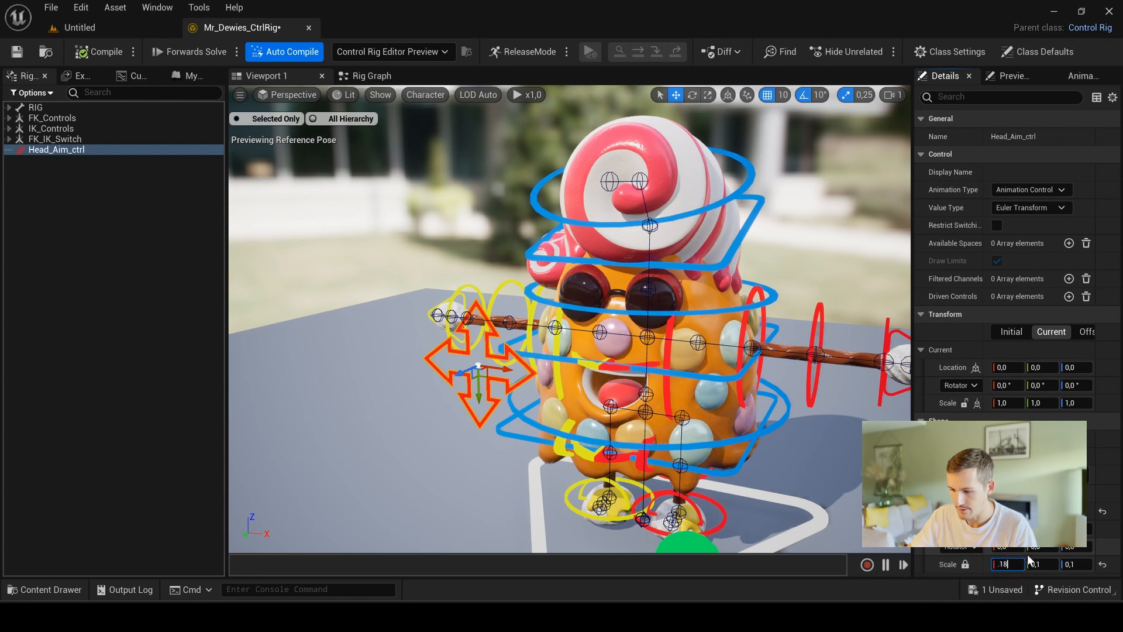
pyautogui.write('.18')
pyautogui.press('Return')
pyautogui.write('.15')
pyautogui.press('Return')
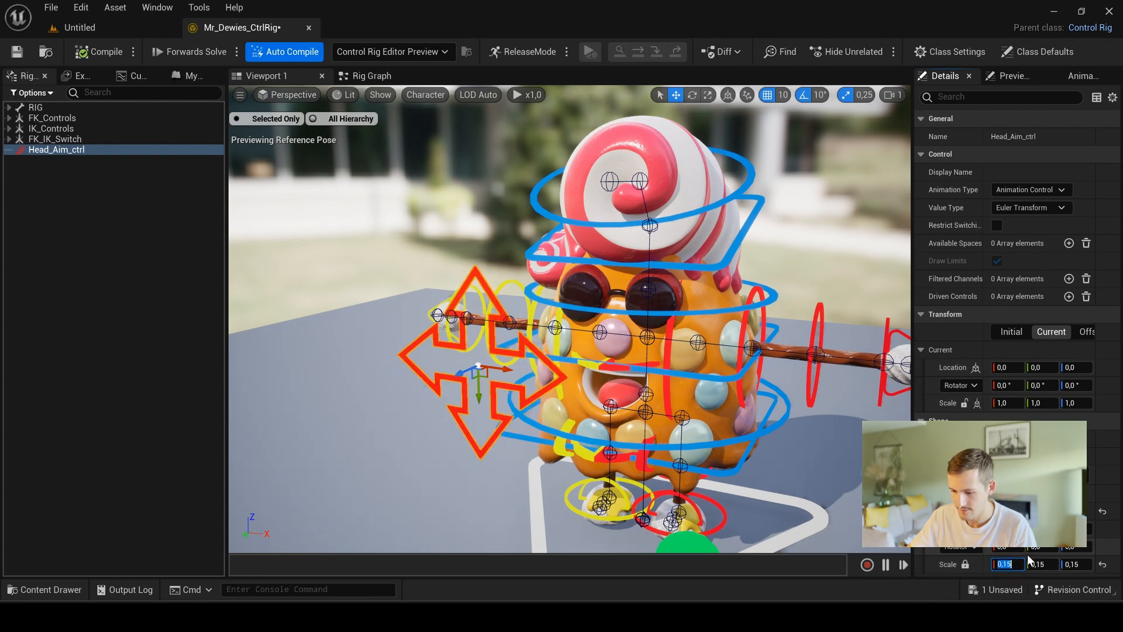
# - Compile and save the control rig, and inspect Head_Aim_ctrl in front of the character
pyautogui.scroll(-3, 793, 257)
pyautogui.keyDown('alt'); pyautogui.moveTo(792, 257); pyautogui.dragTo(722, 249); pyautogui.keyUp('alt')
pyautogui.click(793, 258)
pyautogui.keyDown('alt'); pyautogui.moveTo(678, 298); pyautogui.dragTo(696, 298); pyautogui.keyUp('alt')
pyautogui.click(97, 55)
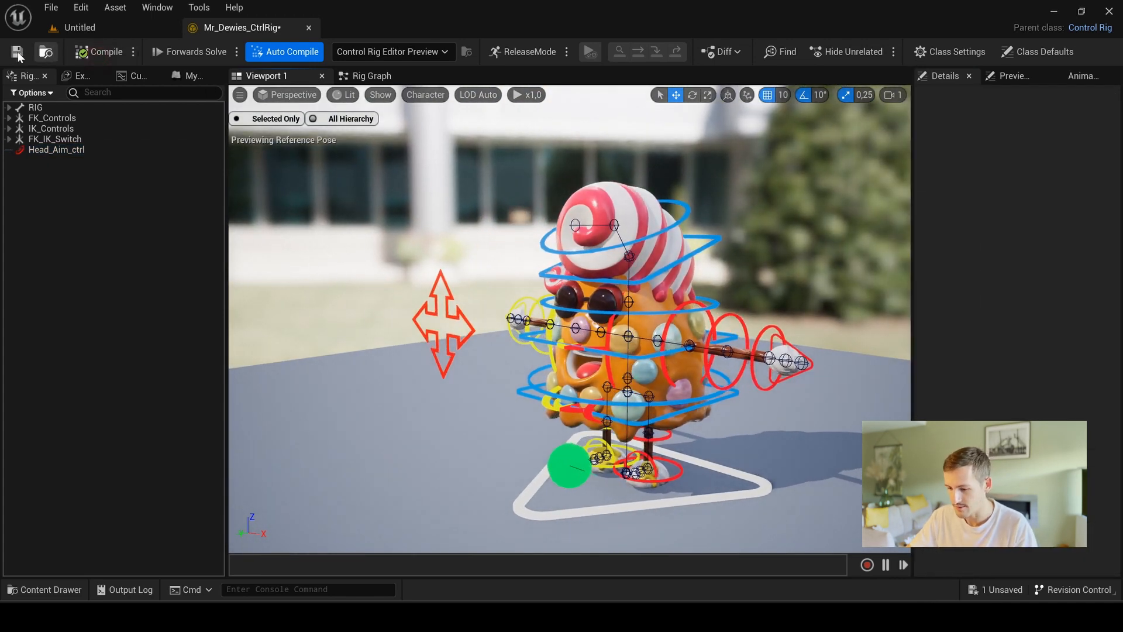
pyautogui.click(451, 293)
pyautogui.keyDown('alt'); pyautogui.moveTo(450, 292); pyautogui.dragTo(522, 365); pyautogui.keyUp('alt')
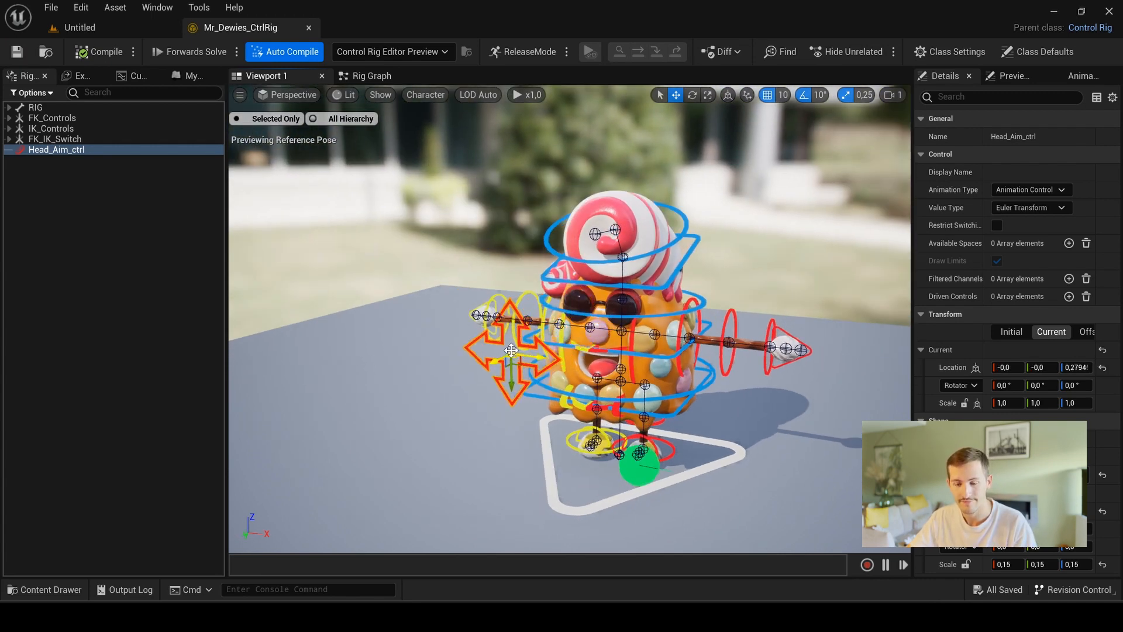
# - Add an Aim node to the rig graph in the empty space after the FK CONTROLS block
pyautogui.click(368, 76)
pyautogui.moveTo(317, 140); pyautogui.dragTo(725, 380)
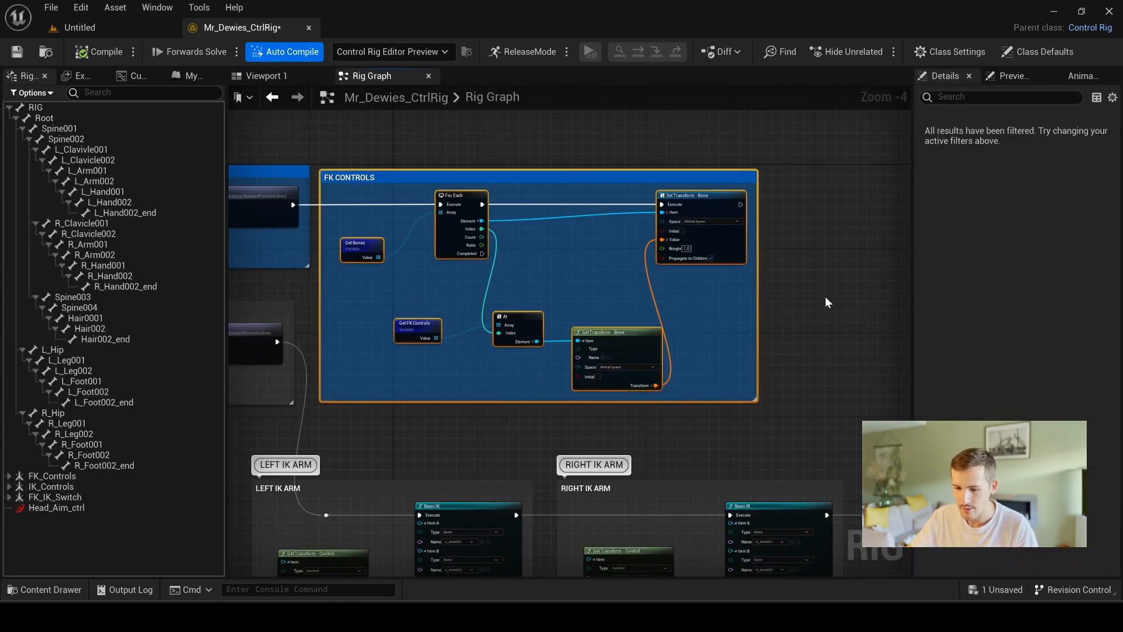
pyautogui.click(825, 296)
pyautogui.moveTo(829, 290); pyautogui.dragTo(566, 288, button='right')
pyautogui.scroll(1, 497, 265)
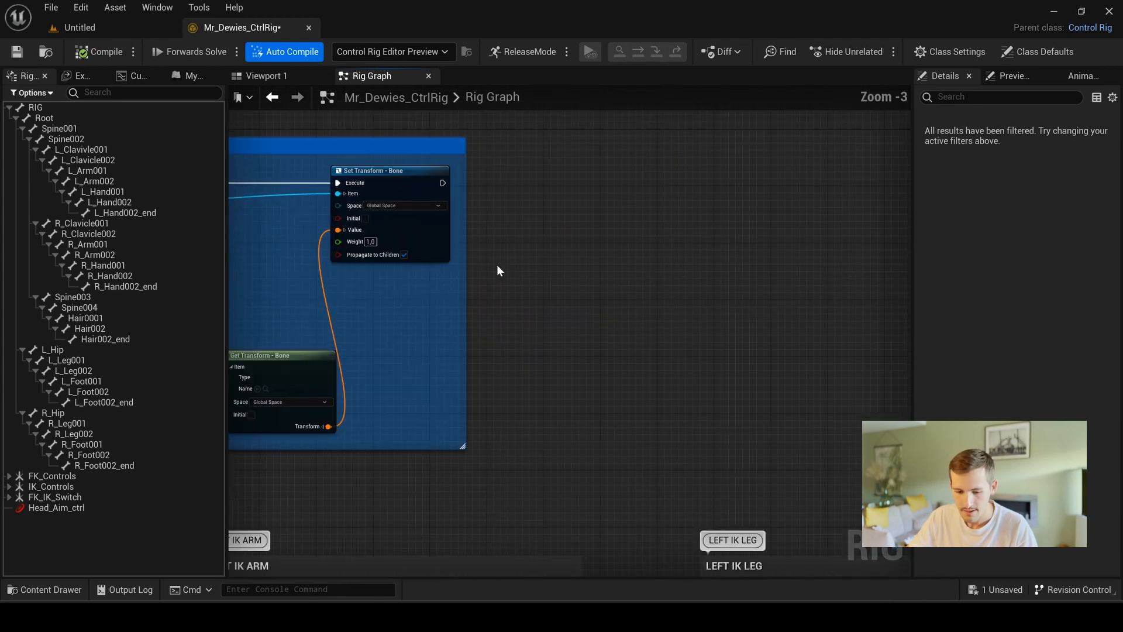
pyautogui.scroll(1, 583, 278)
pyautogui.rightClick(582, 278)
pyautogui.write('aim')
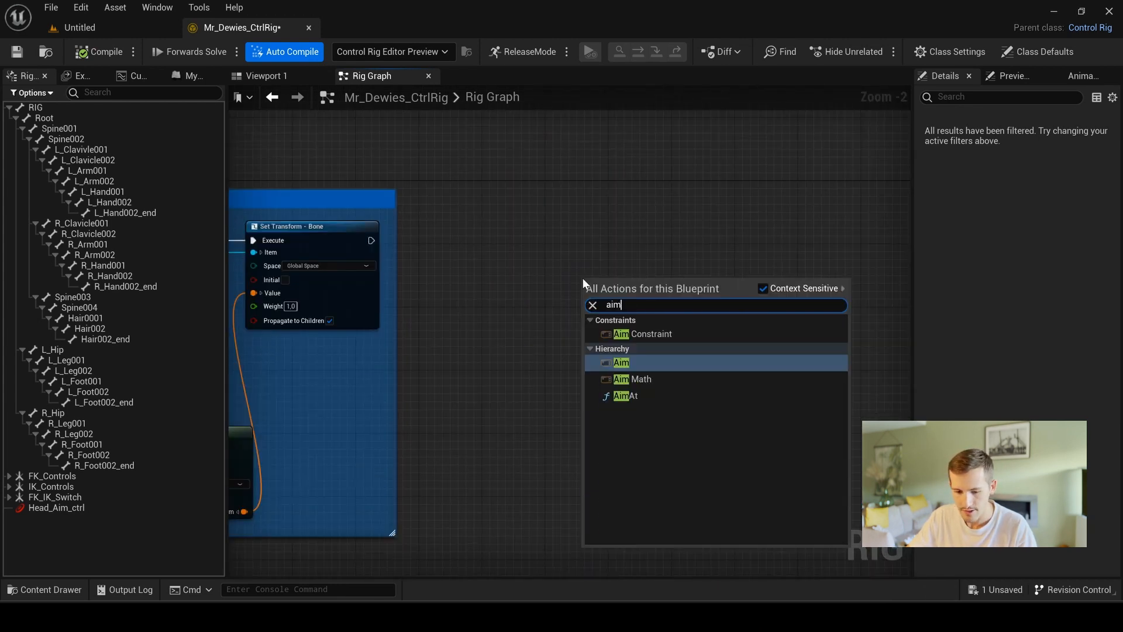
pyautogui.press('Return')
pyautogui.scroll(1, 798, 331)
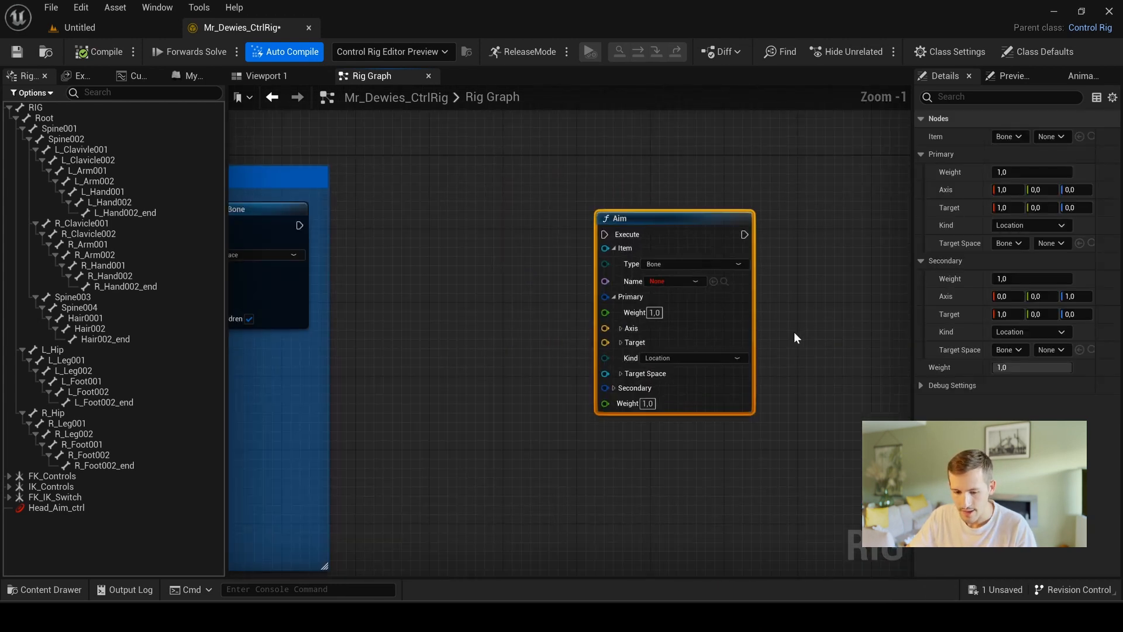
# - Set the Aim node's item to the Spine004 bone
pyautogui.scroll(1, 795, 332)
pyautogui.click(649, 269)
pyautogui.write('spine')
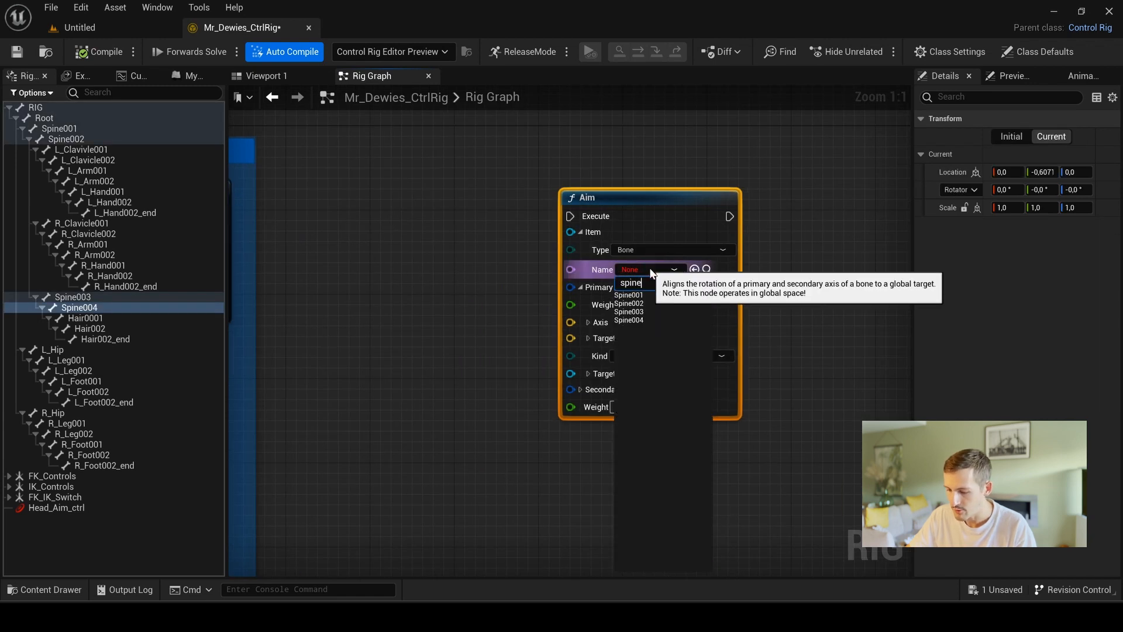
pyautogui.click(641, 320)
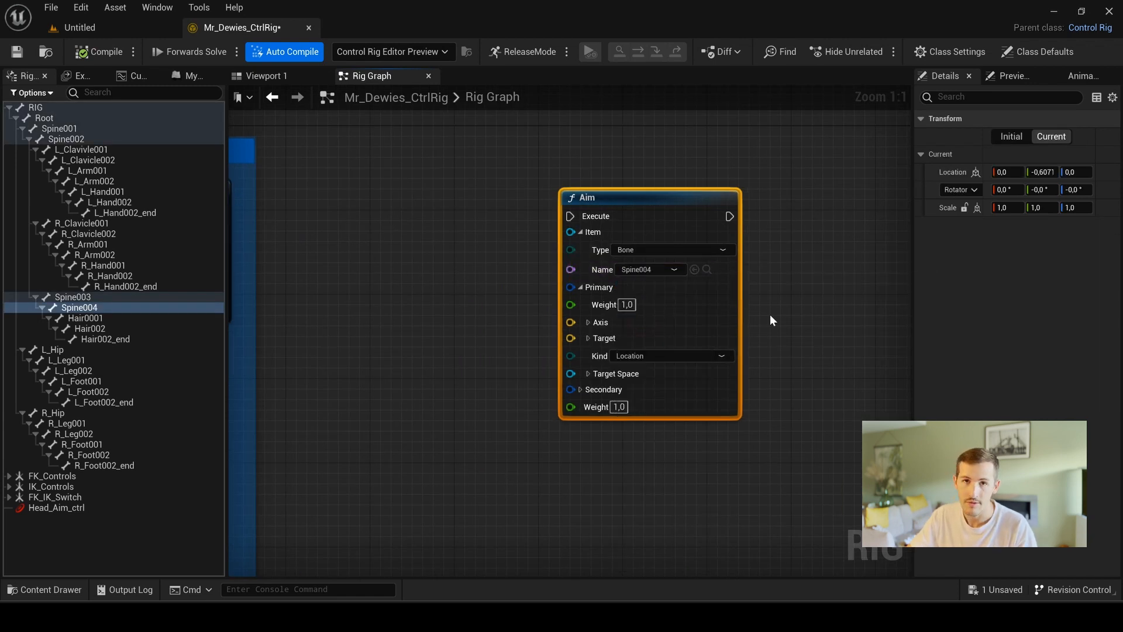
# - Add a Get Transform node for Head_Aim_ctrl and connect its Translation to the Aim node's primary Target
pyautogui.moveTo(45, 510); pyautogui.dragTo(331, 334)
pyautogui.click(369, 361)
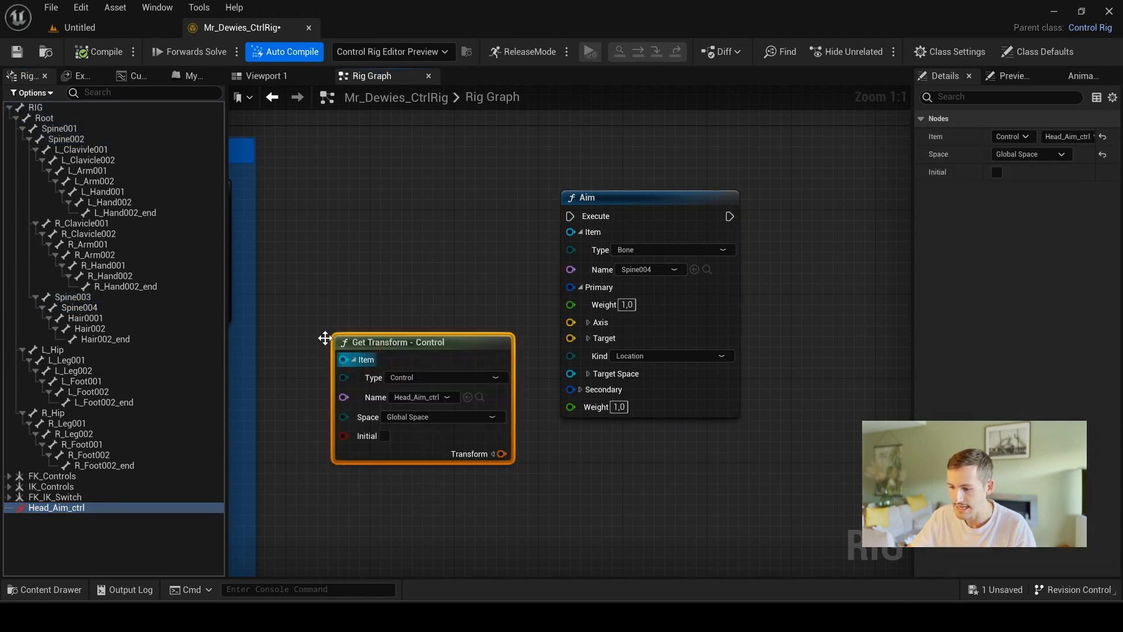
pyautogui.moveTo(457, 343); pyautogui.dragTo(422, 241)
pyautogui.moveTo(465, 351); pyautogui.dragTo(566, 338)
pyautogui.click(458, 351)
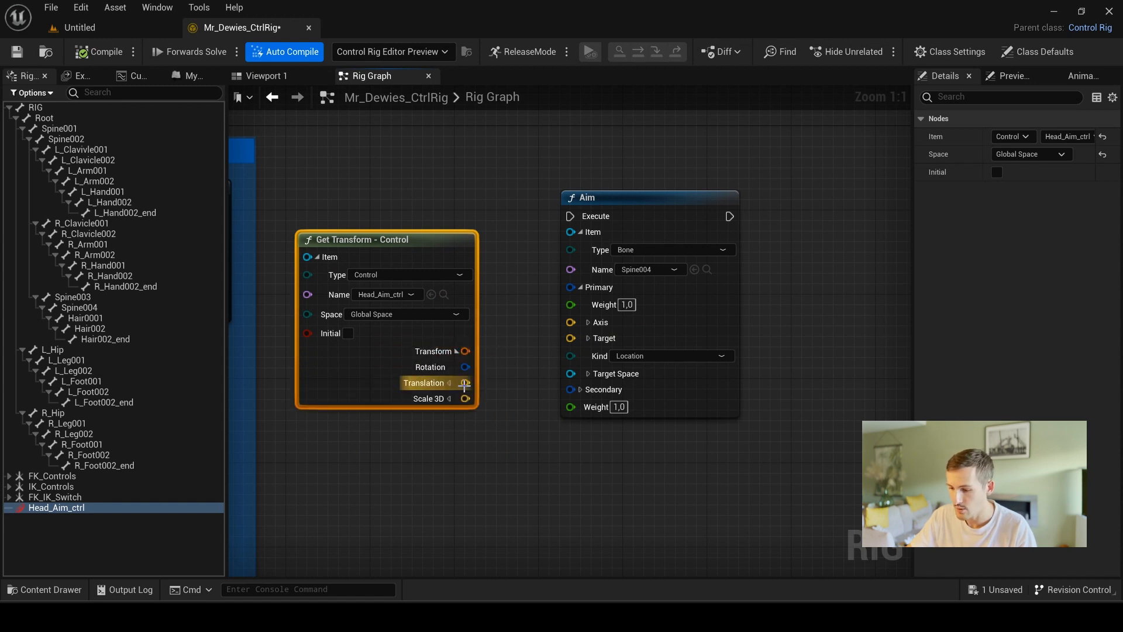
pyautogui.moveTo(465, 383); pyautogui.dragTo(570, 339)
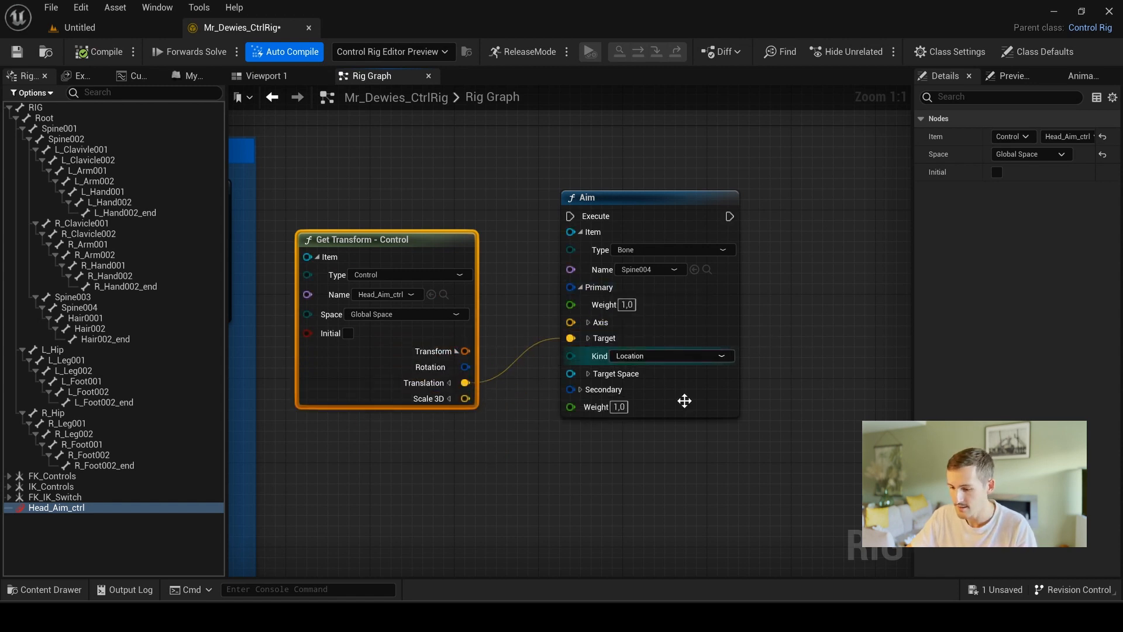
# - Expand the Aim node's primary and secondary axes and set the primary axis to X 0, Y 0, Z 1
pyautogui.click(581, 390)
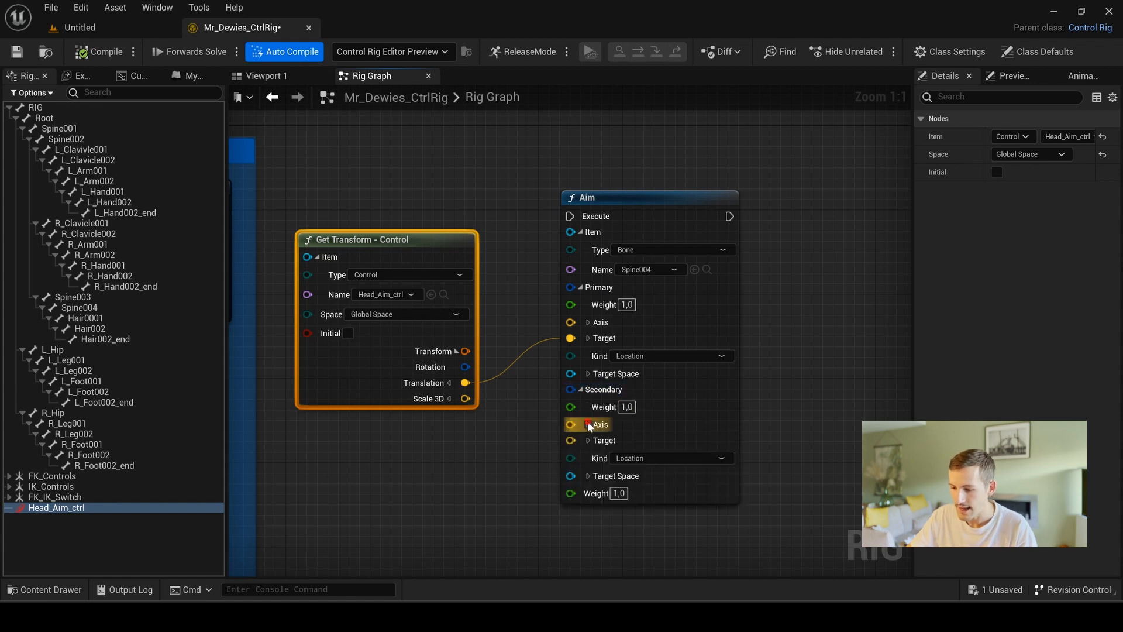
pyautogui.click(588, 424)
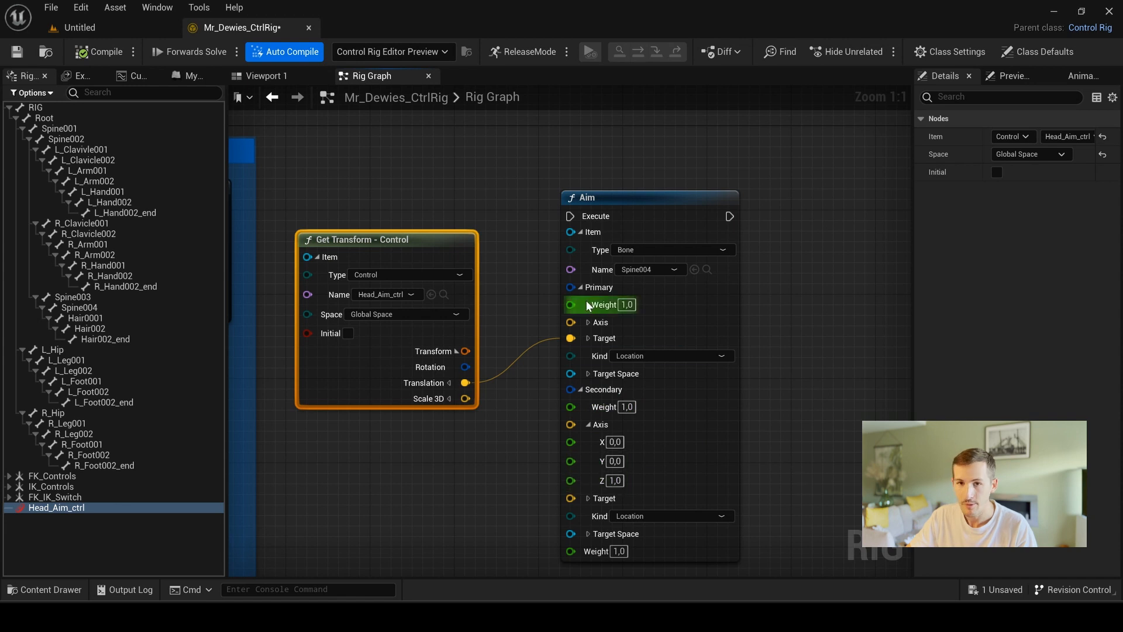
pyautogui.click(587, 324)
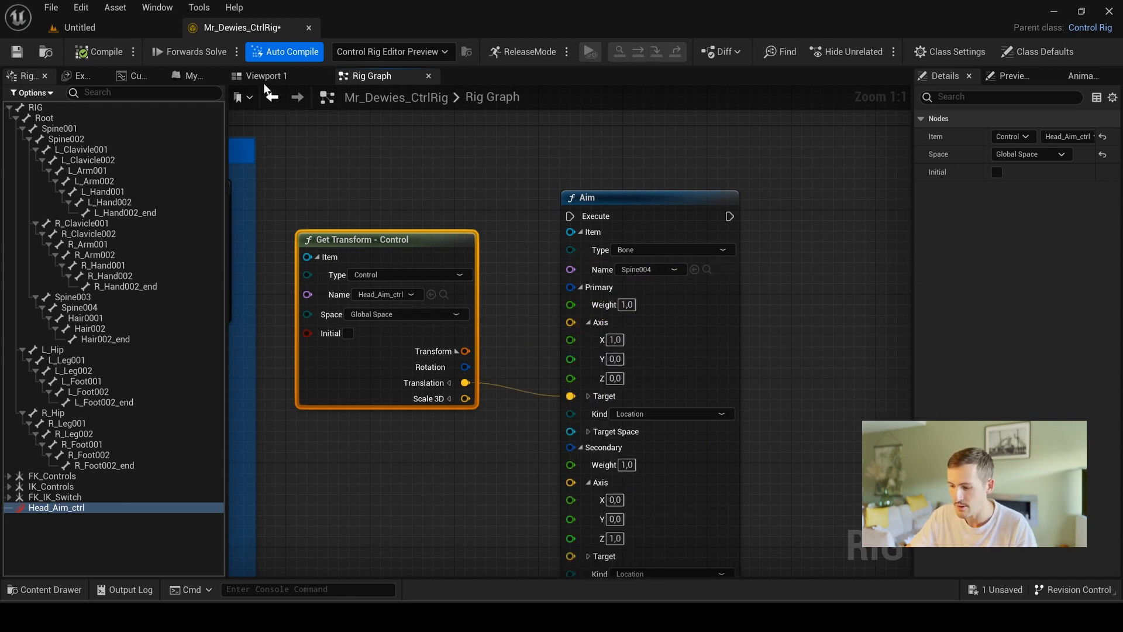
pyautogui.click(615, 340)
pyautogui.write('0')
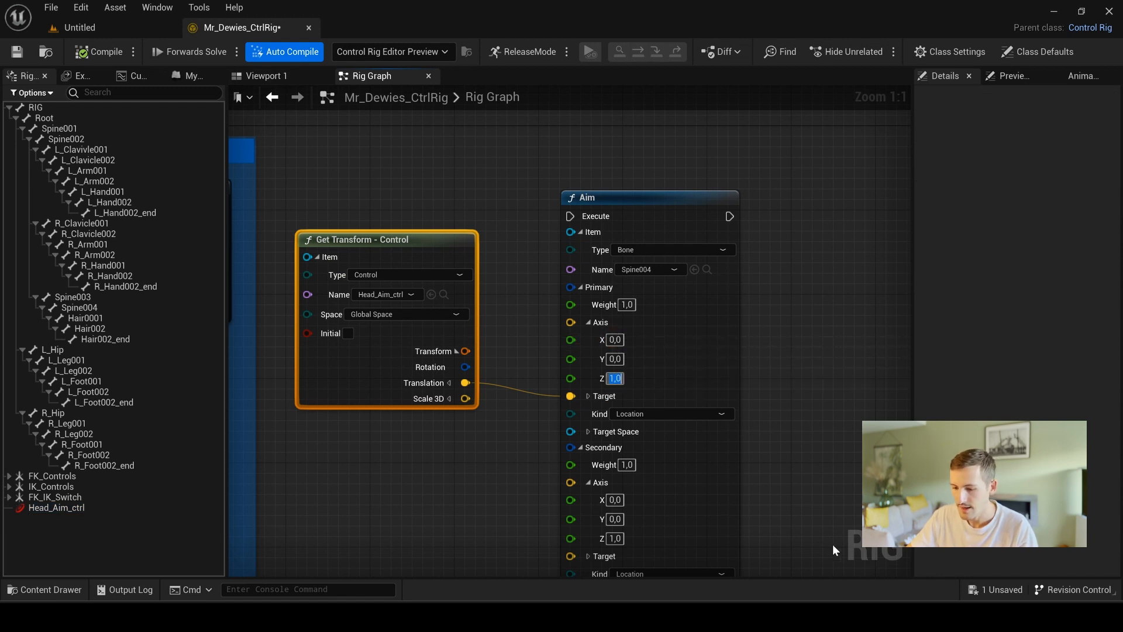
# - Set the Aim node's secondary axis to X 0, Y 1, Z 0
pyautogui.moveTo(693, 532); pyautogui.dragTo(683, 420, button='right')
pyautogui.click(609, 409)
pyautogui.write('1')
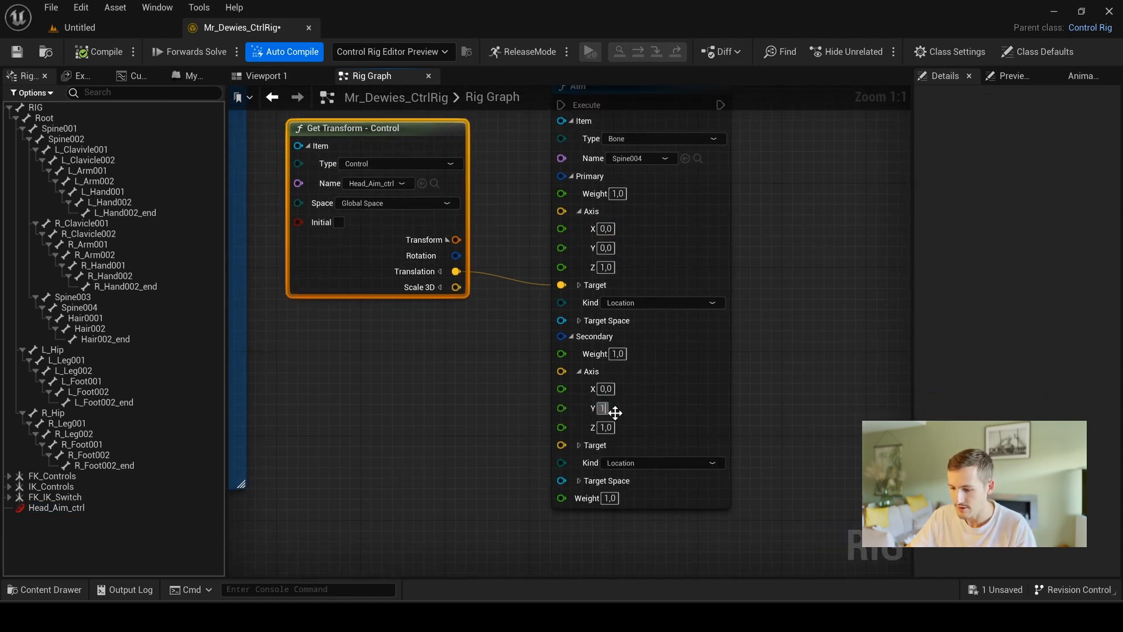
pyautogui.press('Tab')
pyautogui.write('0')
pyautogui.press('Return')
pyautogui.click(850, 319)
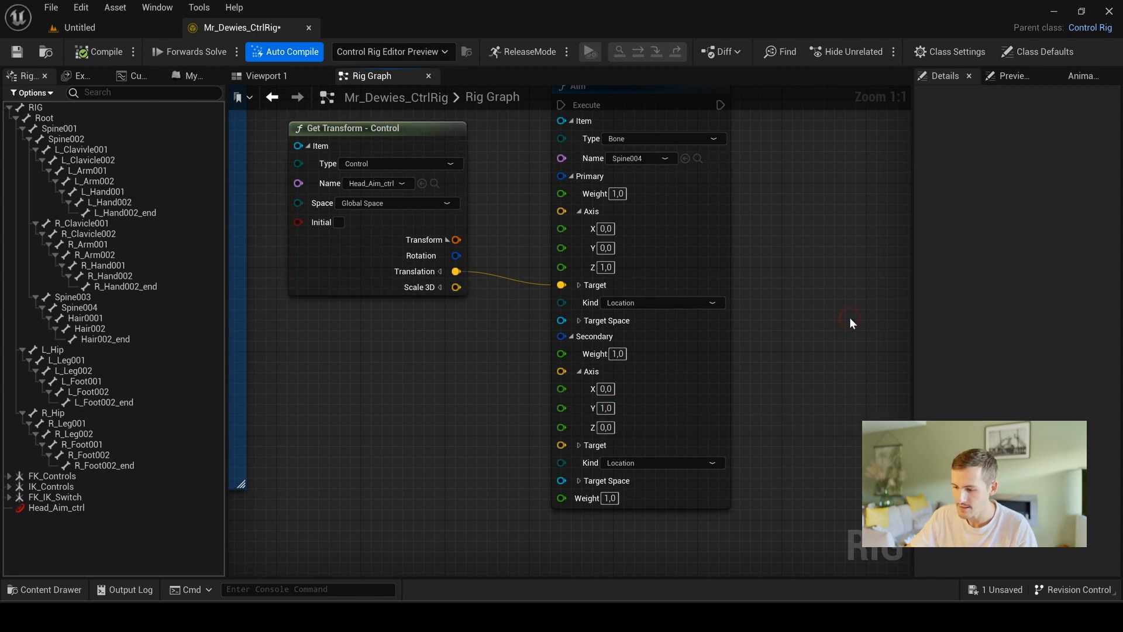
# - Connect the execution output of the FK CONTROLS Set Transform node to the Aim node and test it by moving Head_Aim_ctrl
pyautogui.moveTo(849, 317); pyautogui.dragTo(900, 444, button='right')
pyautogui.moveTo(261, 221); pyautogui.dragTo(614, 228)
pyautogui.moveTo(694, 215); pyautogui.dragTo(696, 204)
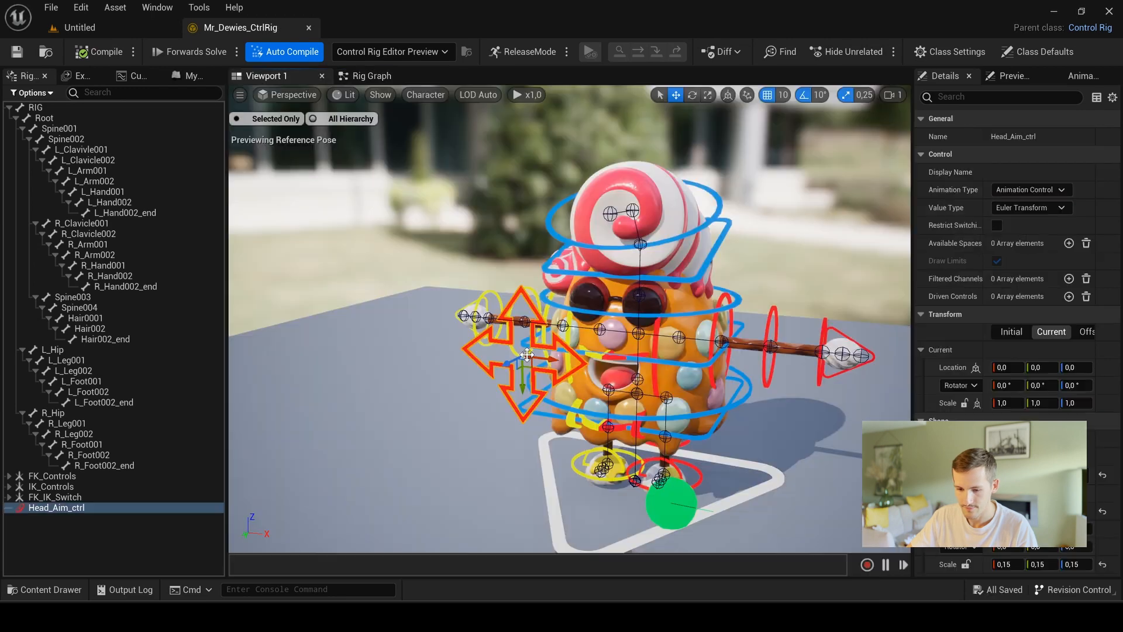
pyautogui.moveTo(555, 365); pyautogui.dragTo(479, 445)
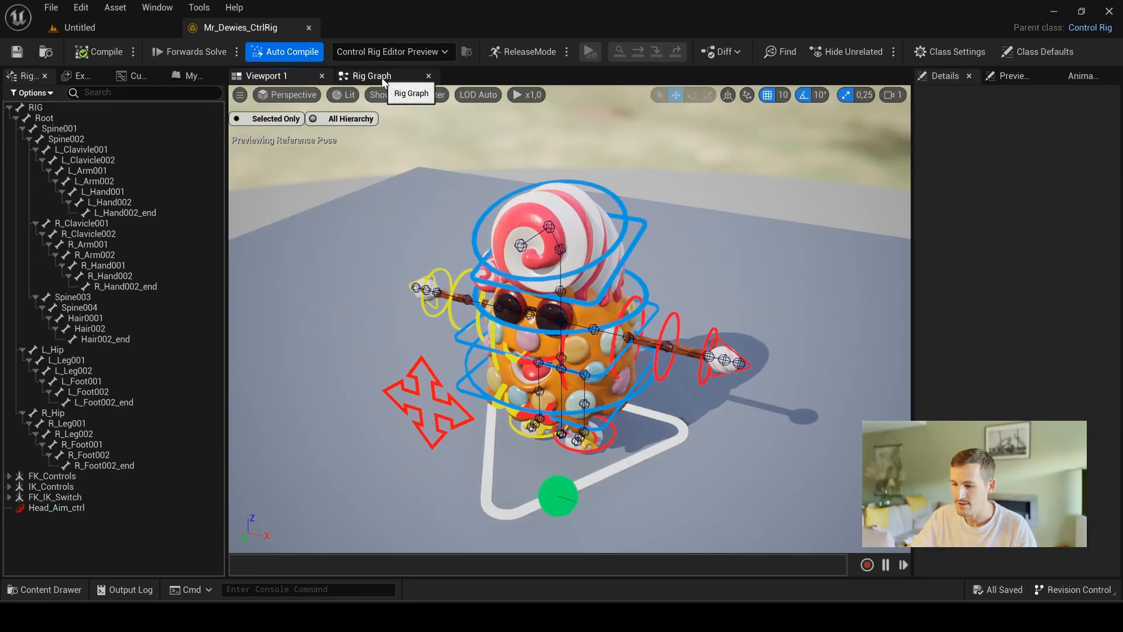
# - Add a Backwards Solve event node in an empty area of the rig graph below the existing node groups
pyautogui.click(382, 77)
pyautogui.scroll(-3, 511, 492)
pyautogui.scroll(2, 510, 491)
pyautogui.moveTo(510, 491); pyautogui.dragTo(873, 402, button='right')
pyautogui.moveTo(433, 400); pyautogui.dragTo(562, 436, button='right')
pyautogui.scroll(-1, 562, 436)
pyautogui.moveTo(470, 538); pyautogui.dragTo(501, 233, button='right')
pyautogui.scroll(2, 472, 365)
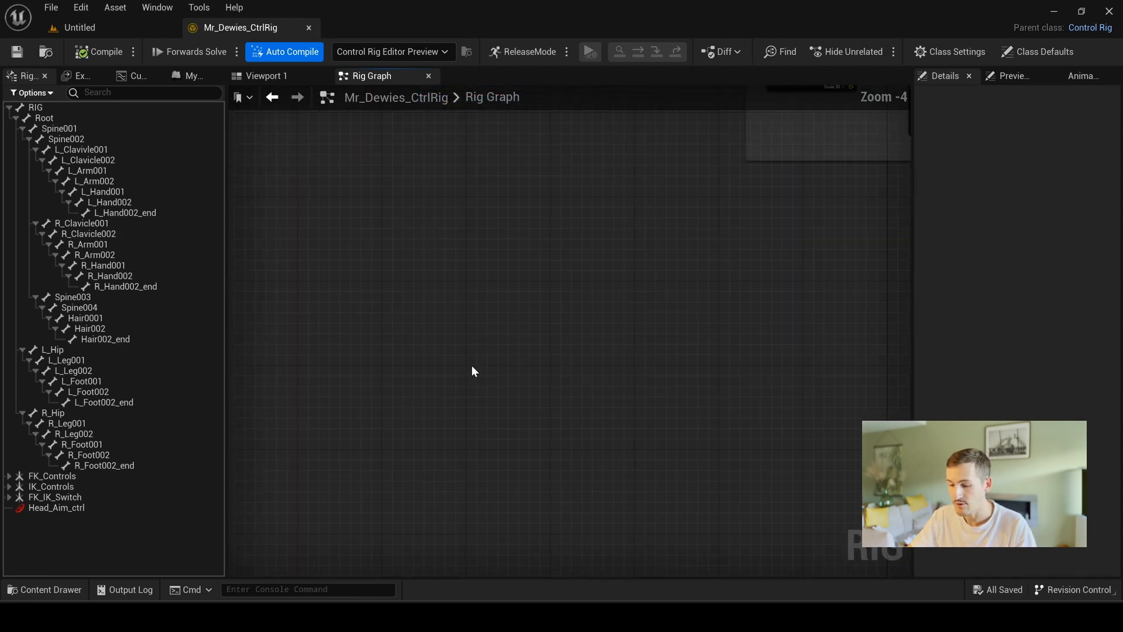
pyautogui.rightClick(472, 365)
pyautogui.write('Ba')
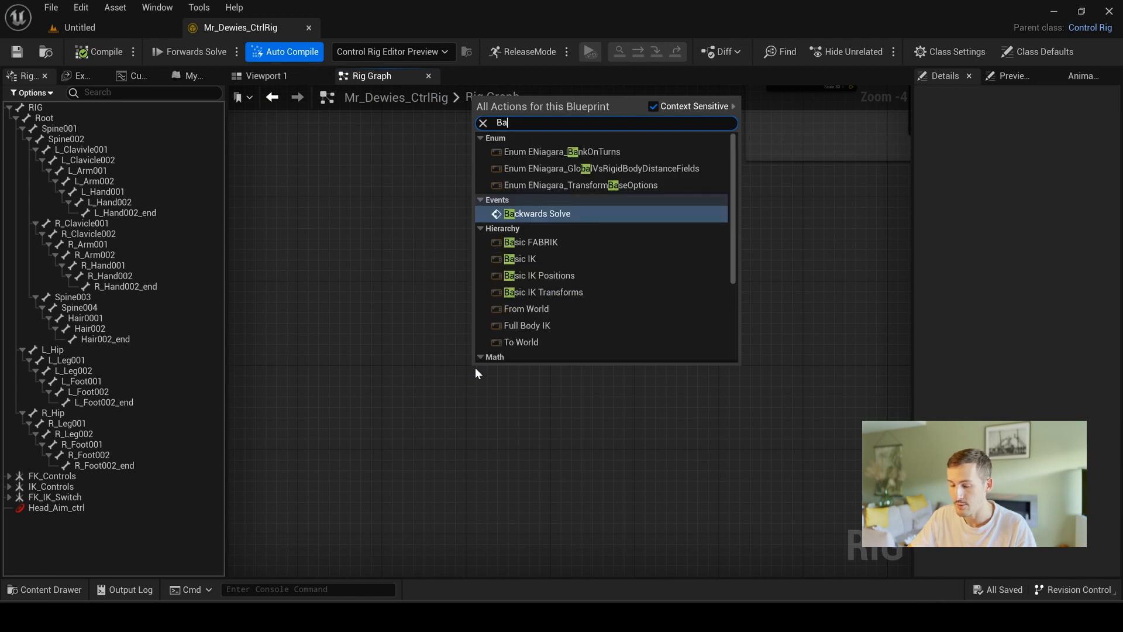
pyautogui.write('ckwa')
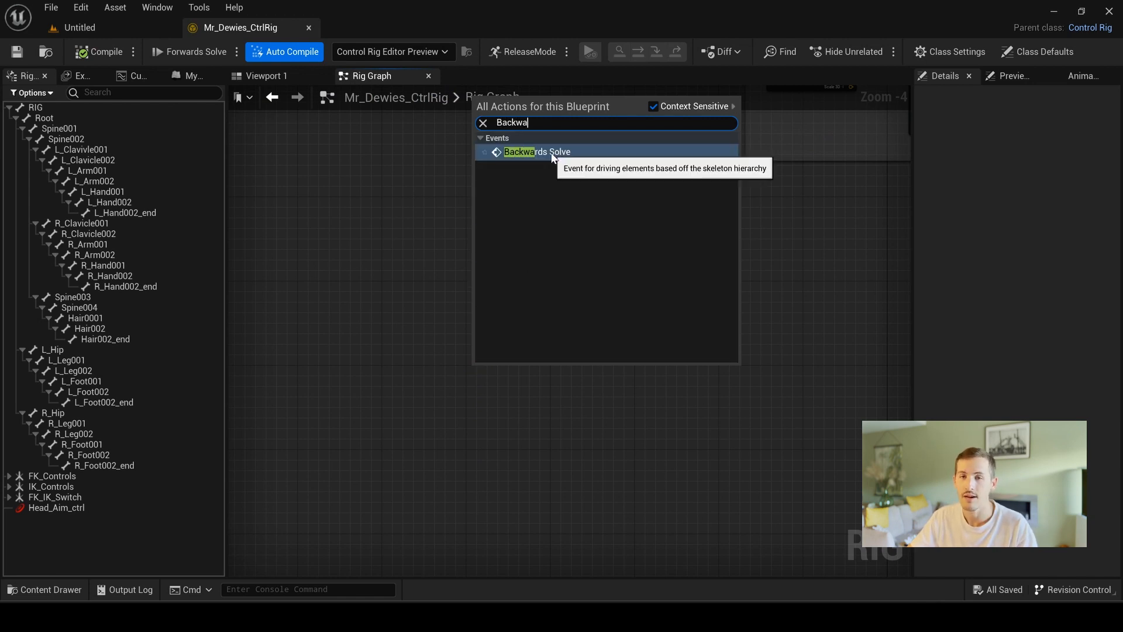
pyautogui.click(550, 154)
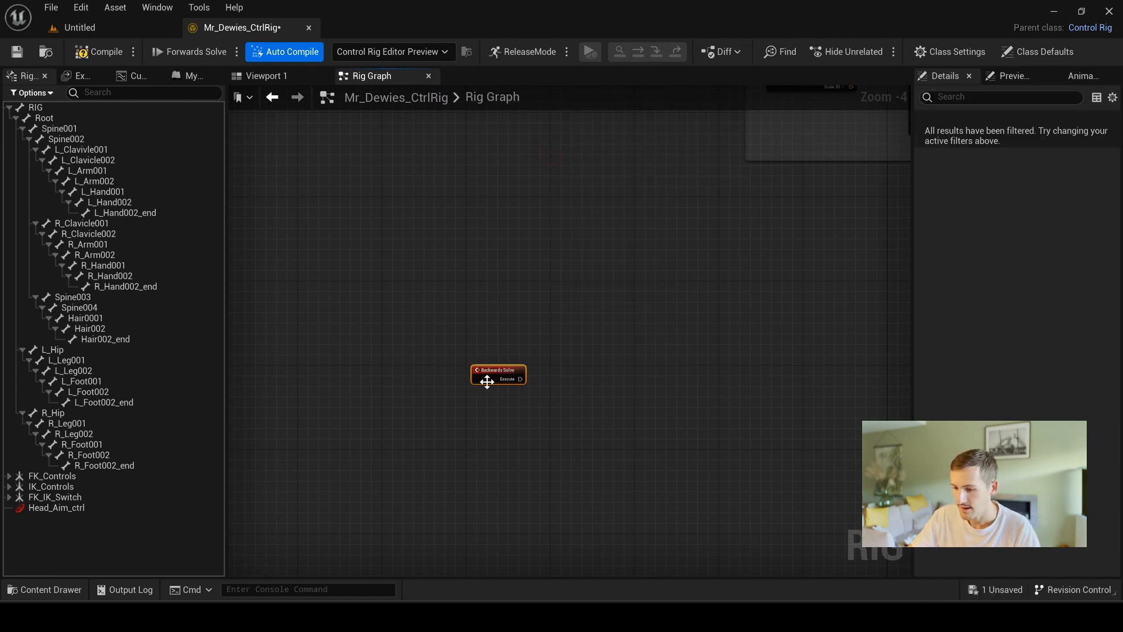
pyautogui.scroll(4, 486, 381)
pyautogui.moveTo(527, 361); pyautogui.dragTo(582, 288)
pyautogui.moveTo(692, 286); pyautogui.dragTo(618, 311, button='right')
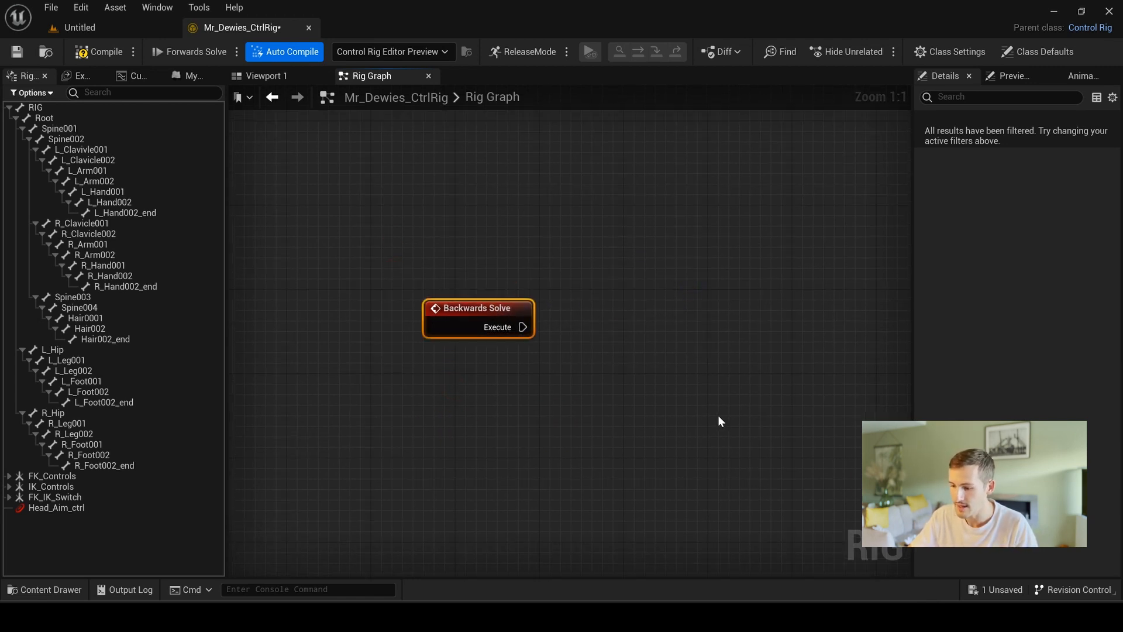
# - Copy the For Each, At, variable and transform nodes from the FK CONTROLS block and paste them beside Backwards Solve
pyautogui.scroll(-6, 721, 422)
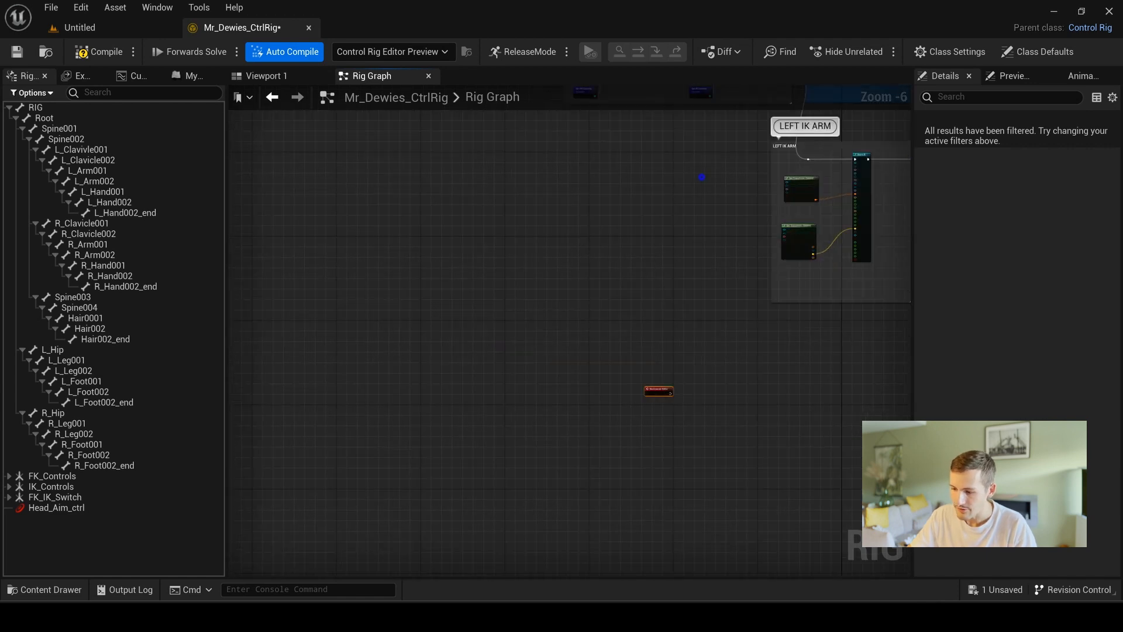
pyautogui.moveTo(702, 176); pyautogui.dragTo(440, 510, button='right')
pyautogui.scroll(3, 615, 412)
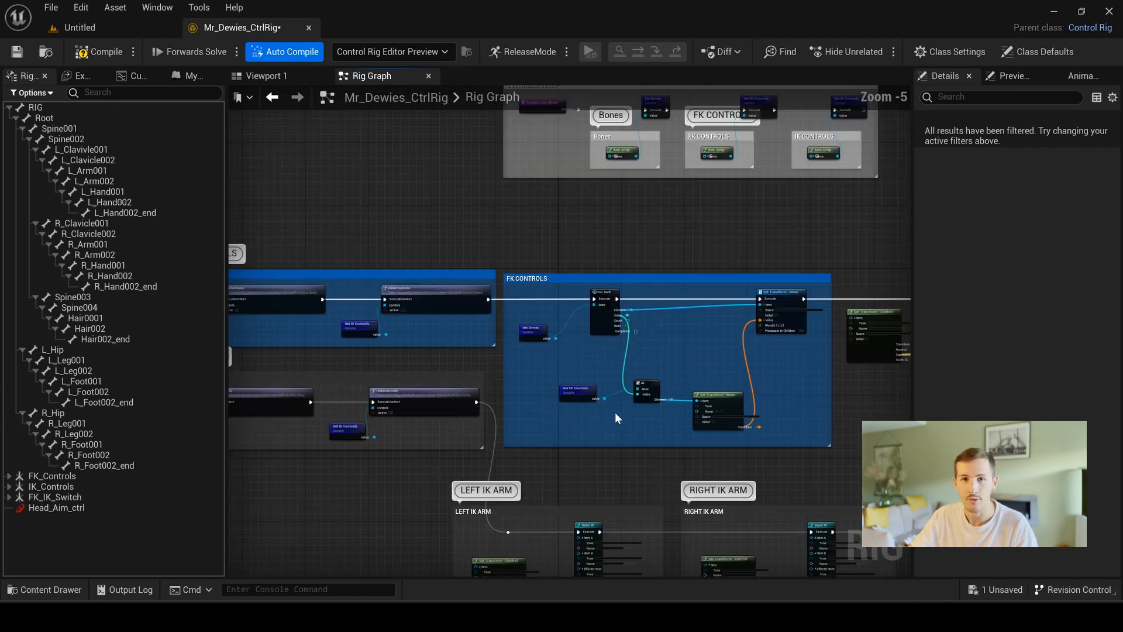
pyautogui.moveTo(672, 446); pyautogui.dragTo(569, 461, button='right')
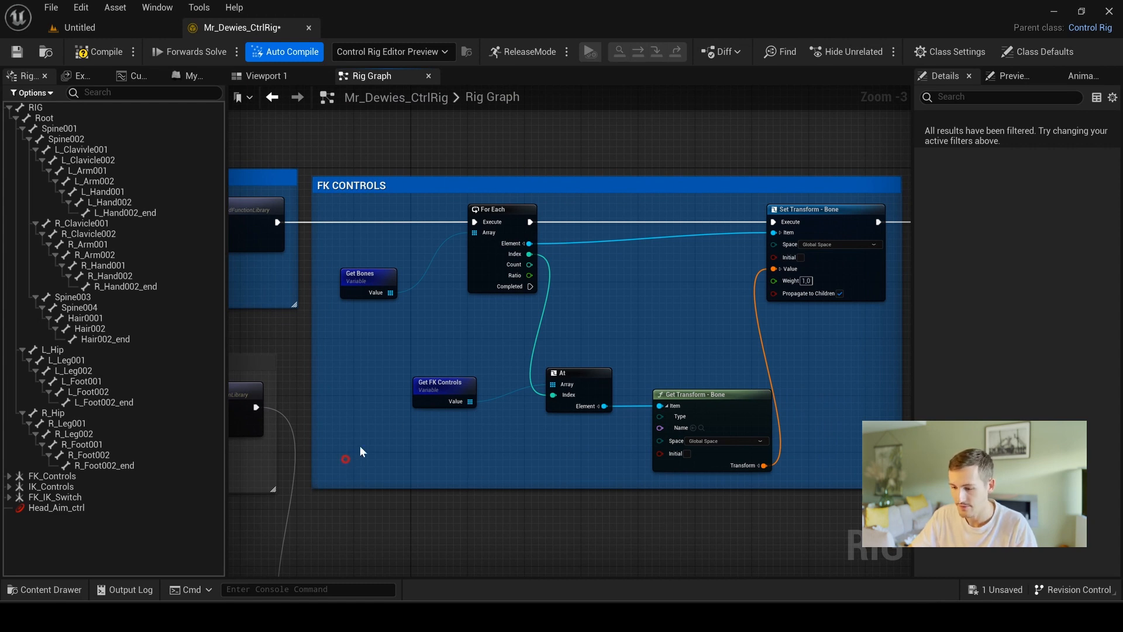
pyautogui.moveTo(585, 351); pyautogui.dragTo(807, 268)
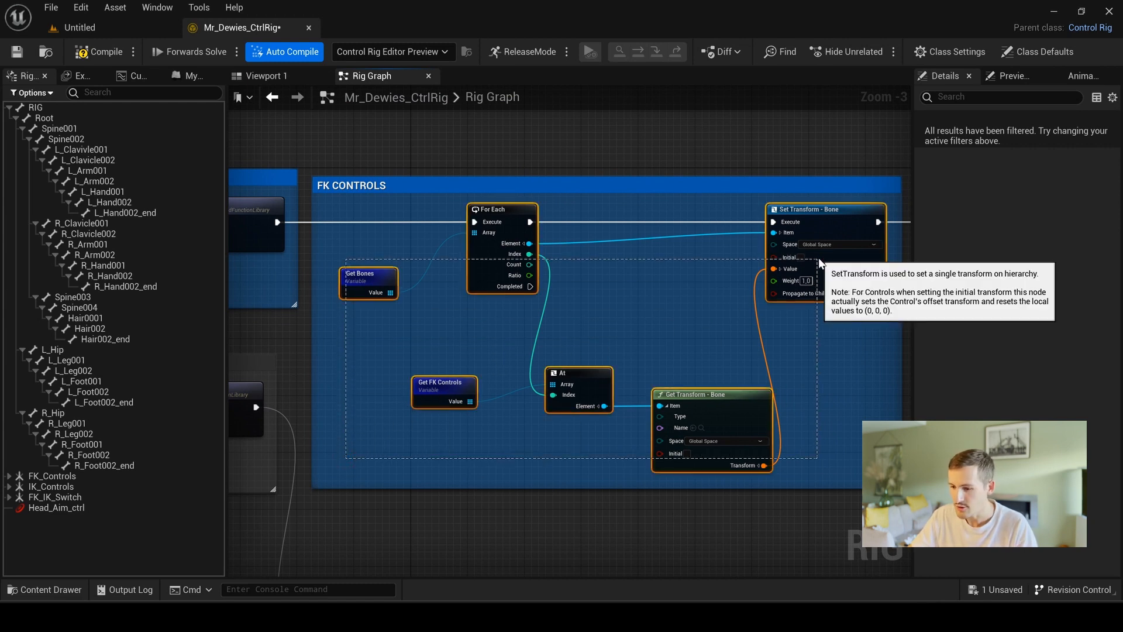
pyautogui.scroll(-5, 466, 483)
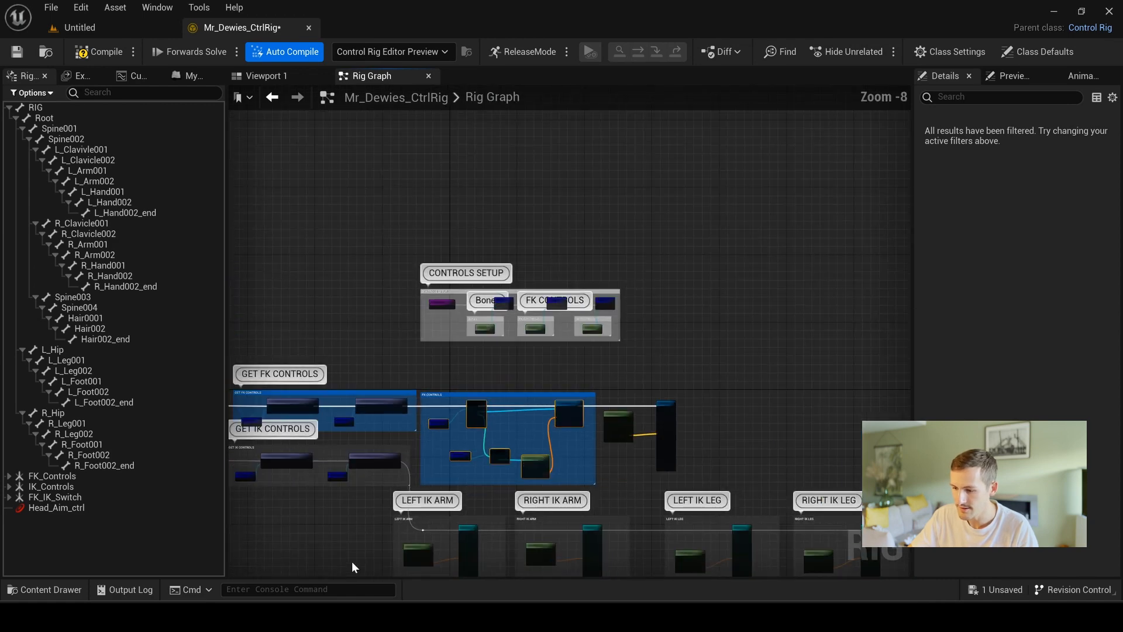
pyautogui.moveTo(349, 566); pyautogui.dragTo(538, 141, button='right')
pyautogui.scroll(6, 603, 291)
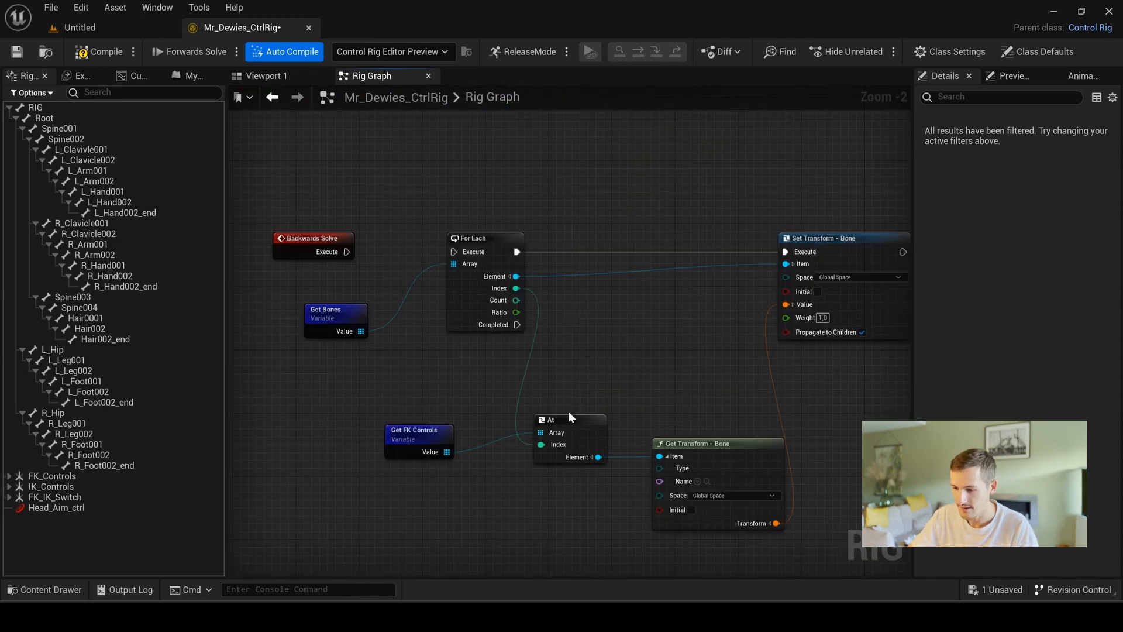
# - Disconnect Get Bones and Get FK Controls from their array inputs in the Backwards Solve copy and swap the two nodes' positions
pyautogui.click(425, 440)
pyautogui.click(332, 319)
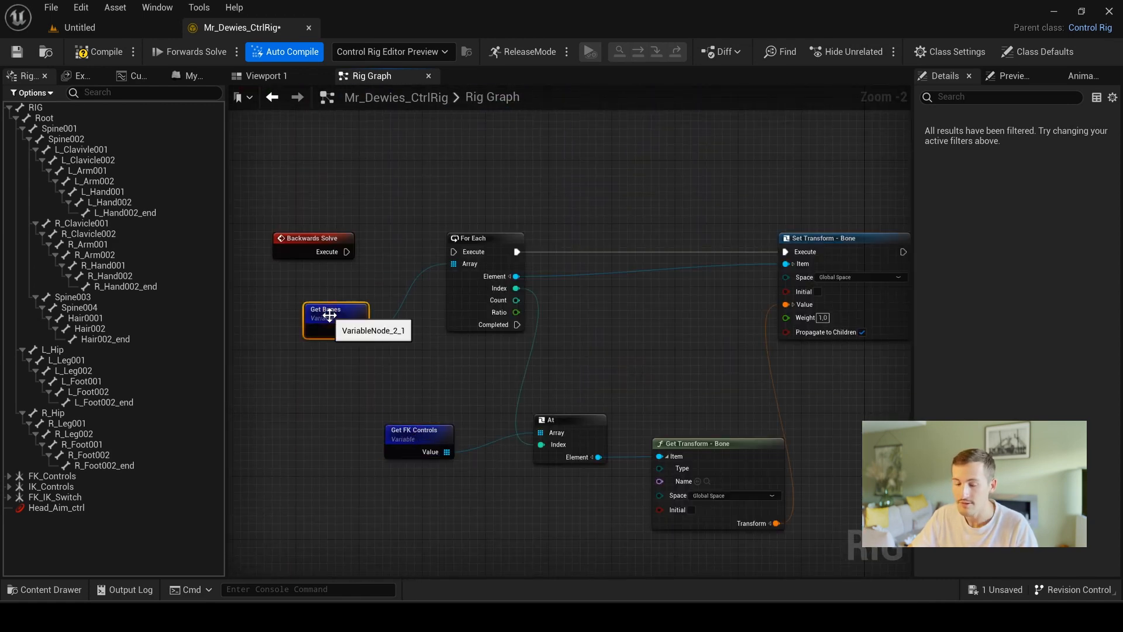
pyautogui.keyDown('alt'); pyautogui.click(401, 304); pyautogui.keyUp('alt')
pyautogui.keyDown('alt'); pyautogui.click(480, 446); pyautogui.keyUp('alt')
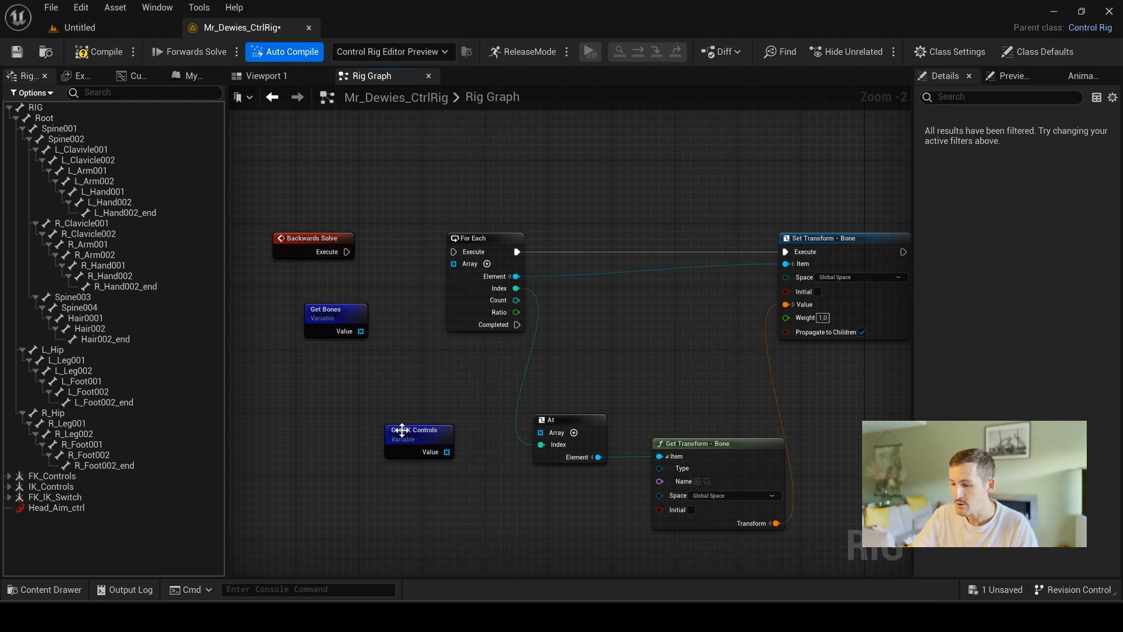
pyautogui.moveTo(402, 431); pyautogui.dragTo(280, 372)
pyautogui.moveTo(306, 321); pyautogui.dragTo(321, 470)
# - Wire Get FK Controls into For Each, Get Bones into At, and Backwards Solve's execution into For Each, and save the rig
pyautogui.moveTo(296, 375); pyautogui.dragTo(454, 264)
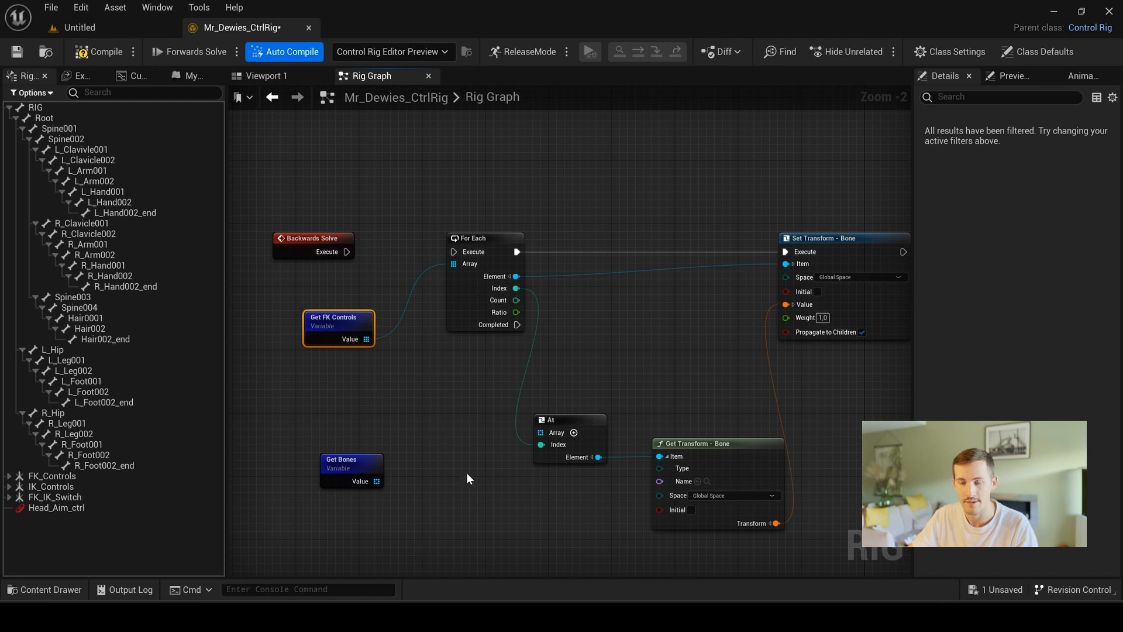
pyautogui.moveTo(377, 480); pyautogui.dragTo(543, 434)
pyautogui.moveTo(347, 252); pyautogui.dragTo(454, 252)
pyautogui.click(260, 76)
pyautogui.click(13, 47)
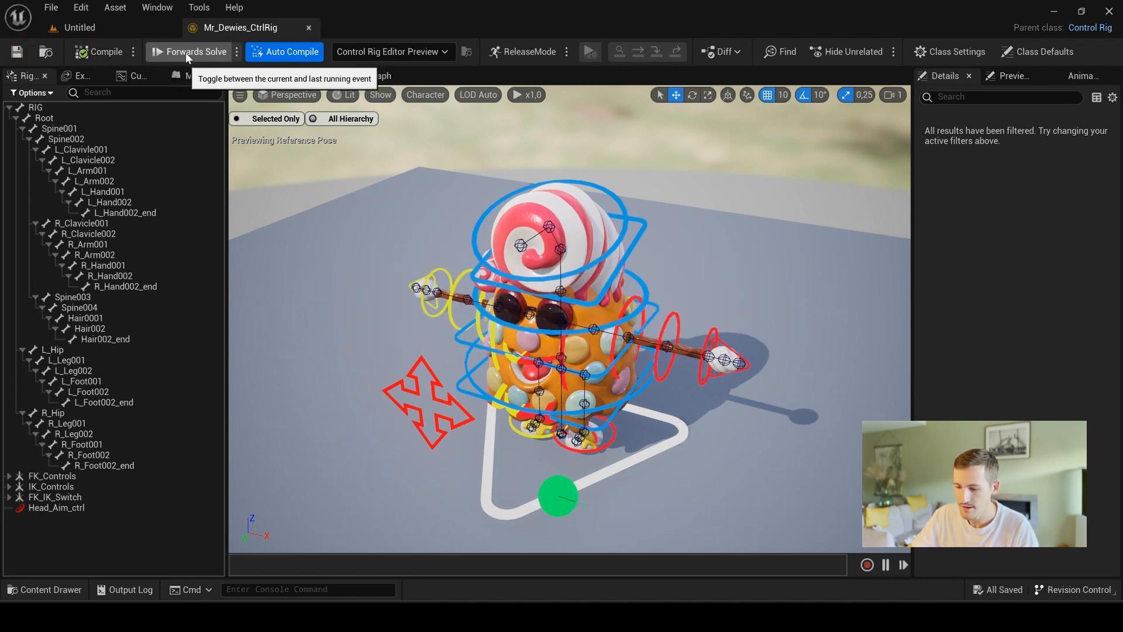
# - Preview the rig in the Construction Event, test-rotate the R_Clavicle002 bone by -50 degrees and undo the rotation
pyautogui.click(238, 52)
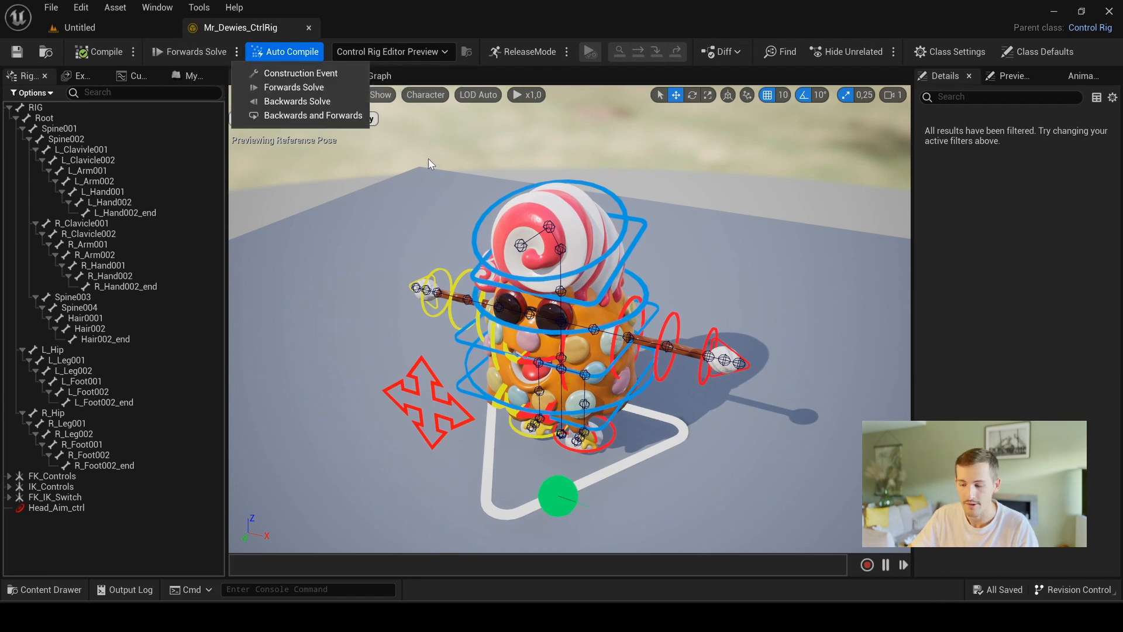
pyautogui.click(301, 73)
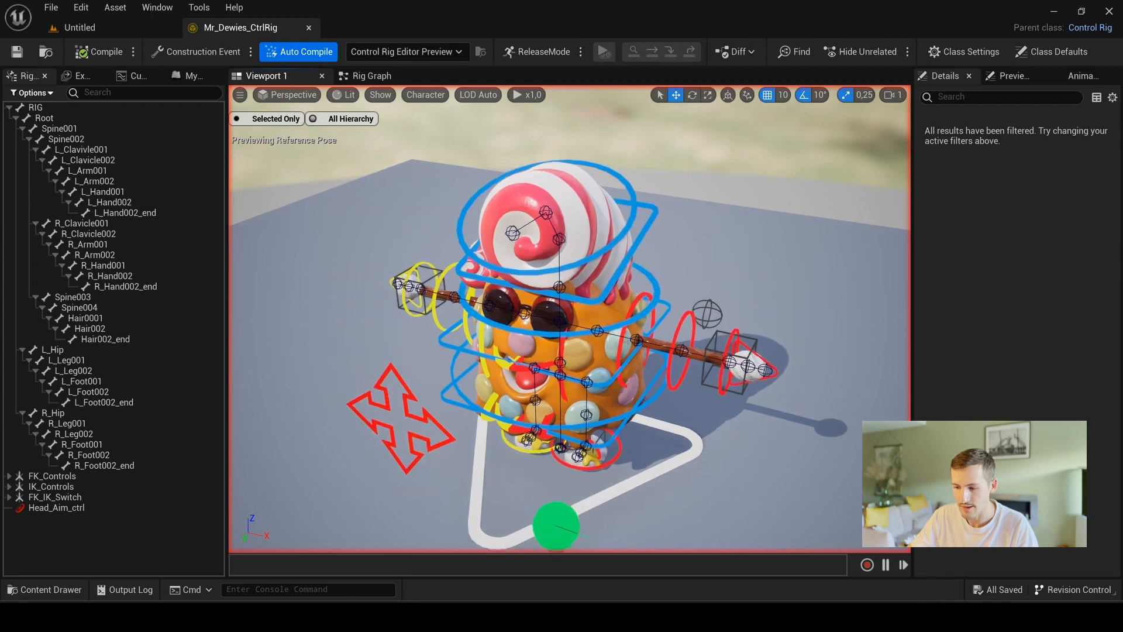
pyautogui.scroll(3, 611, 350)
pyautogui.click(610, 334)
pyautogui.press('e')
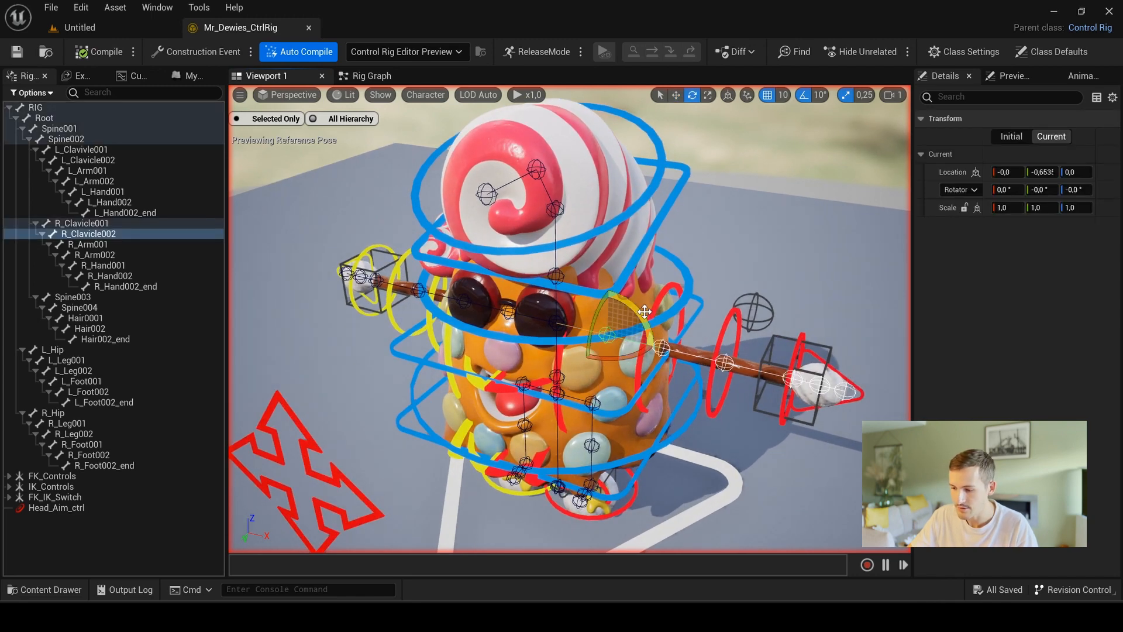
pyautogui.moveTo(646, 310); pyautogui.dragTo(623, 288)
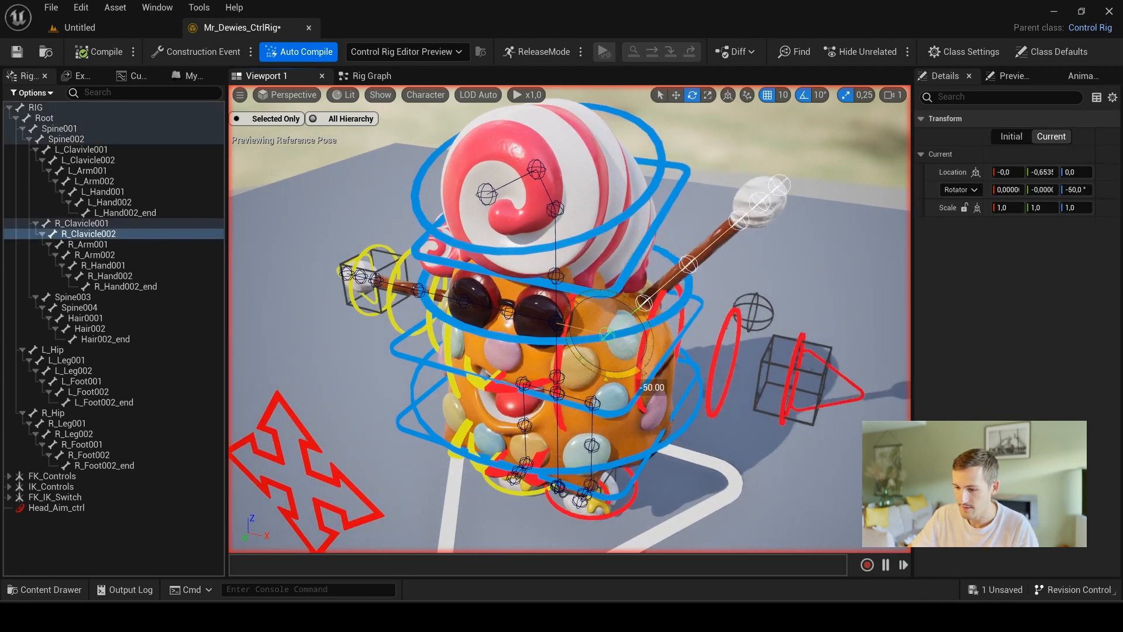
pyautogui.hotkey('ctrl', 'z')
# - Return the rig preview to Forwards Solve and test Switch_ctrl by moving it
pyautogui.click(251, 52)
pyautogui.click(304, 92)
pyautogui.scroll(-3, 522, 347)
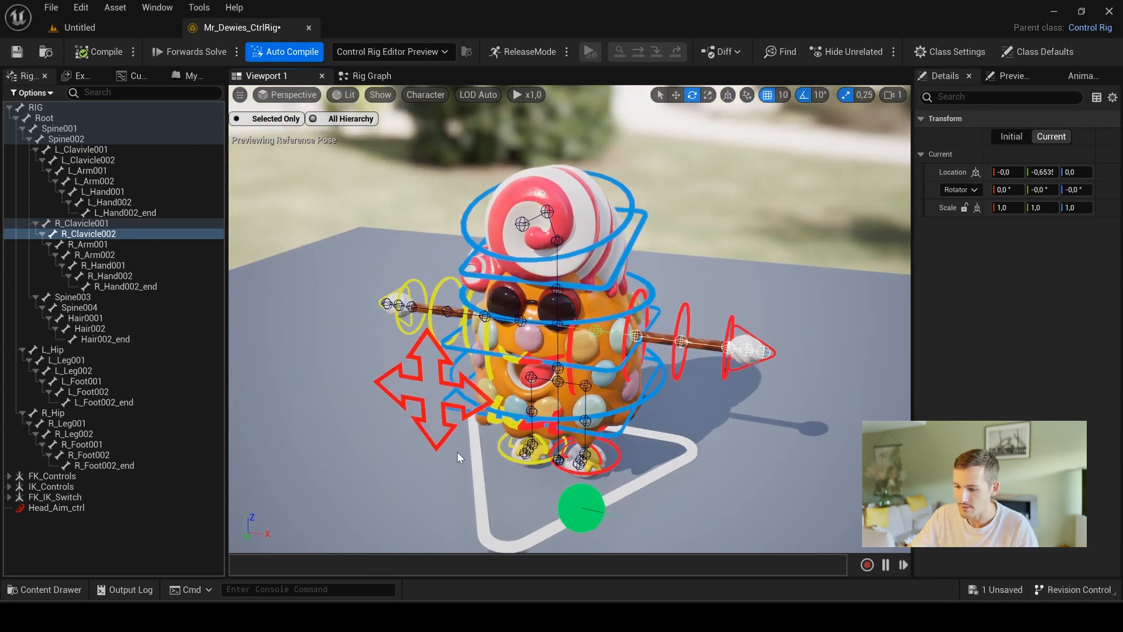
pyautogui.click(583, 491)
pyautogui.press('w')
pyautogui.moveTo(582, 492); pyautogui.dragTo(619, 503)
pyautogui.keyDown('alt'); pyautogui.moveTo(703, 228); pyautogui.dragTo(637, 252); pyautogui.keyUp('alt')
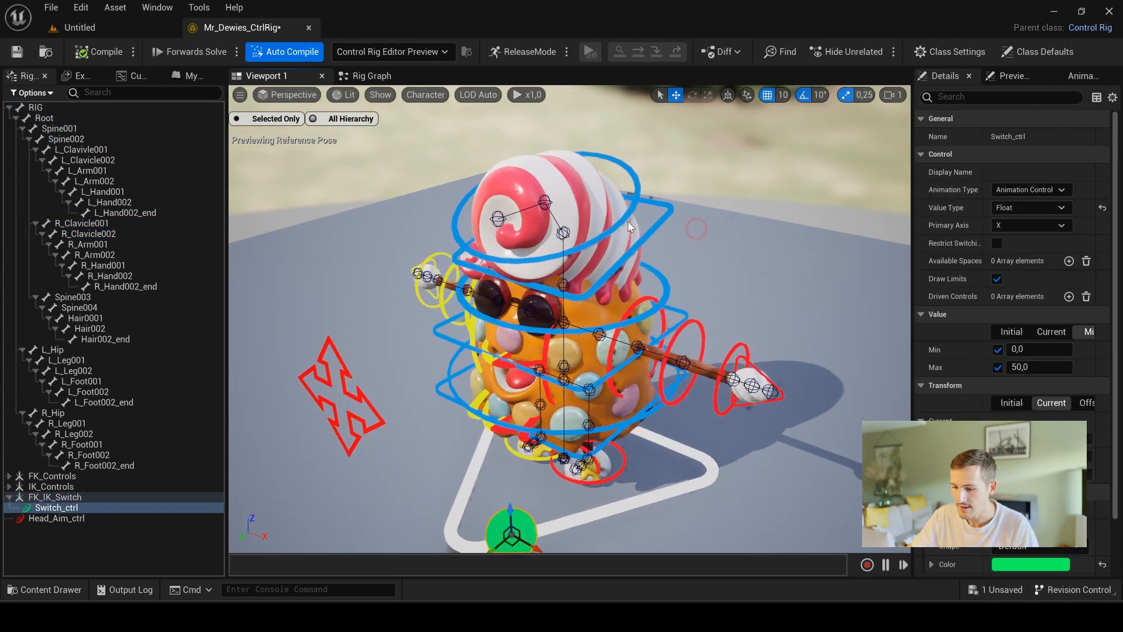
# - Run the Backwards Solve preview, toggle between it and Forwards Solve to compare the poses, and finish on Forwards Solve
pyautogui.click(236, 51)
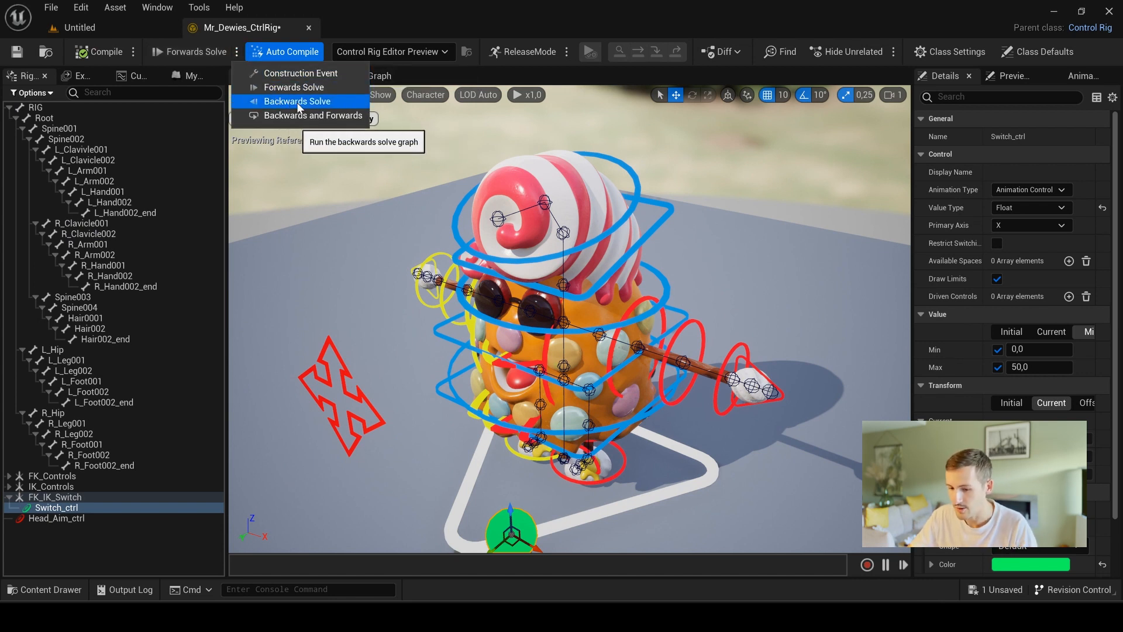
pyautogui.click(319, 105)
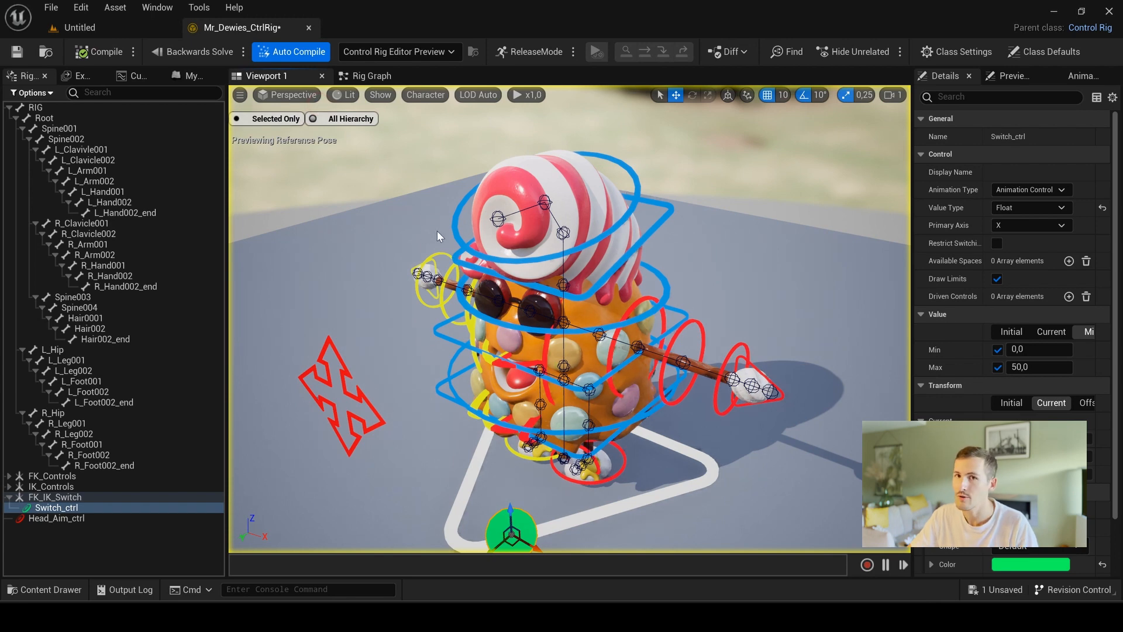
pyautogui.scroll(-2, 440, 236)
pyautogui.keyDown('alt'); pyautogui.moveTo(440, 237); pyautogui.dragTo(471, 237); pyautogui.keyUp('alt')
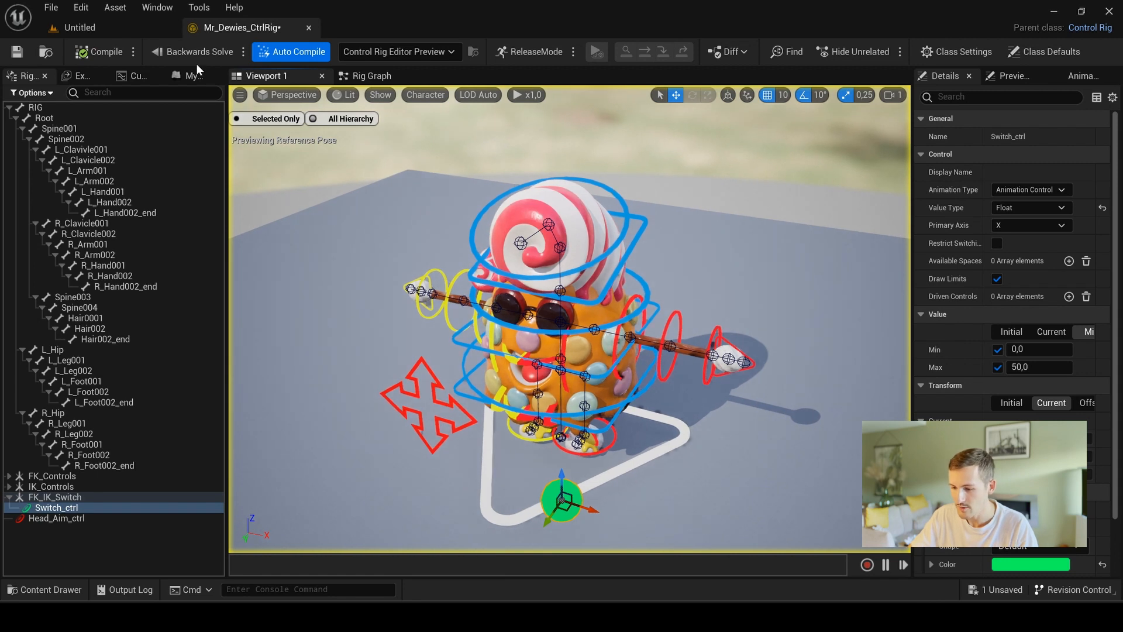
pyautogui.click(184, 50)
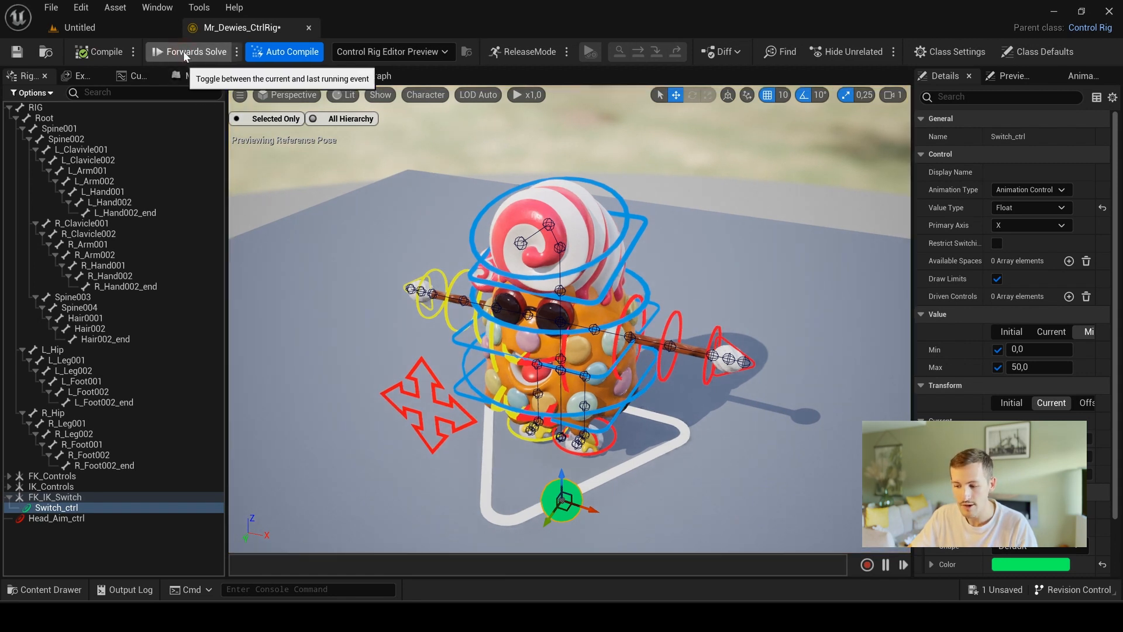
pyautogui.click(177, 52)
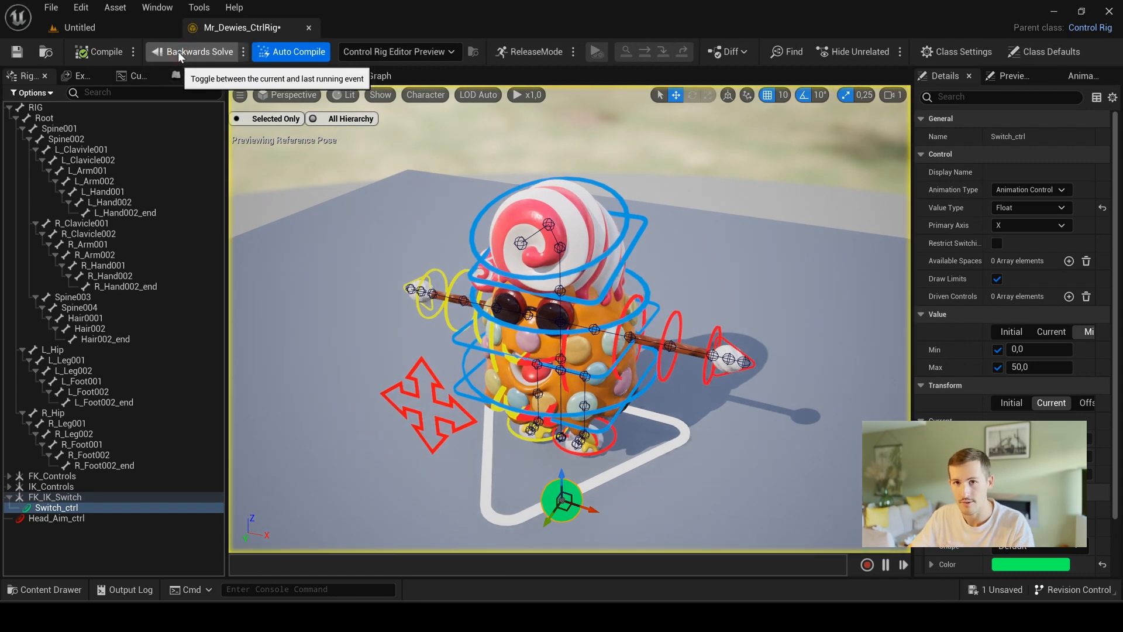
pyautogui.click(178, 52)
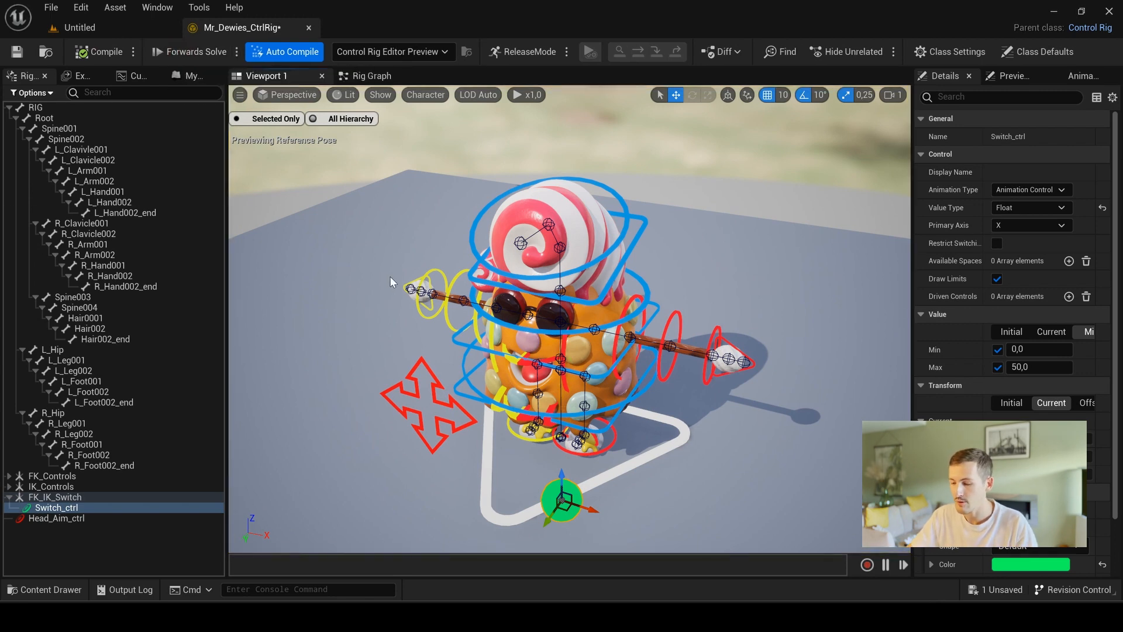
pyautogui.moveTo(372, 240)
pyautogui.keyDown('alt'); pyautogui.mouseDown()
pyautogui.moveTo(438, 187)
pyautogui.moveTo(468, 193)
pyautogui.moveTo(383, 204)
pyautogui.moveTo(367, 237)
pyautogui.mouseUp(); pyautogui.keyUp('alt')
pyautogui.keyDown('alt'); pyautogui.moveTo(769, 283); pyautogui.dragTo(585, 275); pyautogui.keyUp('alt')
# - Enclose the head's Get Transform - Control and Aim nodes in the rig graph in a comment titled AIM HEAD FUNCTION
pyautogui.click(365, 75)
pyautogui.scroll(-8, 514, 245)
pyautogui.scroll(3, 480, 374)
pyautogui.moveTo(515, 245); pyautogui.dragTo(443, 465, button='right')
pyautogui.click(490, 330)
pyautogui.scroll(4, 504, 343)
pyautogui.scroll(-3, 545, 361)
pyautogui.moveTo(877, 266); pyautogui.dragTo(462, 173, button='right')
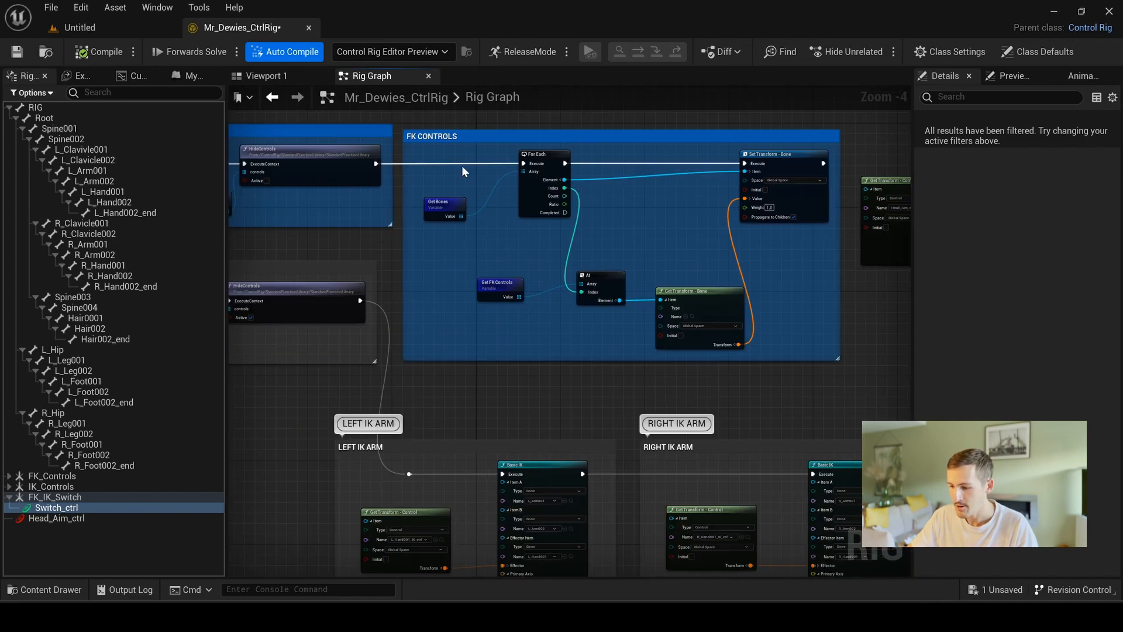
pyautogui.scroll(-2, 461, 173)
pyautogui.click(608, 319)
pyautogui.moveTo(755, 447); pyautogui.dragTo(644, 373, button='right')
pyautogui.moveTo(263, 550); pyautogui.dragTo(726, 374)
pyautogui.scroll(2, 614, 287)
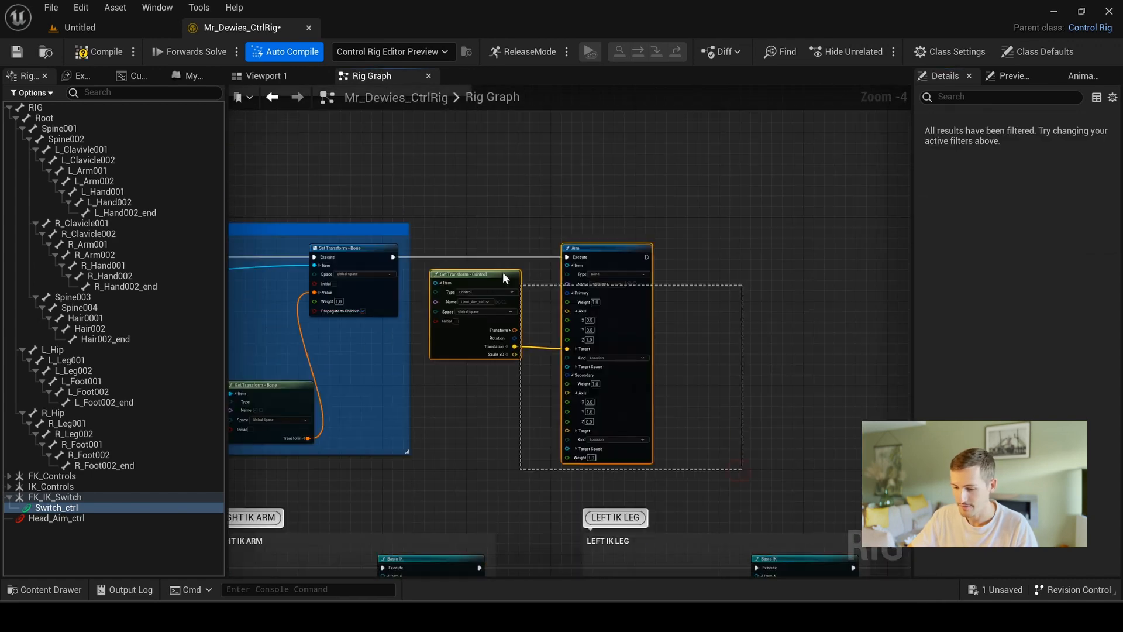
pyautogui.write('cAIM HEAD FUNCTION')
pyautogui.press('Return')
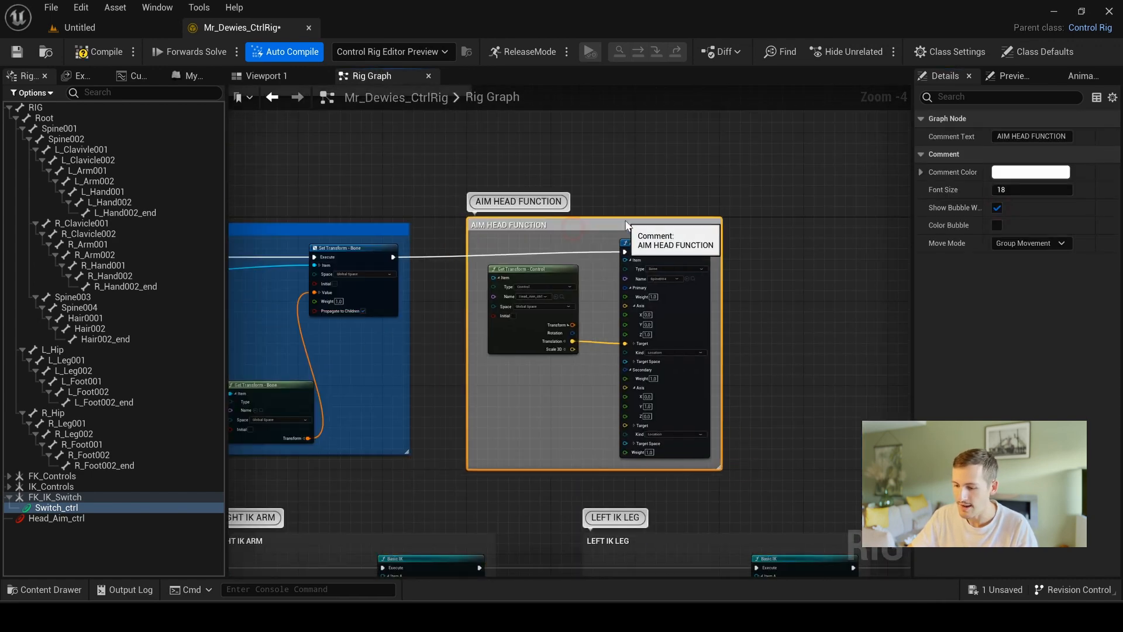
# - Review the rig graph's node groups back to the Construction Event in the CONTROLS SETUP block
pyautogui.scroll(-2, 509, 263)
pyautogui.moveTo(509, 263); pyautogui.dragTo(673, 281, button='right')
pyautogui.scroll(2, 355, 199)
pyautogui.moveTo(355, 199); pyautogui.dragTo(306, 282, button='right')
pyautogui.click(401, 191)
pyautogui.scroll(2, 389, 223)
pyautogui.moveTo(389, 222); pyautogui.dragTo(471, 343, button='right')
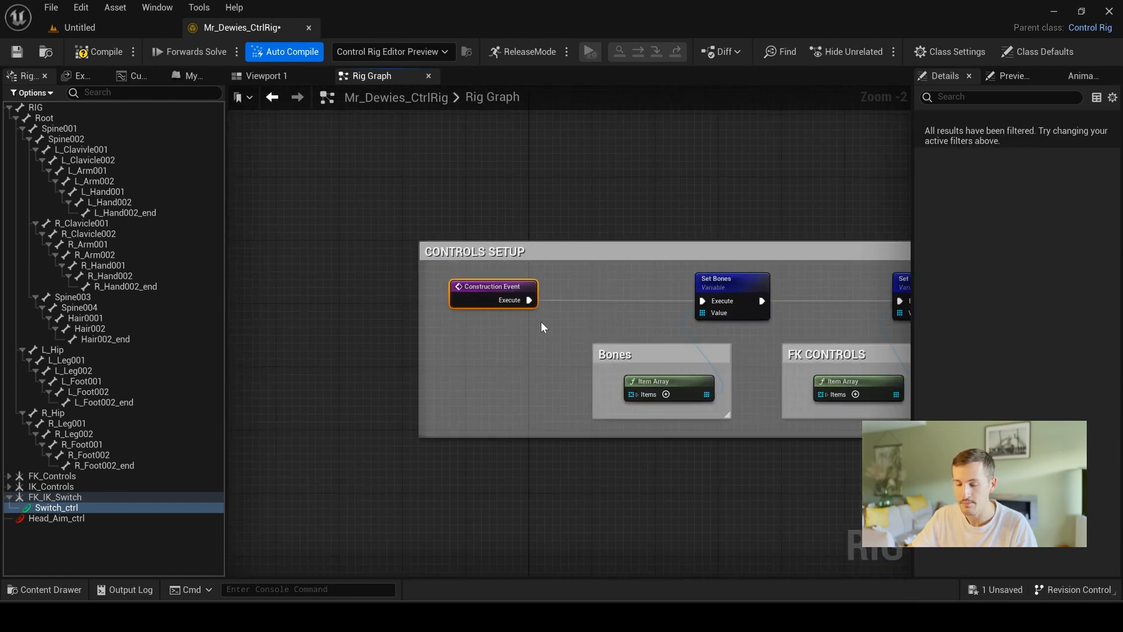
pyautogui.scroll(-3, 540, 321)
pyautogui.click(187, 76)
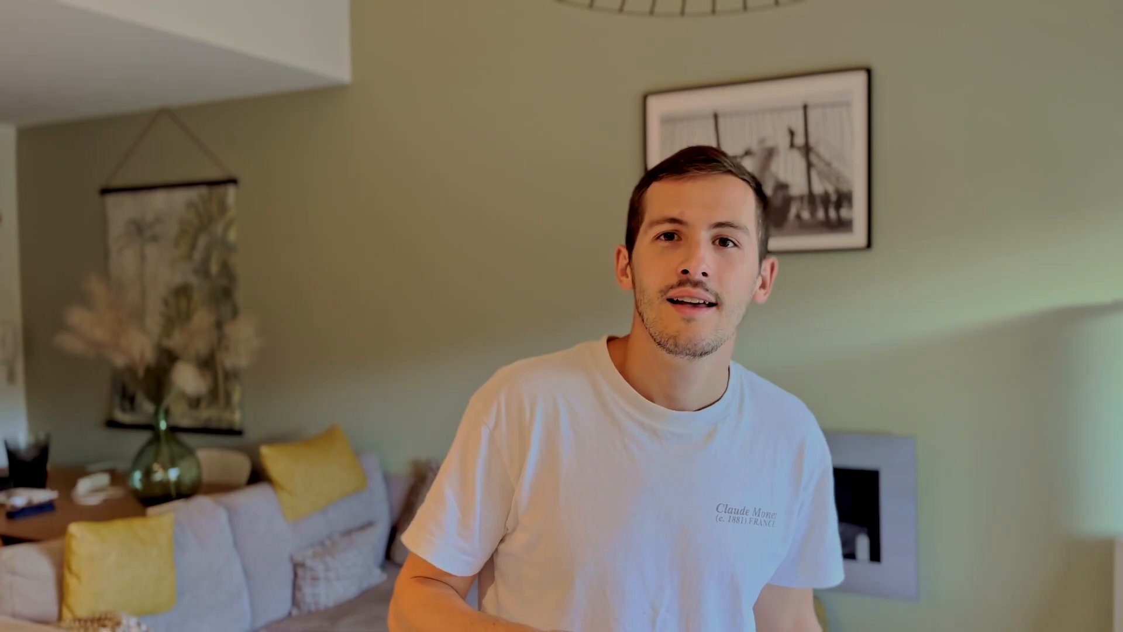